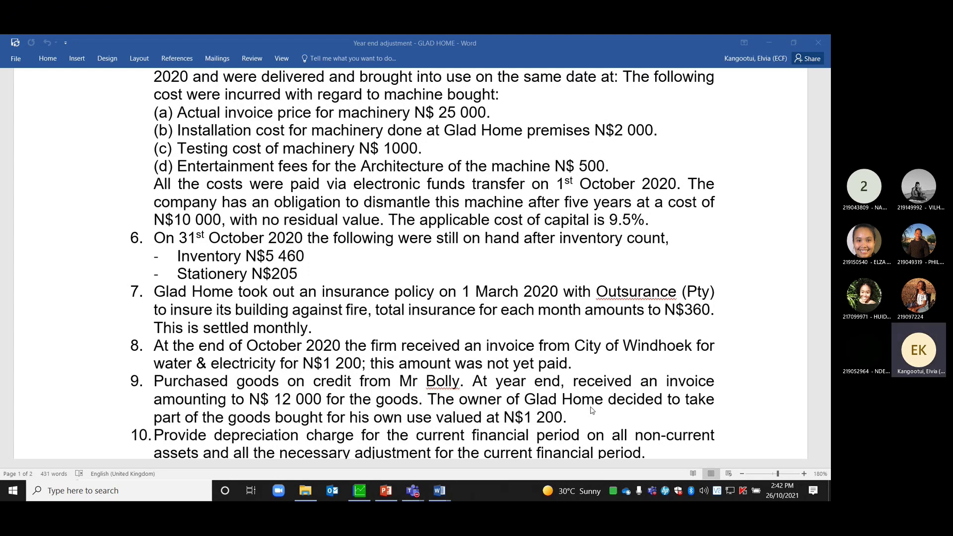
- Review year-end adjustments 6 to 10 and the Required section of the Glad Home assignment
scroll(485, 304, "down", 6)
scroll(484, 304, "up", 3)
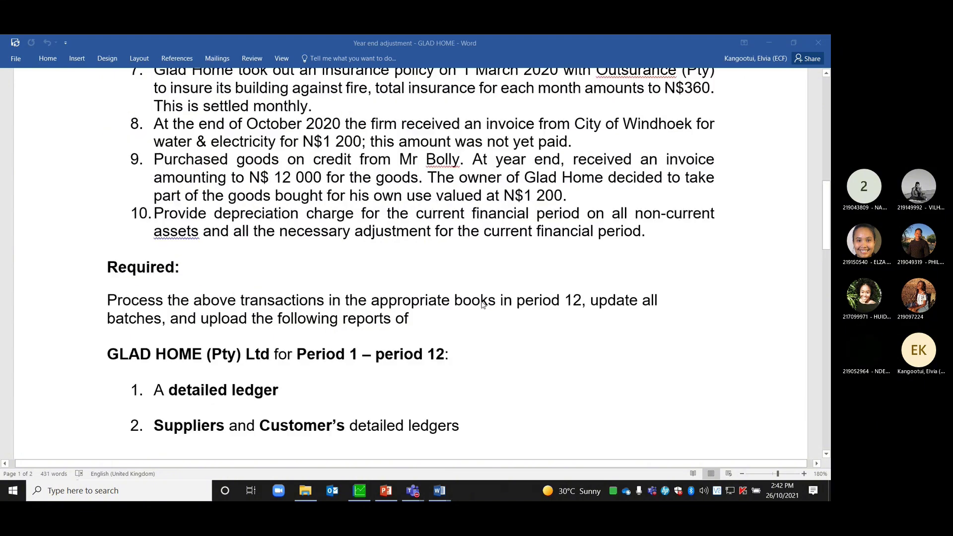
scroll(480, 311, "down", 8)
scroll(474, 319, "up", 8)
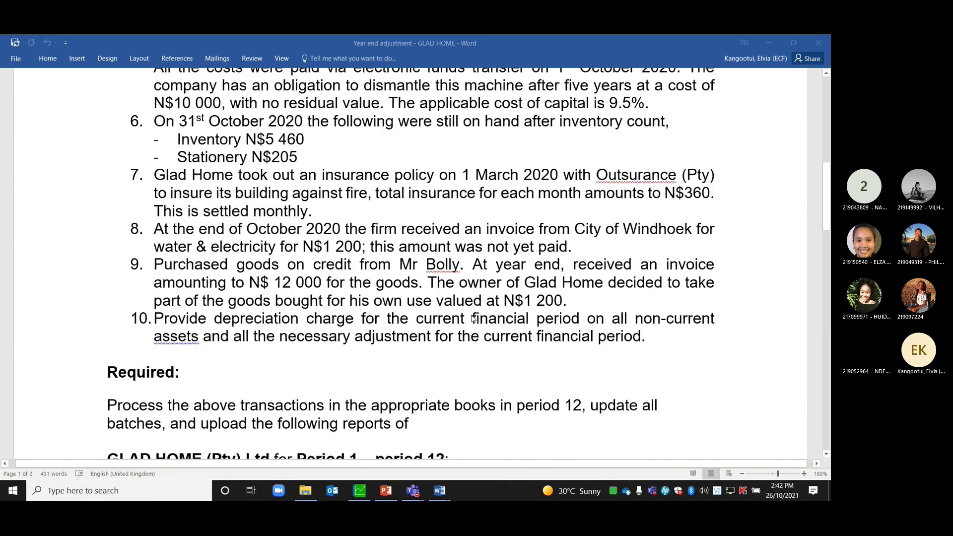
scroll(473, 319, "down", 3)
scroll(473, 319, "up", 4)
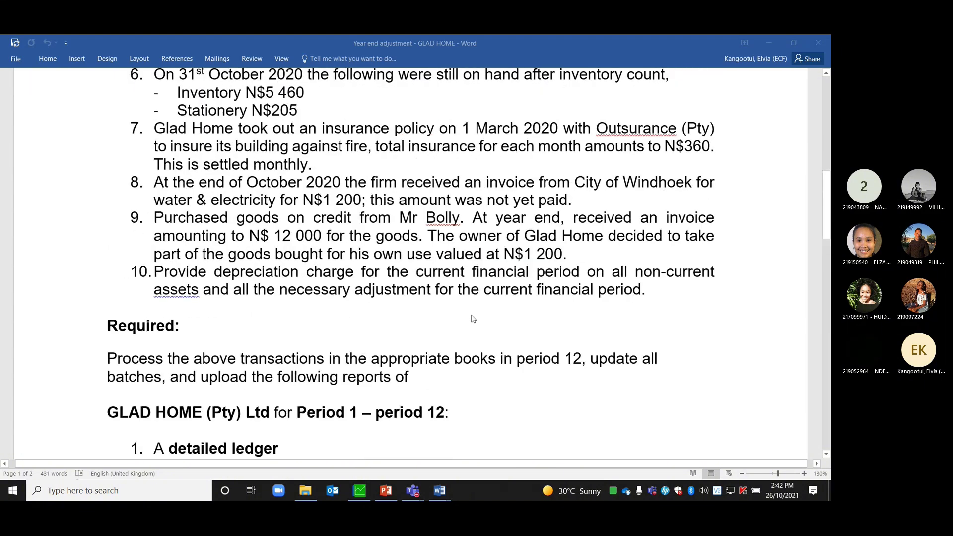
scroll(473, 319, "down", 2)
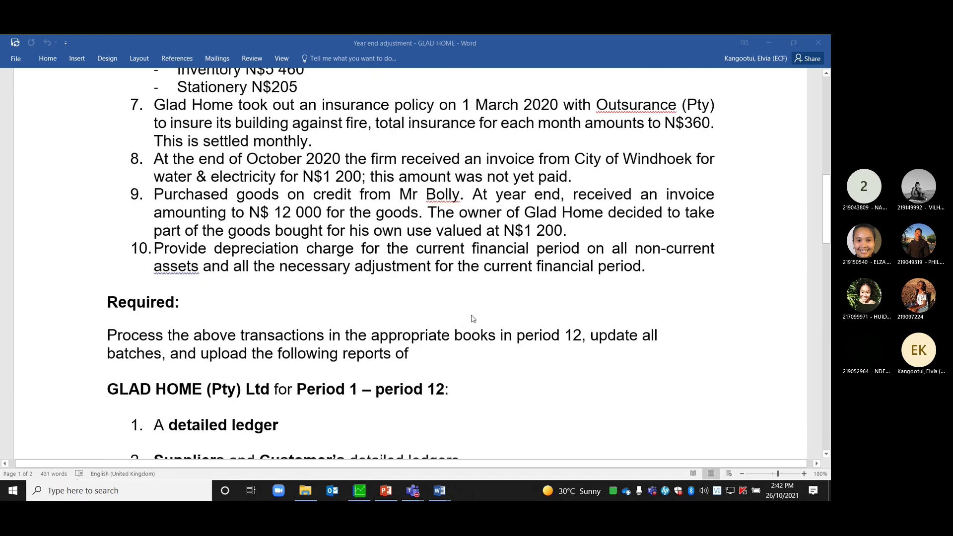
- Switch to Sage Pastel and open journal processing with the 05 - General Journal entry type
left_click(355, 497)
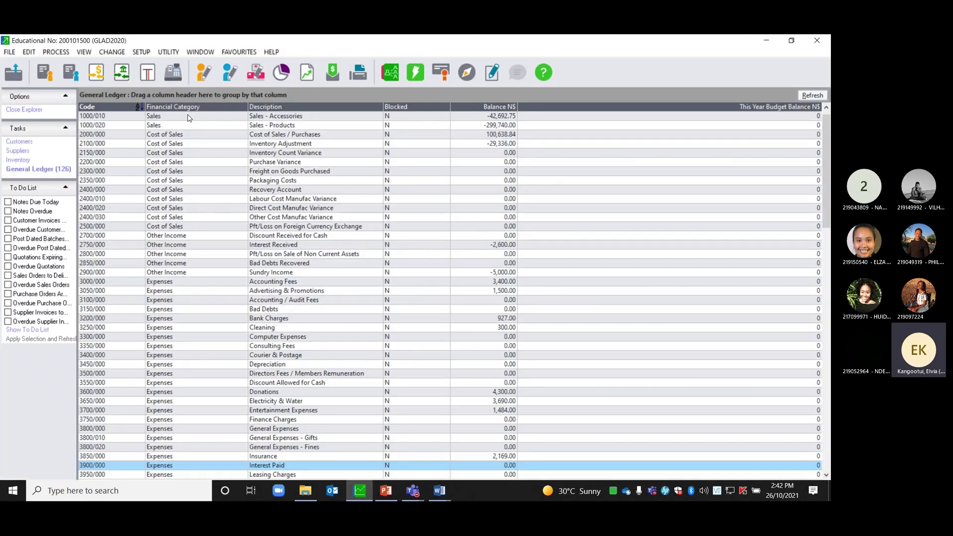
left_click(56, 52)
left_click(83, 70)
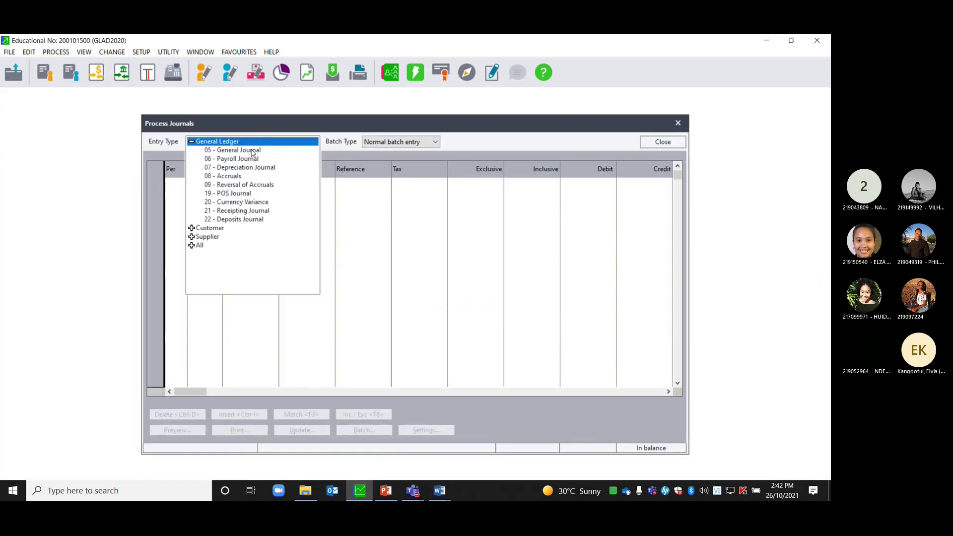
left_click(251, 150)
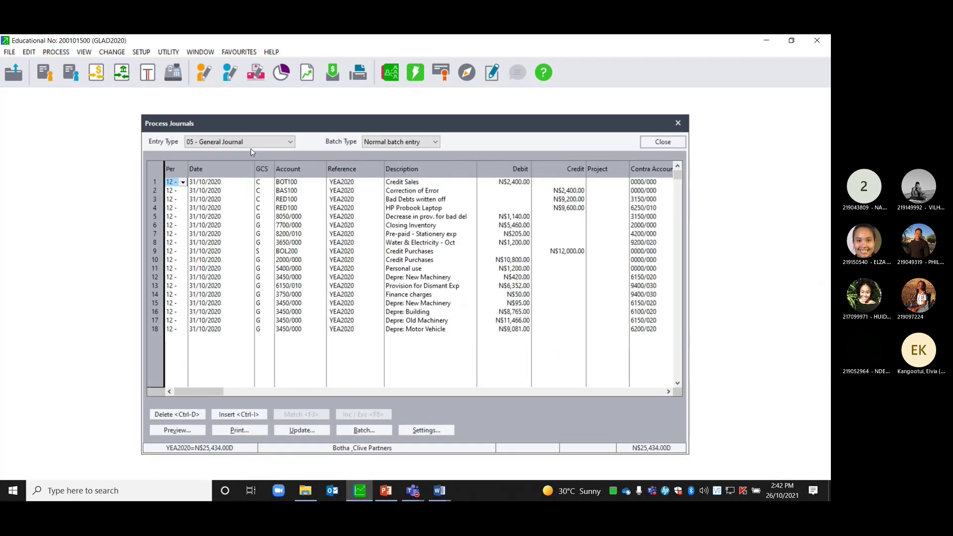
- Start a new journal line below the motor vehicle depreciation entry
left_click(195, 331)
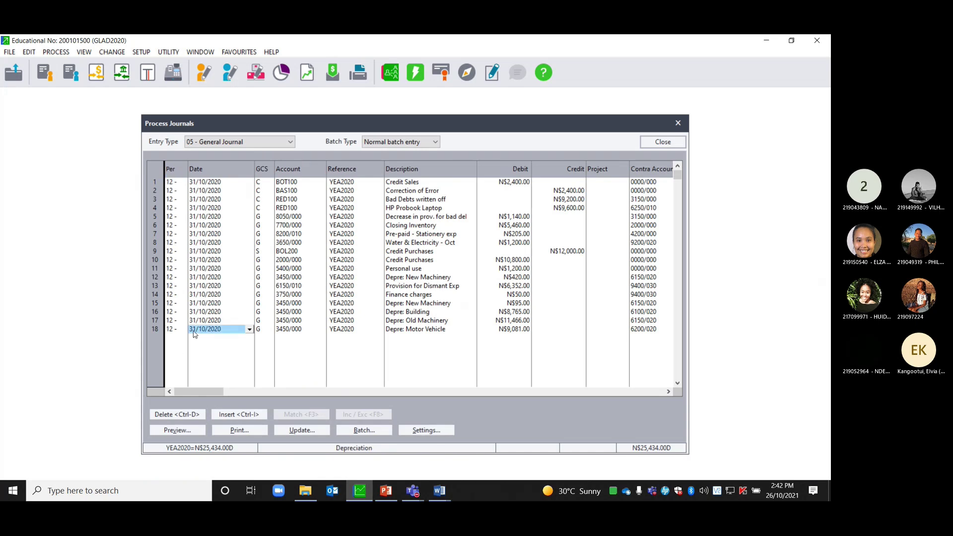
key("Tab")
key("Tab")
key("Tab")
key("Tab")
key("Tab")
key("Tab")
key("Tab")
key("Tab")
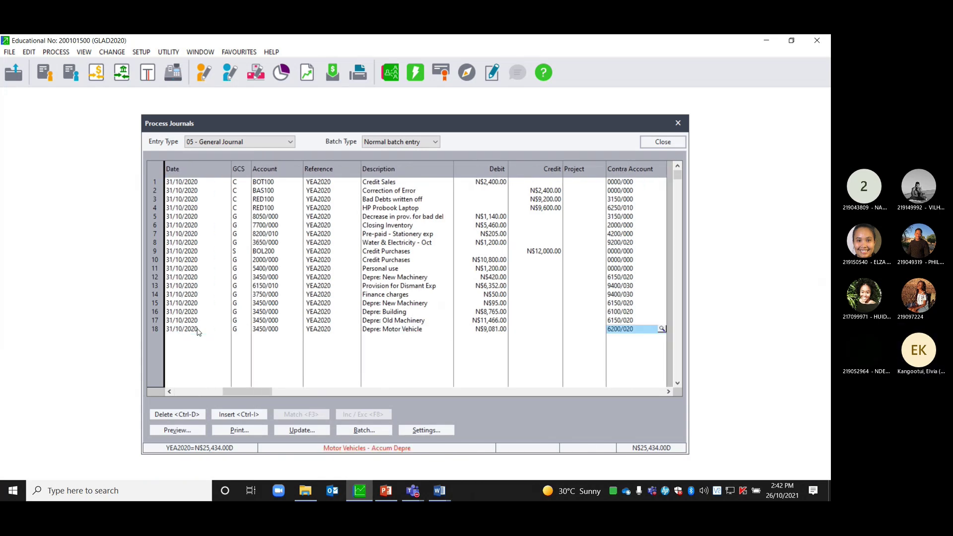
key("Tab")
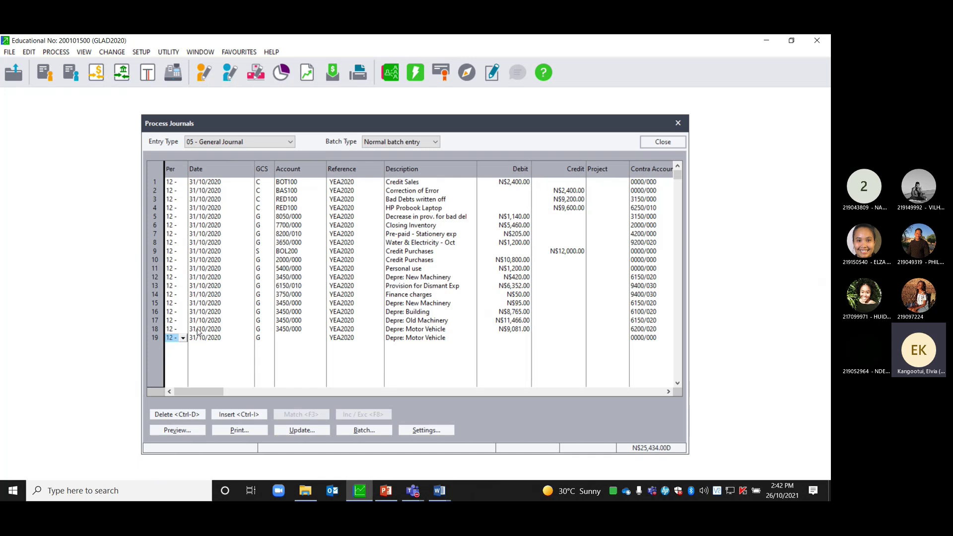
- Set the new line's account to the depreciation account 3450/000, keeping period 12 and the date 31/10/2020
key("Tab")
key("Tab")
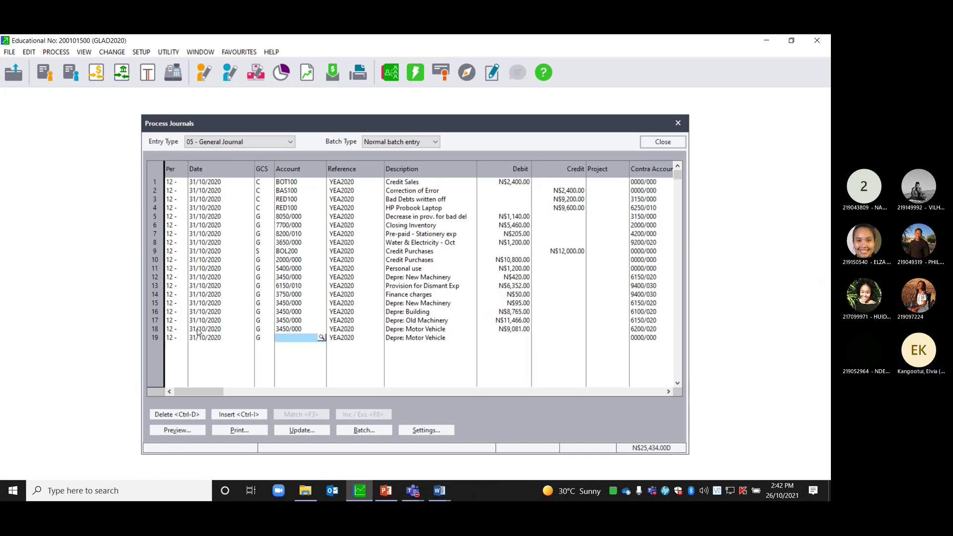
type("3450/000")
key("Tab")
key("Tab")
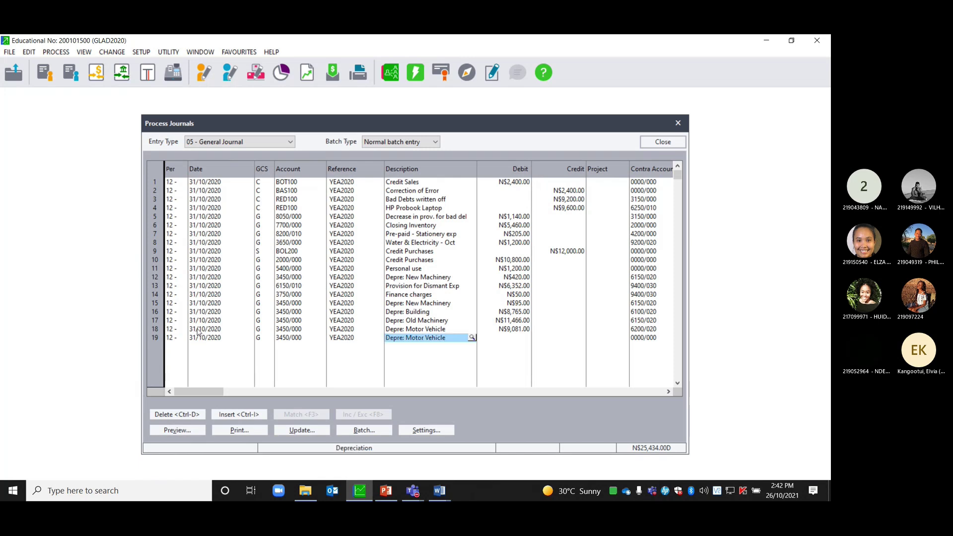
- Shorten the description on line 19 to "Depre:" by removing the motor vehicle wording
left_click(449, 337)
key("BackSpace")
key("BackSpace")
key("BackSpace")
key("BackSpace")
key("BackSpace")
key("BackSpace")
key("BackSpace")
key("BackSpace")
key("BackSpace")
key("BackSpace")
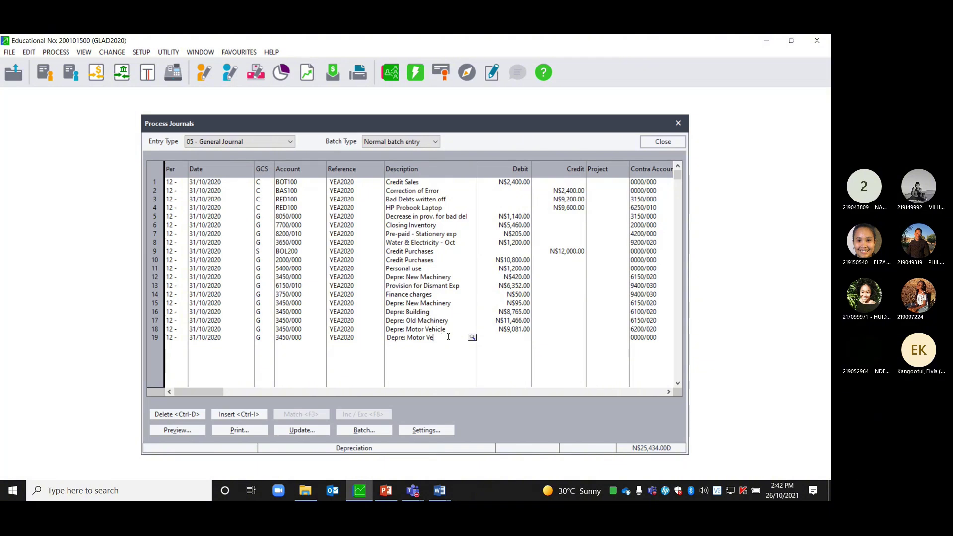
key("BackSpace")
key("BackSpace")
key("BackSpace")
- Clear the reference on line 19 and re-enter it as YEA2020
key("shift+Tab")
type("OFF")
key("BackSpace")
key("BackSpace")
key("BackSpace")
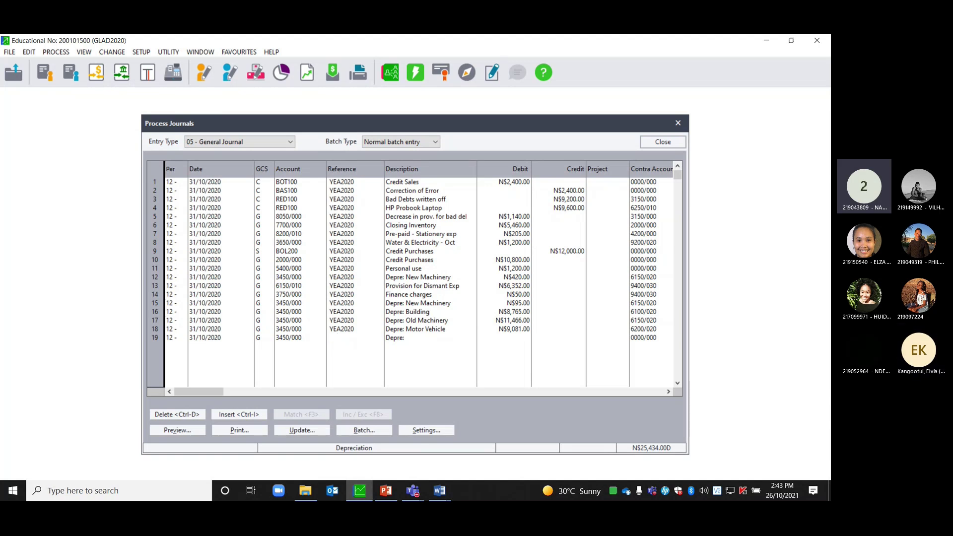
type("YE")
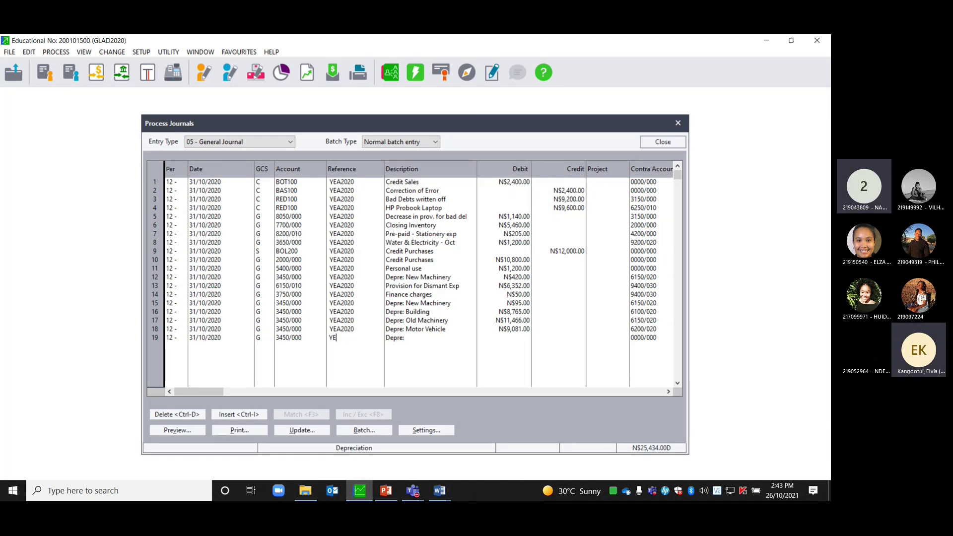
type("A")
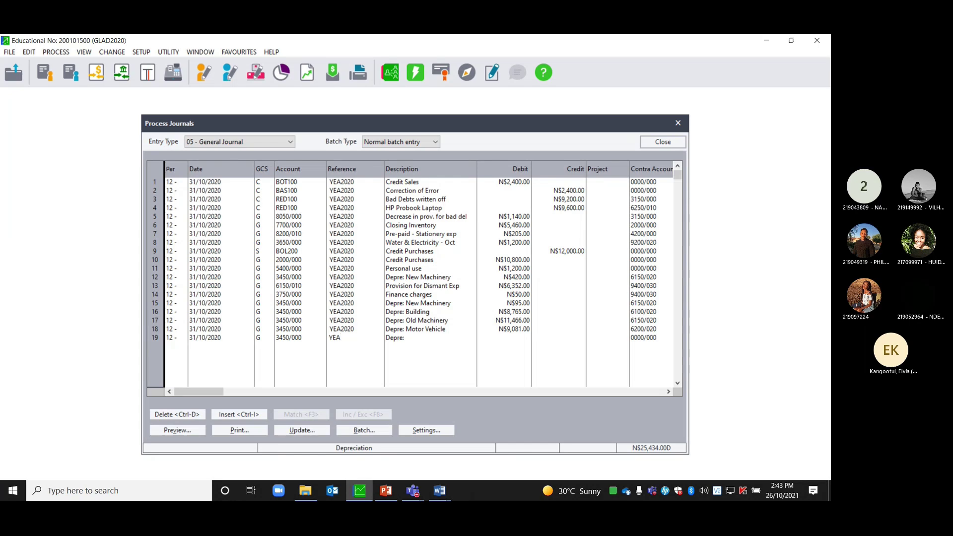
left_click(712, 431)
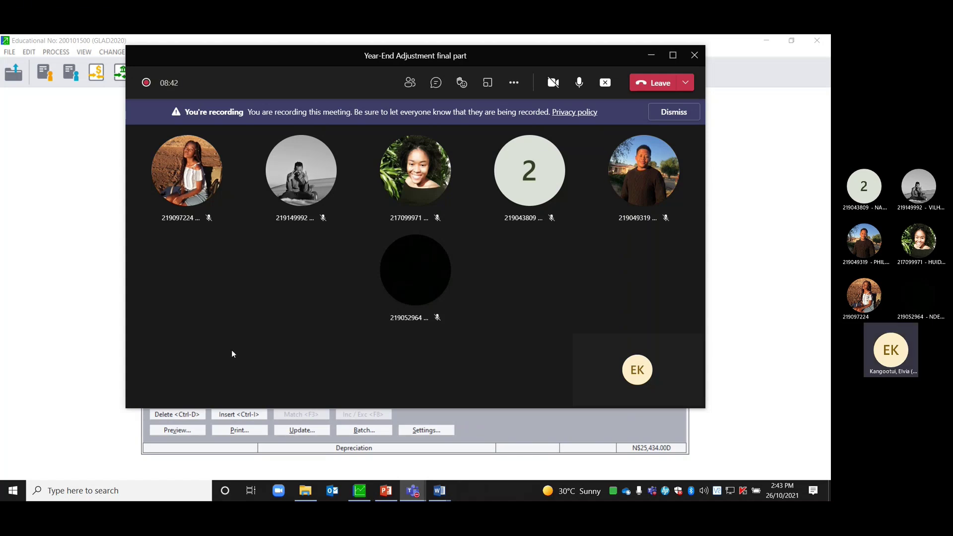
left_click(104, 297)
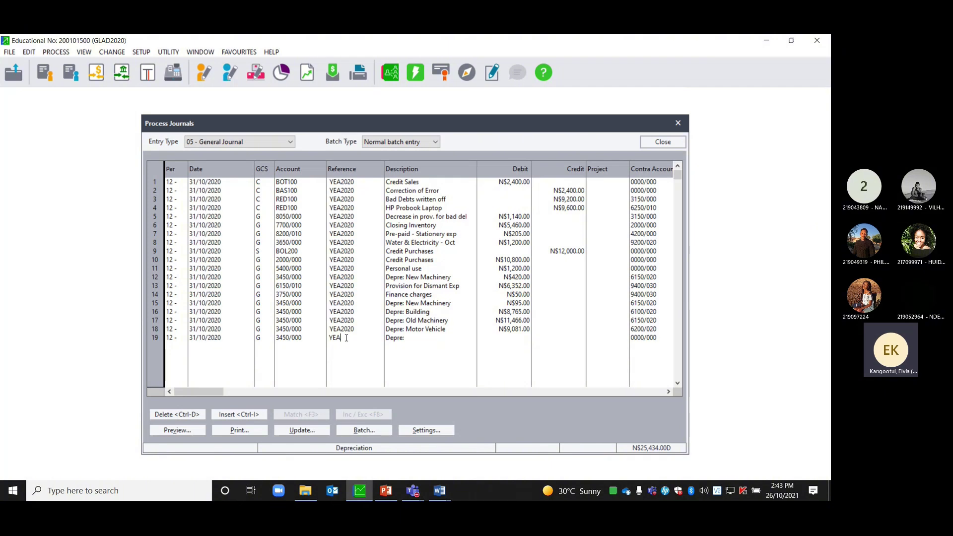
type("2020")
- Extend the description on line 19 to "Depre: Office"
left_click(409, 339)
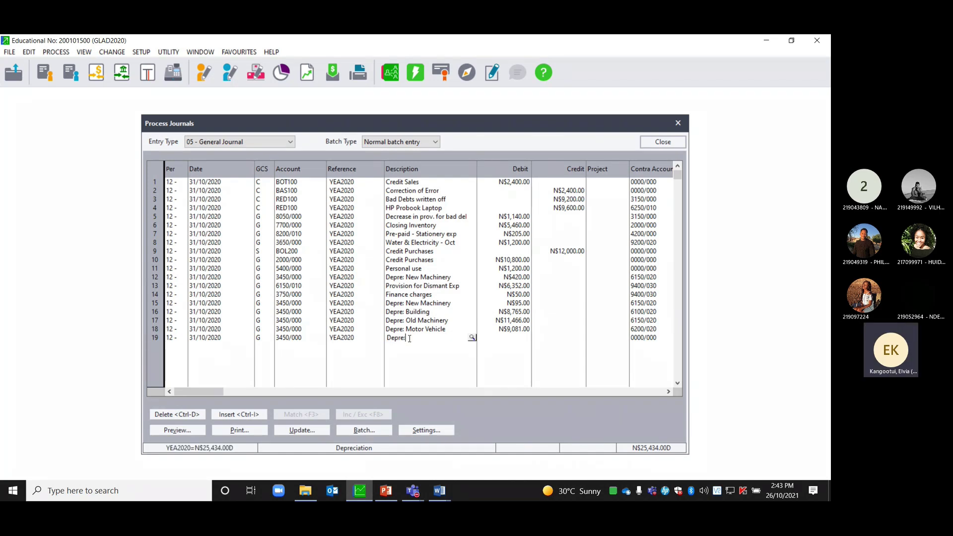
key("Left")
key("Left")
key("Left")
key("Left")
key("Left")
key("Left")
key("Right")
double_click(414, 340)
left_click(414, 341)
type("Office")
- Display the general ledger trial balance report for 01/11/2019 to 31/10/2020
left_click(57, 52)
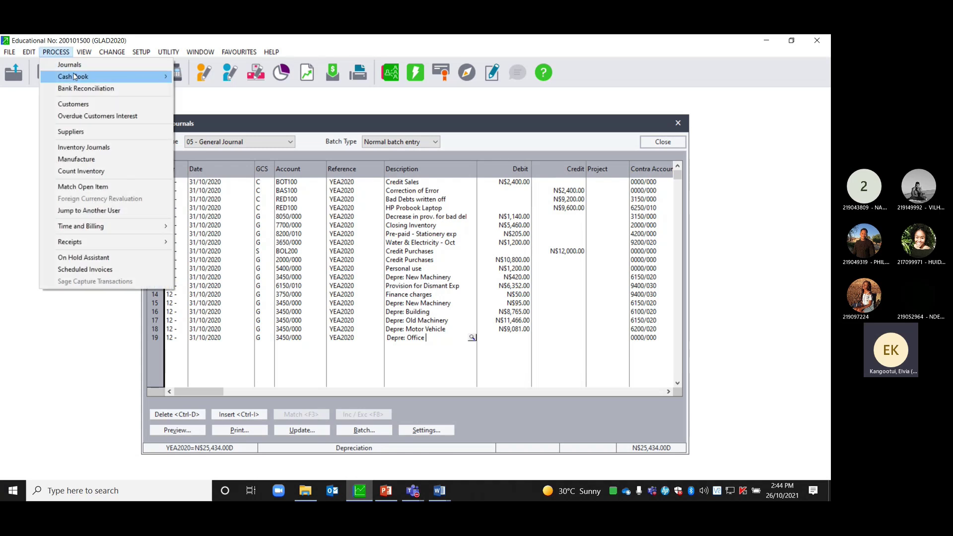
mouse_move(84, 53)
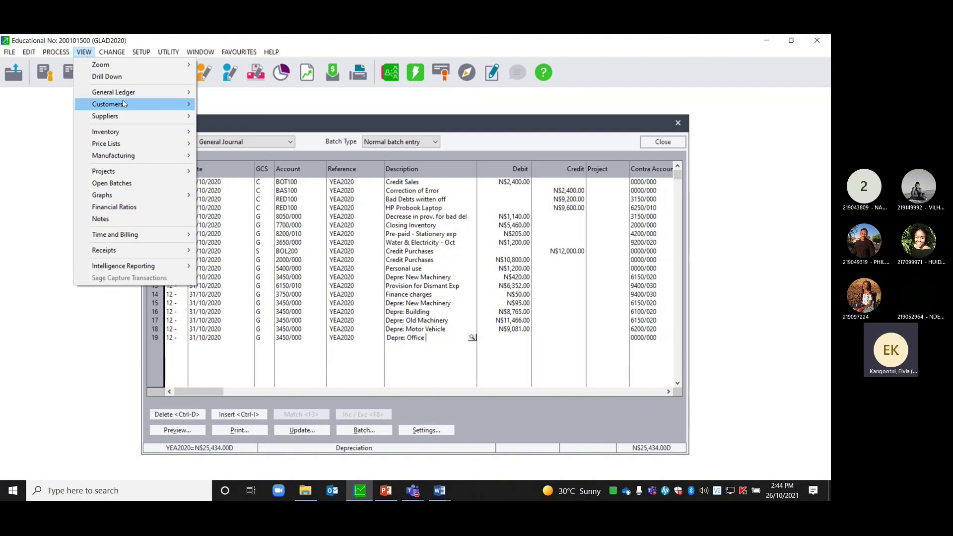
mouse_move(149, 95)
mouse_move(250, 97)
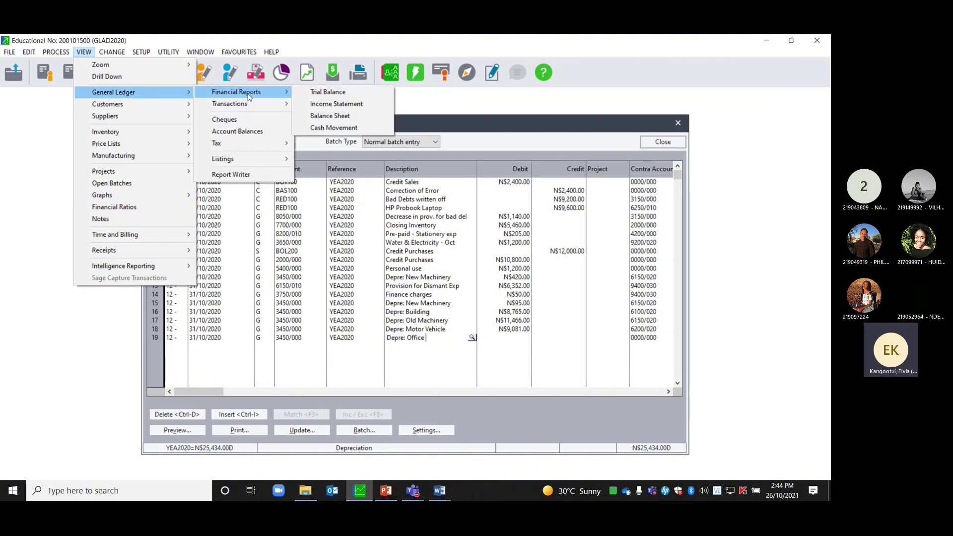
left_click(313, 96)
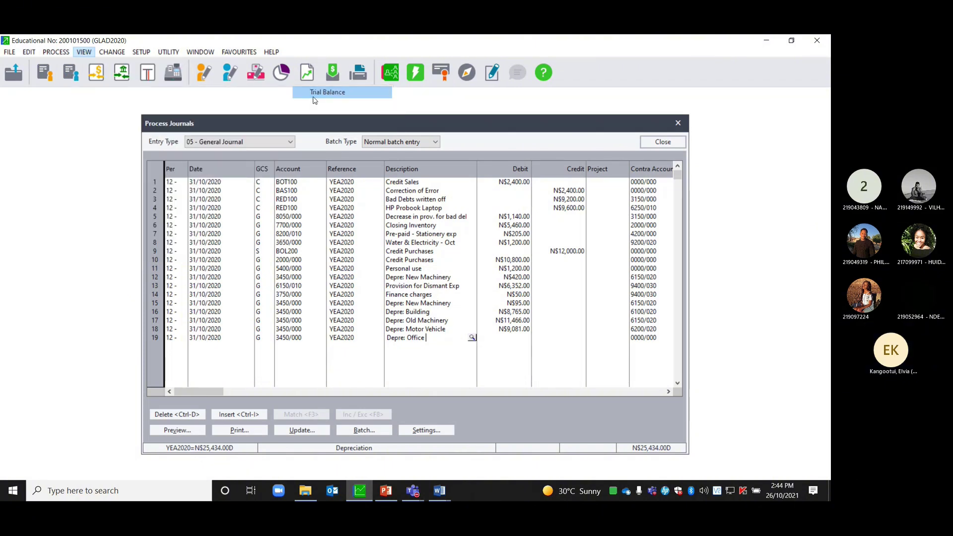
left_click(471, 308)
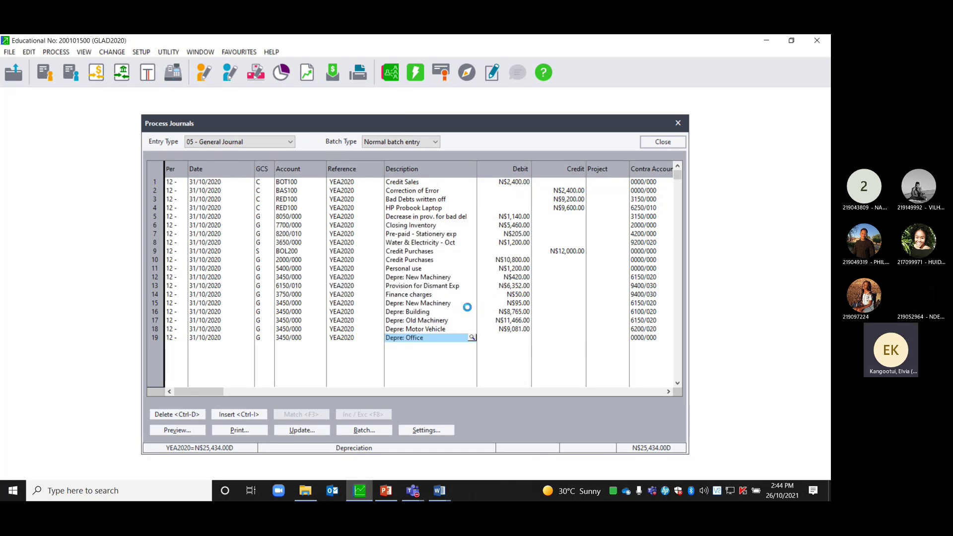
left_click(568, 226)
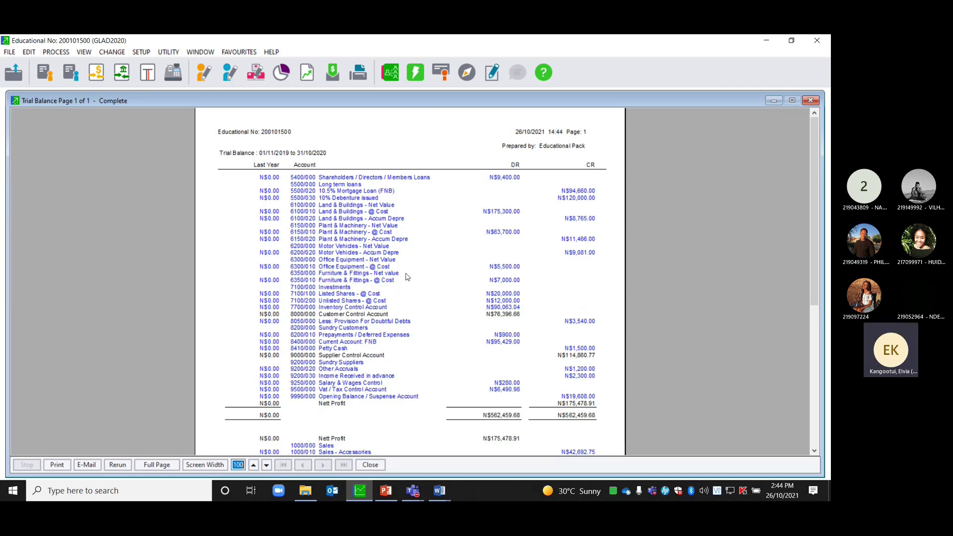
- Examine the detailed ledger of Office Equipment - @ Cost from the trial balance, then return to the journal batch
double_click(369, 268)
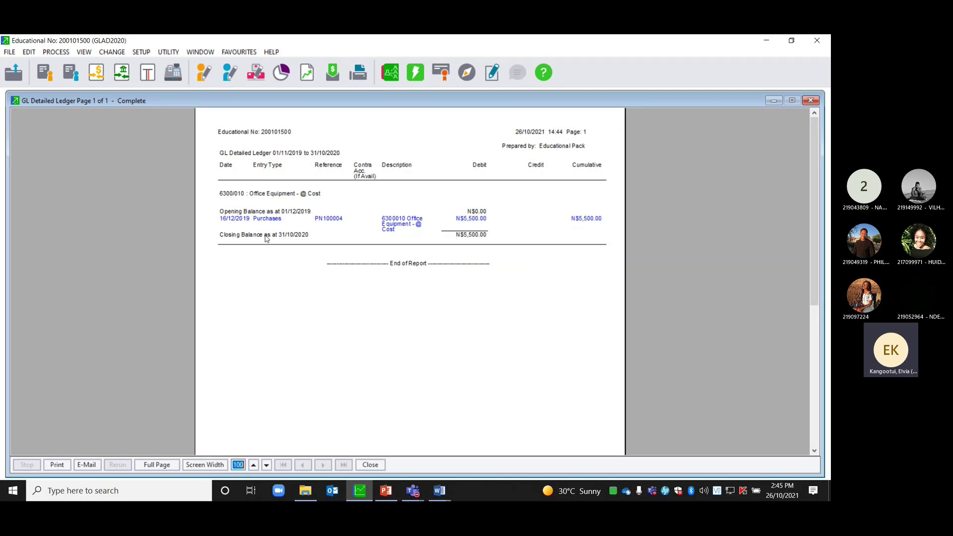
left_click(361, 491)
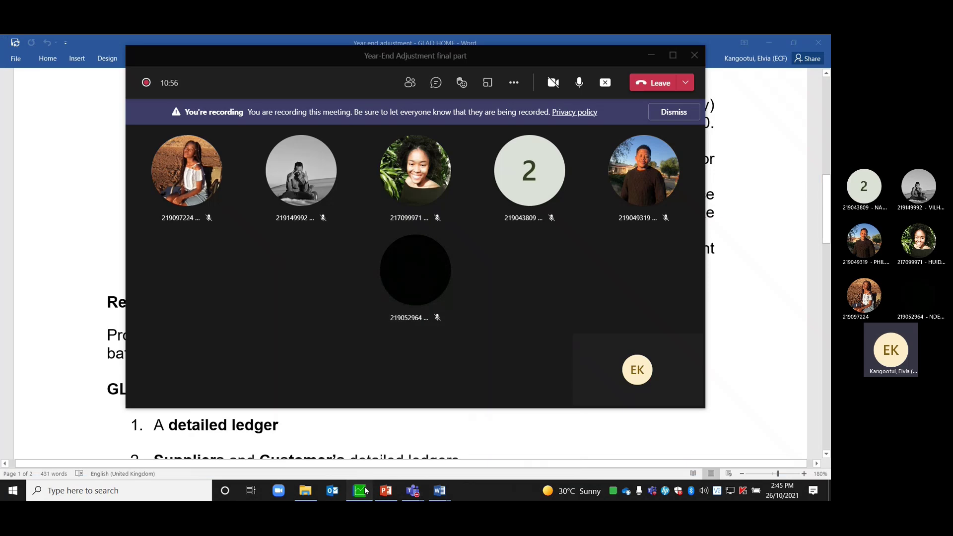
left_click(361, 491)
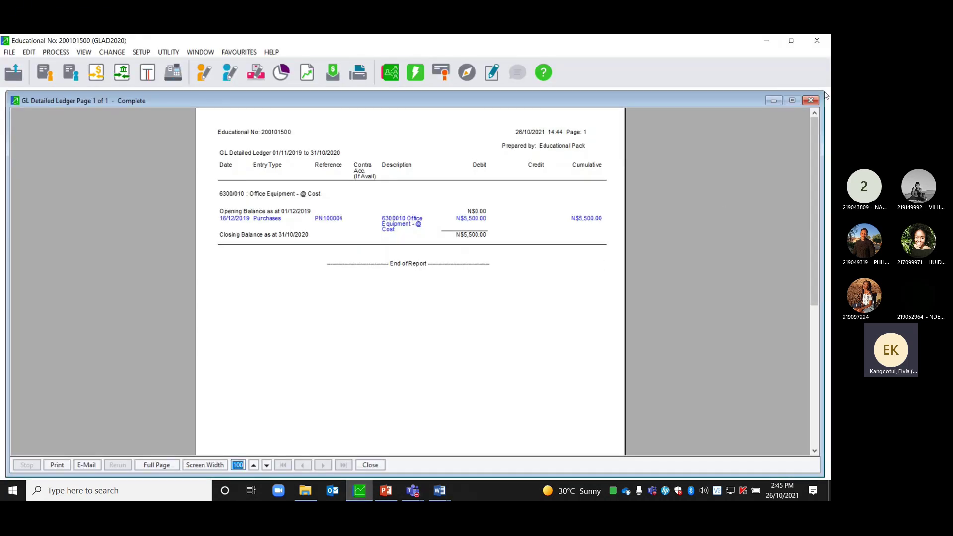
left_click(812, 101)
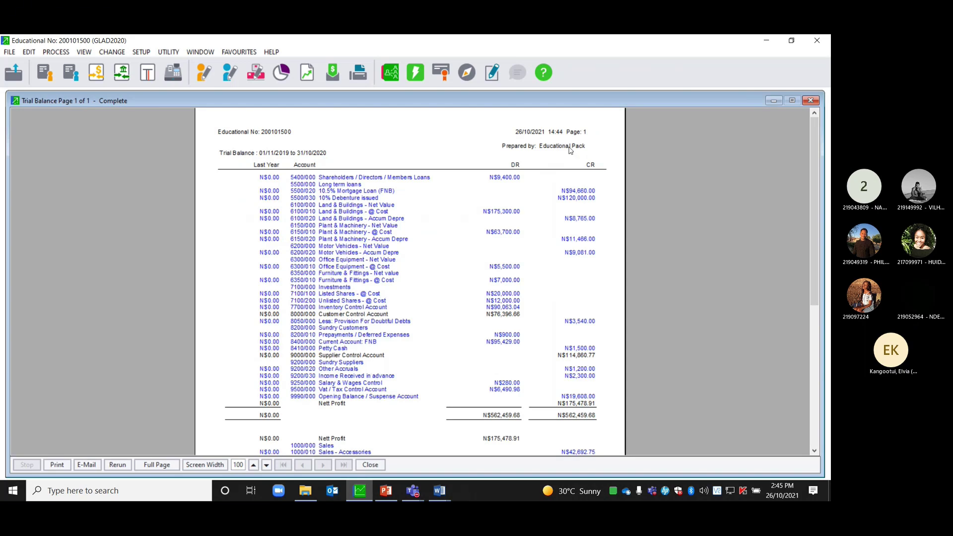
left_click(773, 101)
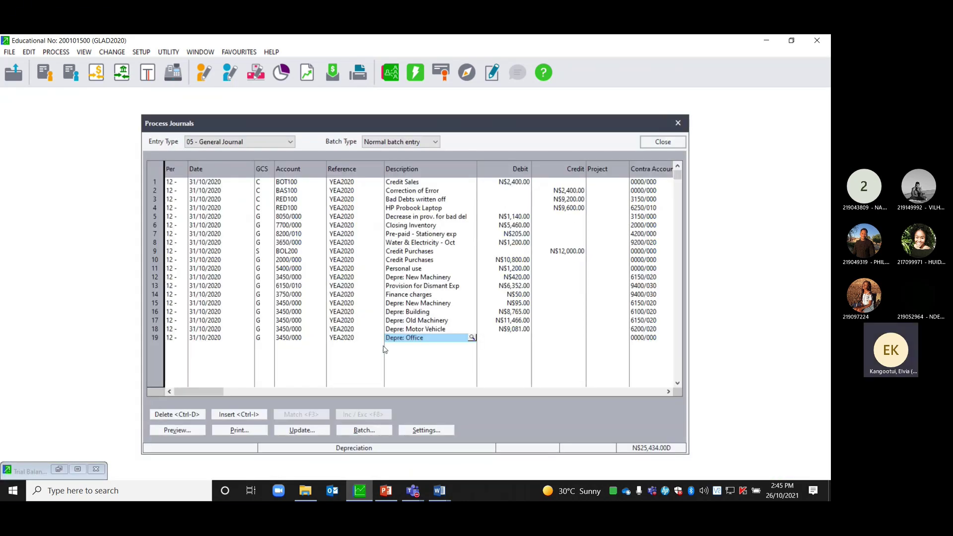
- Complete the description on line 19 as "Depre: Office Equipment" and move on to its debit amount
left_click(430, 339)
type("E")
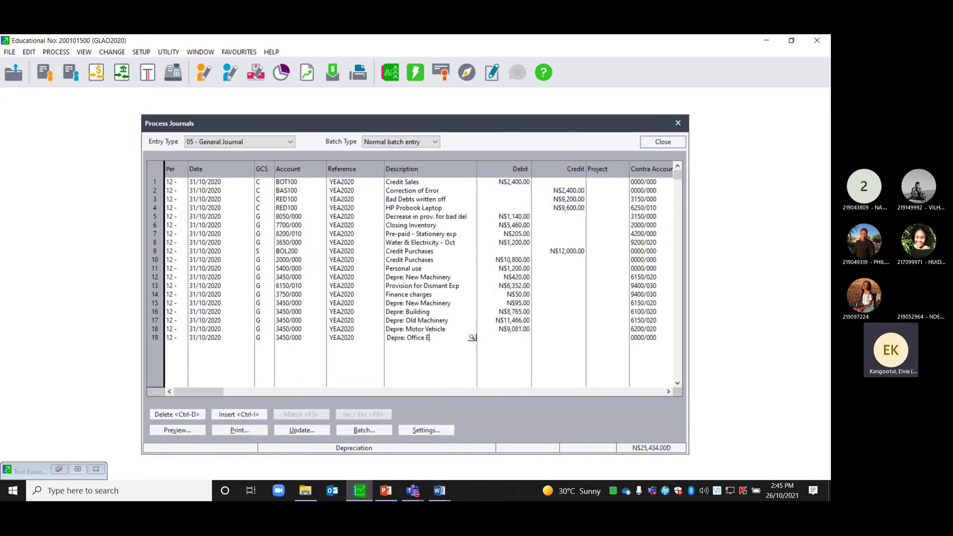
type("q")
key("BackSpace")
type("quipe")
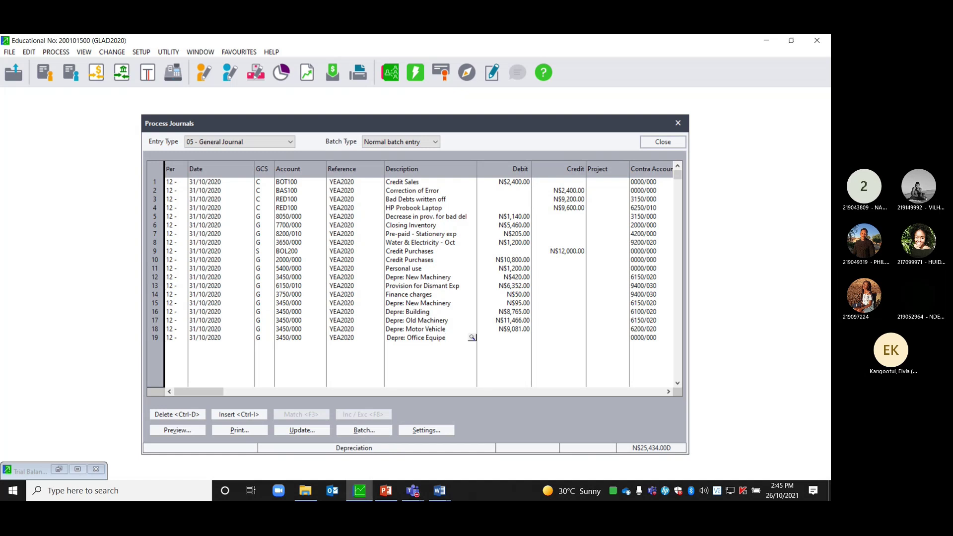
key("BackSpace")
type("ment")
key("Tab")
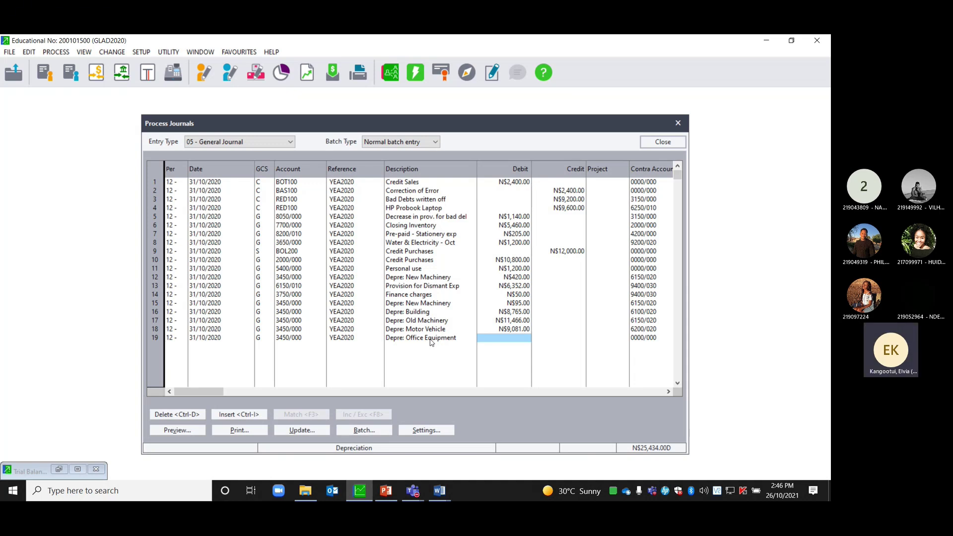
- Switch to the First part Class company information document in Word and examine its depreciation policy and Period 2 transactions
left_click(440, 492)
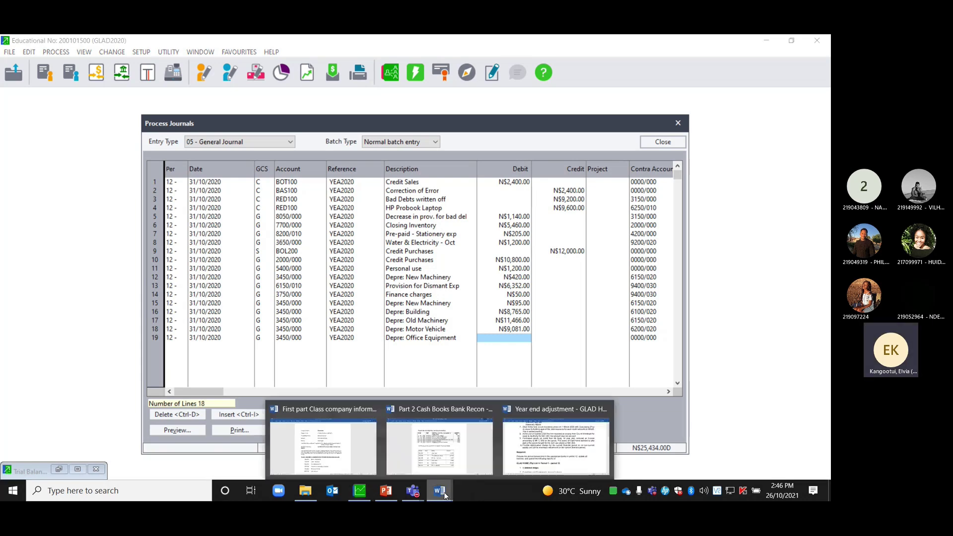
left_click(435, 453)
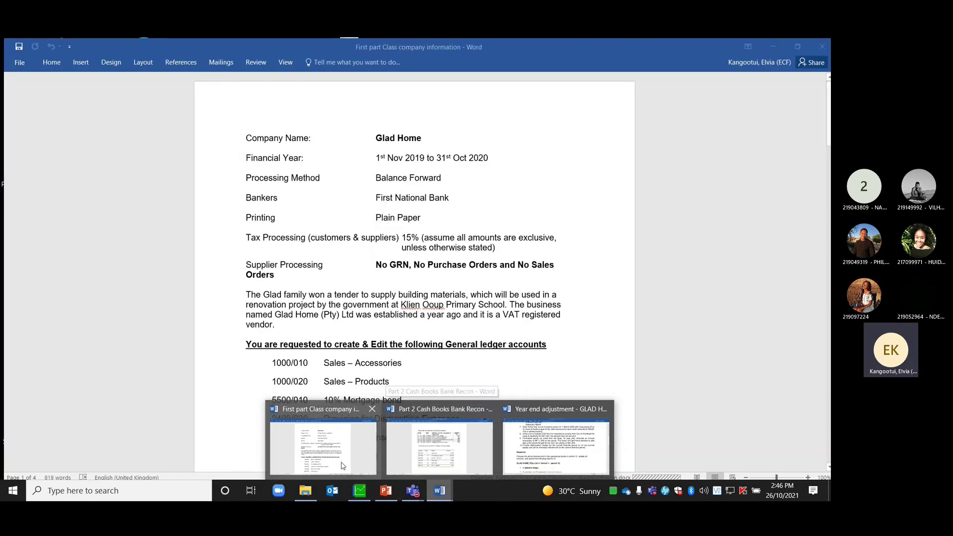
left_click(342, 466)
left_click_drag(827, 124, 831, 227)
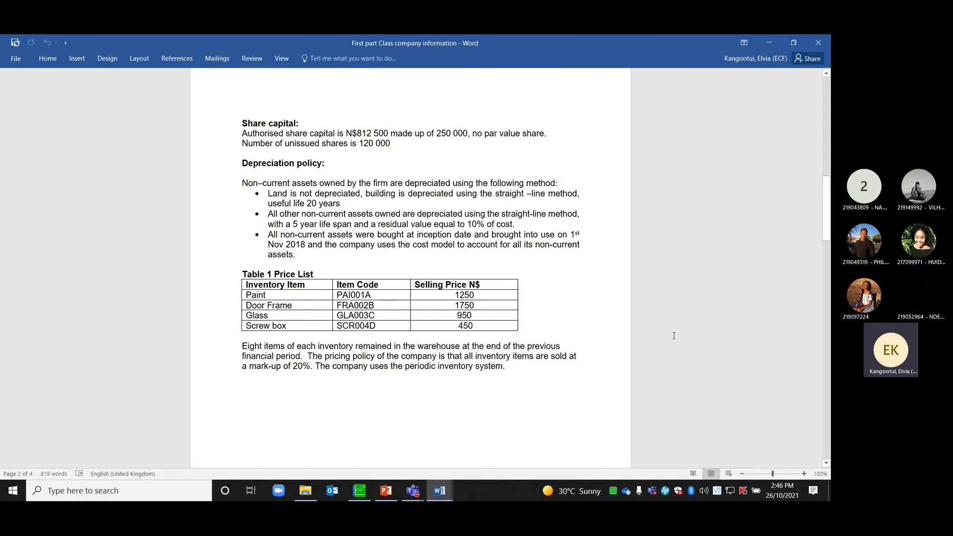
left_click(443, 491)
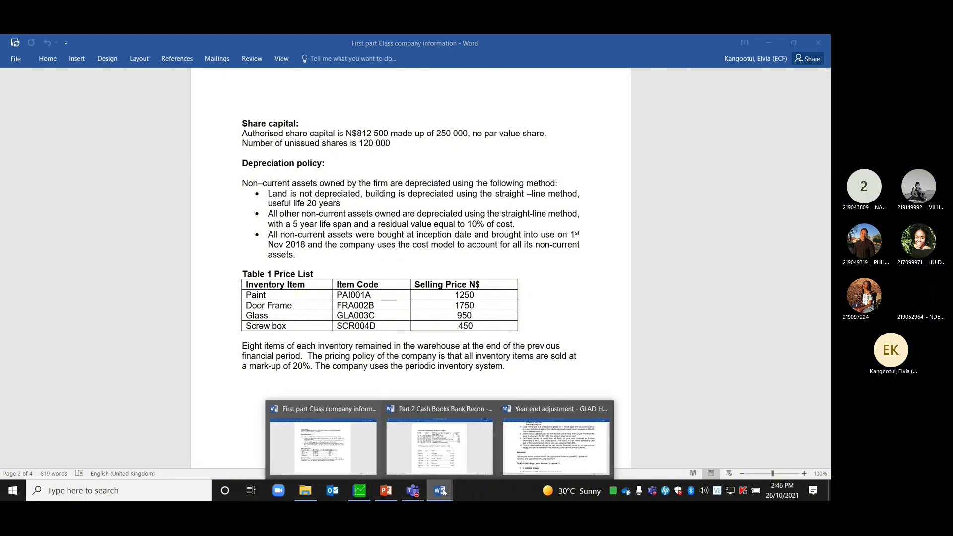
left_click(440, 447)
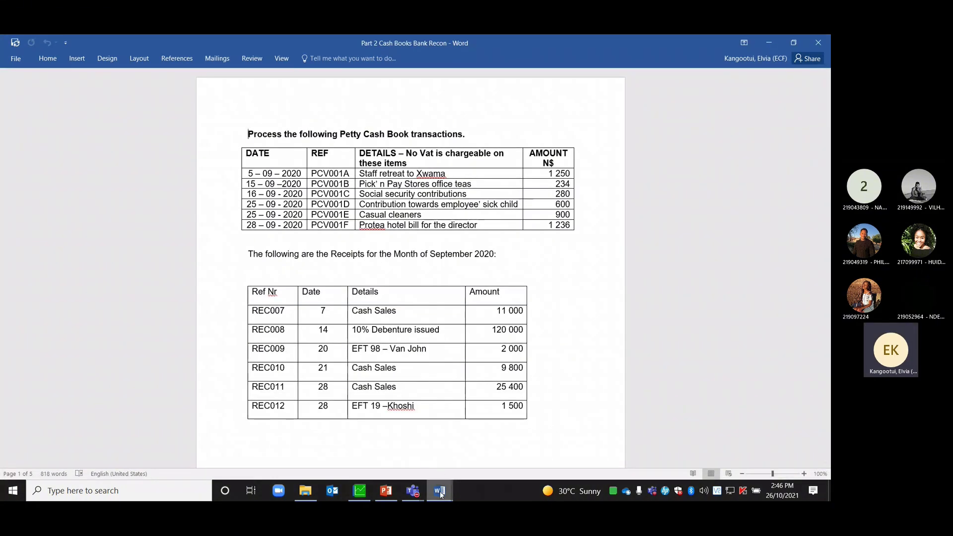
left_click(441, 491)
left_click(348, 447)
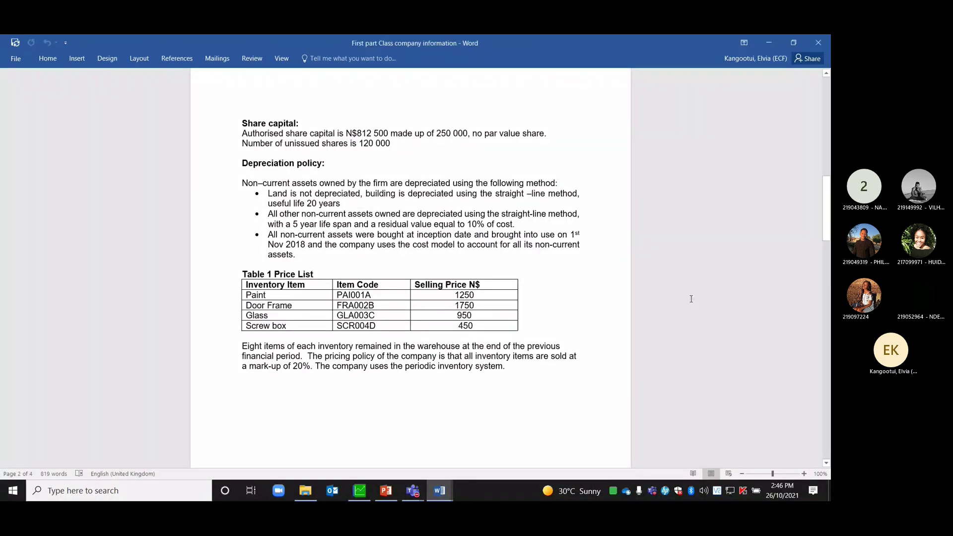
left_click_drag(830, 211, 831, 399)
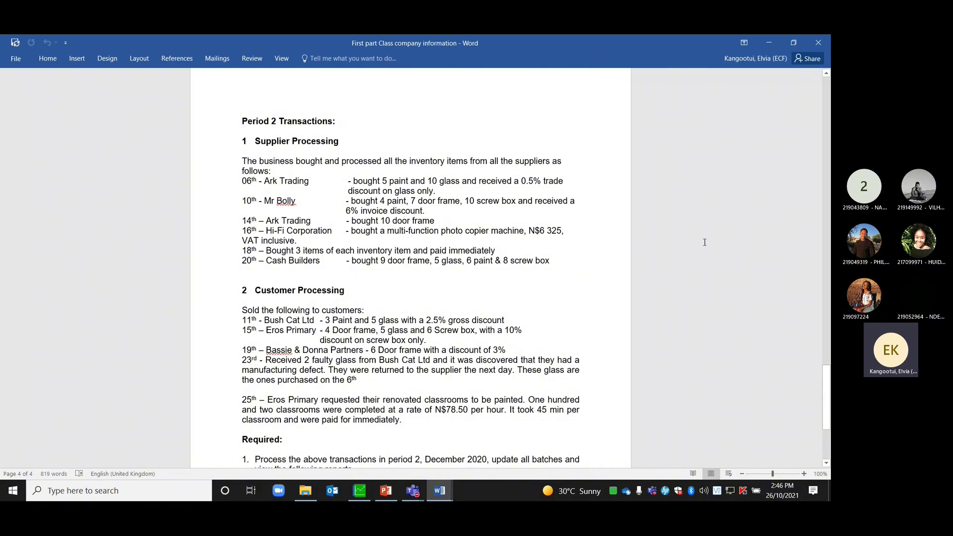
left_click_drag(828, 389, 827, 197)
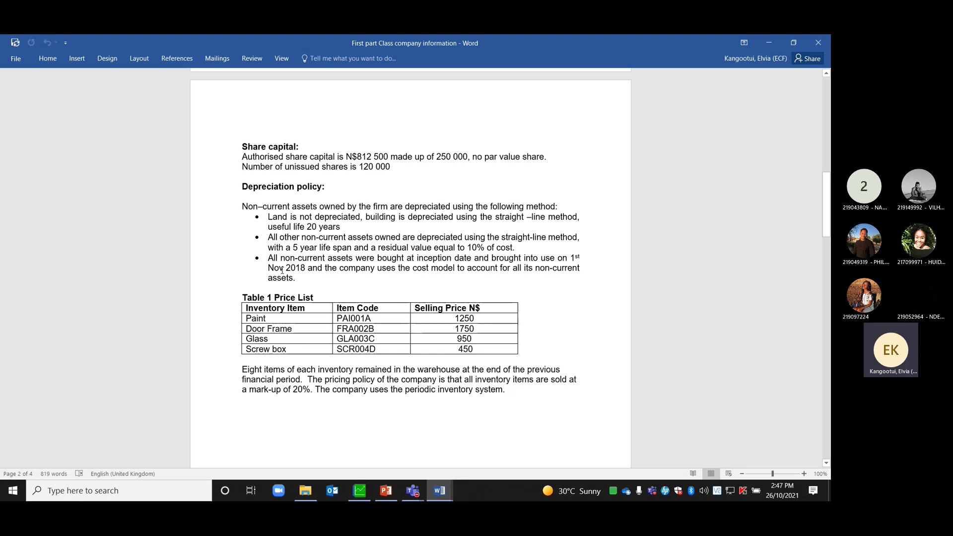
- Review the numbered adjustments, including the depreciation instruction, in the Year end adjustment - GLAD HOME document
left_click(436, 496)
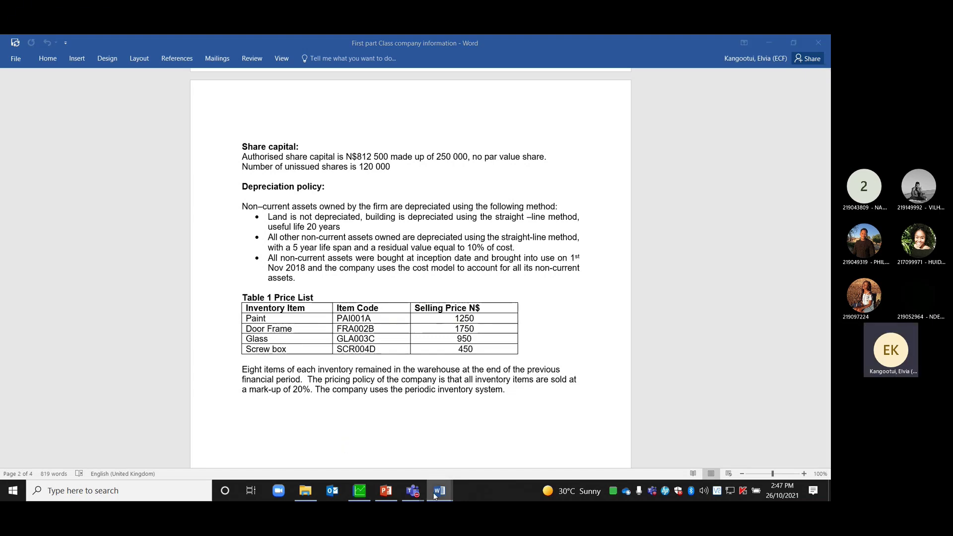
left_click(531, 446)
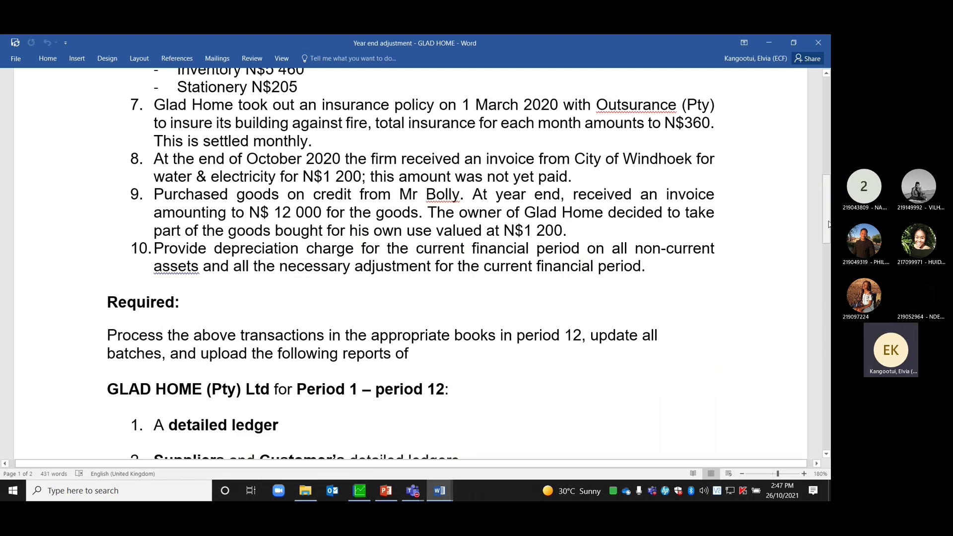
scroll(828, 224, "up", 6)
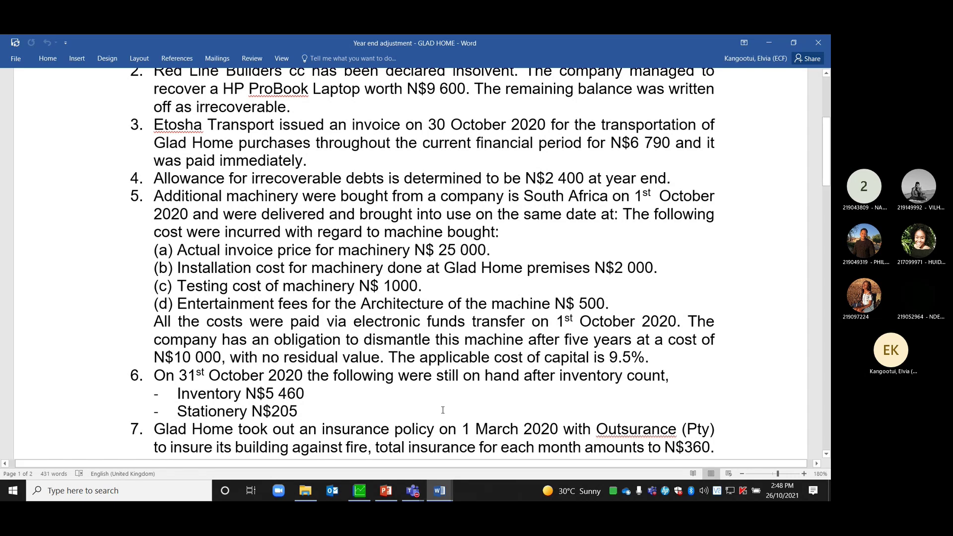
- Check the photocopier purchase under Period 2 supplier processing in the company information document, then reopen the trial balance in Sage Pastel
mouse_move(440, 491)
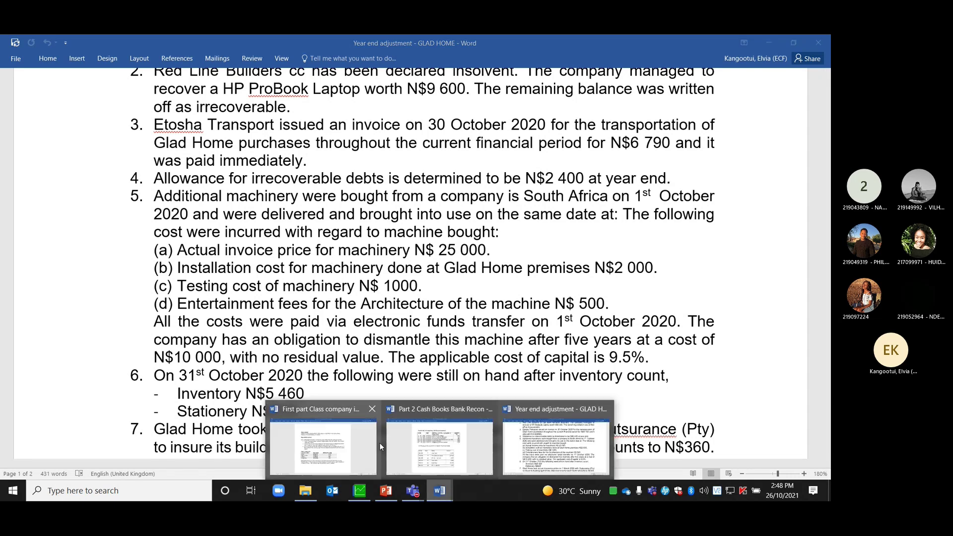
left_click(360, 445)
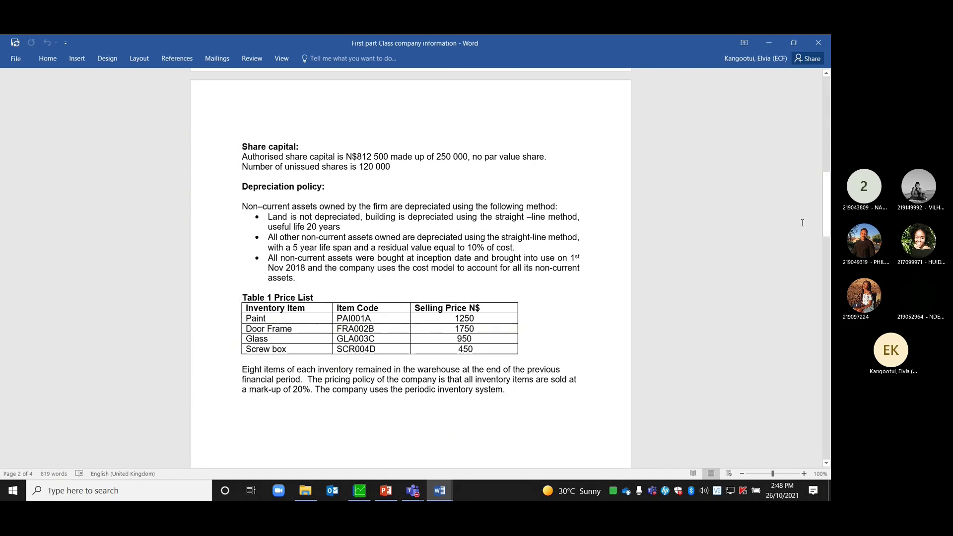
left_click_drag(827, 214, 831, 412)
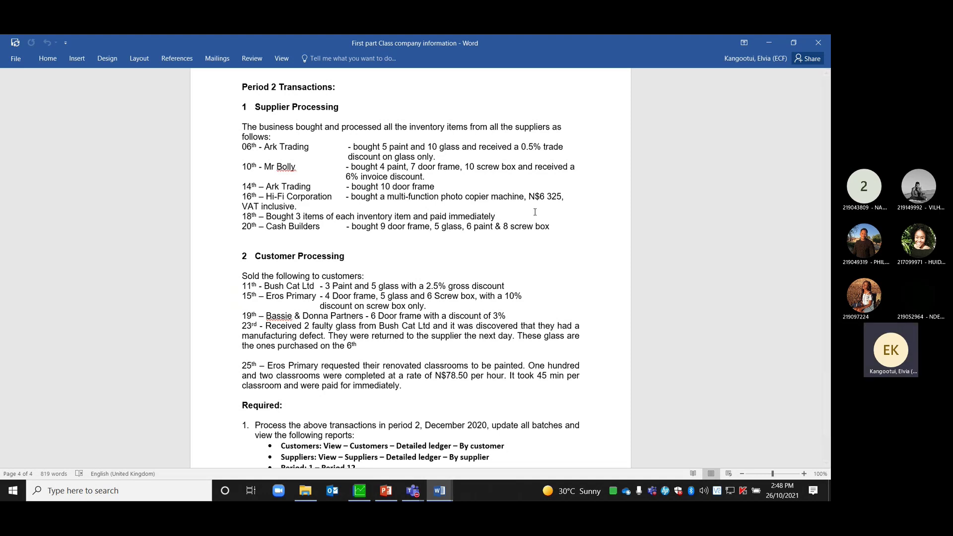
left_click(357, 493)
left_click(59, 470)
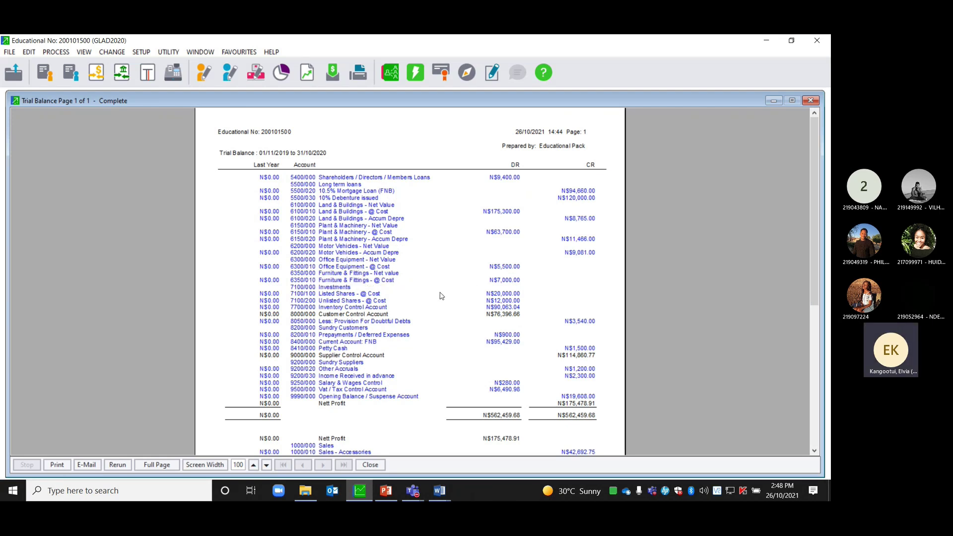
- Examine the depreciation policy, opening balances and Period 2 transactions in the First part Class company information document in Word
mouse_move(440, 490)
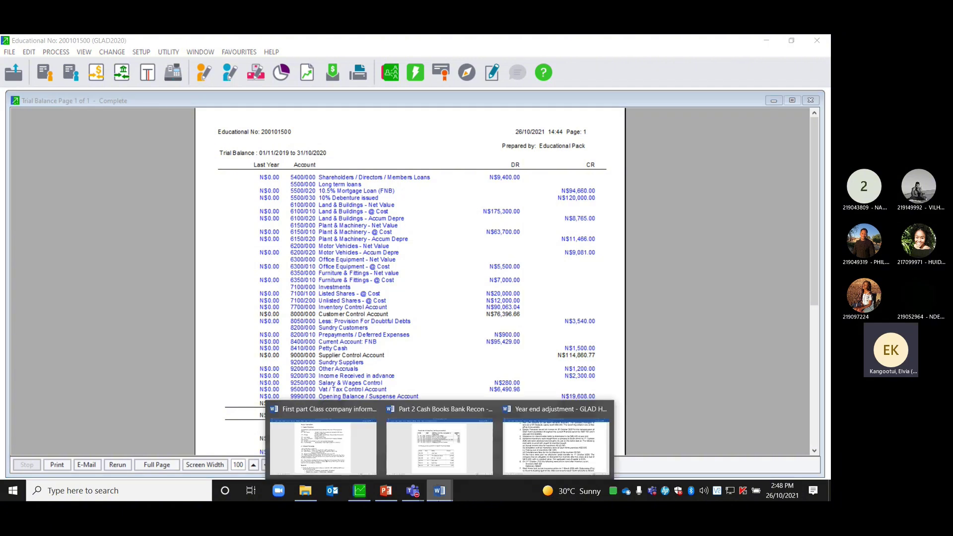
left_click(337, 452)
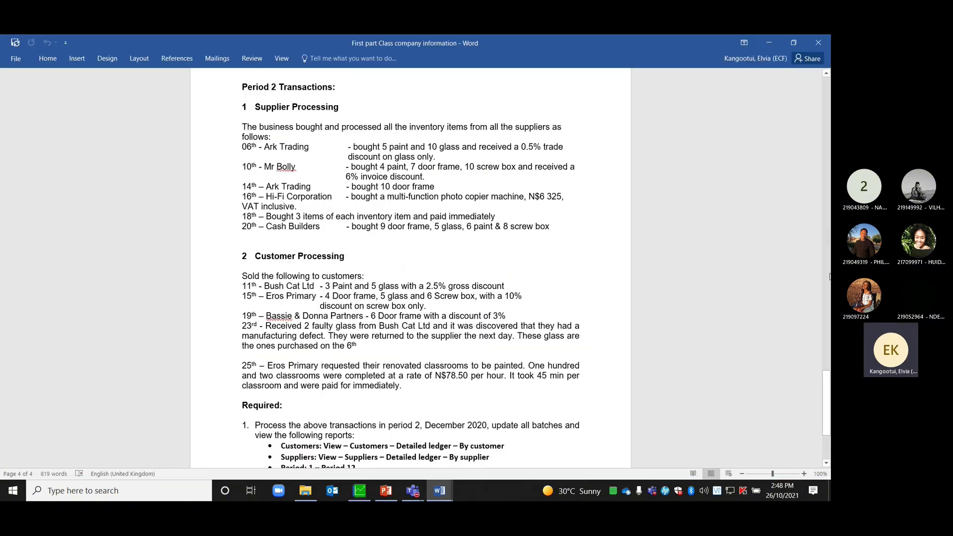
left_click_drag(827, 376, 830, 198)
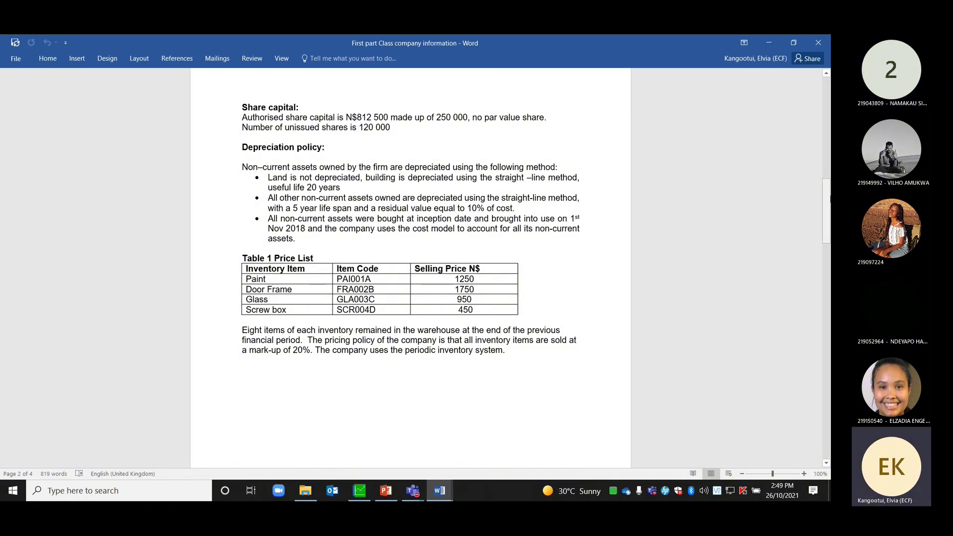
scroll(757, 260, "down", 3)
scroll(757, 260, "down", 20)
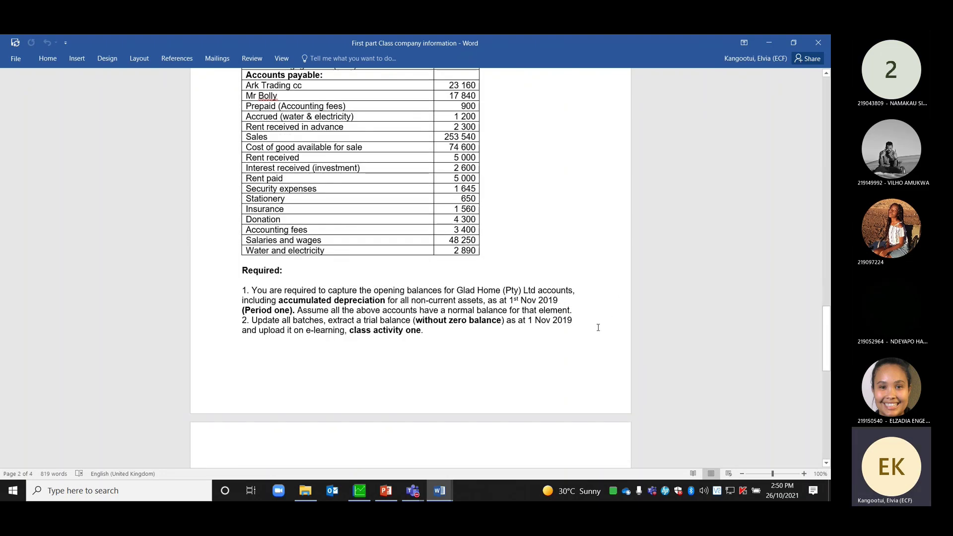
scroll(374, 342, "down", 1)
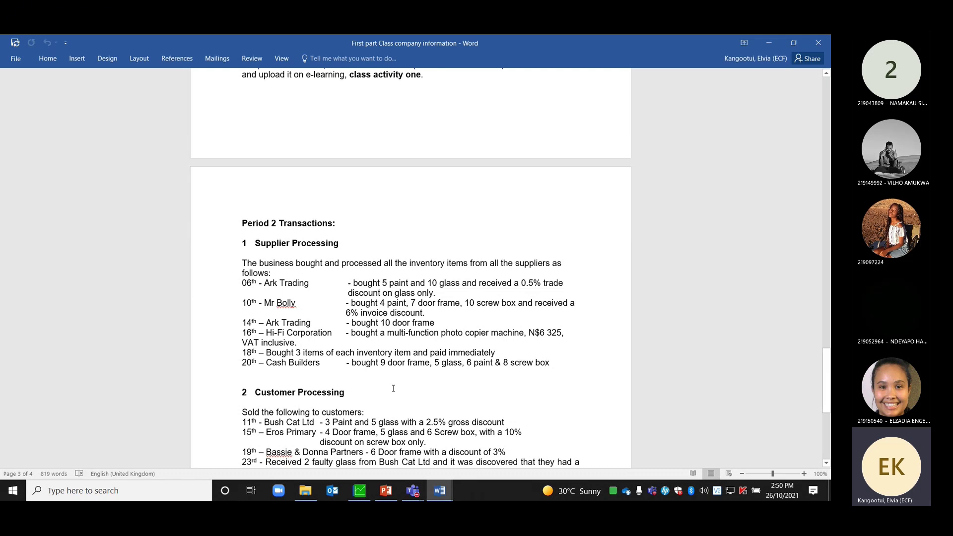
scroll(394, 389, "up", 10)
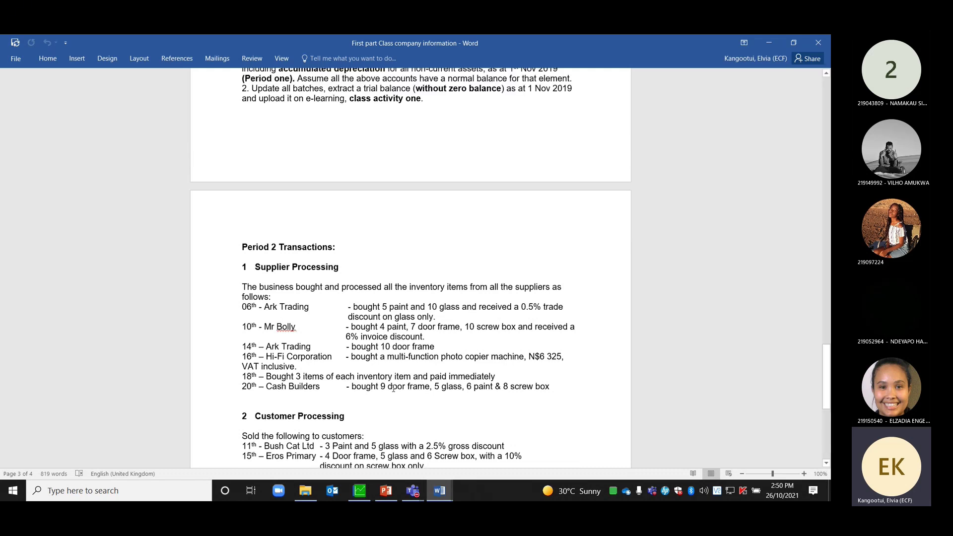
scroll(402, 395, "down", 10)
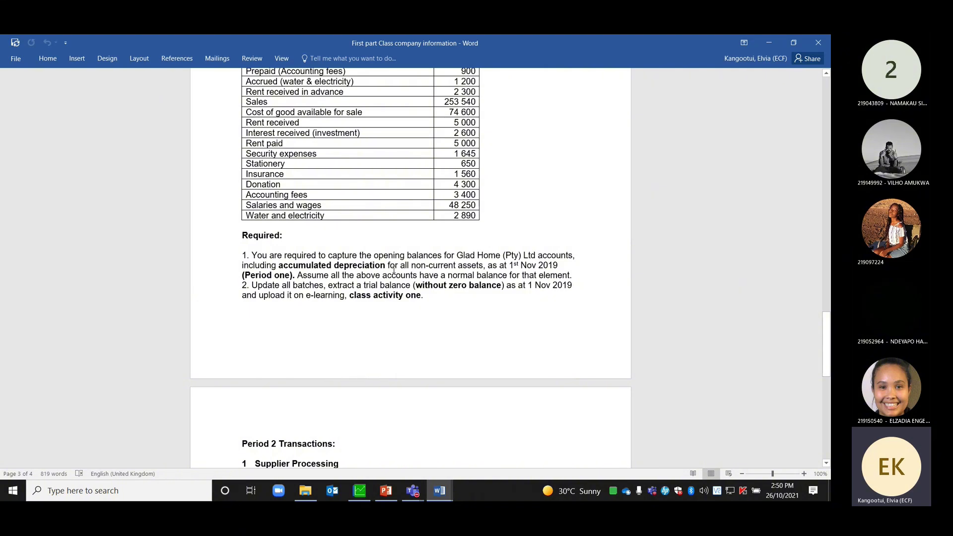
scroll(393, 270, "down", 7)
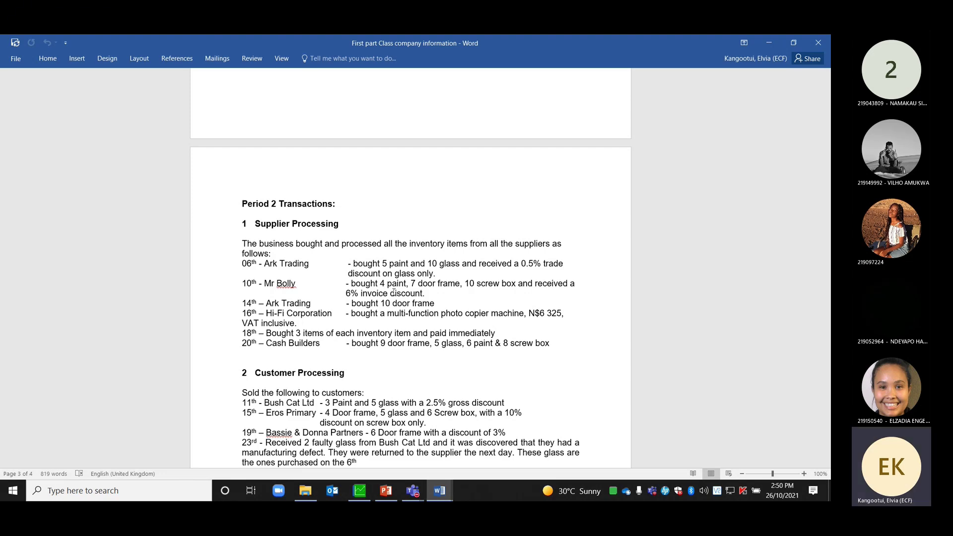
scroll(393, 293, "down", 6)
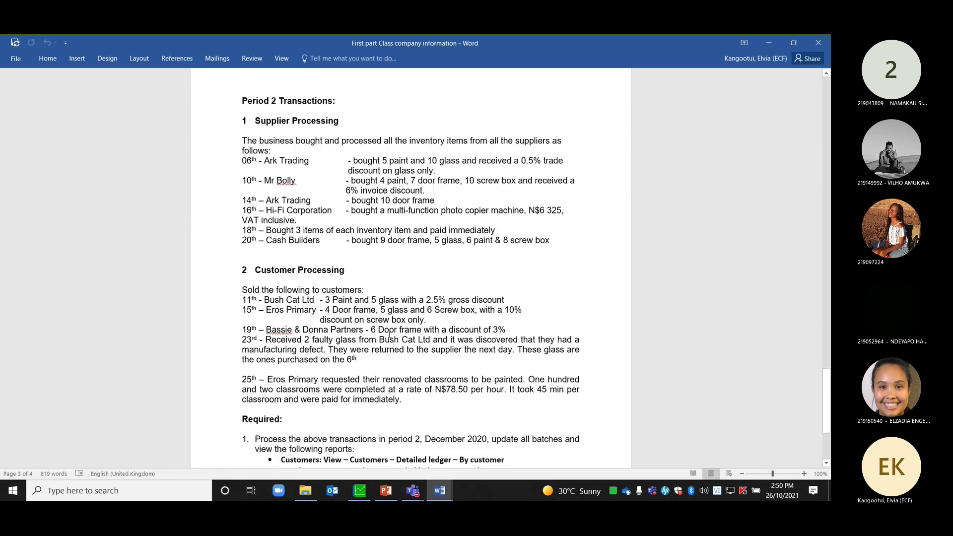
scroll(390, 335, "down", 4)
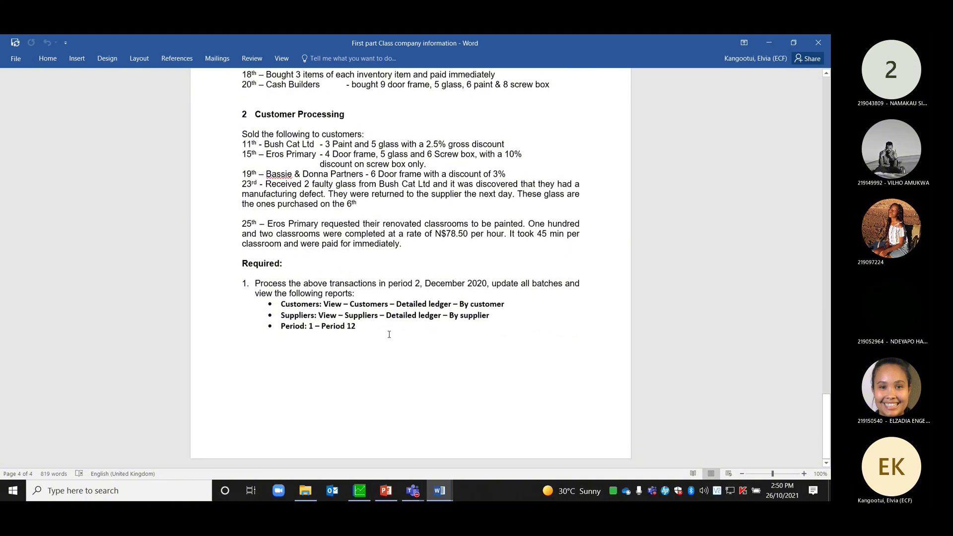
scroll(389, 335, "up", 3)
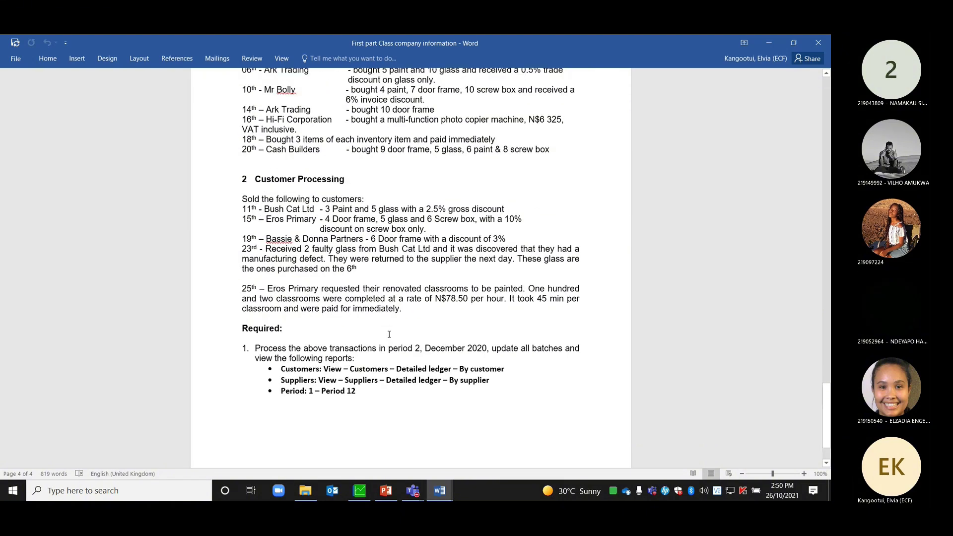
- Return to the journal batch in Sage Pastel and set the debit amount on line 19 to N$825.00
left_click(361, 492)
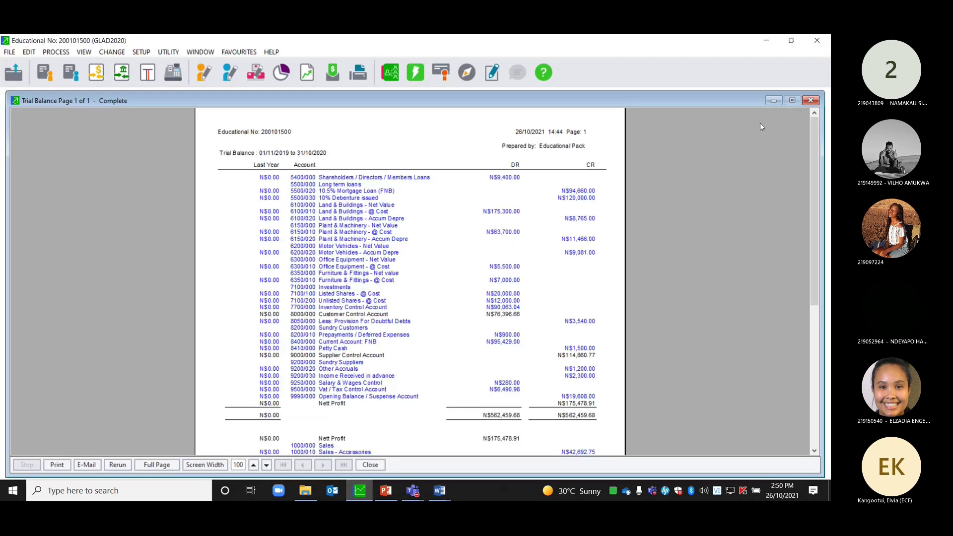
left_click(774, 102)
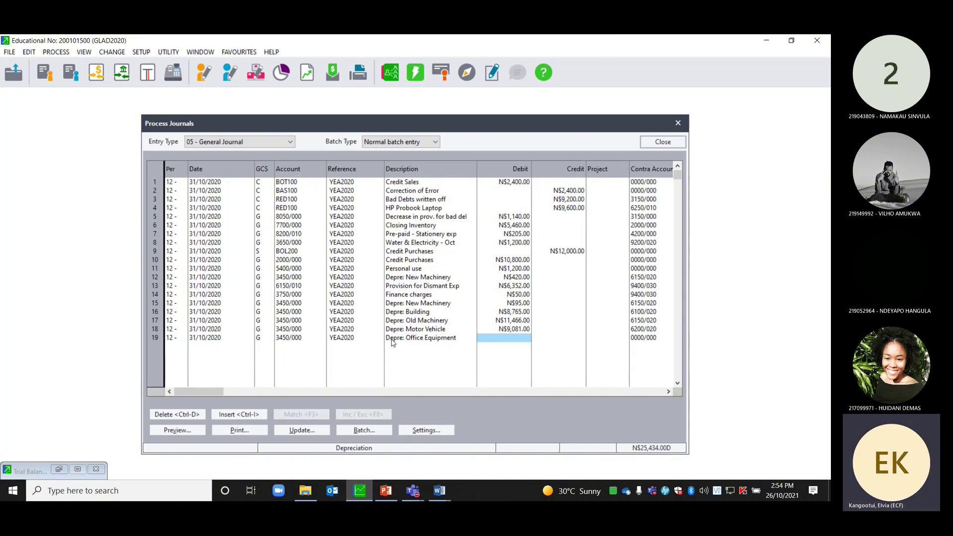
type("825")
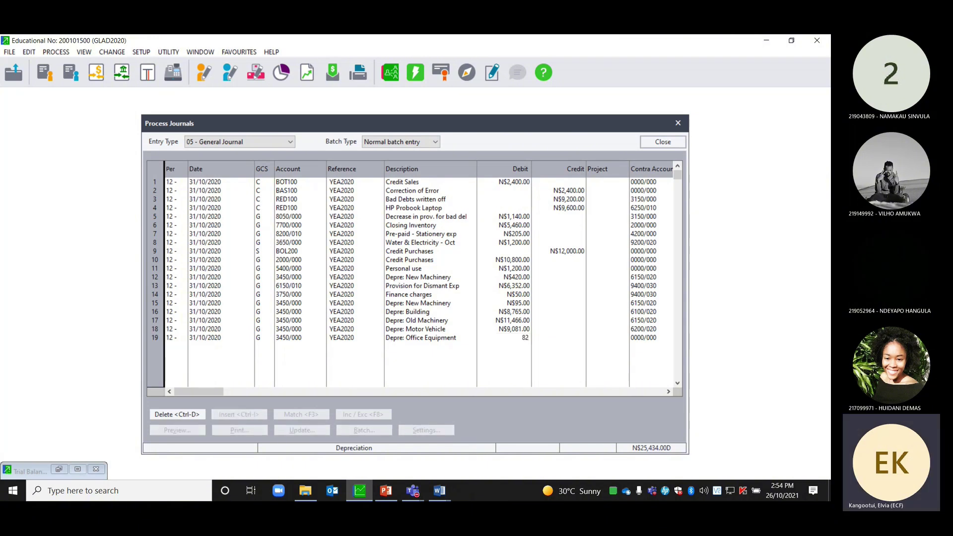
key("Tab")
key("Tab")
key("Tab")
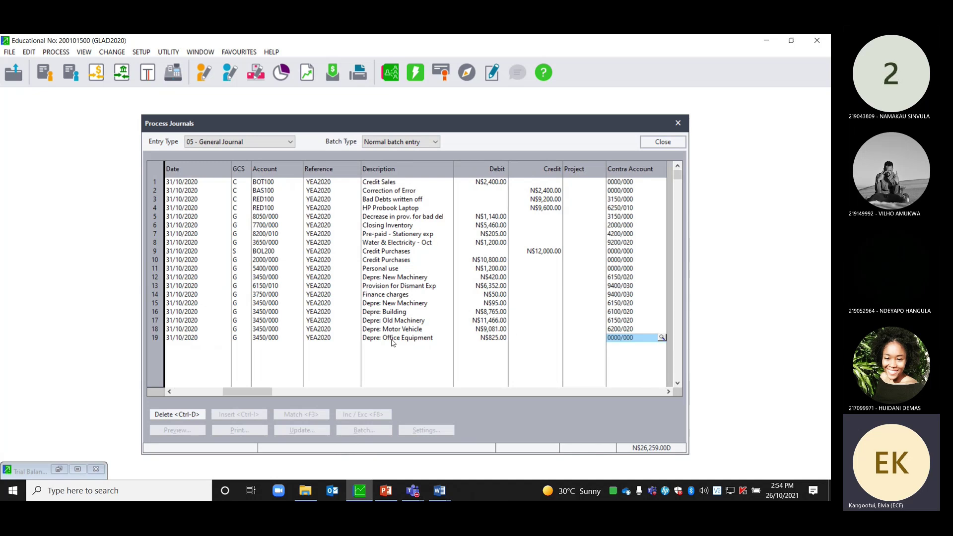
- Set the contra account on line 19 to 6300/020 Office Equipment - Accum Depre and complete the line
left_click(662, 338)
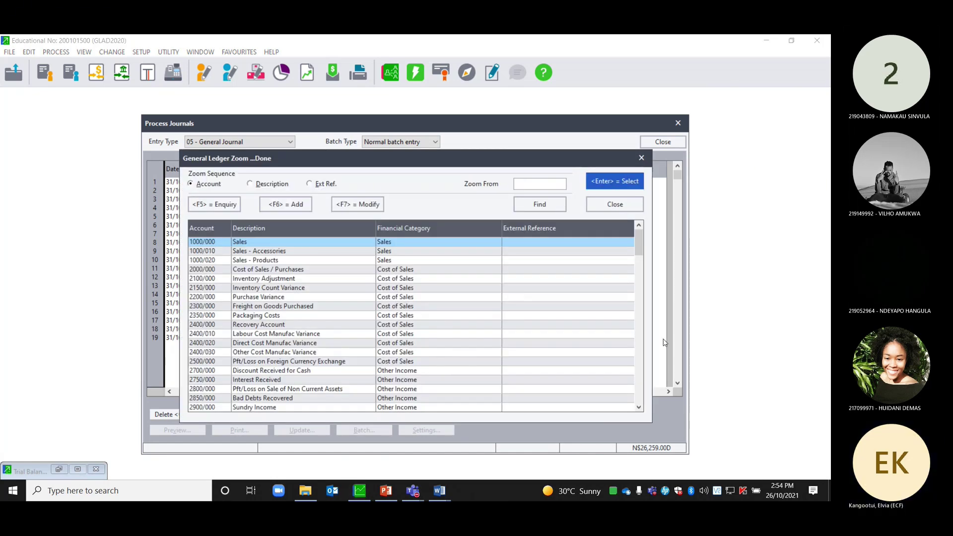
type("63")
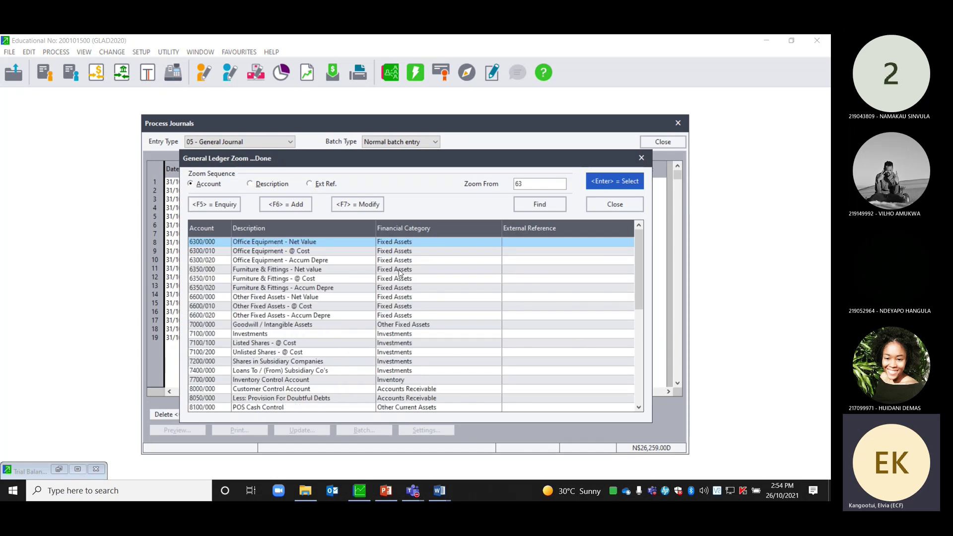
double_click(327, 262)
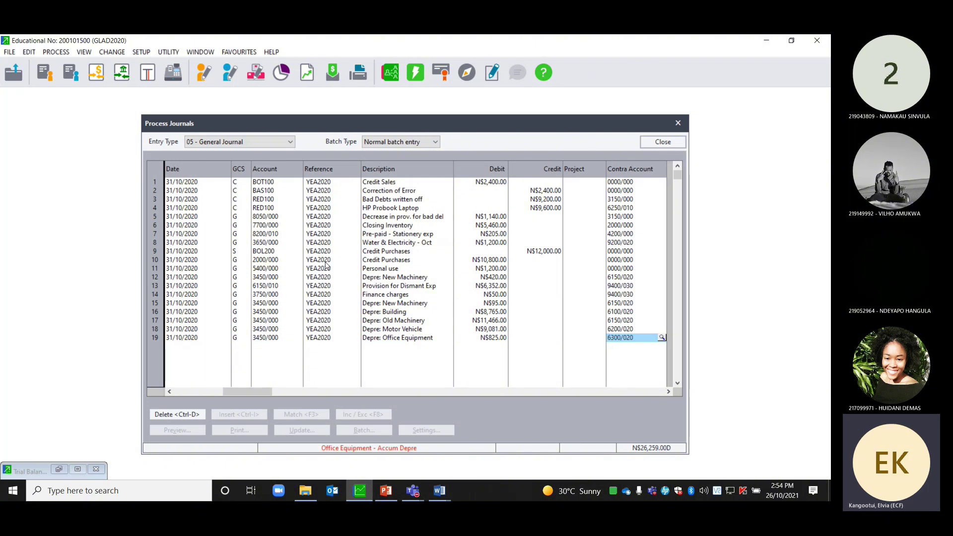
key("Return")
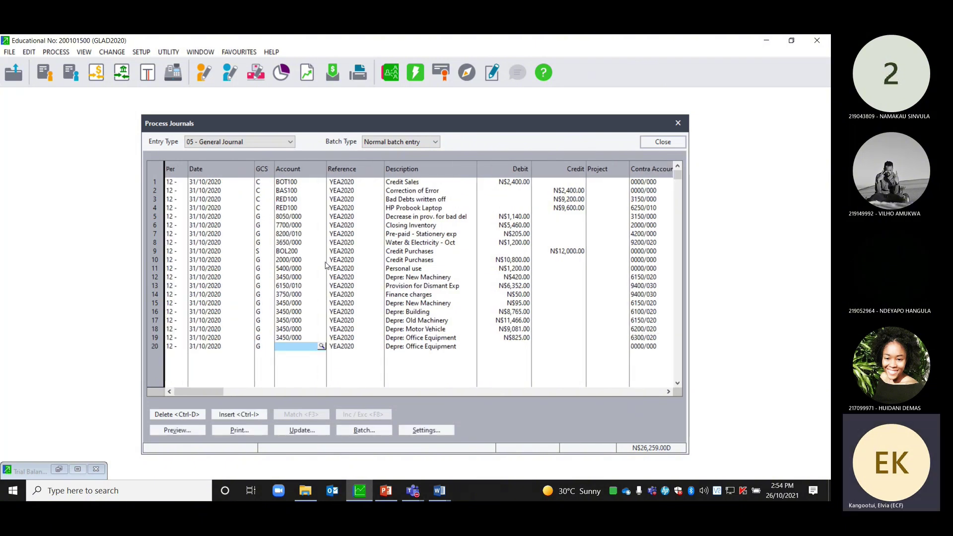
- Set the account on line 20 to 3450/000 and keep the YEA2020 reference
type("3450/000")
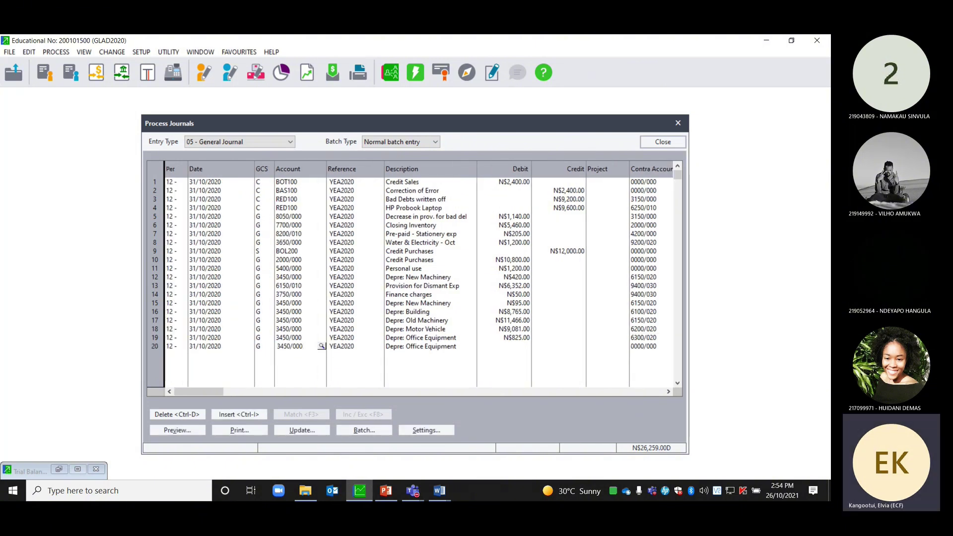
key("Return")
key("Return")
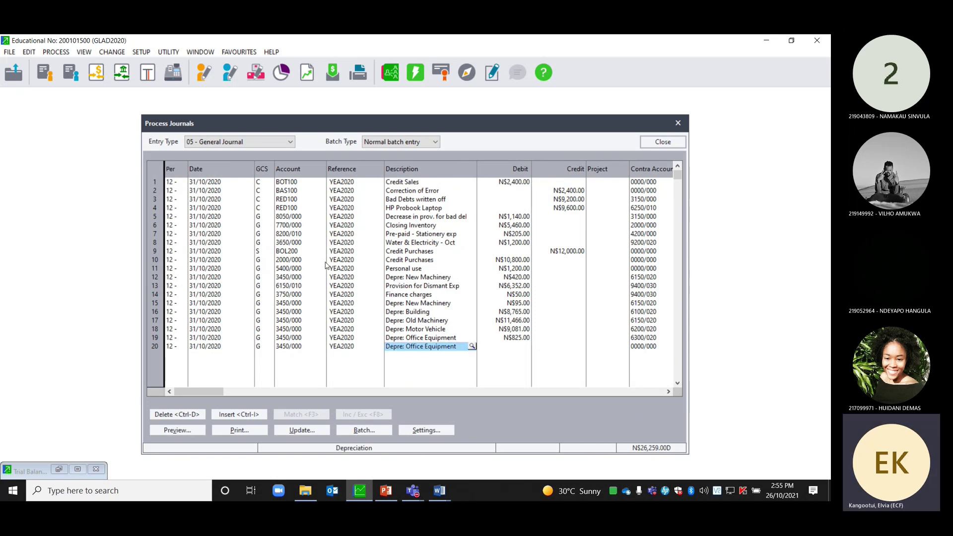
- Strip "Office Equipment" from the description on line 20, leaving only "Depre:"
left_click(459, 347)
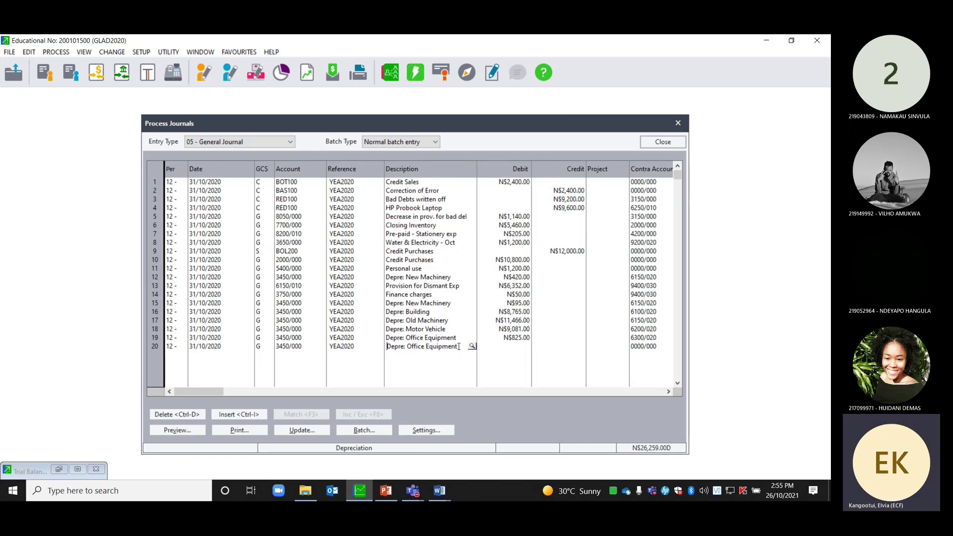
key("End")
key("BackSpace")
key("BackSpace")
key("BackSpace")
key("BackSpace")
key("BackSpace")
key("BackSpace")
key("BackSpace")
key("BackSpace")
key("BackSpace")
key("BackSpace")
key("BackSpace")
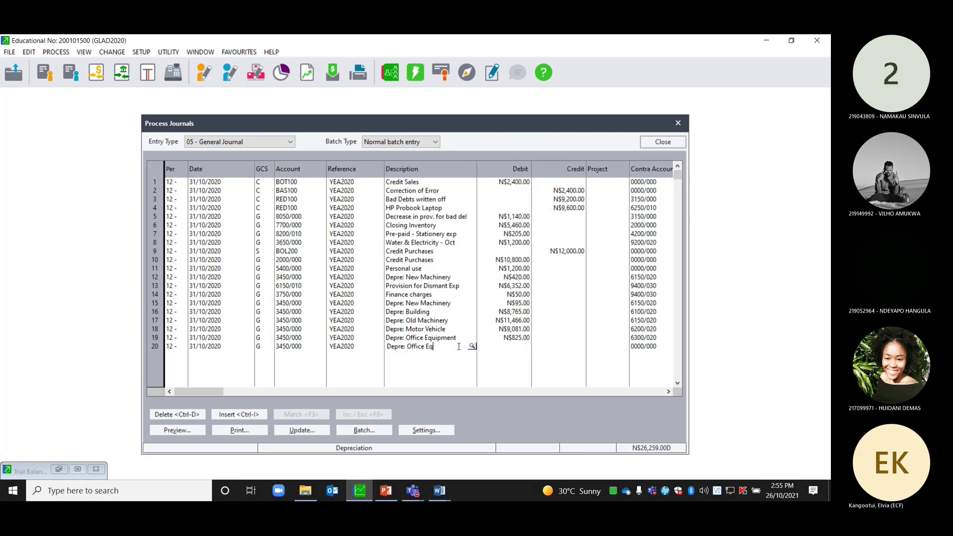
key("BackSpace")
key("BackSpace")
key("BackSpace")
key("BackSpace")
key("BackSpace")
- Switch to Word and examine the September 2020 payments in the Part 2 Cash Books Bank Recon document for furniture purchases
left_click(442, 490)
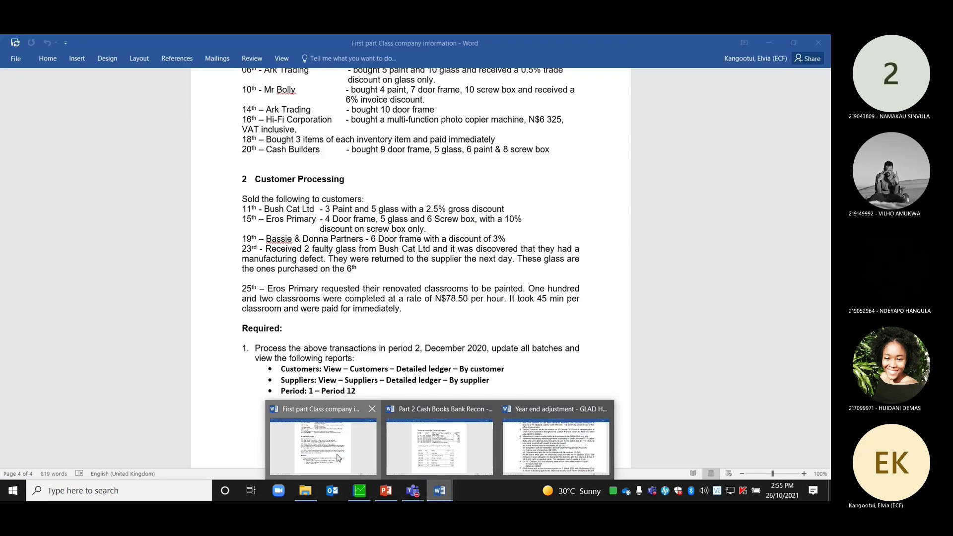
left_click(337, 458)
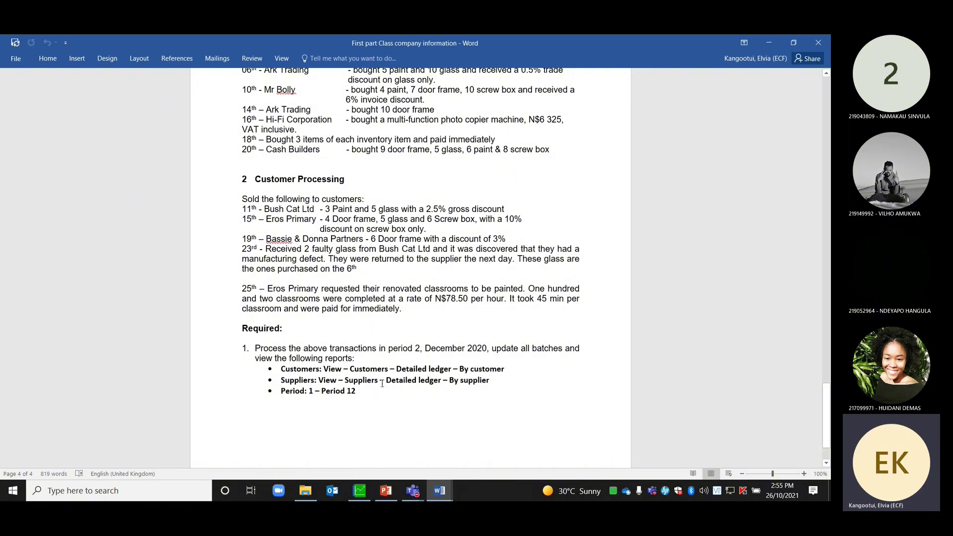
left_click(440, 491)
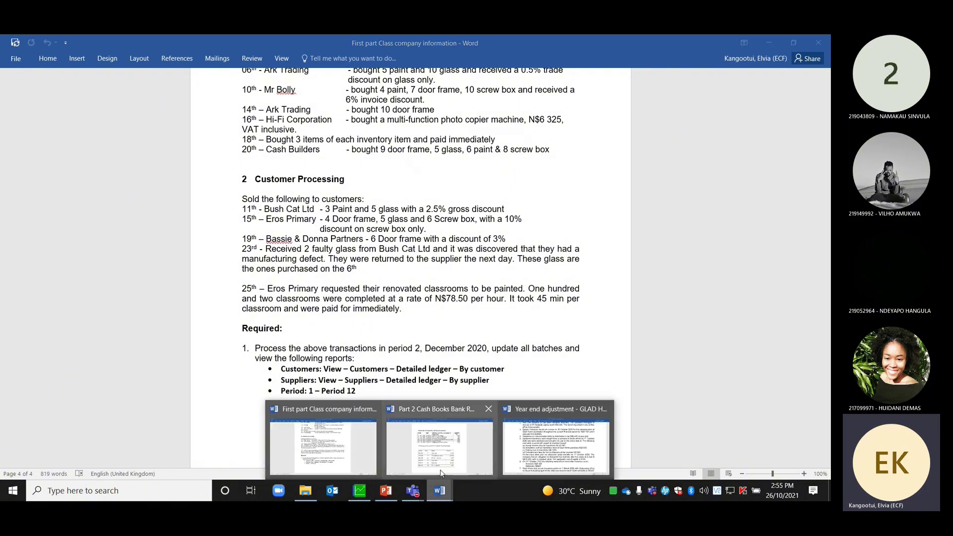
left_click(441, 471)
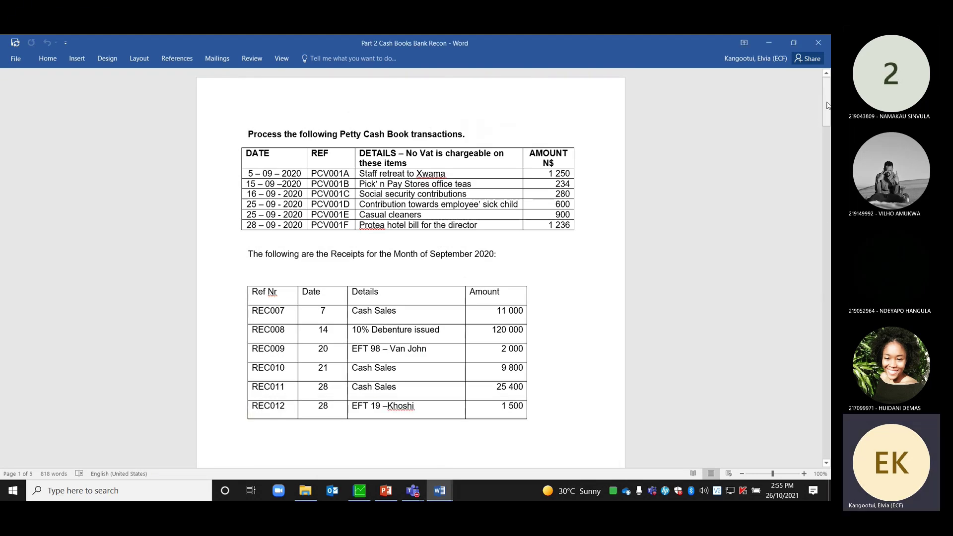
left_click_drag(830, 106, 829, 199)
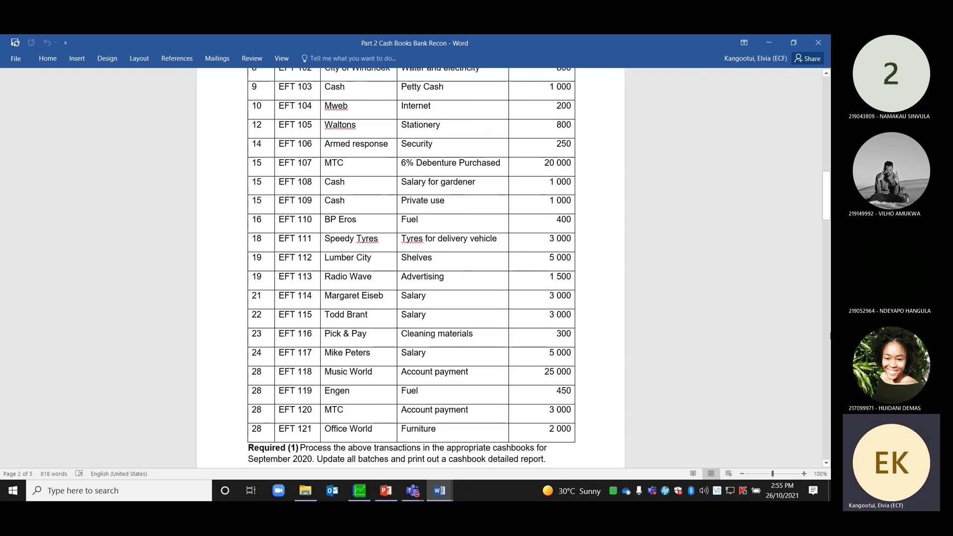
left_click_drag(827, 208, 826, 202)
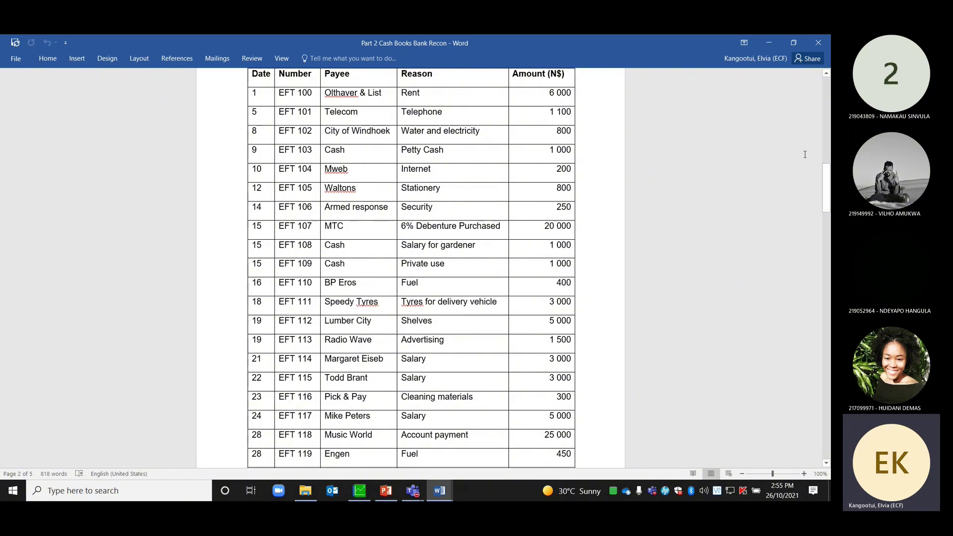
scroll(584, 342, "down", 8)
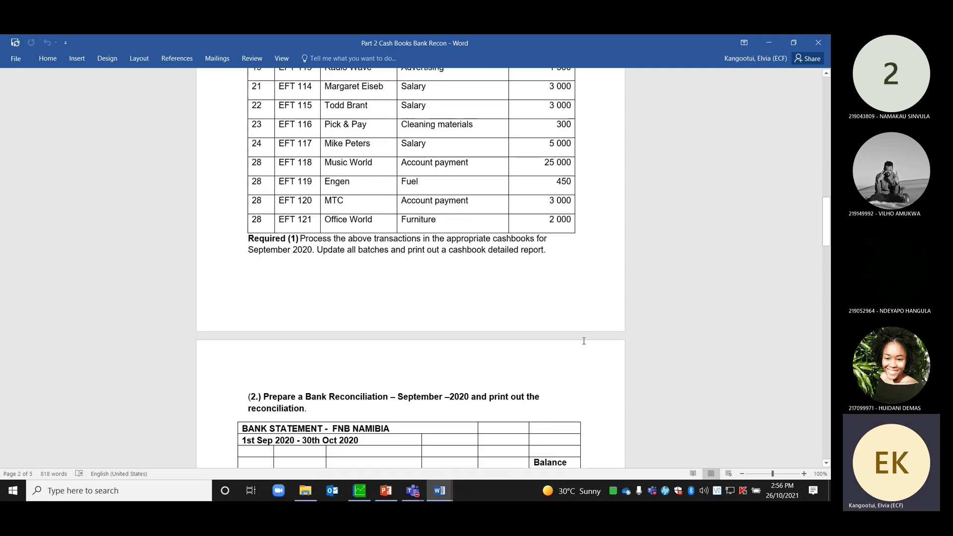
- Return to the trial balance in Sage Pastel and open the detailed ledger for 6350/010 Furniture & Fittings - @ Cost
left_click(361, 491)
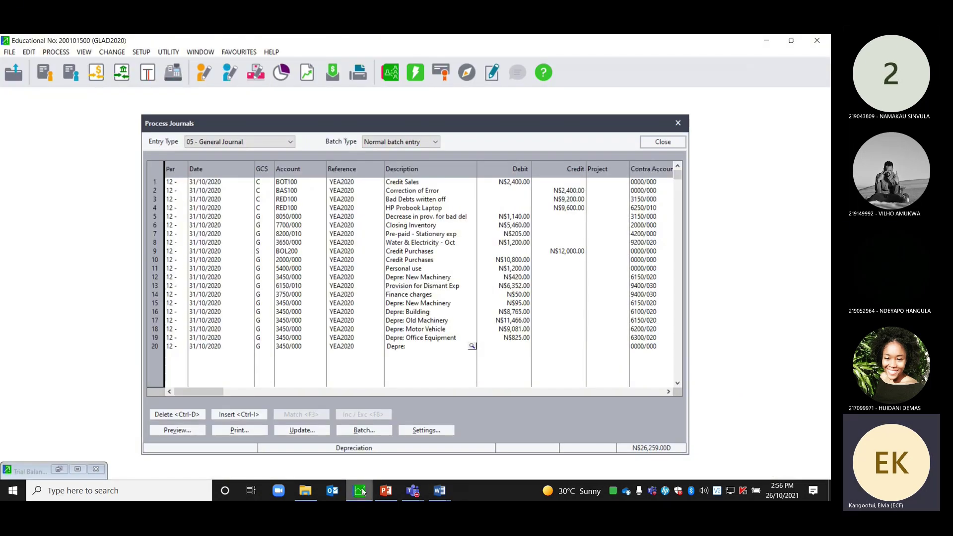
left_click(56, 471)
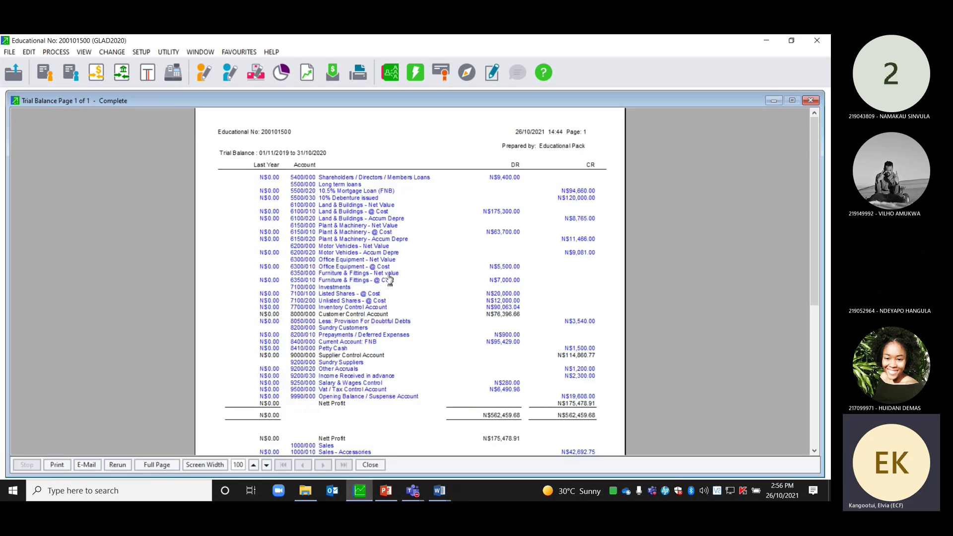
double_click(361, 282)
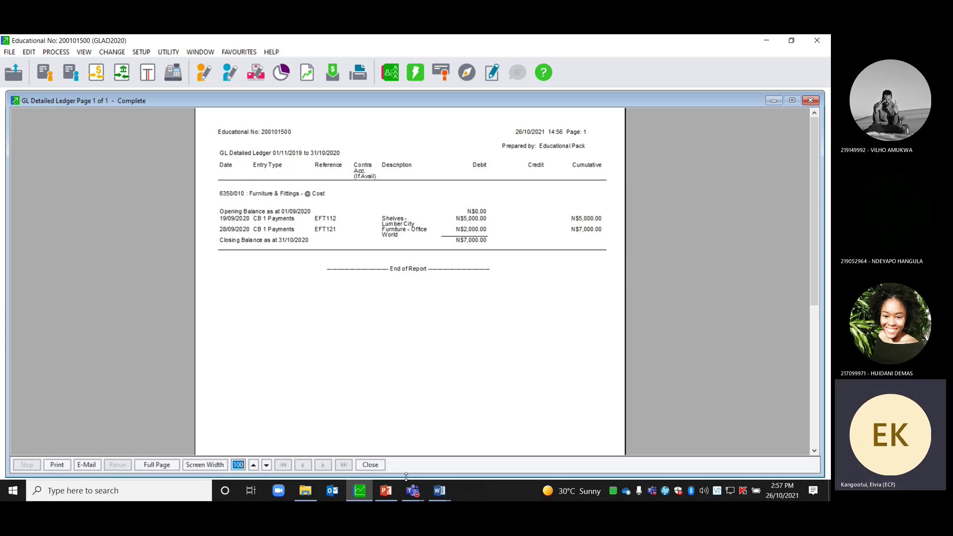
- Review the payments in the Part 2 Cash Books Bank Recon document and the depreciation policy in First part Class company information in Word
left_click(436, 490)
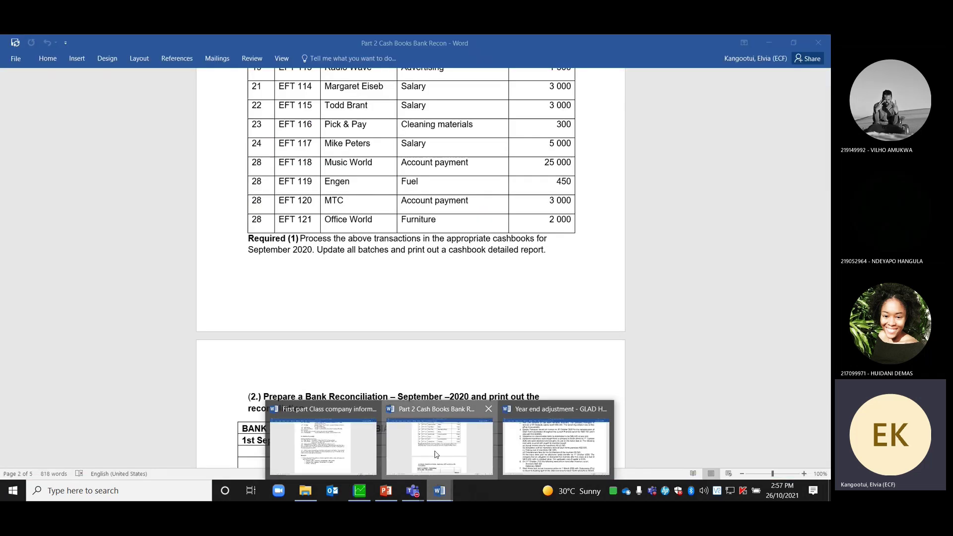
left_click(437, 453)
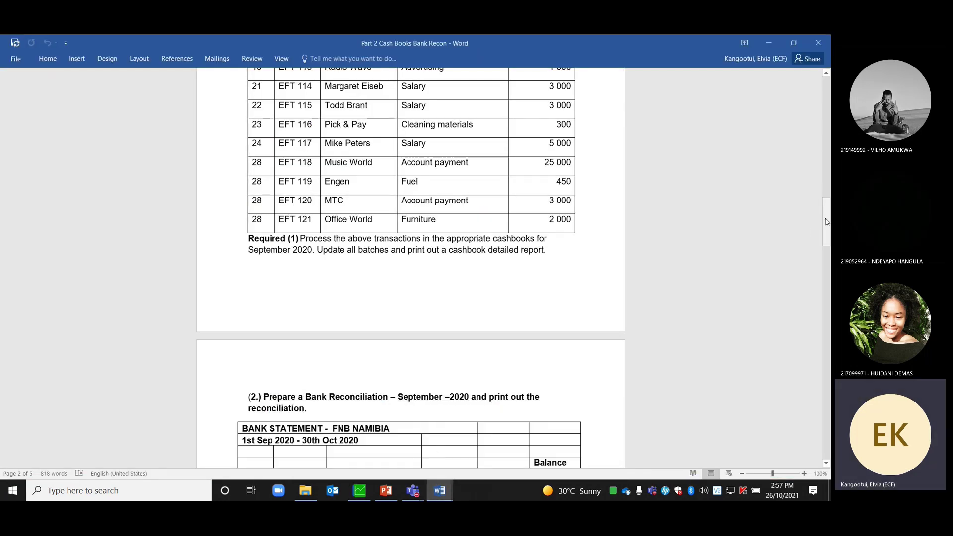
left_click_drag(827, 232, 830, 196)
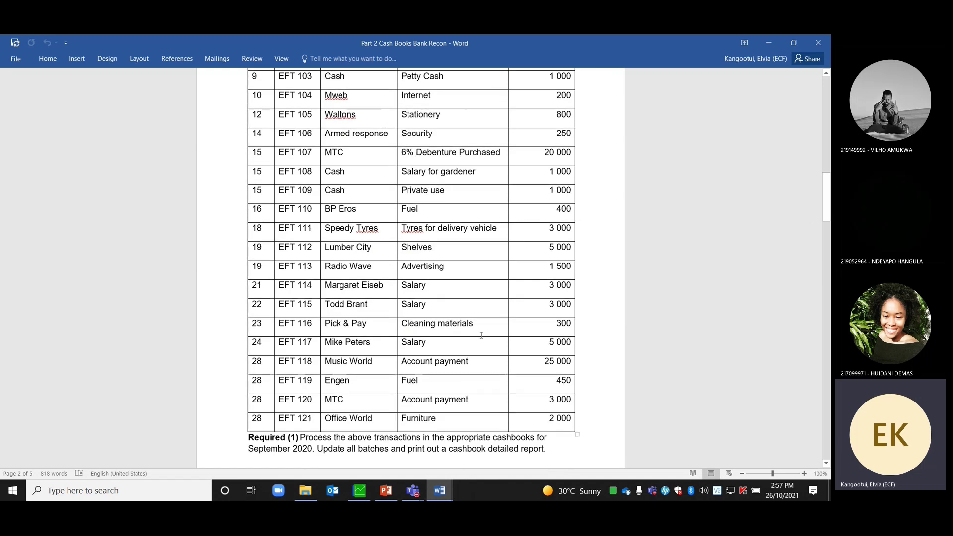
left_click(441, 495)
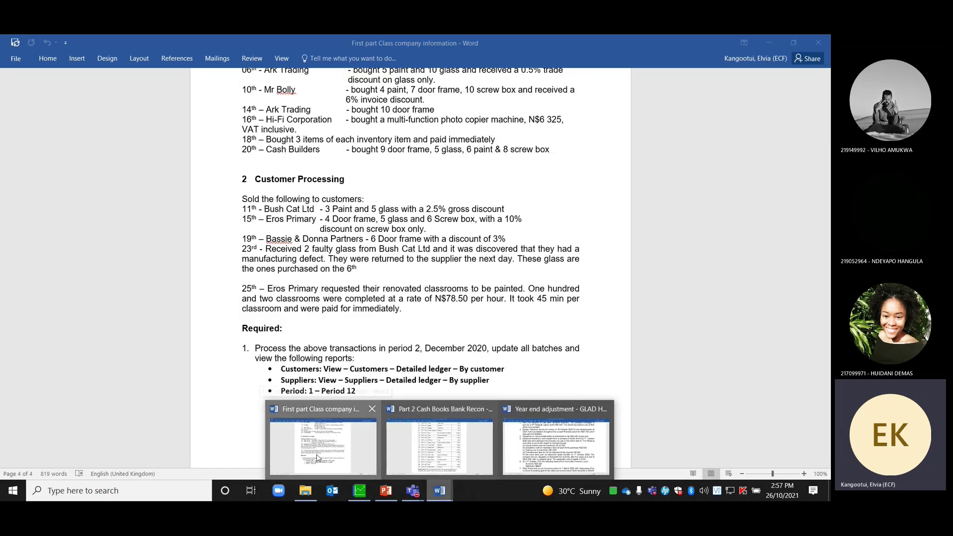
left_click(317, 455)
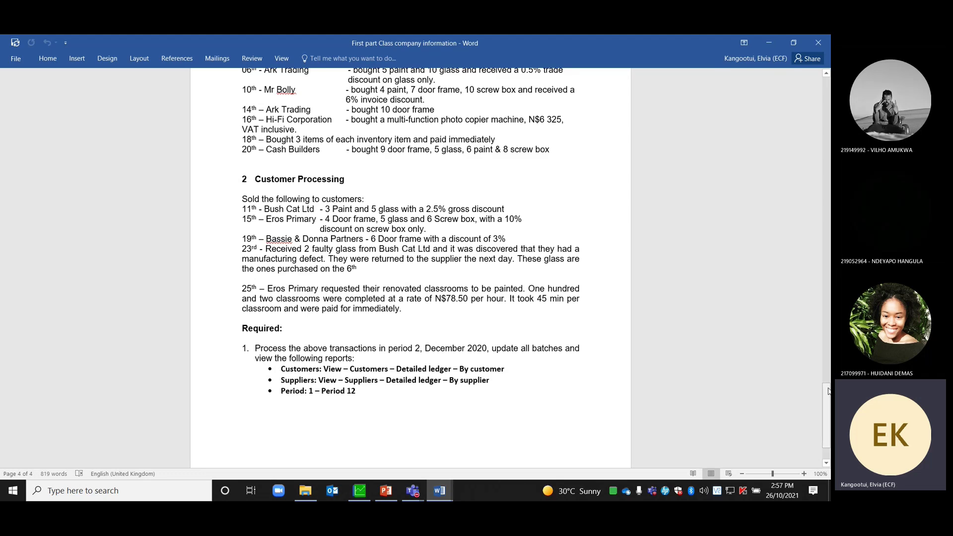
left_click_drag(827, 390, 828, 177)
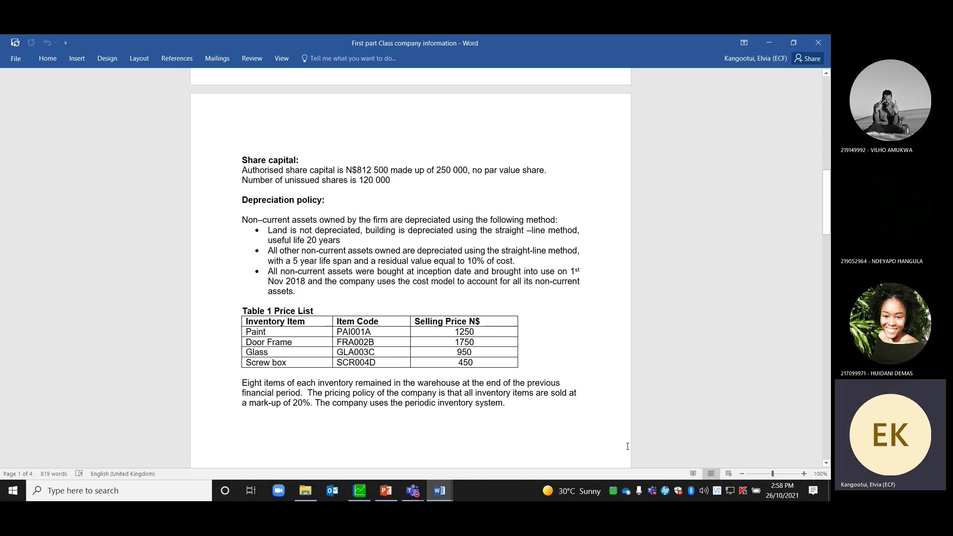
- Return to Sage Pastel, close the Furniture & Fittings detailed ledger and minimise the trial balance to reveal the journal batch
left_click(360, 495)
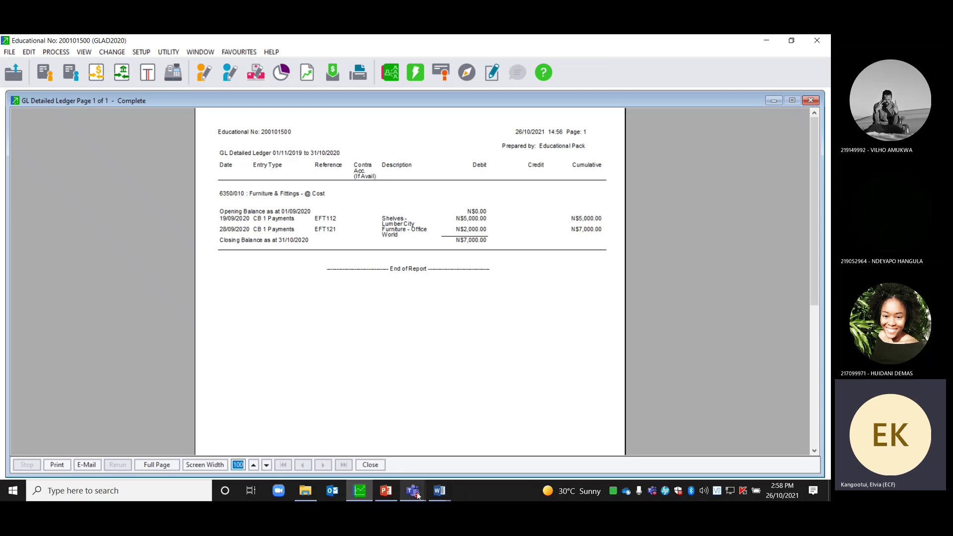
left_click(812, 101)
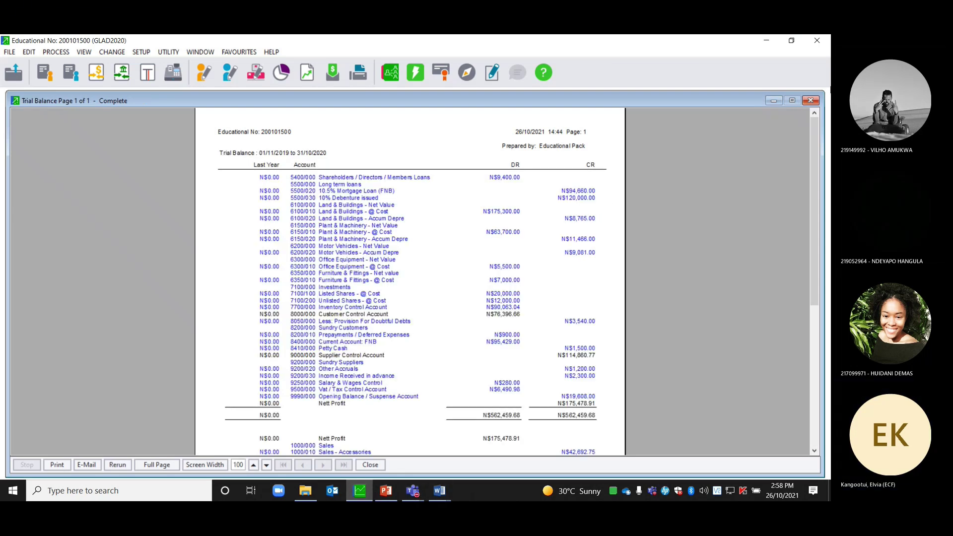
left_click(774, 101)
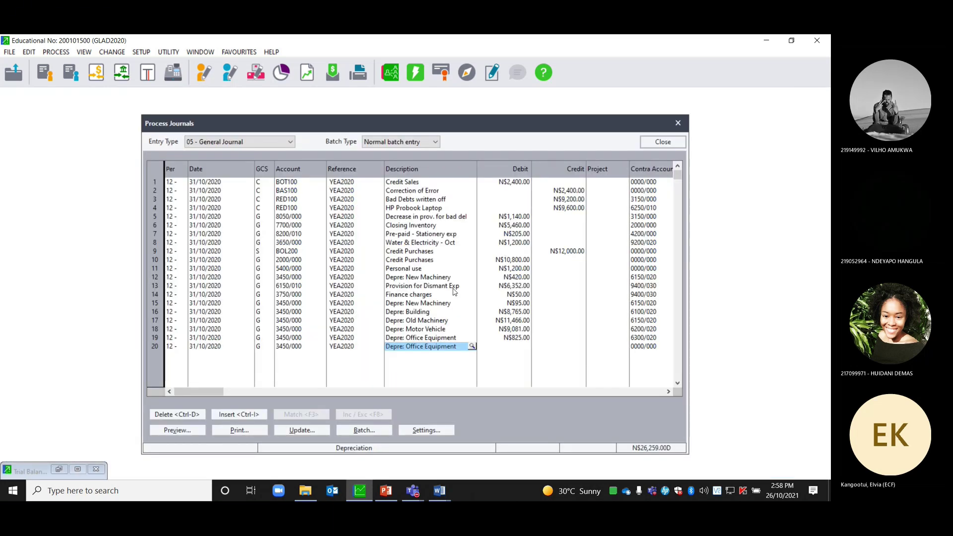
- Change the description on line 20 to "Depre: Furniture"
left_click(438, 345)
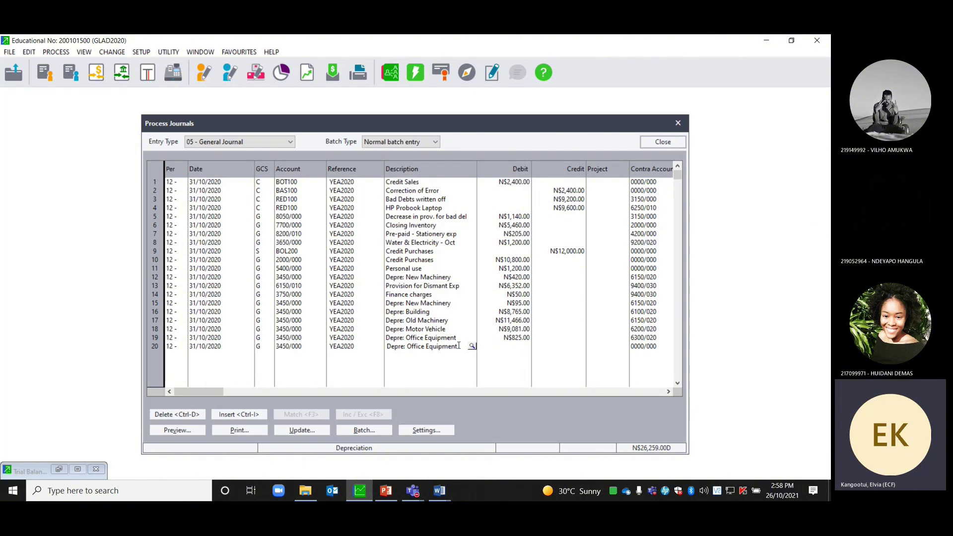
key("BackSpace")
key("BackSpace")
key("BackSpace")
key("BackSpace")
key("BackSpace")
key("BackSpace")
key("BackSpace")
key("BackSpace")
key("BackSpace")
key("BackSpace")
key("BackSpace")
key("BackSpace")
key("BackSpace")
key("BackSpace")
key("BackSpace")
key("BackSpace")
type("F")
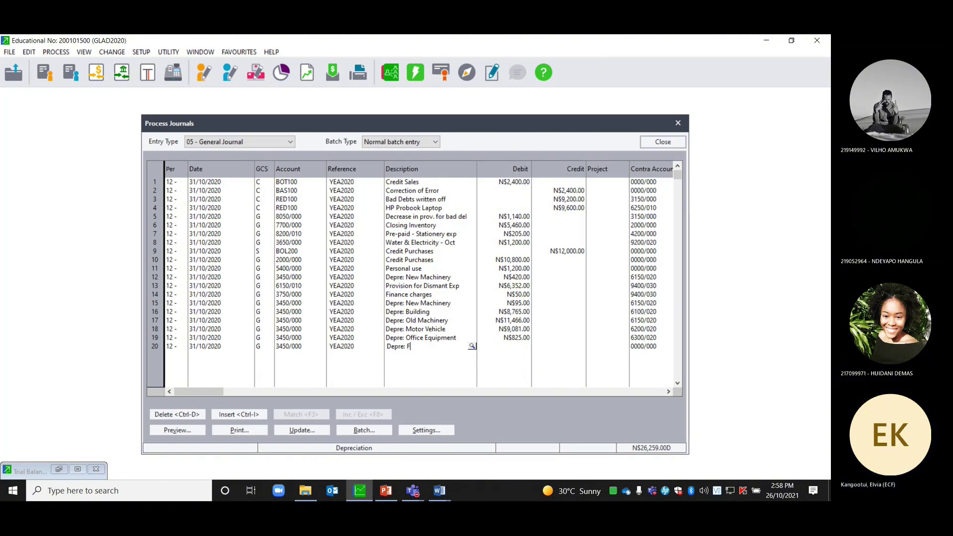
type("urniture")
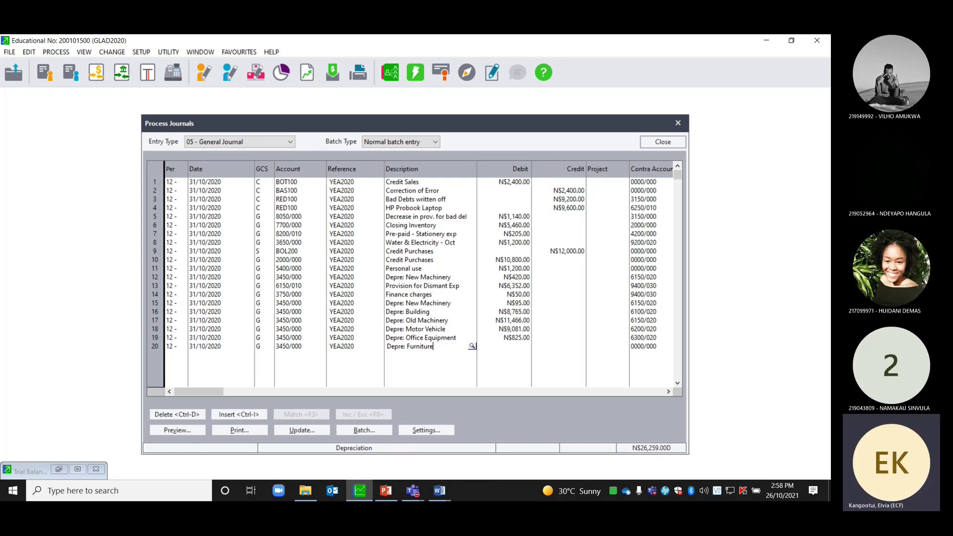
key("Return")
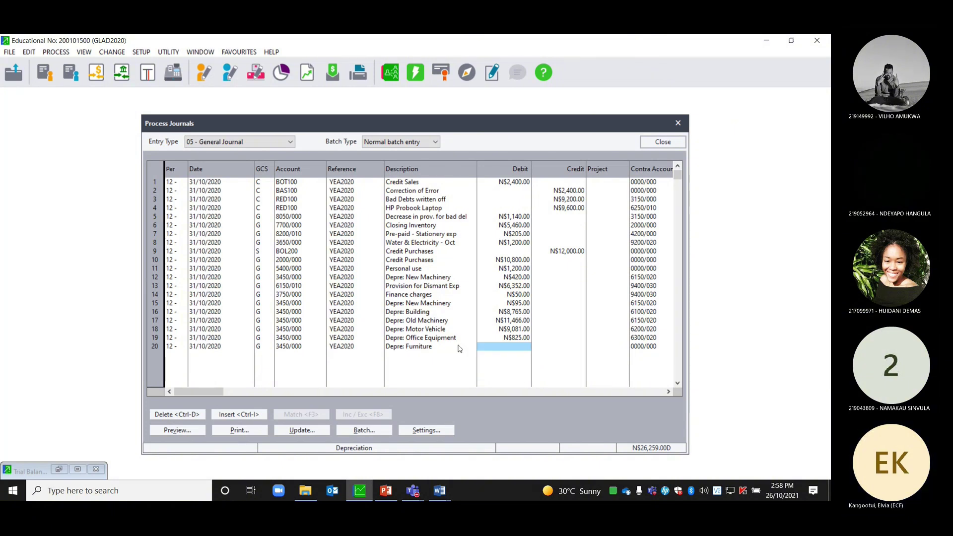
- Set the debit amount on line 20 to N$105.00 and advance to the contra account
type("105")
key("Return")
key("Return")
key("Return")
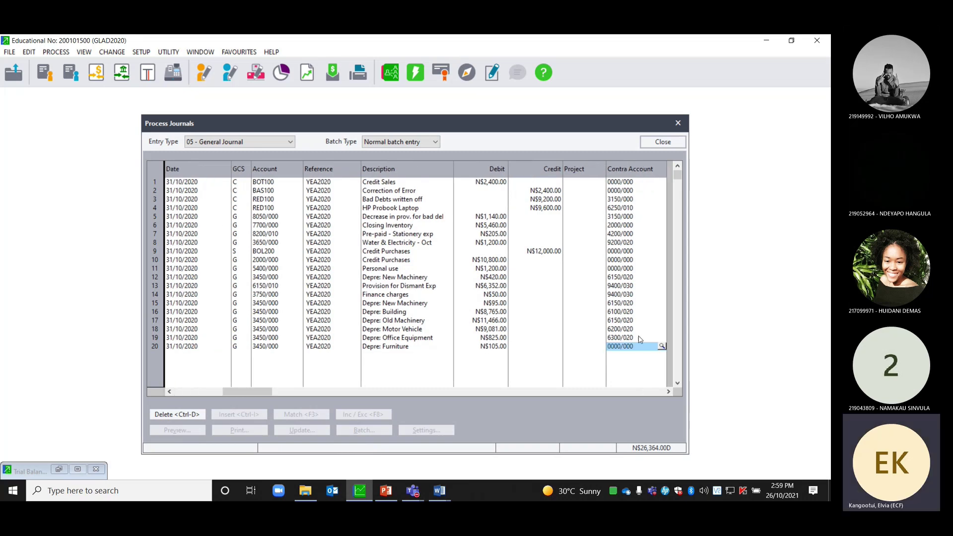
- Set the contra account on line 20 to 6350/020 Furniture & Fittings - Accum Depre and complete the line
left_click(662, 347)
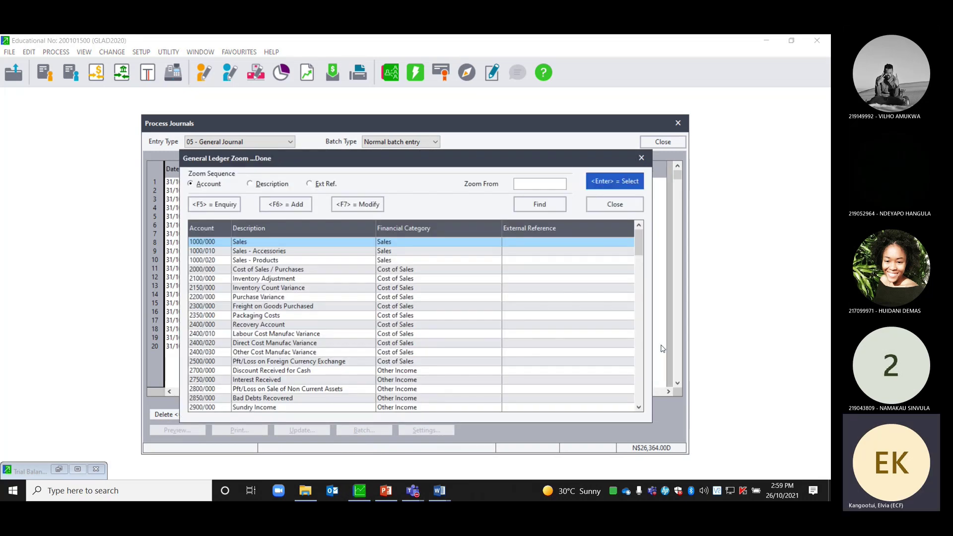
type("6")
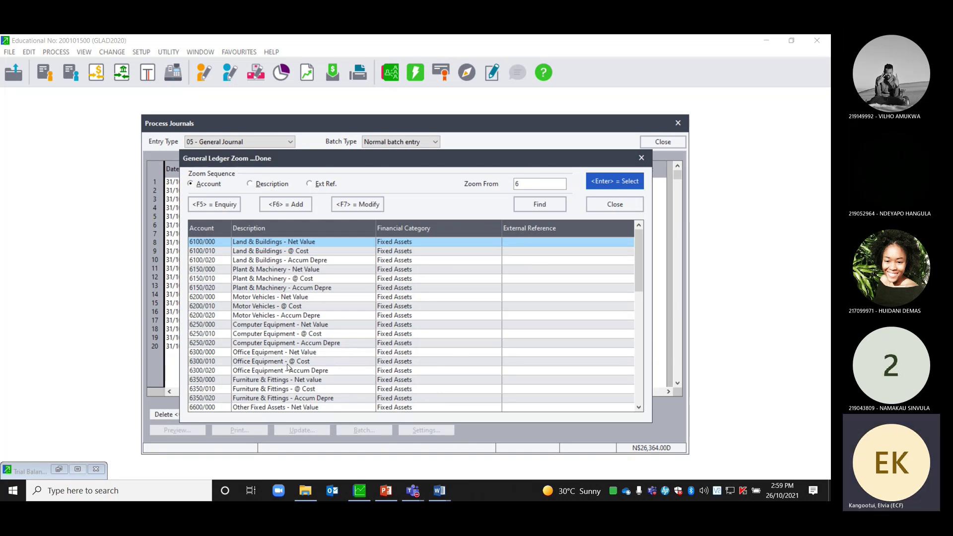
double_click(300, 398)
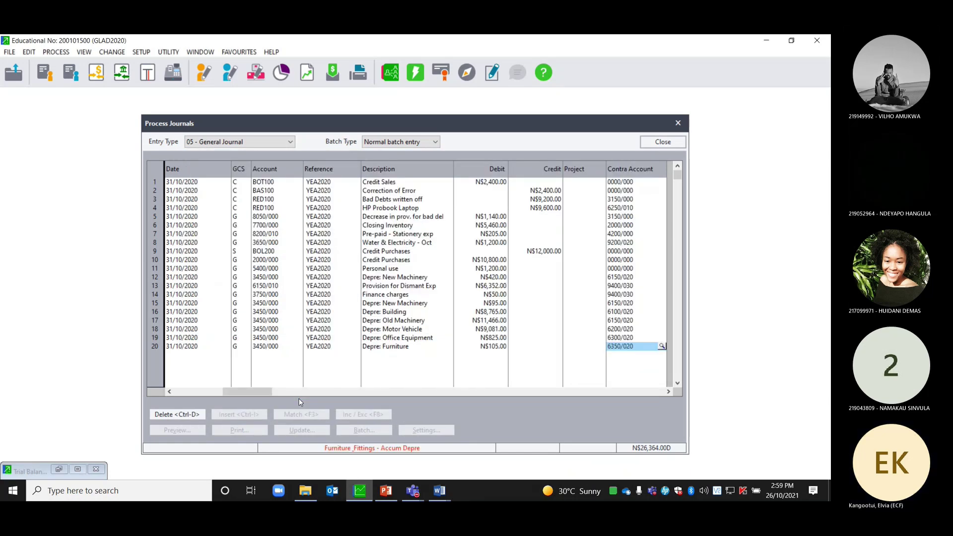
key("Return")
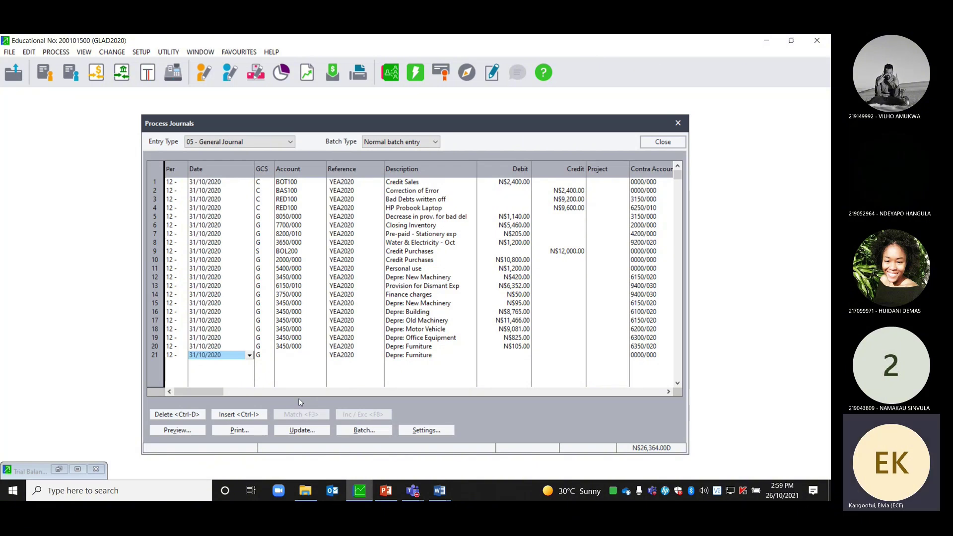
- Check the October transactions in the Part 2 Cash Books Bank Recon document in Word for asset purchases and sales
left_click(440, 492)
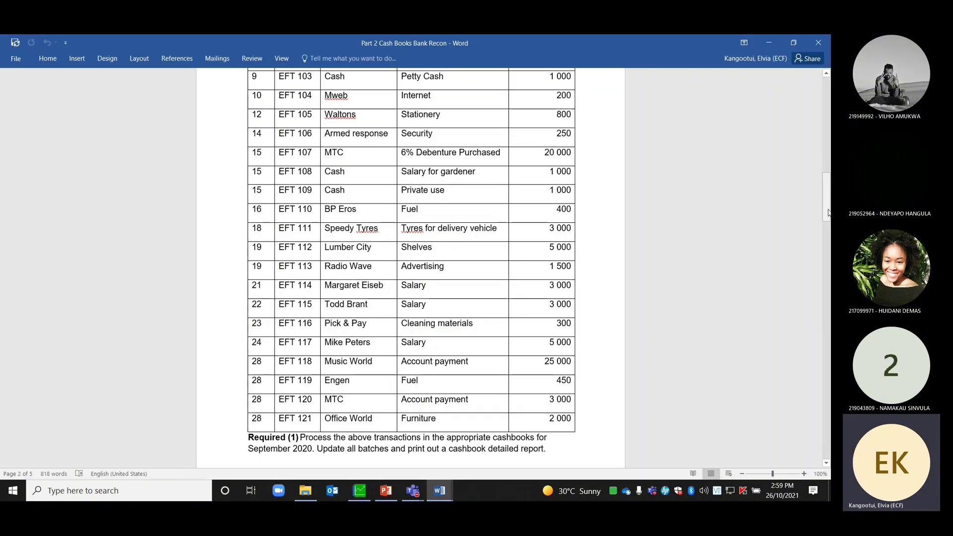
left_click(828, 212)
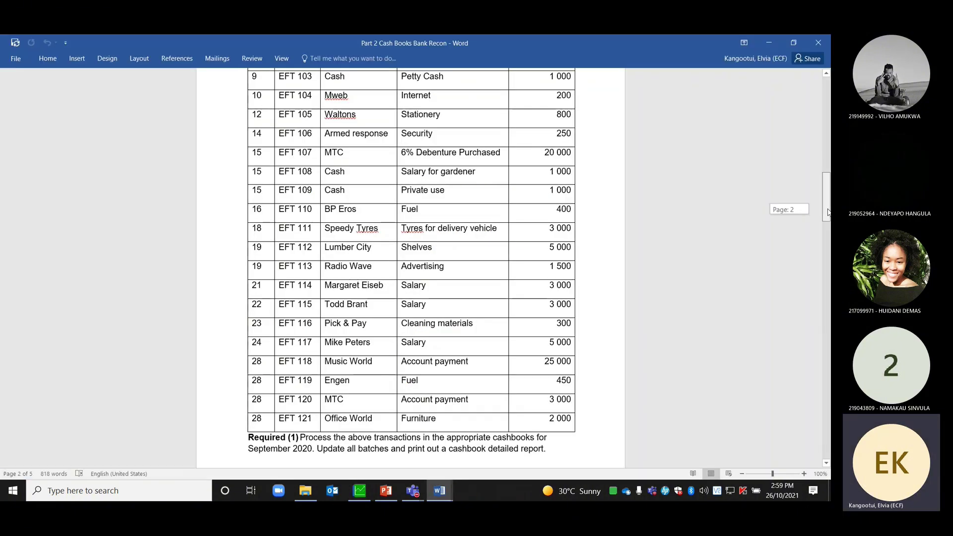
left_click_drag(828, 212, 818, 383)
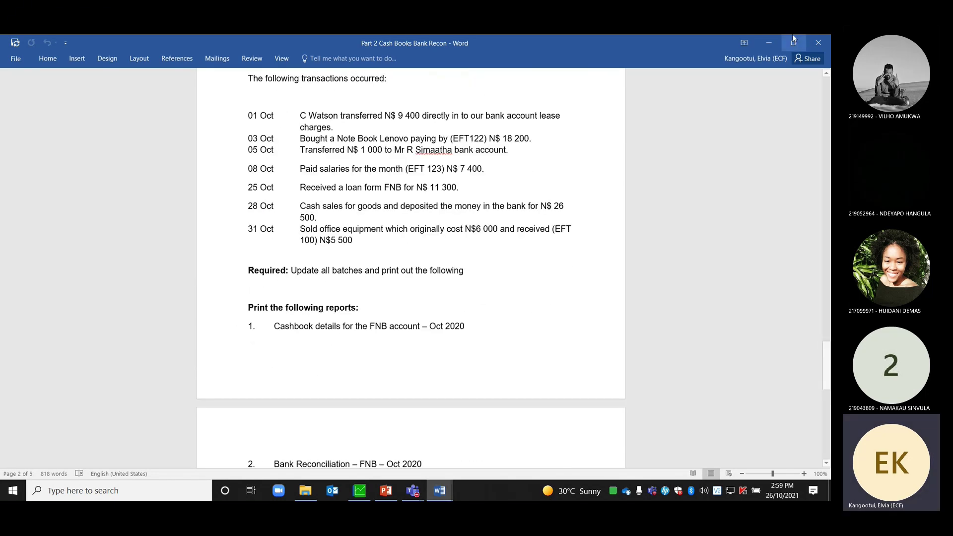
- Restore the trial balance for 01/11/2019 to 31/10/2020, examine the non-current asset accounts, and close the report
left_click(771, 43)
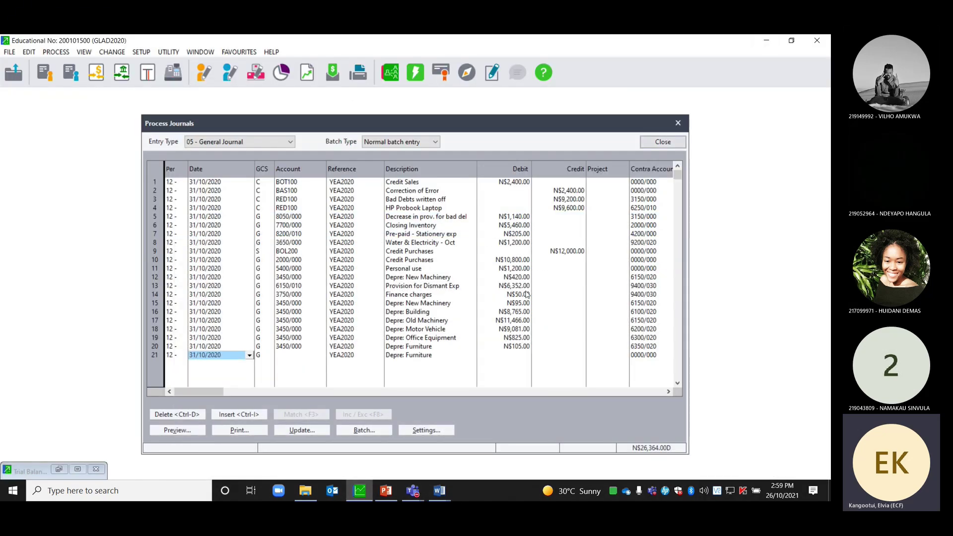
left_click(58, 470)
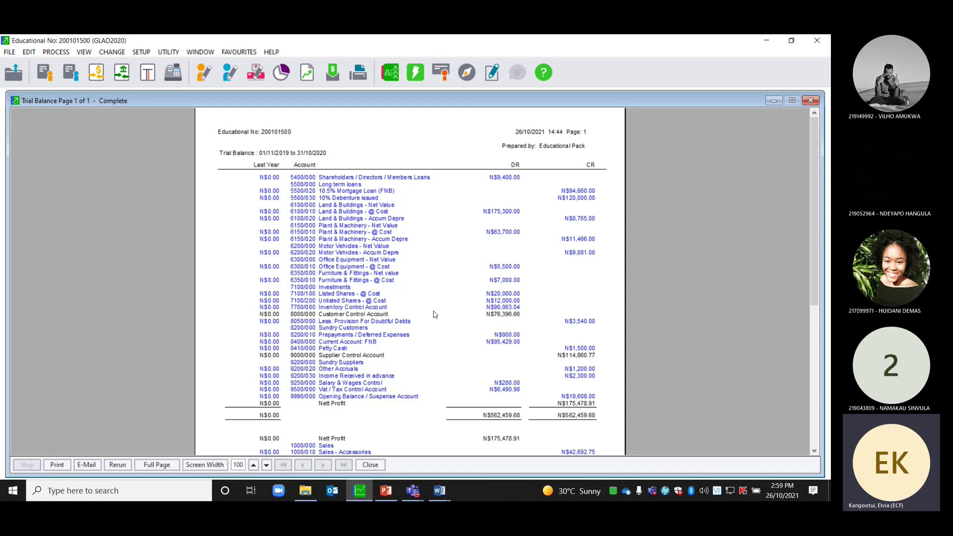
left_click(361, 489)
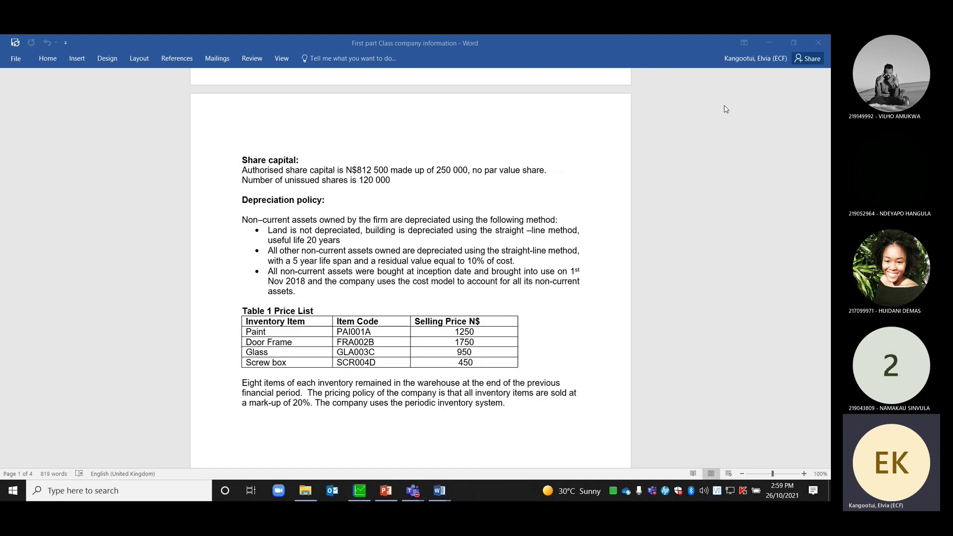
left_click(767, 44)
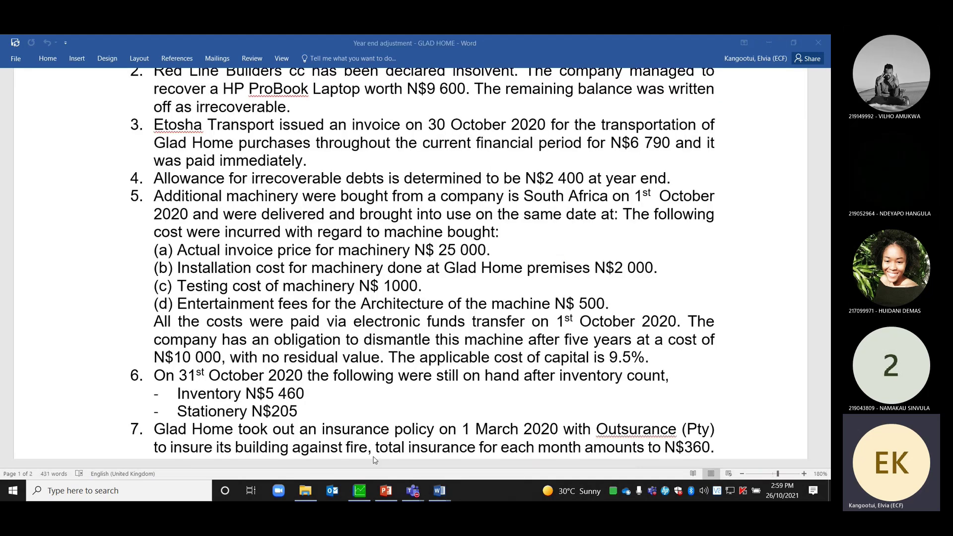
left_click(360, 491)
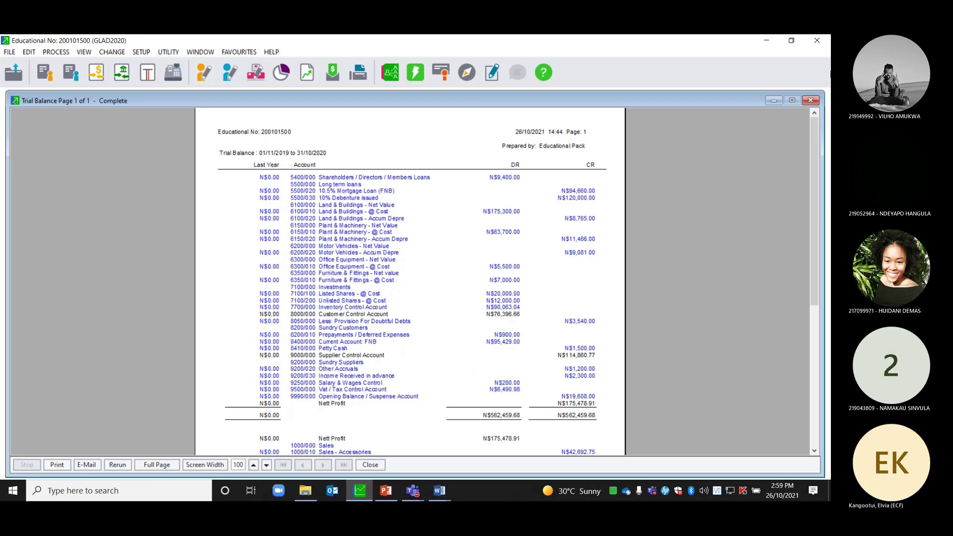
left_click(813, 101)
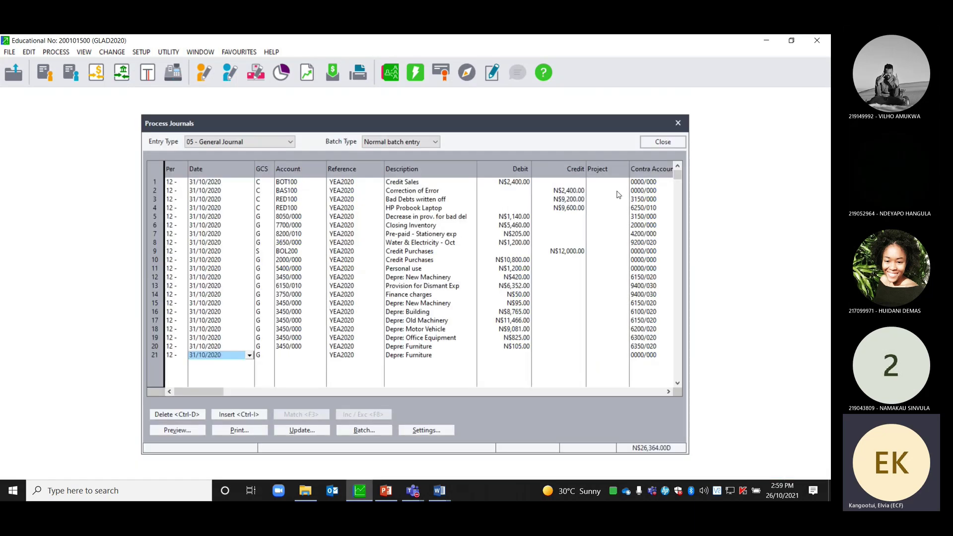
- Review adjustments 1 to 9 in the Year end adjustment - GLAD HOME document in Word, then return to the general journal
mouse_move(439, 496)
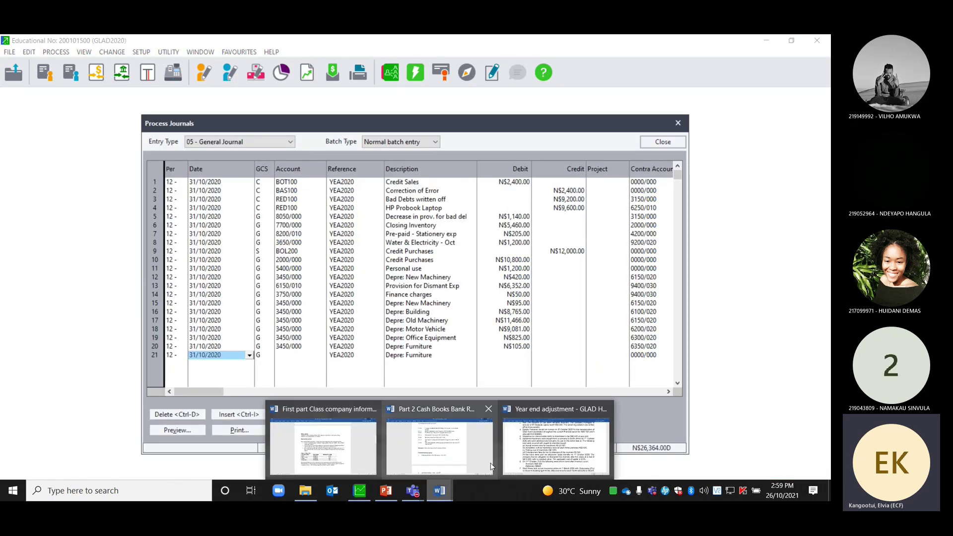
left_click(559, 449)
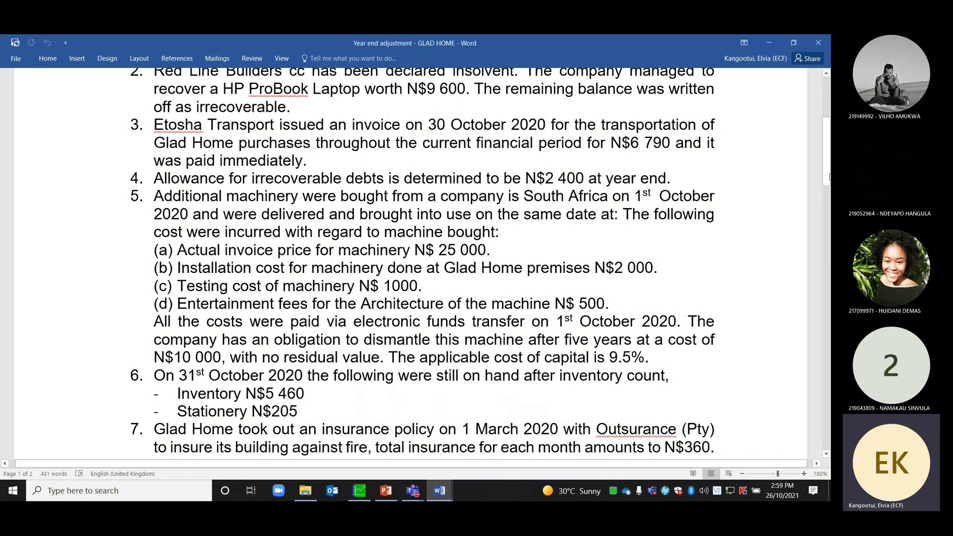
left_click_drag(828, 167, 829, 171)
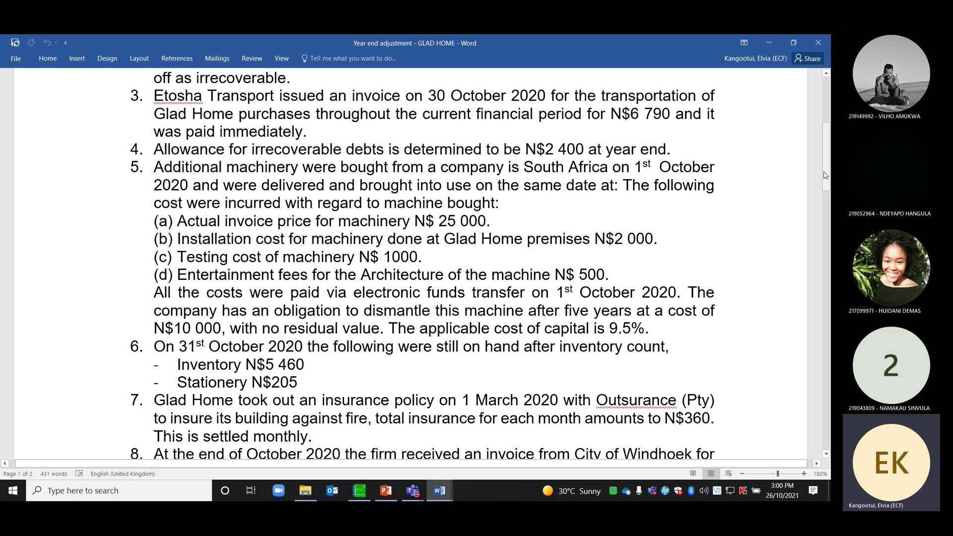
left_click_drag(826, 179, 830, 132)
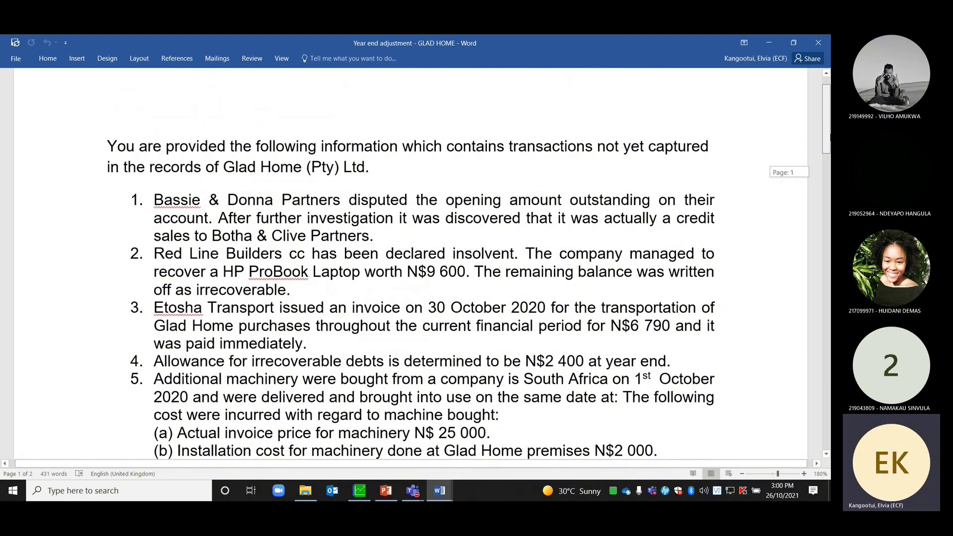
left_click_drag(830, 133, 830, 185)
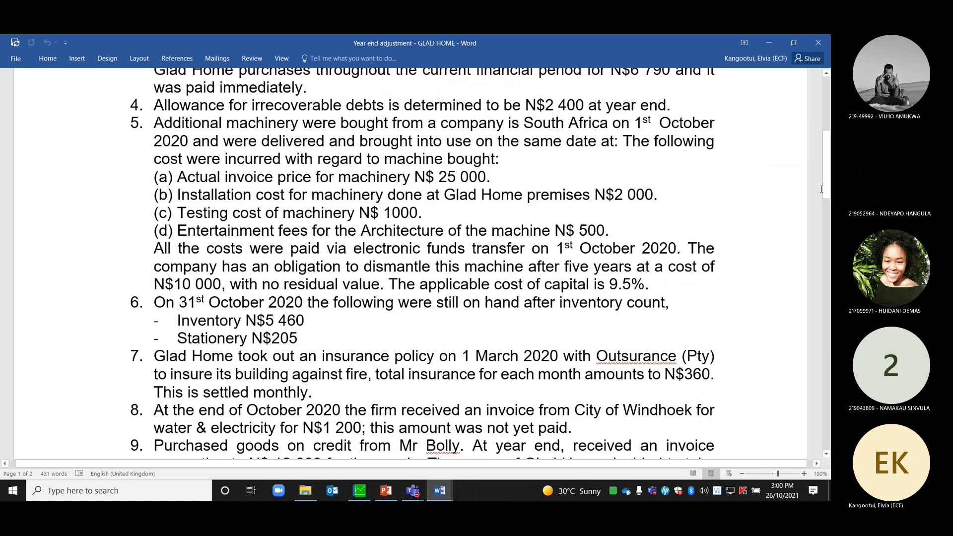
left_click_drag(830, 184, 829, 162)
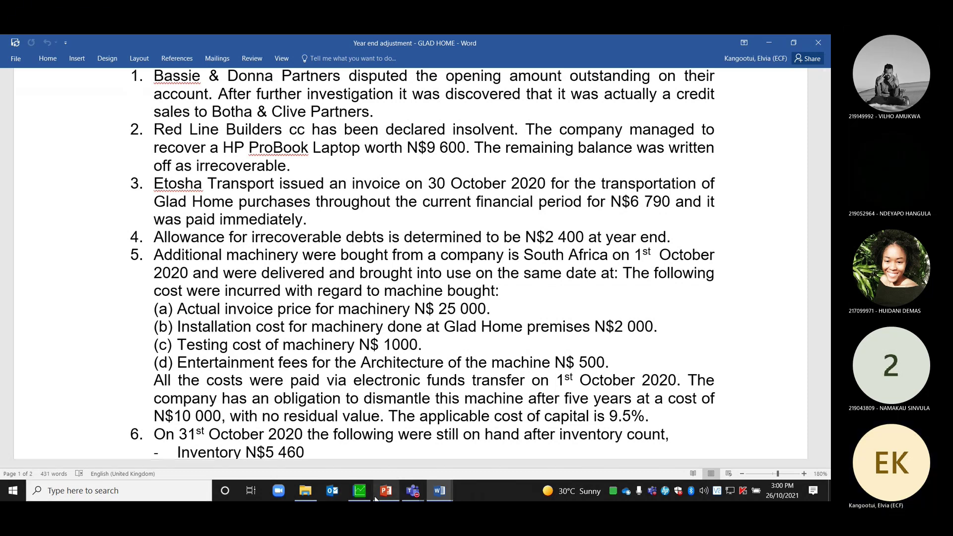
left_click(357, 492)
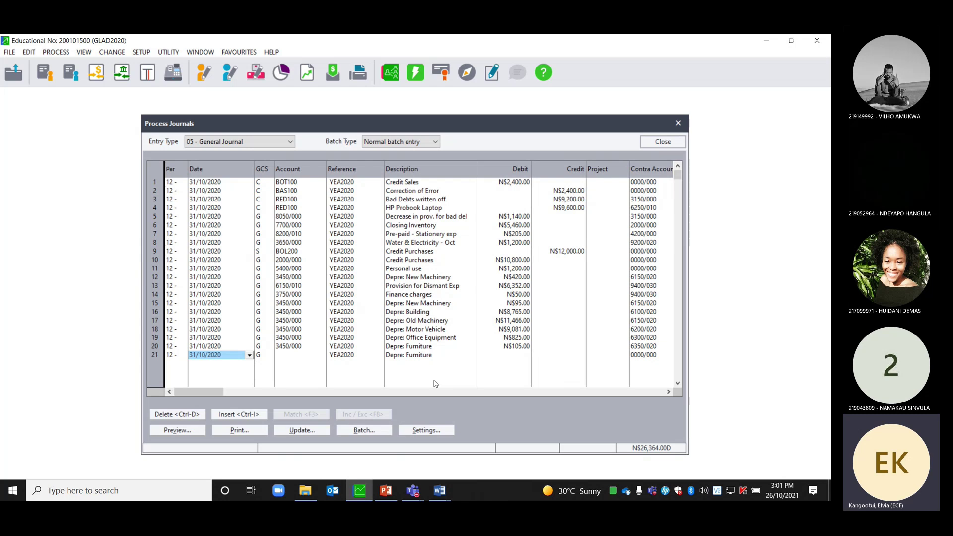
- Review the 31 Oct 2019 account balances and the requirements in the First part Class company information document in Word
left_click(438, 496)
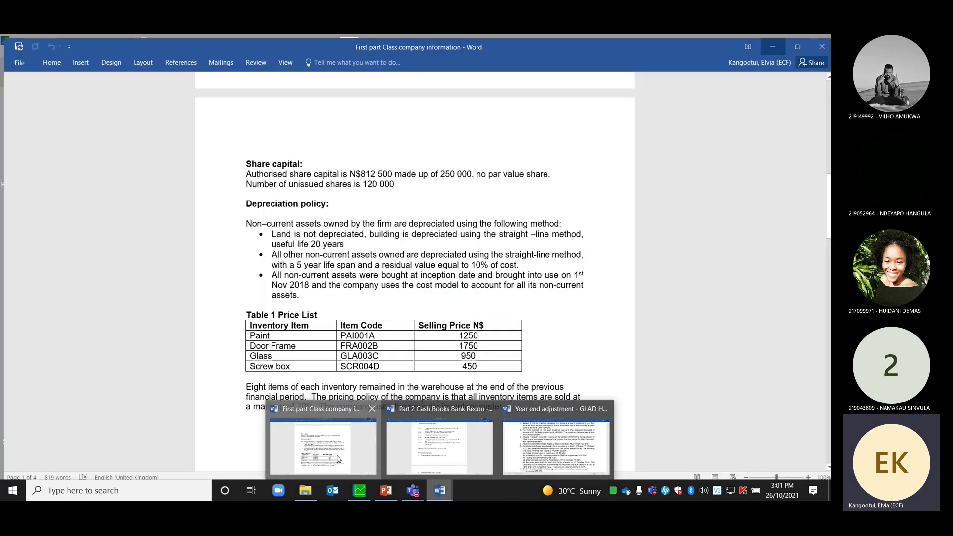
left_click(328, 447)
left_click_drag(828, 179, 830, 287)
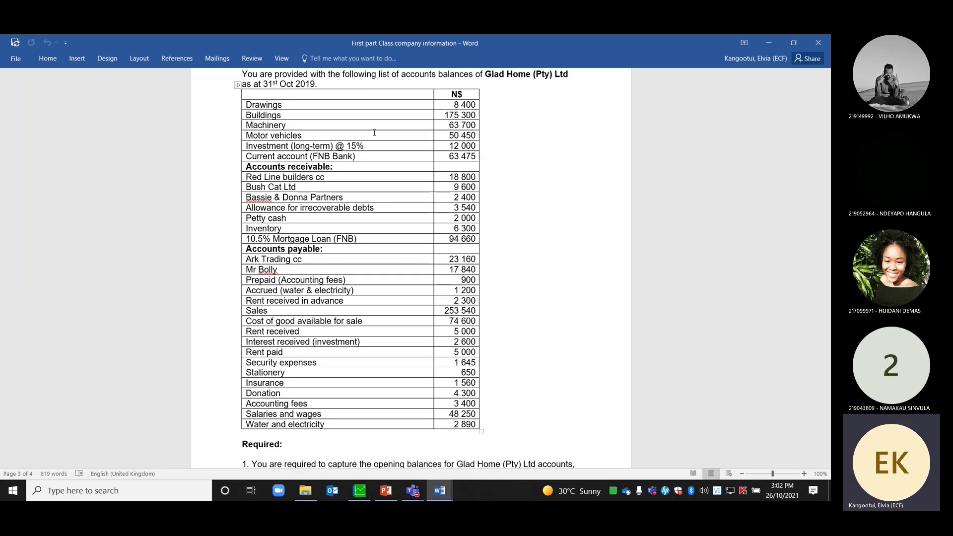
scroll(491, 368, "down", 5)
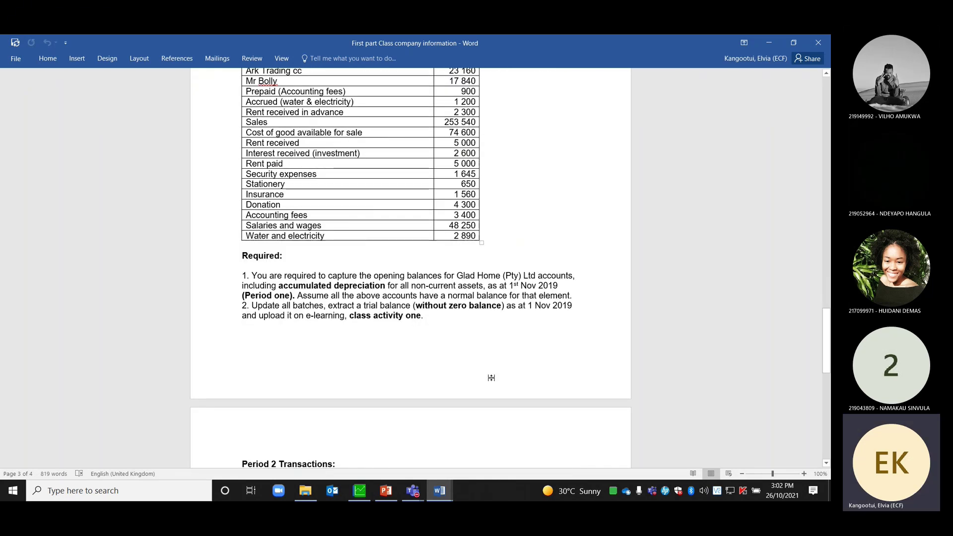
- Review the petty cash, receipts, EFT payments and bank statement tables in the Part 2 Cash Books Bank Recon document
mouse_move(440, 491)
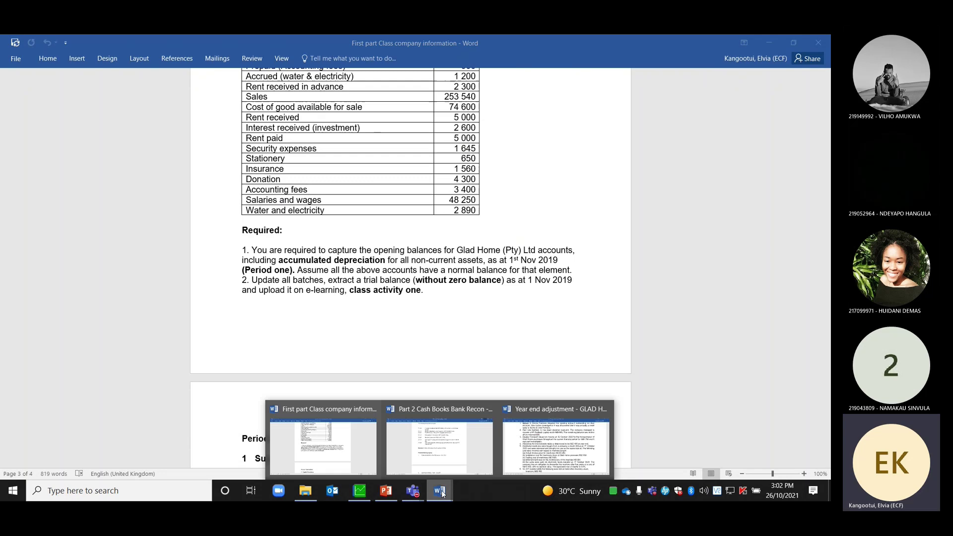
left_click(450, 459)
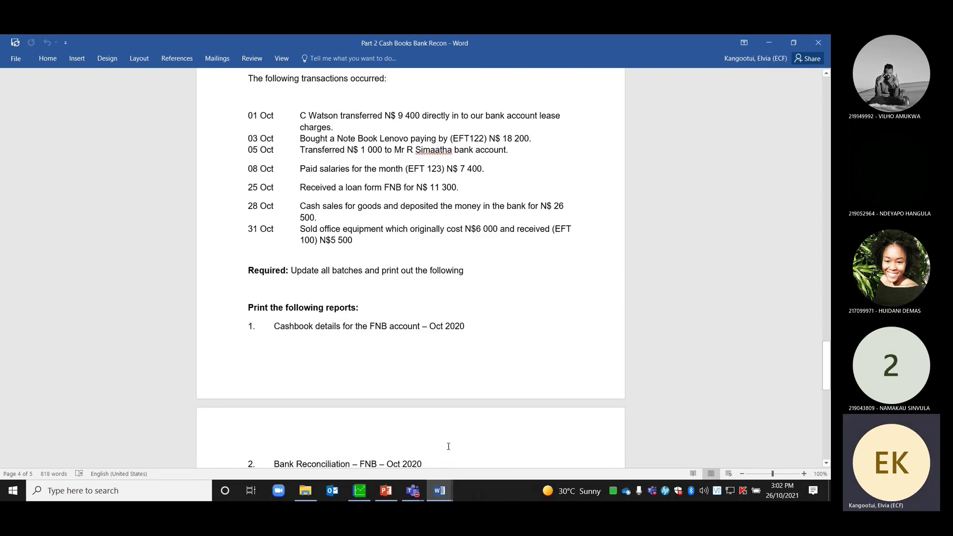
scroll(448, 446, "up", 18)
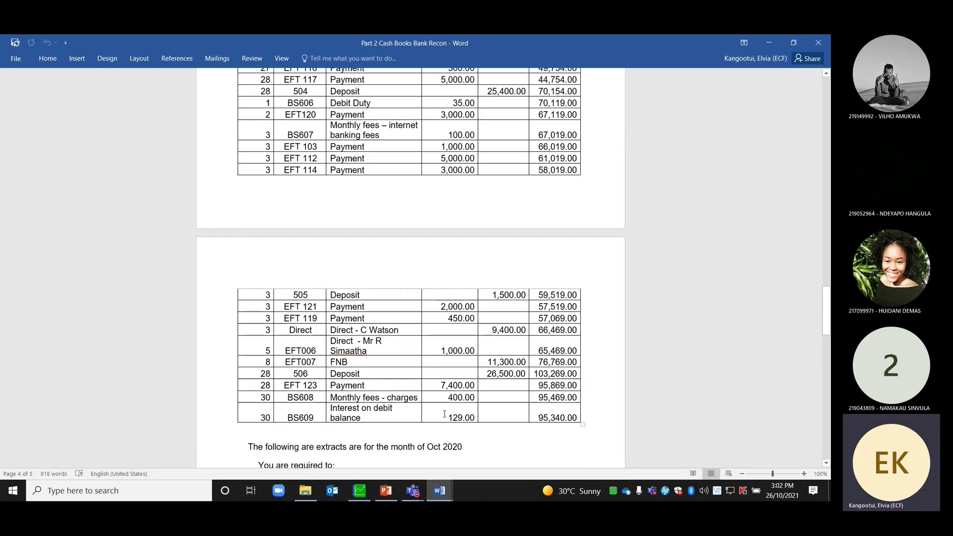
scroll(444, 414, "up", 20)
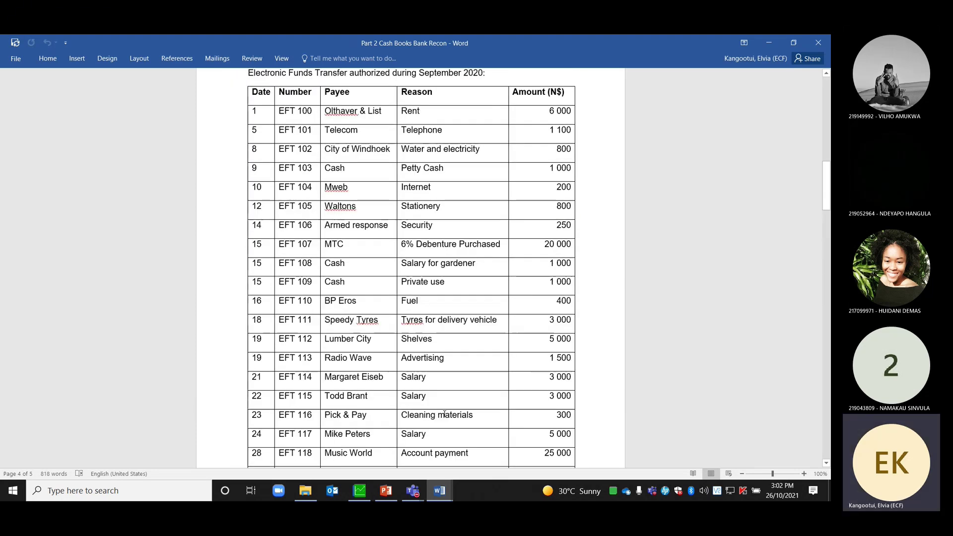
scroll(445, 414, "up", 10)
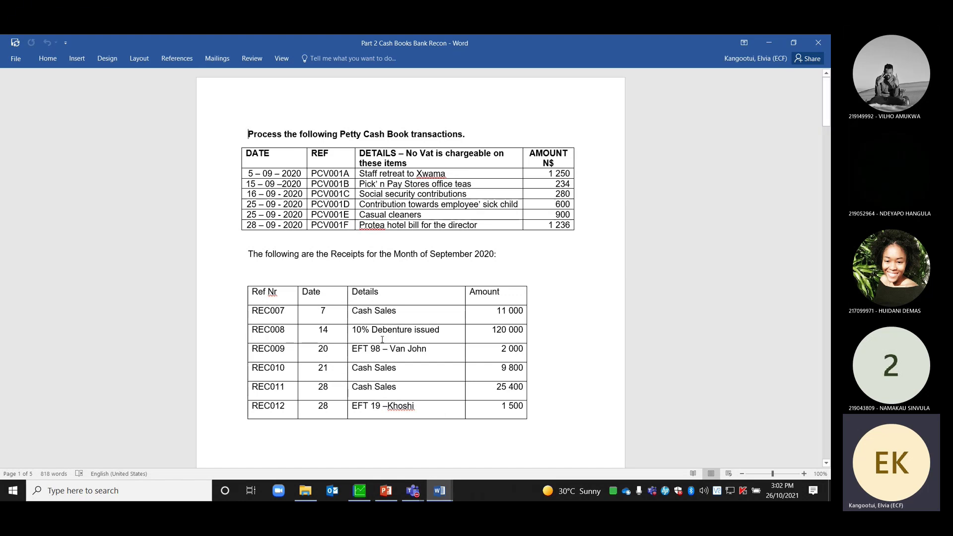
scroll(414, 381, "down", 5)
scroll(414, 380, "down", 7)
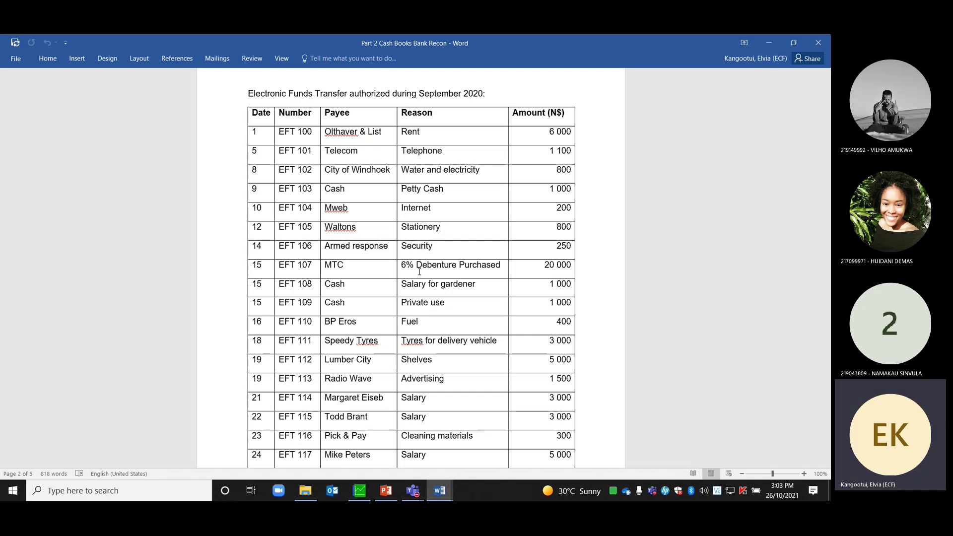
scroll(420, 272, "down", 5)
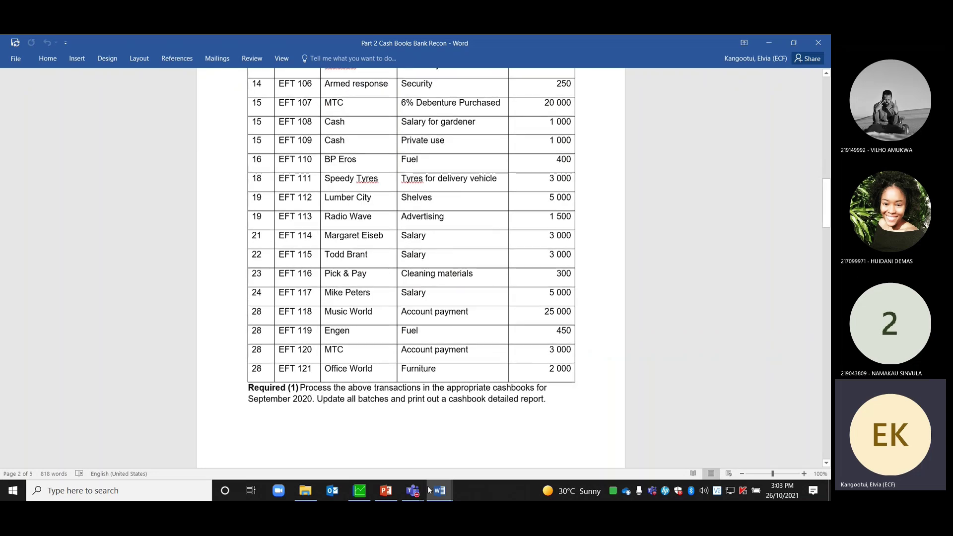
- Switch back to the general journal and examine the captured year-end entries down to the last line
left_click(360, 491)
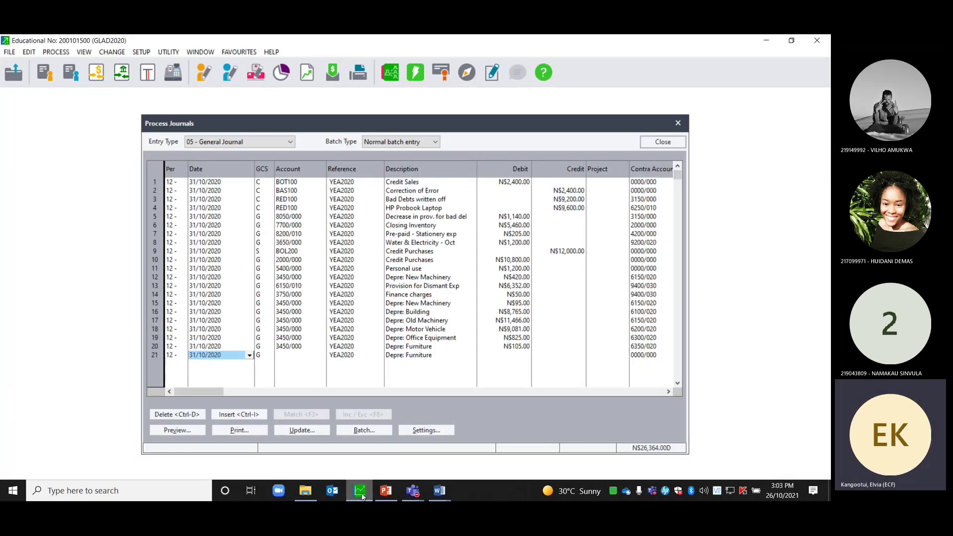
left_click(678, 384)
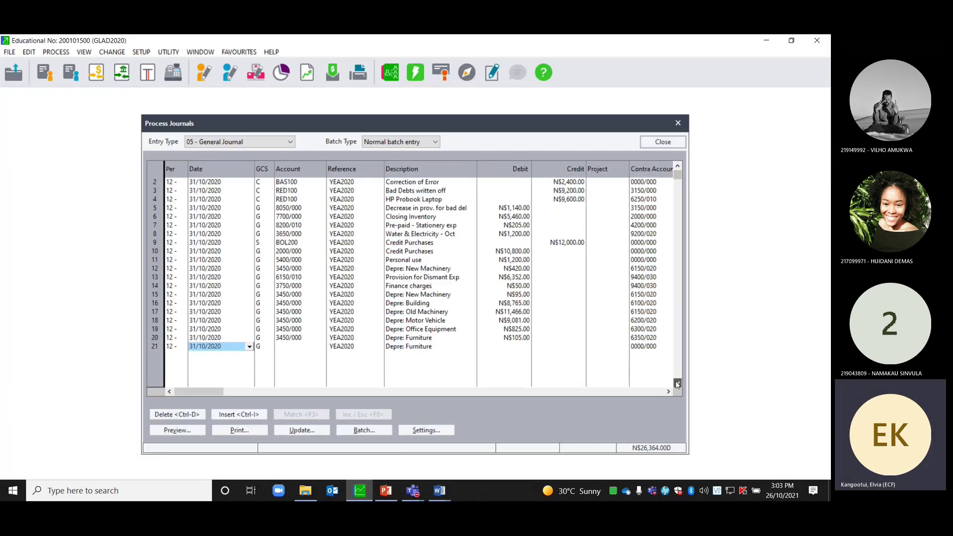
left_click(678, 384)
left_click(678, 383)
left_click(678, 384)
left_click(677, 384)
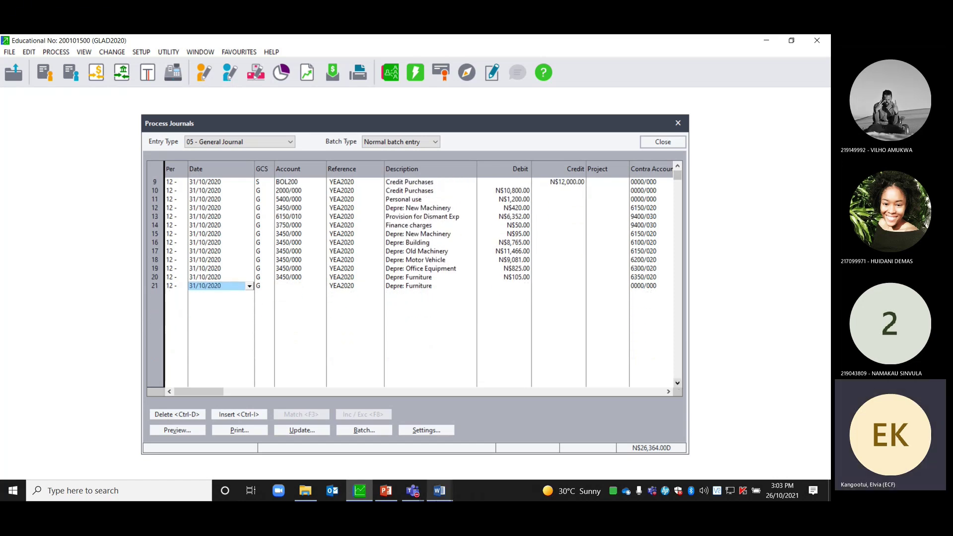
- Check adjustment 10 and the required reports in the Year end adjustment - GLAD HOME document, then return to the journal
mouse_move(440, 497)
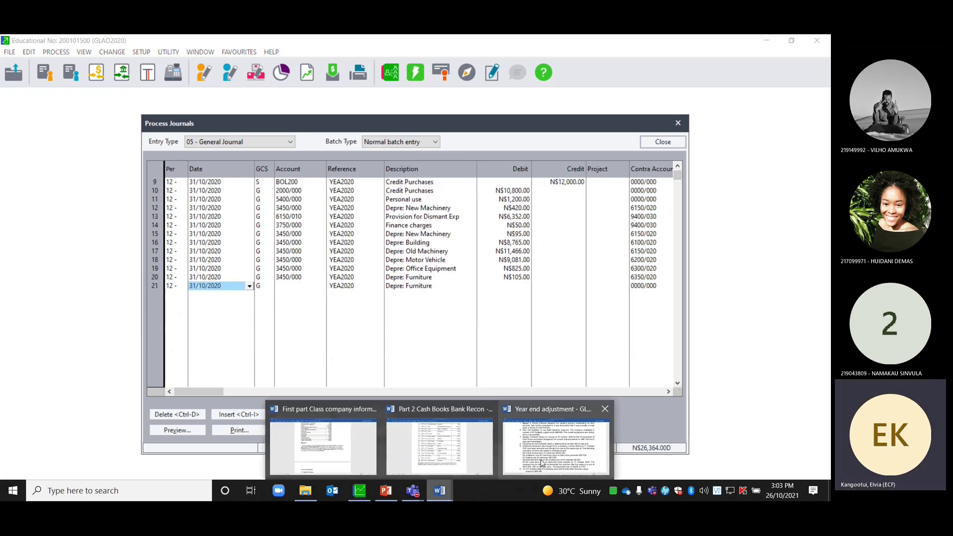
left_click(509, 404)
scroll(509, 400, "down", 10)
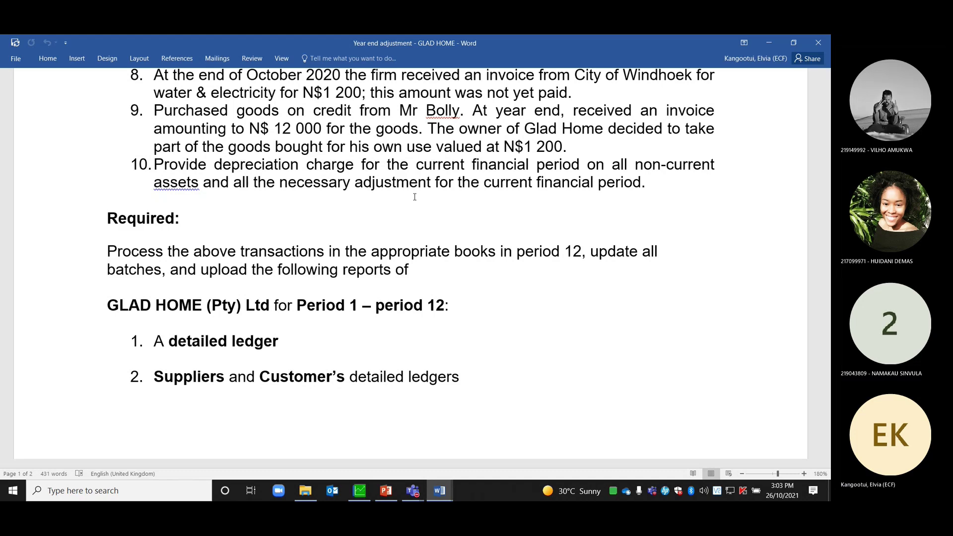
left_click(360, 491)
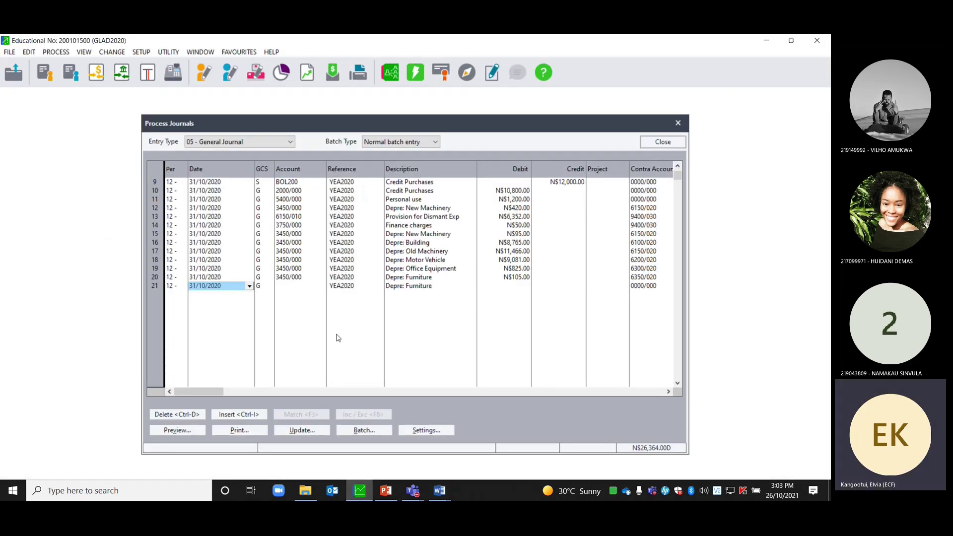
- Review the 31 Oct 2019 account balances, including the long-term investment, and the period 2 requirements in the First part Class company information document
mouse_move(440, 496)
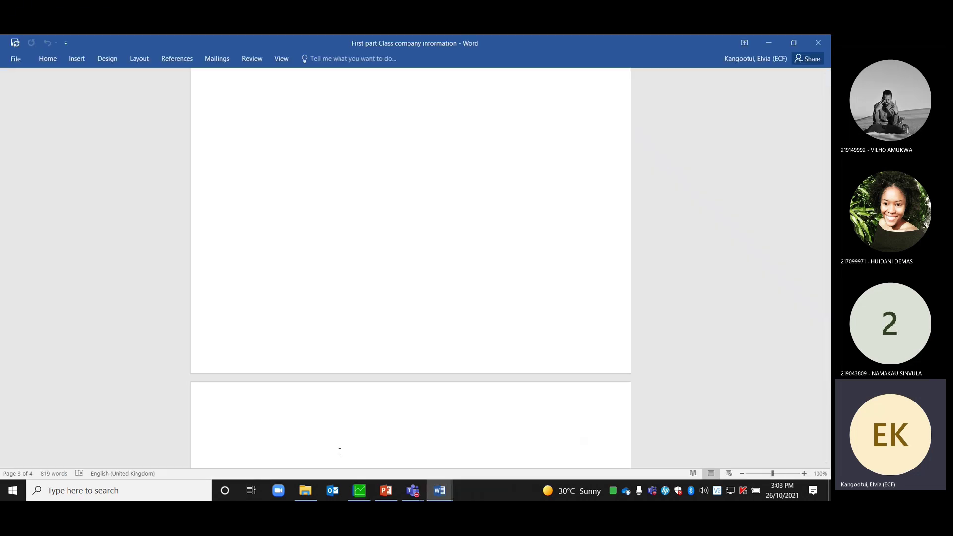
left_click(340, 453)
scroll(453, 203, "up", 4)
scroll(453, 203, "up", 4)
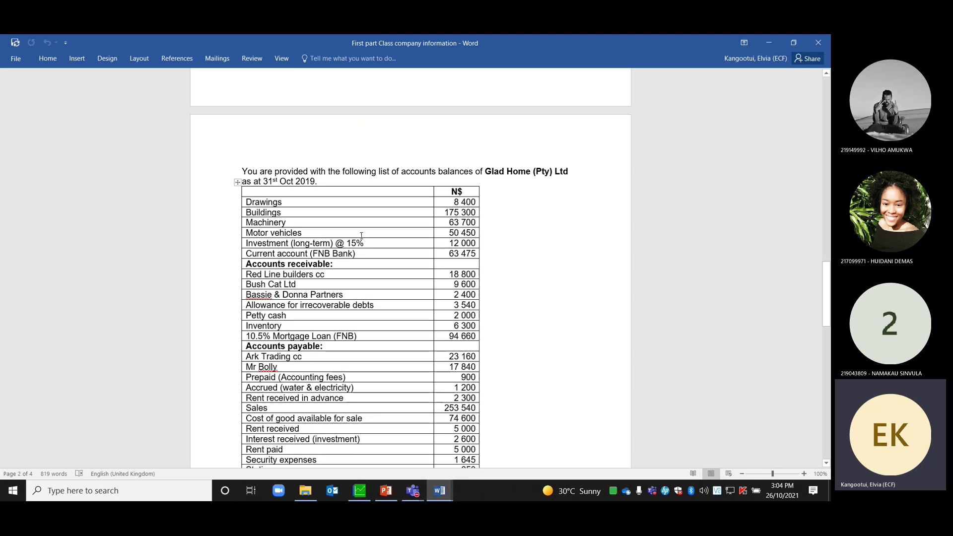
scroll(370, 247, "down", 1)
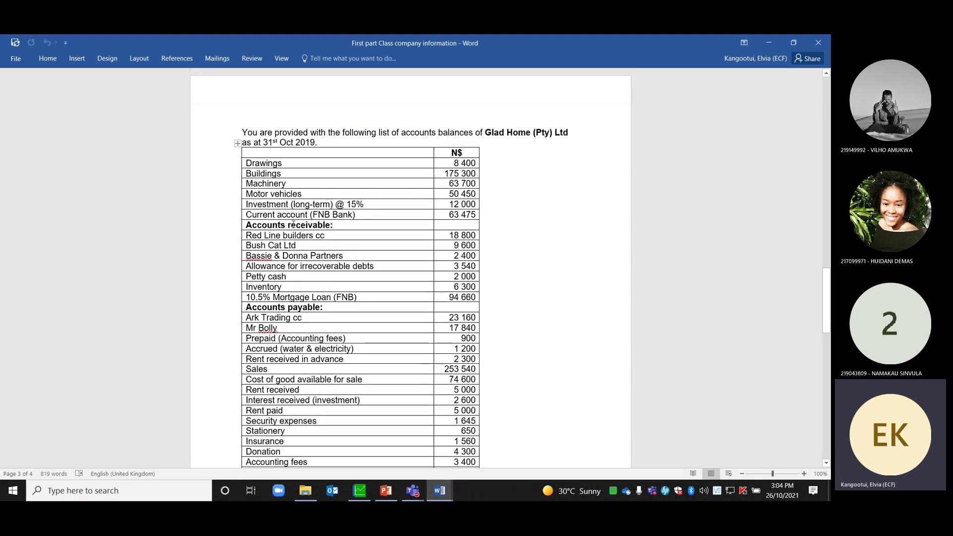
scroll(334, 396, "down", 7)
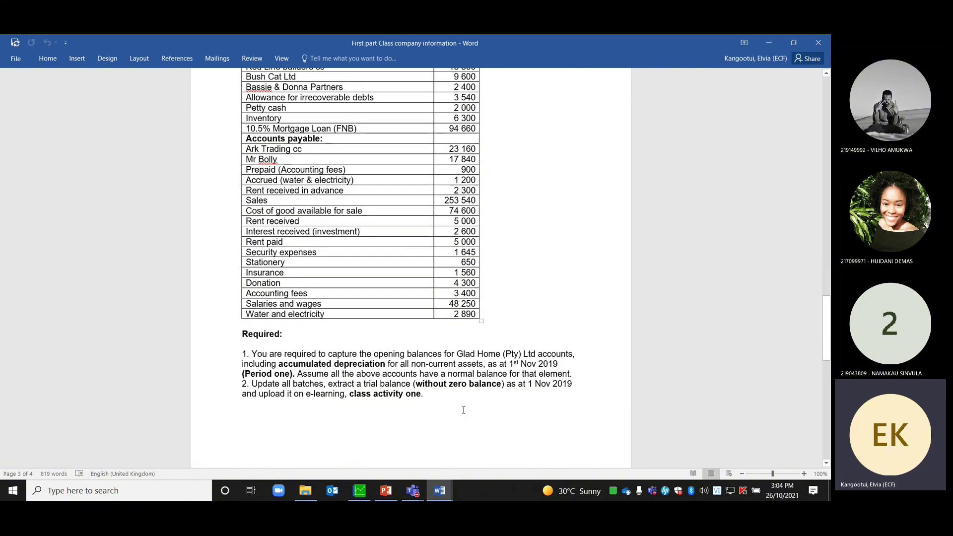
scroll(464, 410, "down", 14)
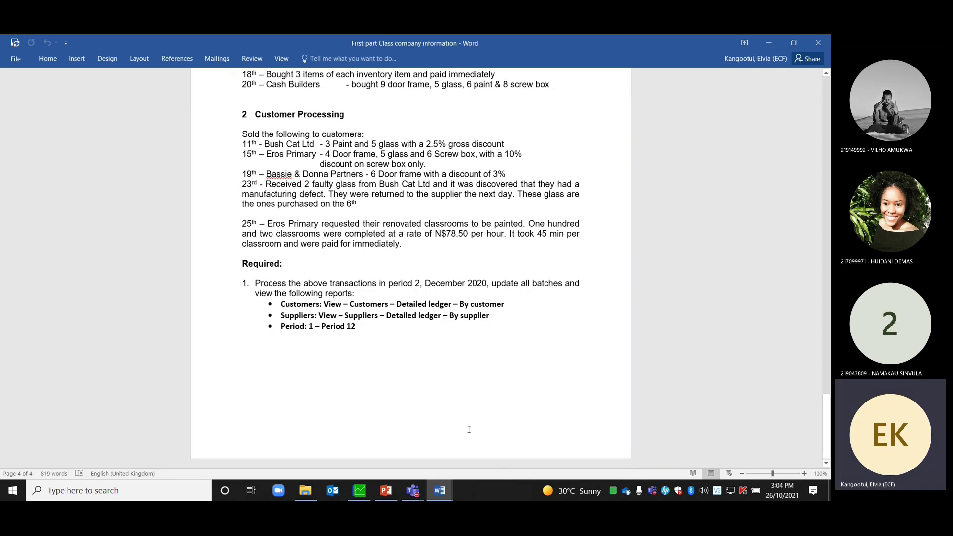
scroll(468, 429, "up", 20)
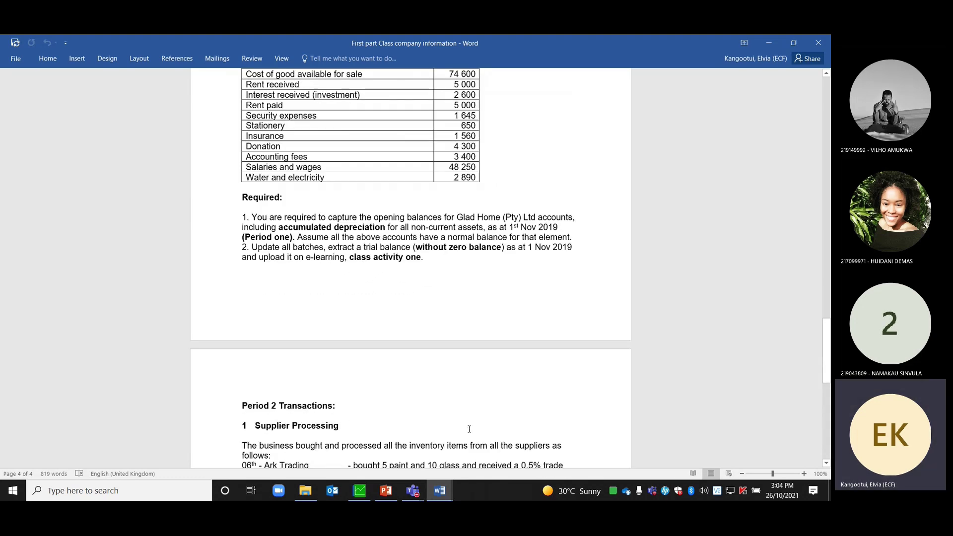
scroll(469, 428, "up", 3)
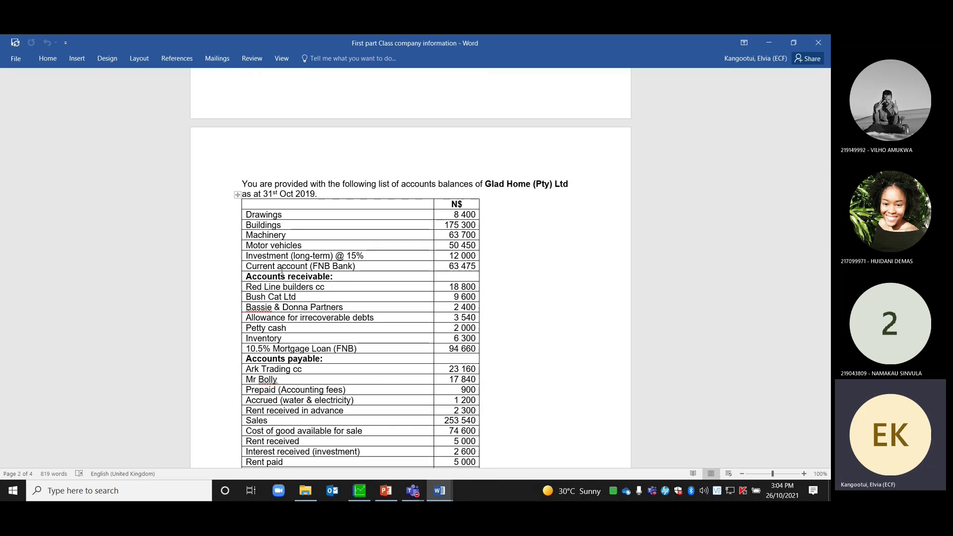
- Return to the general journal and set the account on line 21 to 2750/000 Interest Received
left_click(362, 492)
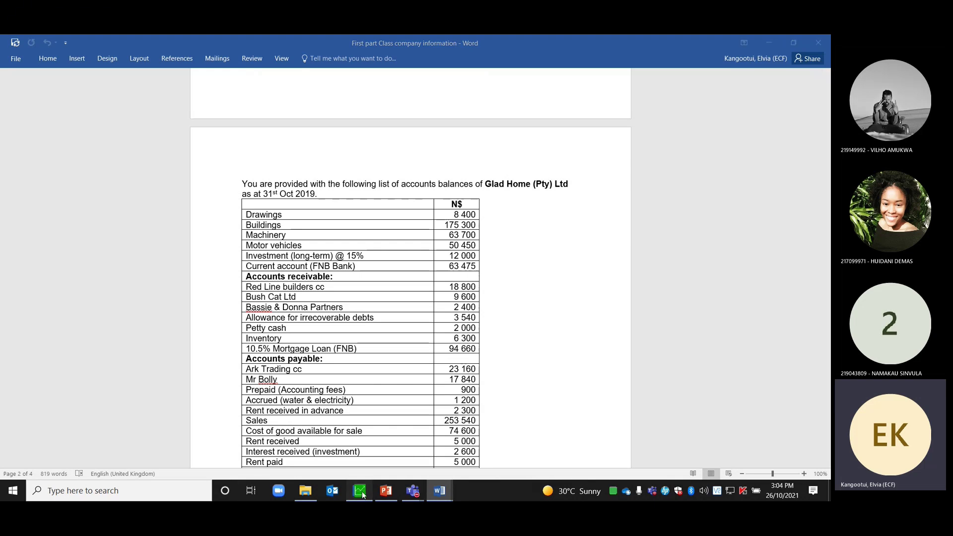
key("Return")
key("Return")
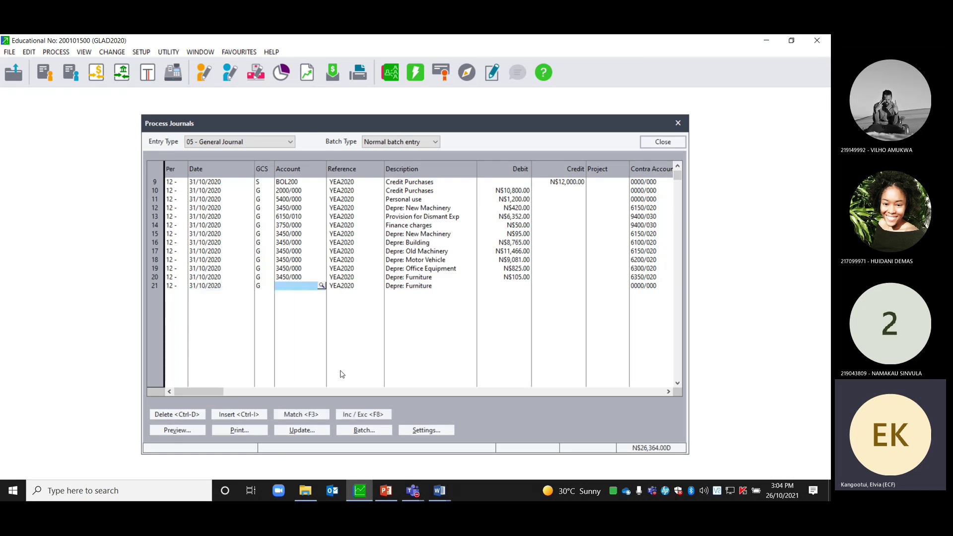
key("Return")
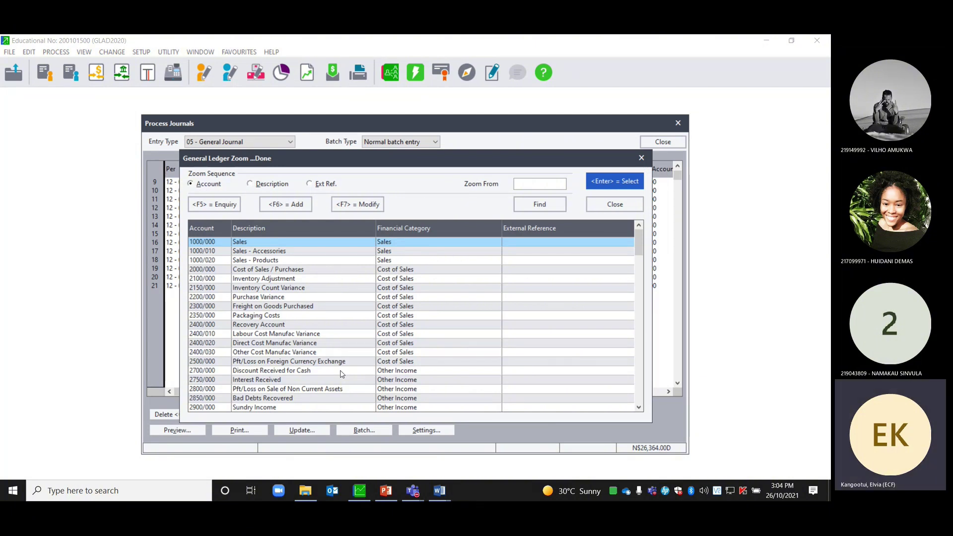
type("27")
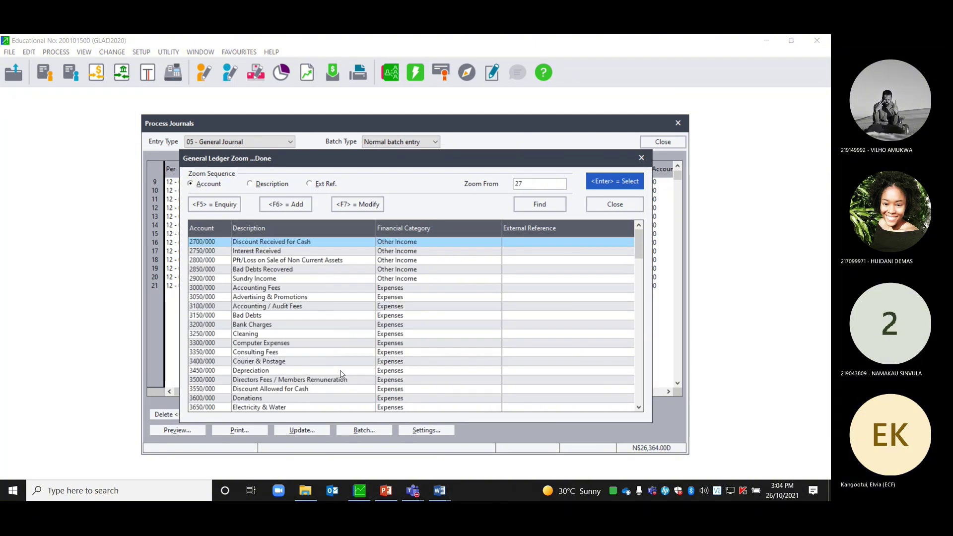
left_click(256, 254)
double_click(256, 255)
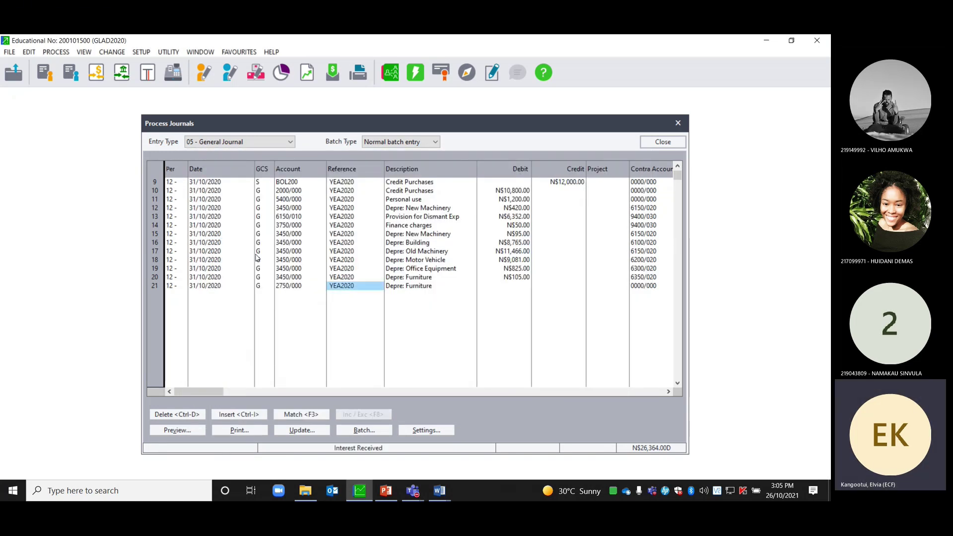
- Enter "Accrured Interest Income" as the description of the Interest Received entry on line 21
type("A")
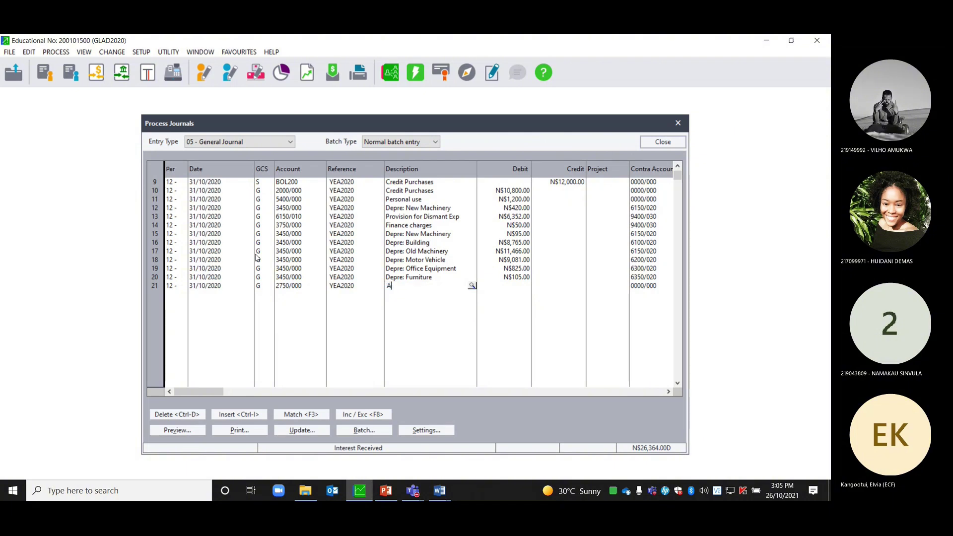
type("ccru")
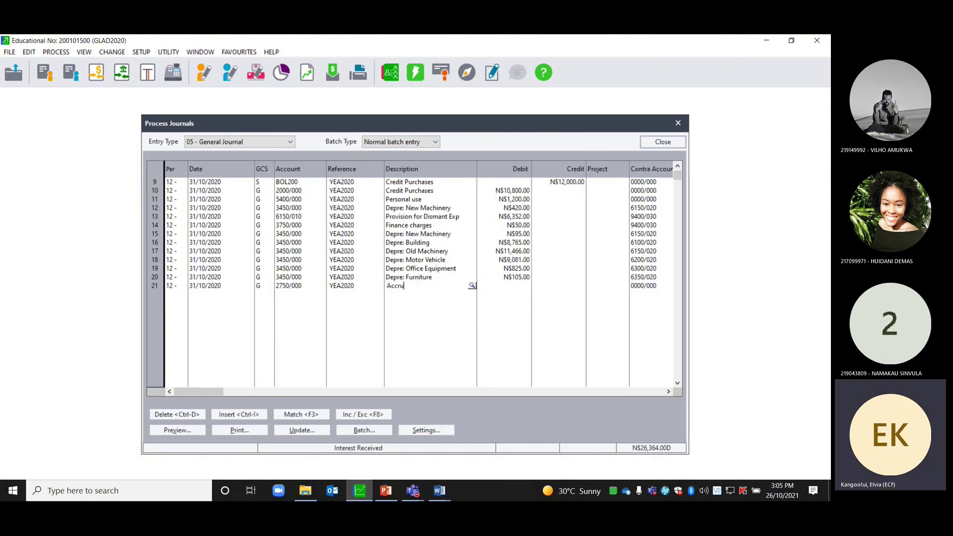
type("ed ")
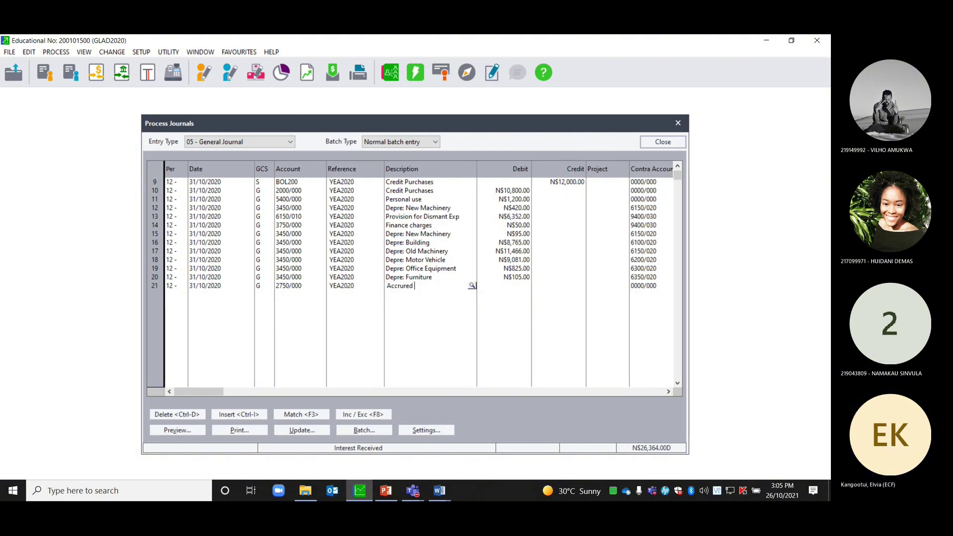
type("Inco")
key("BackSpace")
key("BackSpace")
key("BackSpace")
key("BackSpace")
type("Itere")
key("BackSpace")
key("BackSpace")
key("BackSpace")
key("BackSpace")
type("nterest")
type("Income")
key("Tab")
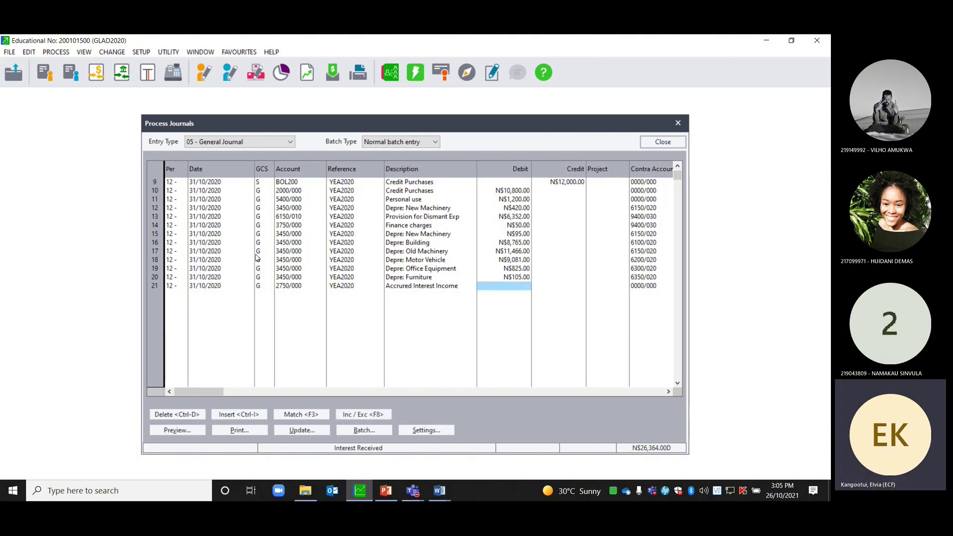
- Enter a credit amount of N$1,800.00 for the accrued interest on line 21, leaving the debit empty
key("Tab")
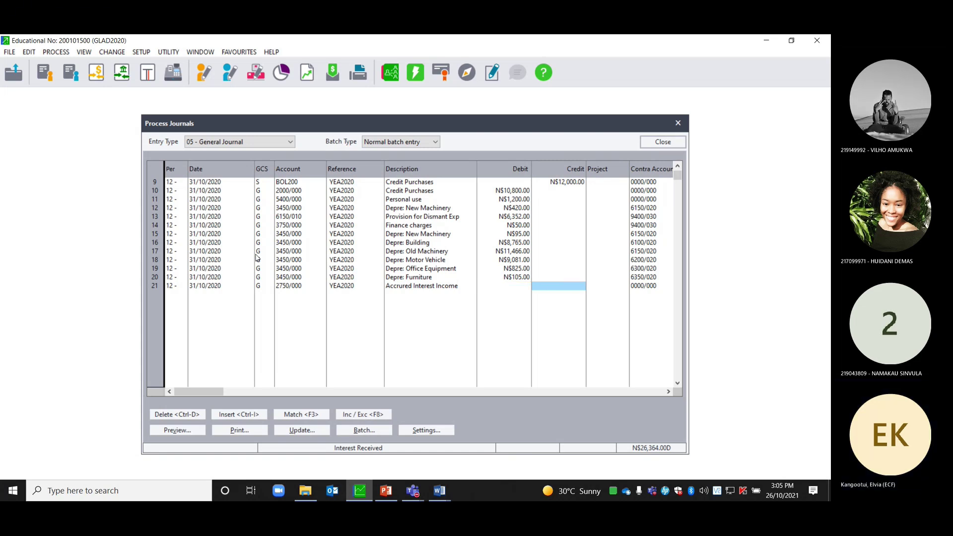
key("Tab")
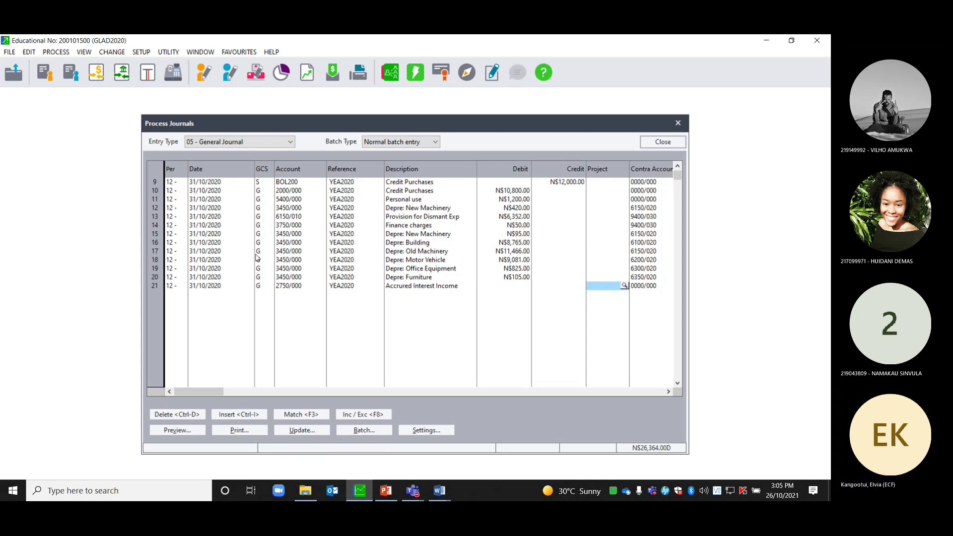
key("shift+Tab")
type("1800")
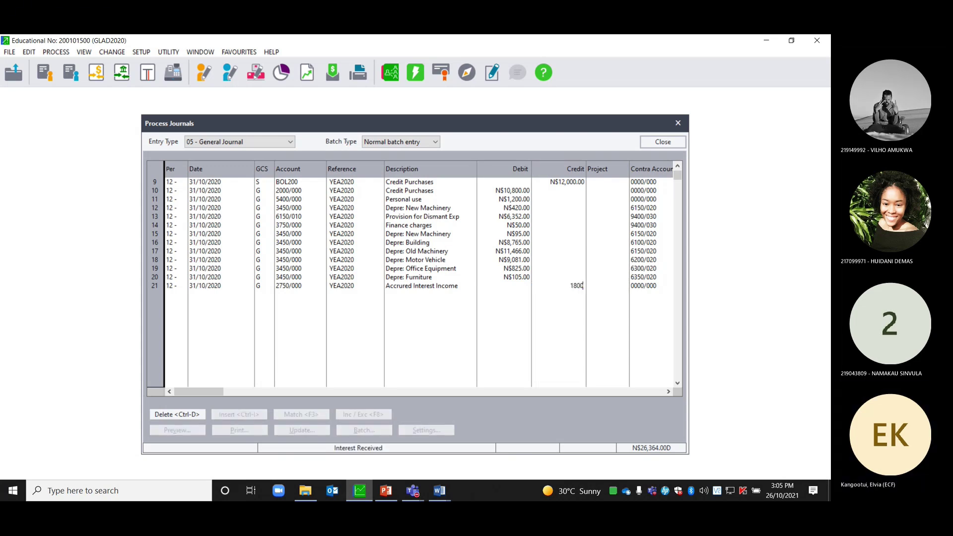
key("Tab")
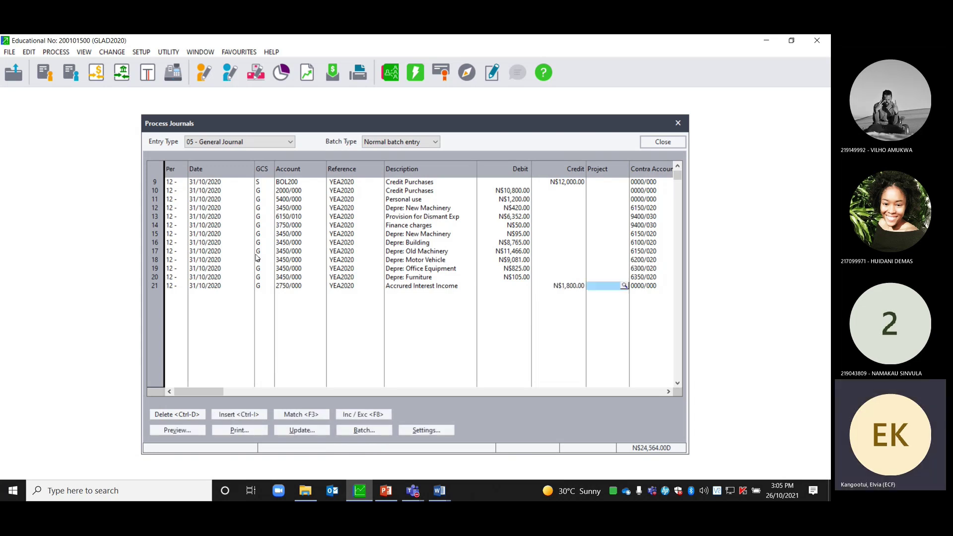
- Look up a contra account for line 21 in the general ledger list, starting from account 82
left_click(656, 287)
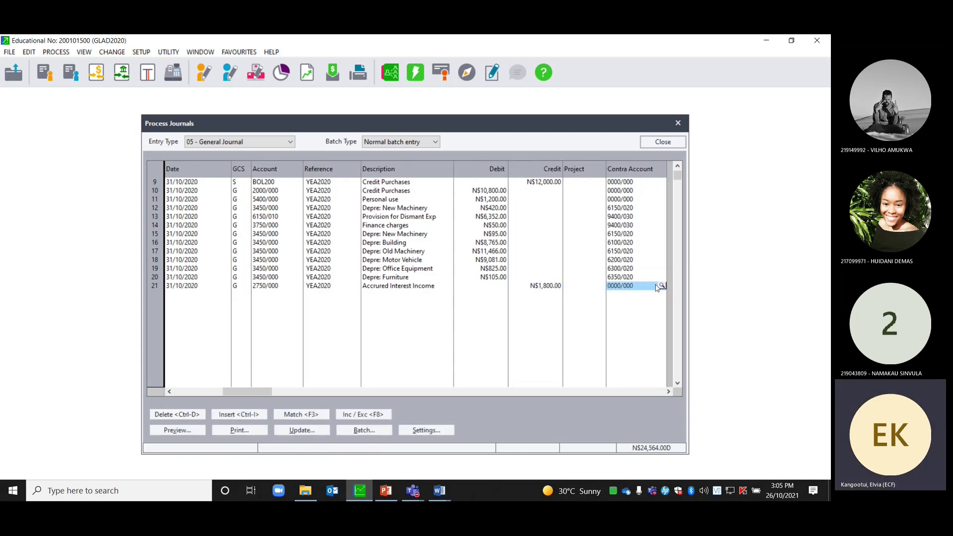
left_click(661, 287)
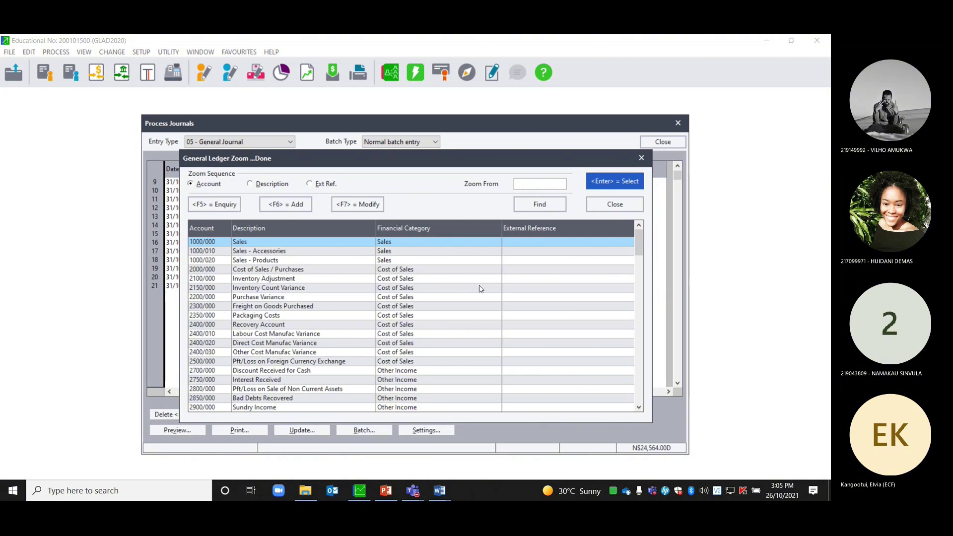
type("82")
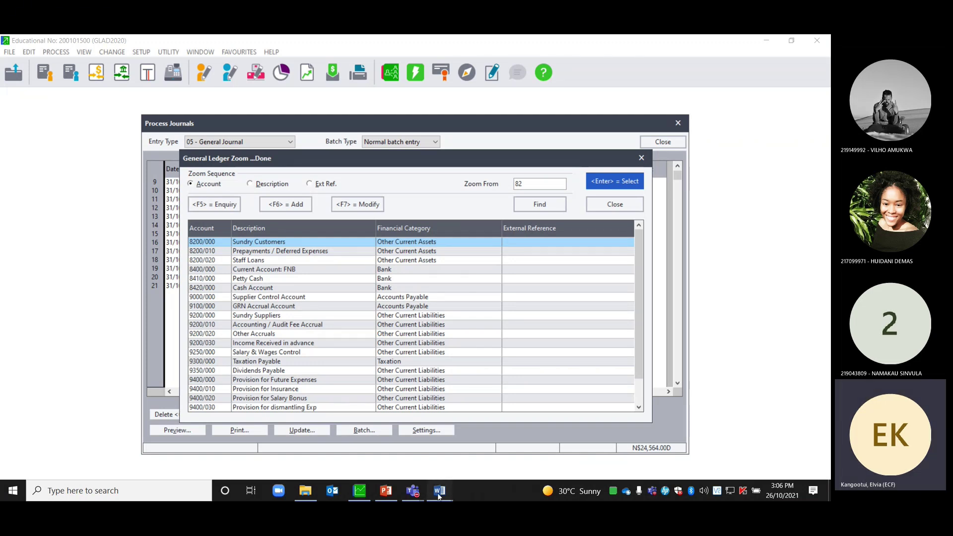
- Check the general ledger accounts to create in the First part Class company information document, then return to the account lookup
mouse_move(439, 495)
left_click(358, 455)
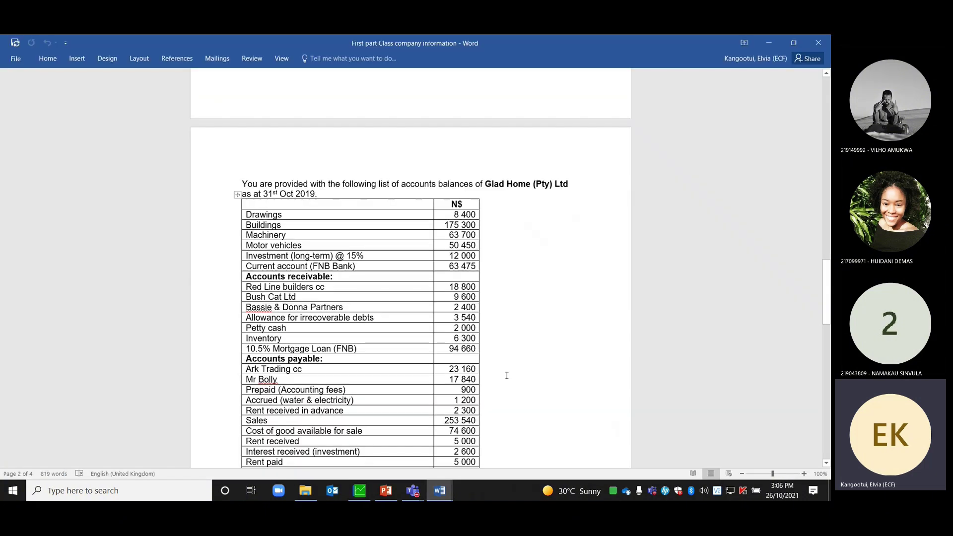
left_click_drag(827, 297, 826, 143)
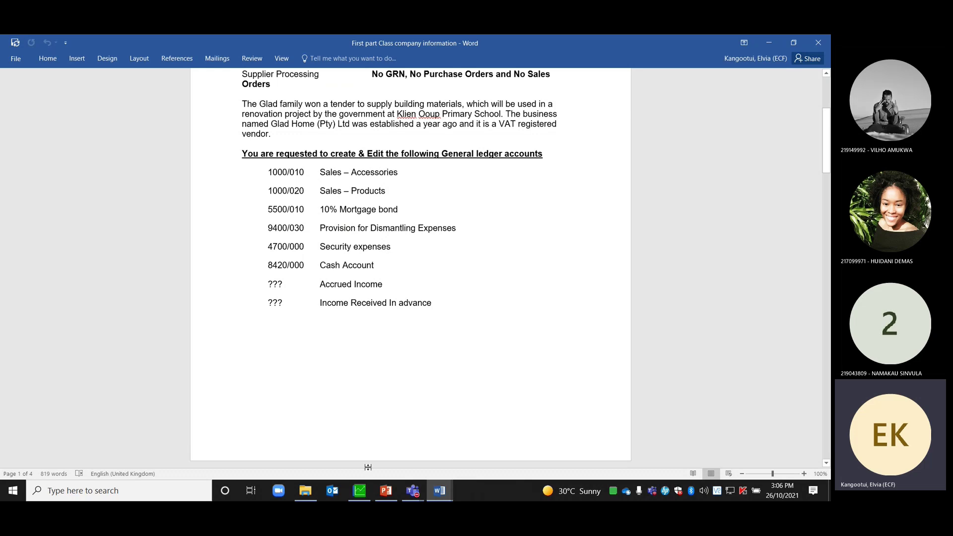
left_click(359, 490)
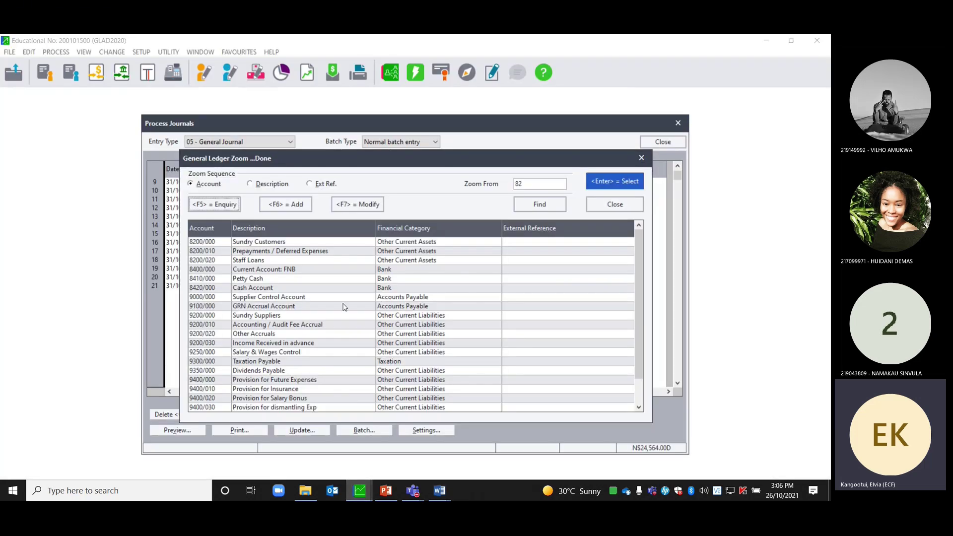
- Add a new general ledger account with main account number 8200 and sub account number 030
left_click(300, 208)
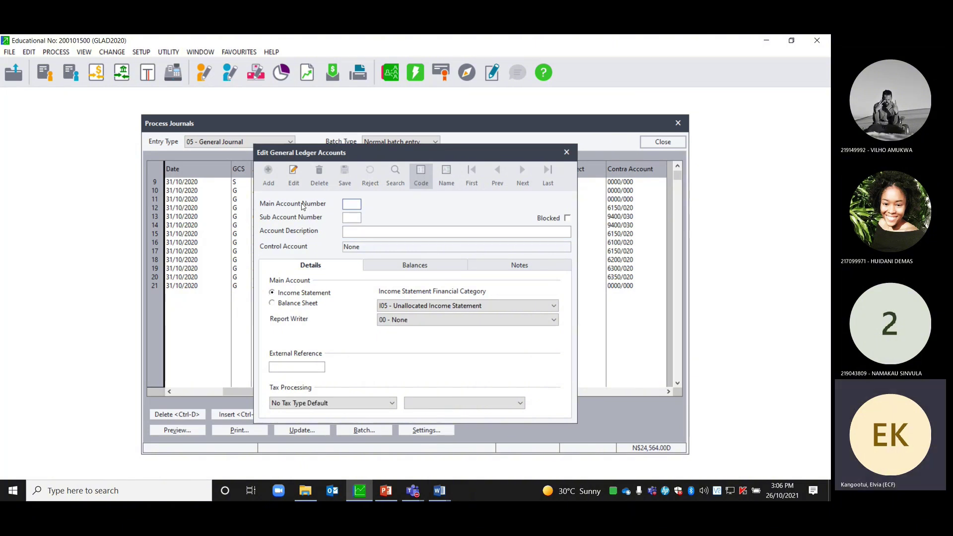
type("8200")
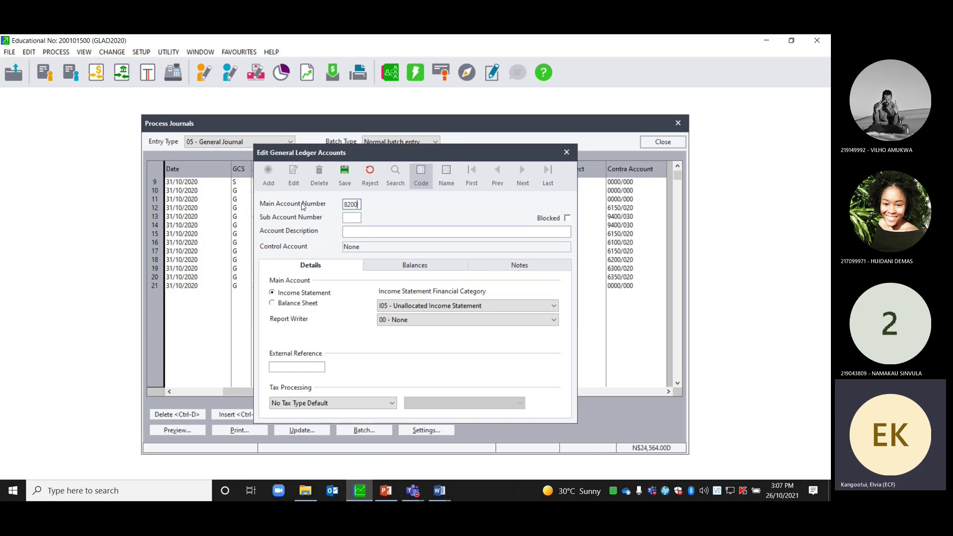
key("Tab")
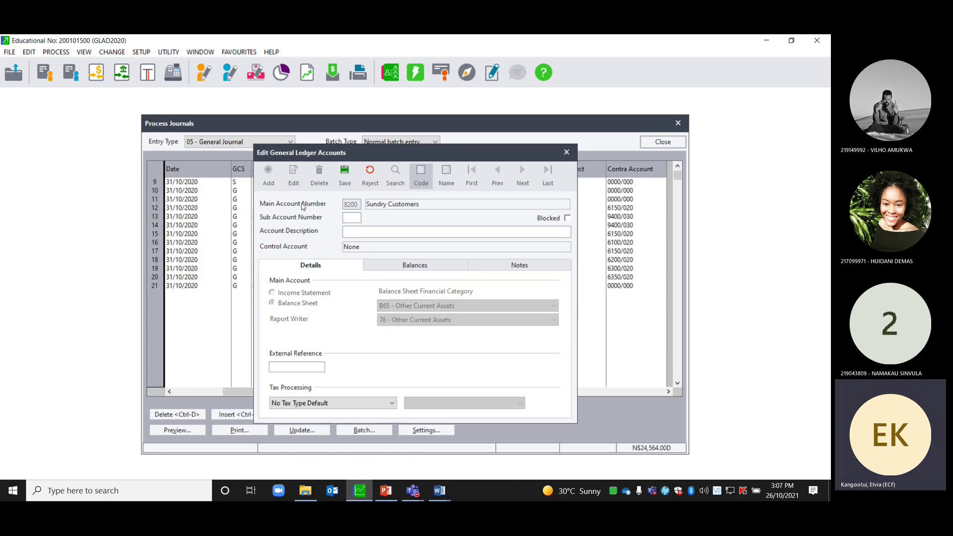
type("0")
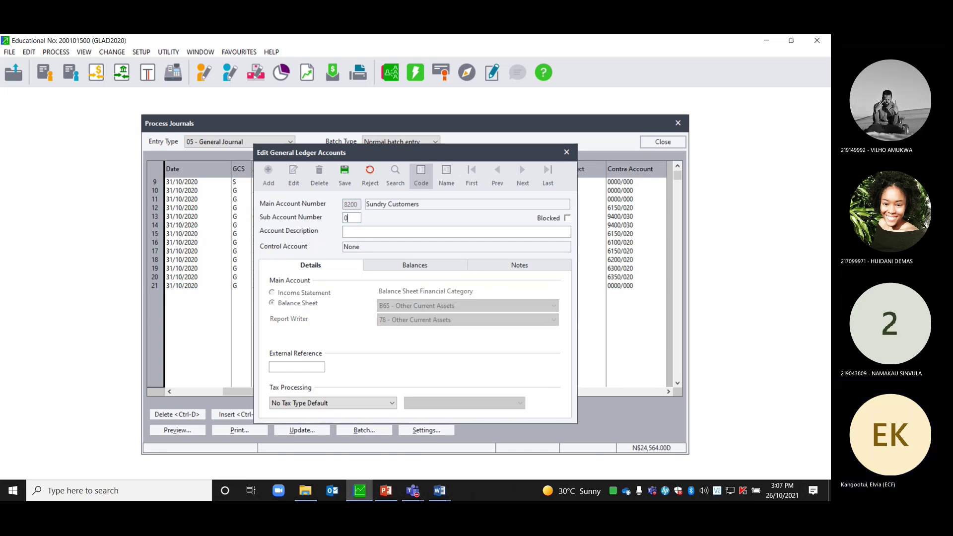
type("30")
key("Tab")
- Give account 8200/030 the description "Accrued Income" and save it
type("A")
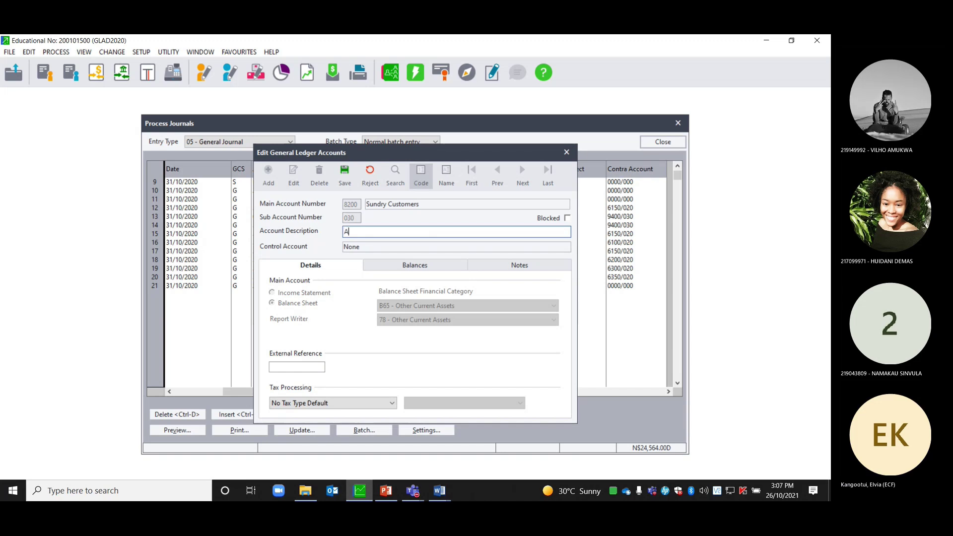
type("ccrued")
key("BackSpace")
key("BackSpace")
key("BackSpace")
key("BackSpace")
key("BackSpace")
key("BackSpace")
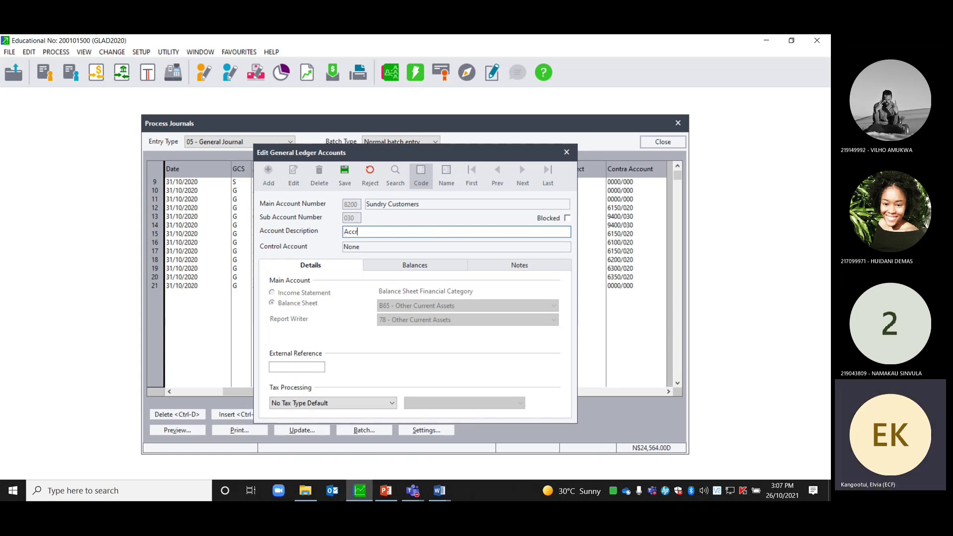
key("BackSpace")
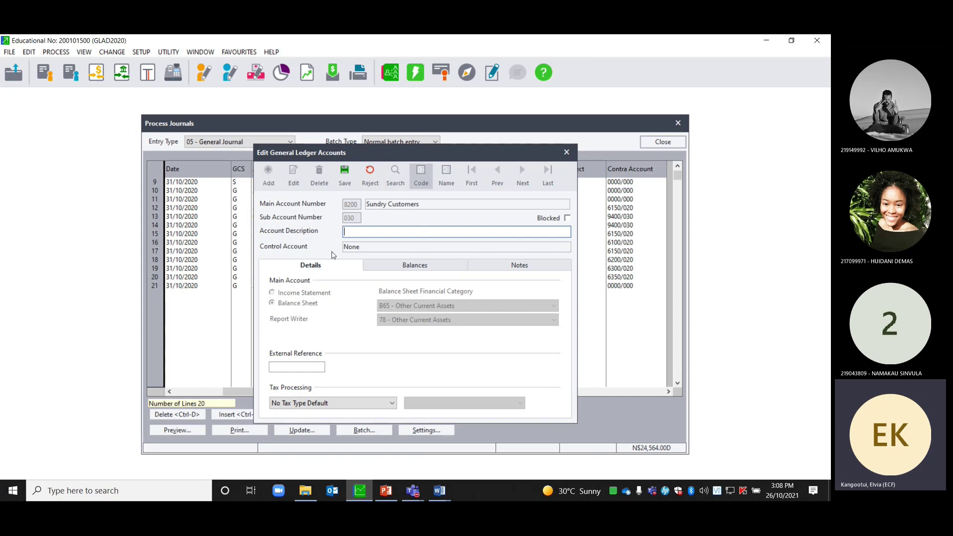
type("Ac")
type("crued Income")
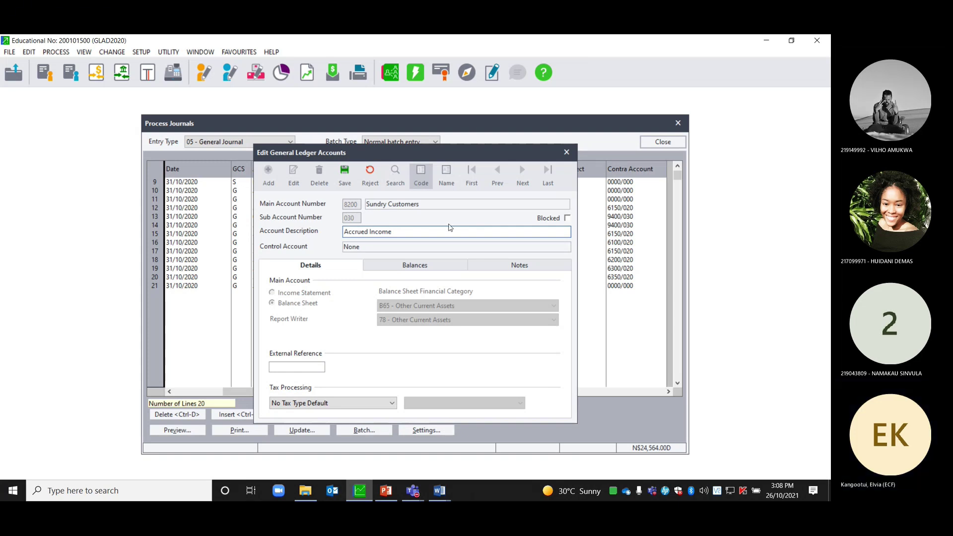
left_click(344, 177)
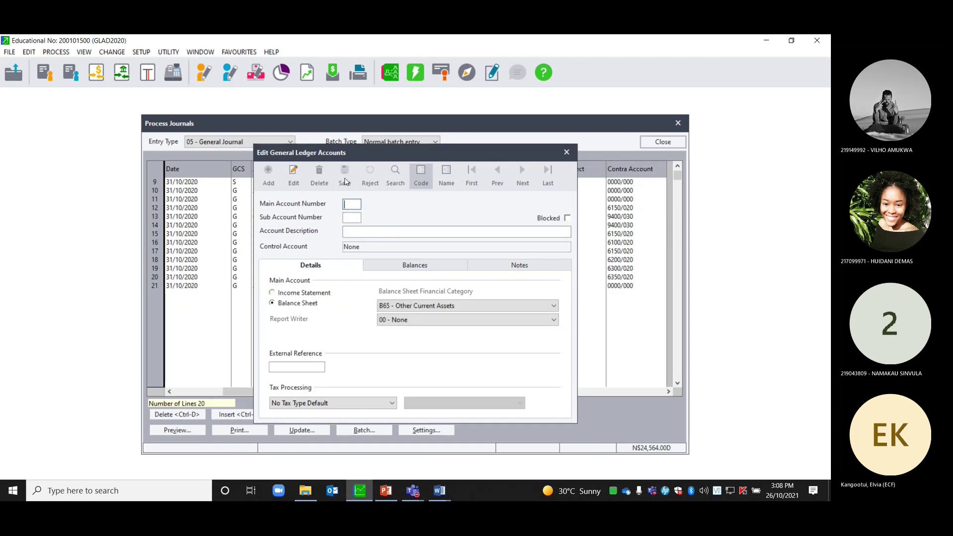
- Close the account editor and set line 21's contra account to 8200/030 Accrued Income, completing the line
left_click(561, 150)
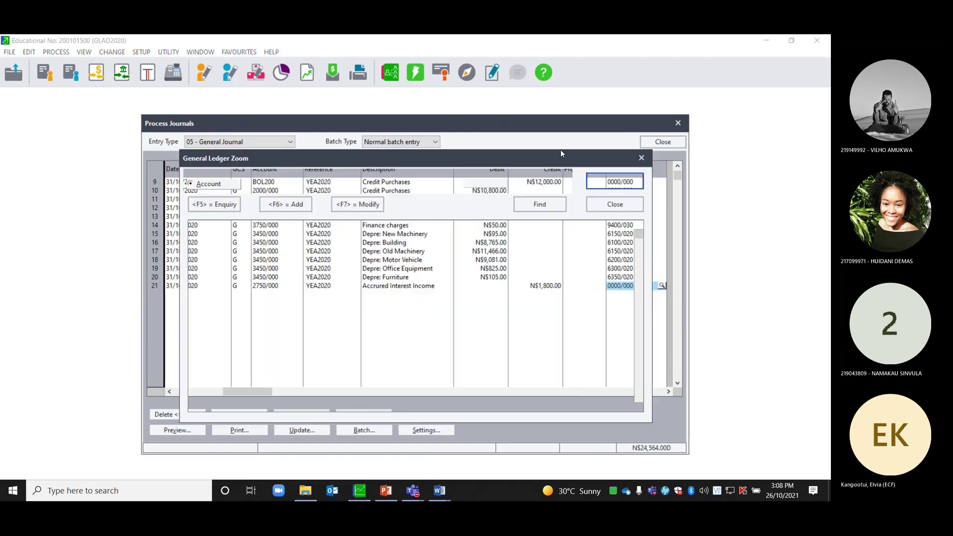
type("83")
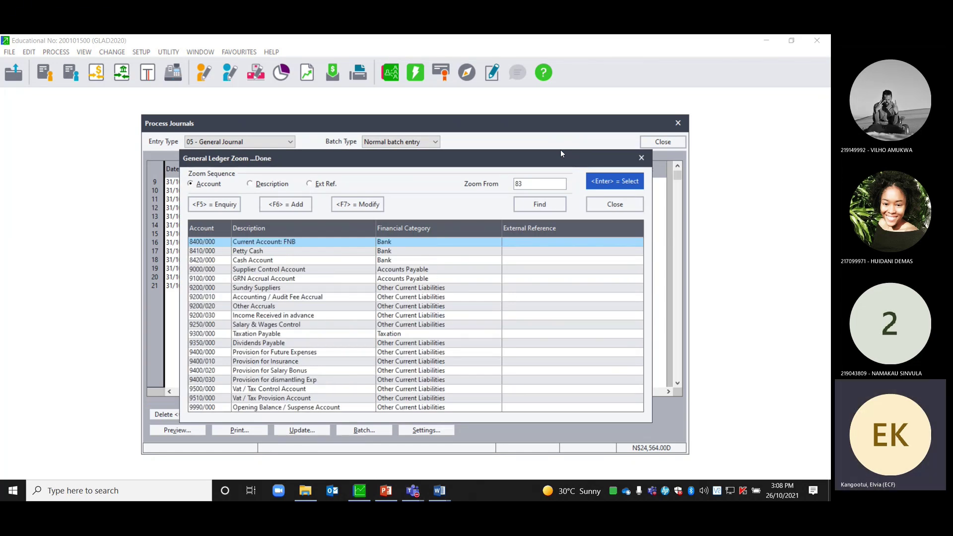
key("BackSpace")
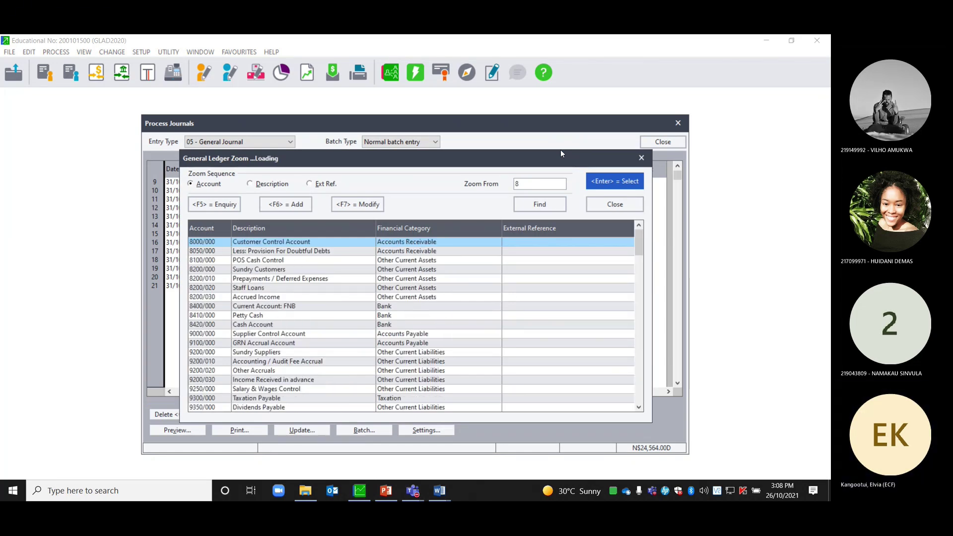
type("2")
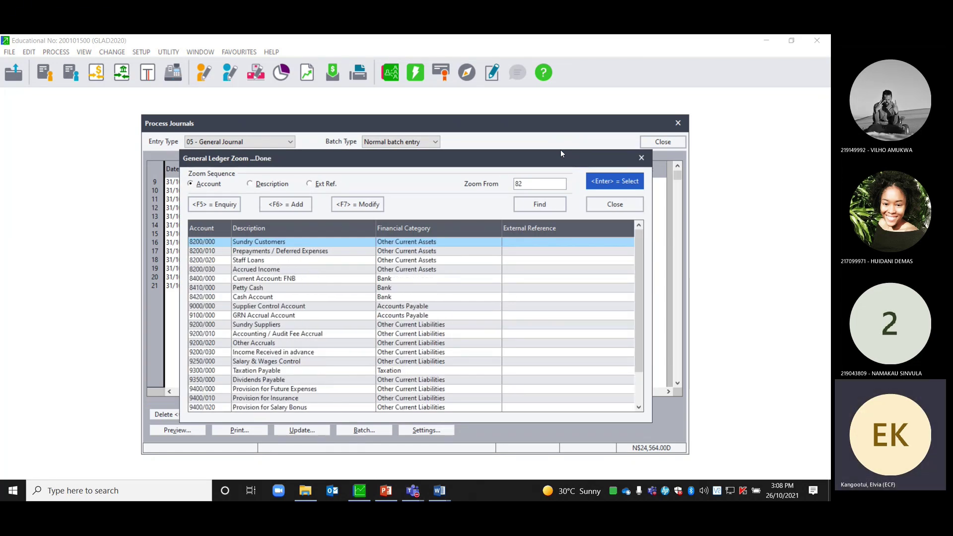
double_click(254, 271)
key("Return")
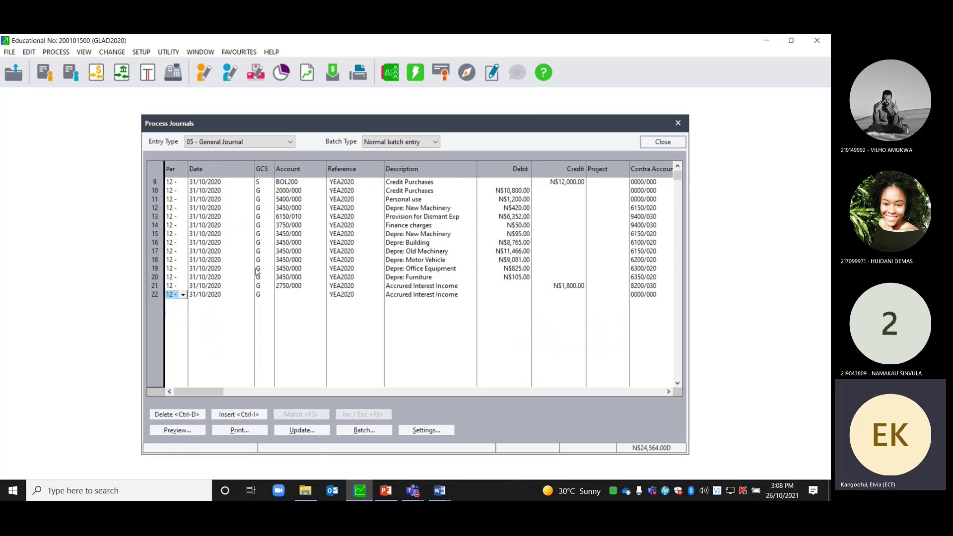
- Check the 10.5% mortgage loan balance in the First part Class company information document and return to the journal
left_click(354, 491)
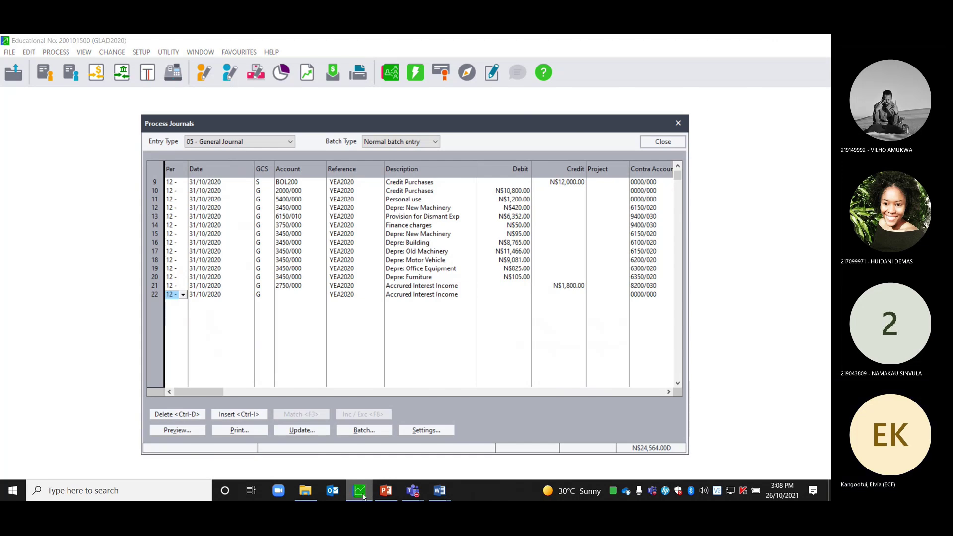
scroll(343, 377, "down", 18)
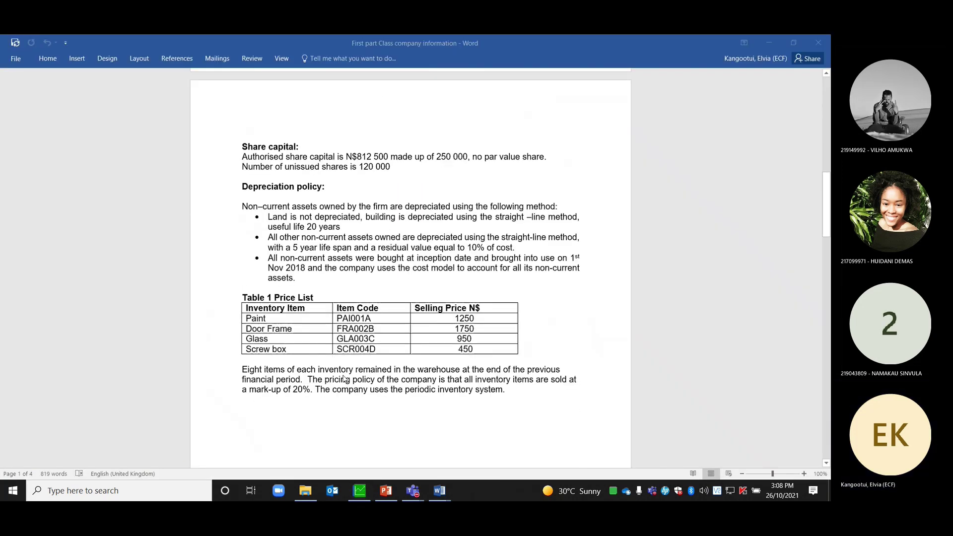
scroll(345, 387, "down", 15)
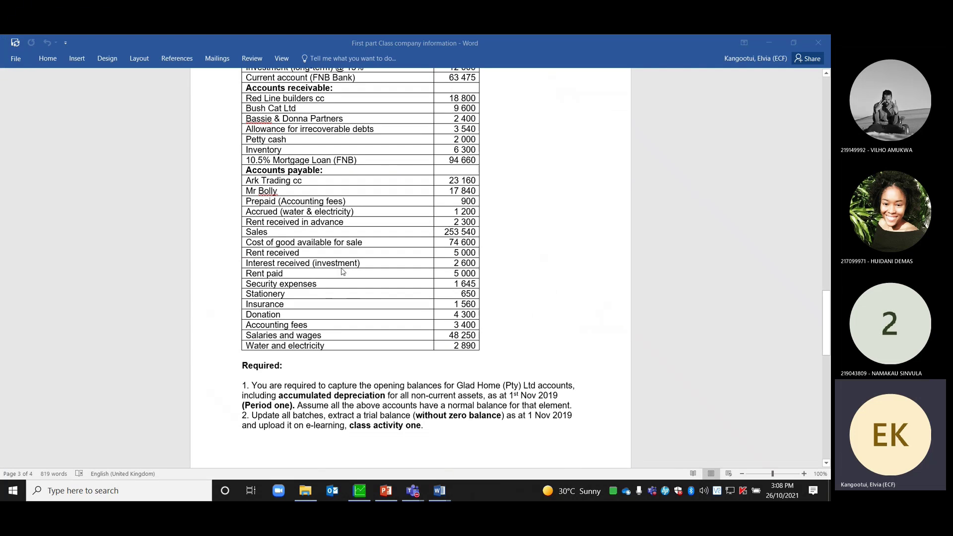
scroll(346, 273, "up", 2)
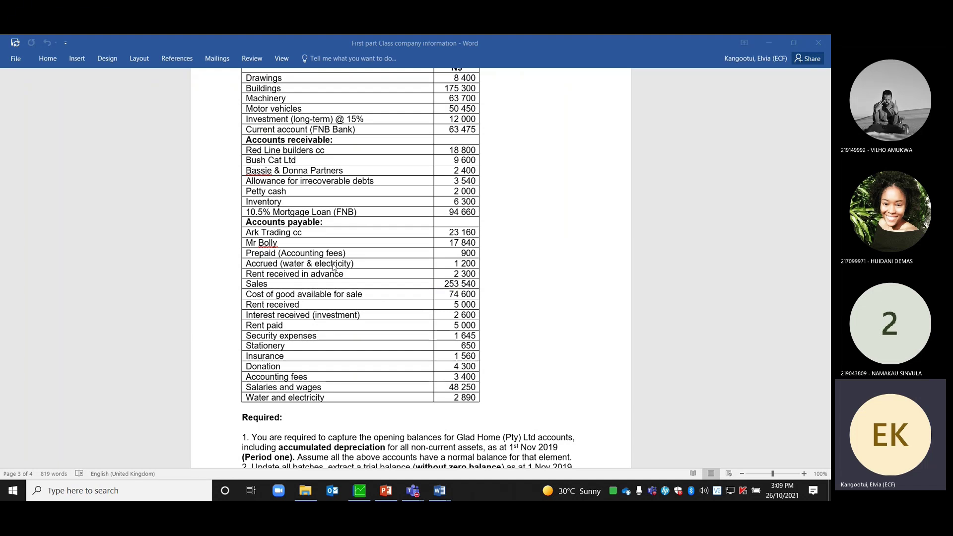
left_click(360, 491)
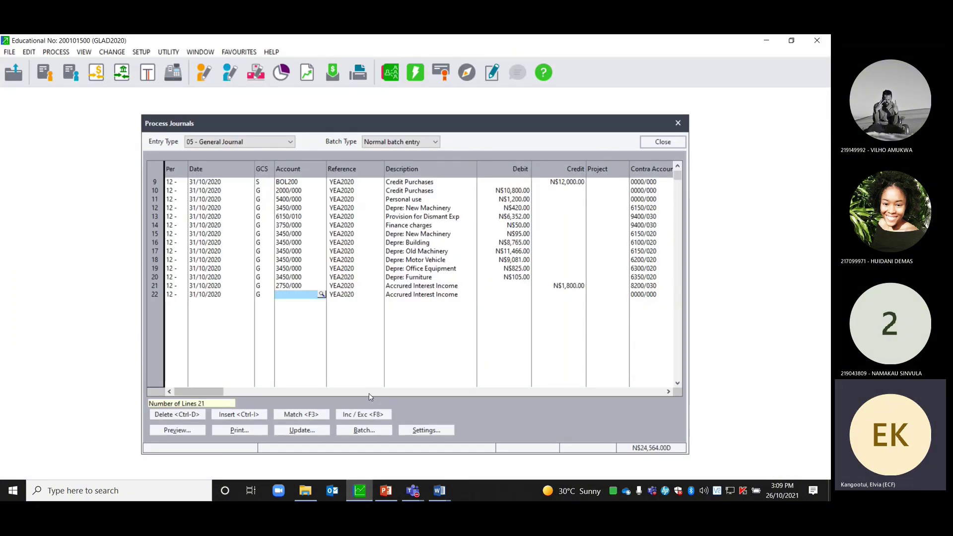
- Select account 3900/000 Interest Paid for journal line 22, keeping the reference YEA2020
key("Return")
type("3")
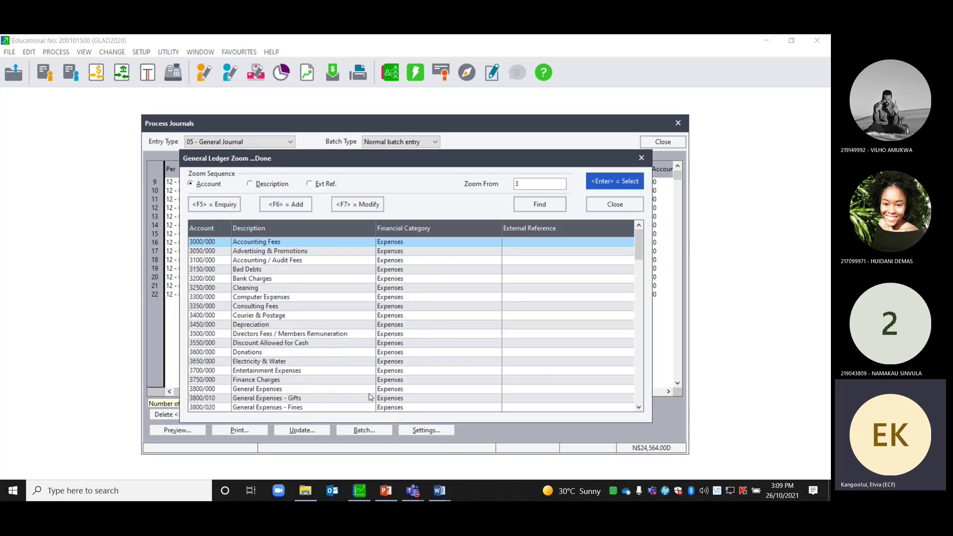
type("9")
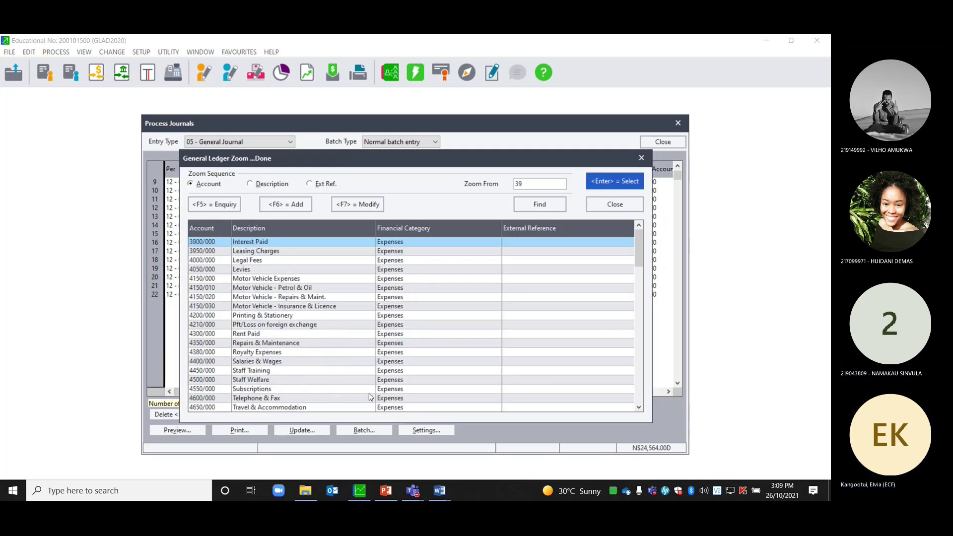
key("Return")
key("Return")
key("Return")
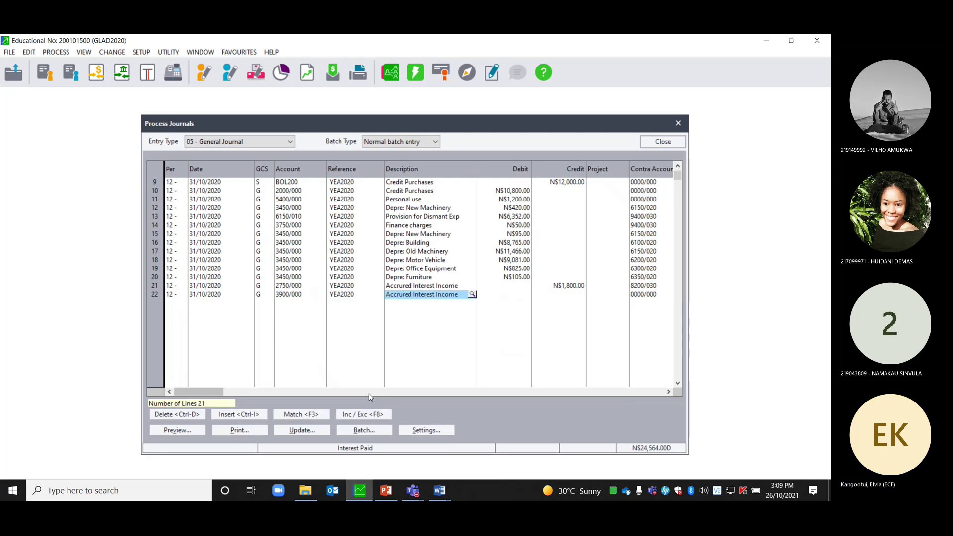
- Change line 22's description to "Accrured Interest Expense"
left_click(459, 294)
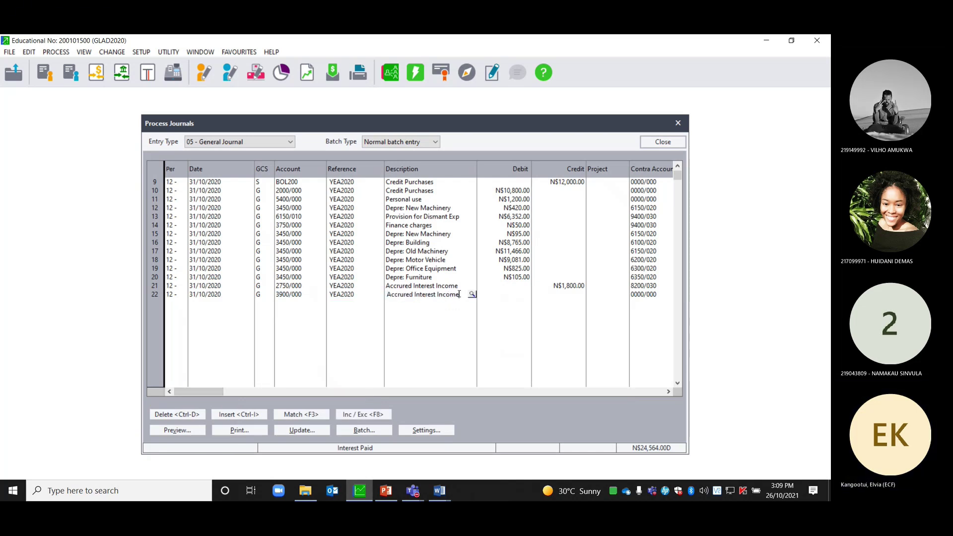
key("BackSpace")
key("BackSpace")
key("BackSpace")
key("BackSpace")
key("BackSpace")
key("BackSpace")
type("Expense")
key("Tab")
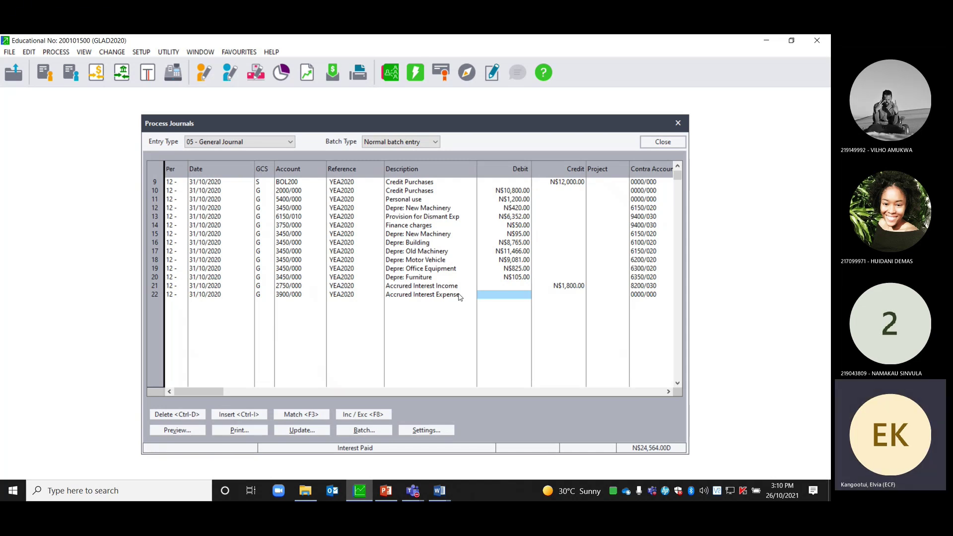
- Enter a debit of 9939 on line 22, leaving its credit and project empty
type("9939")
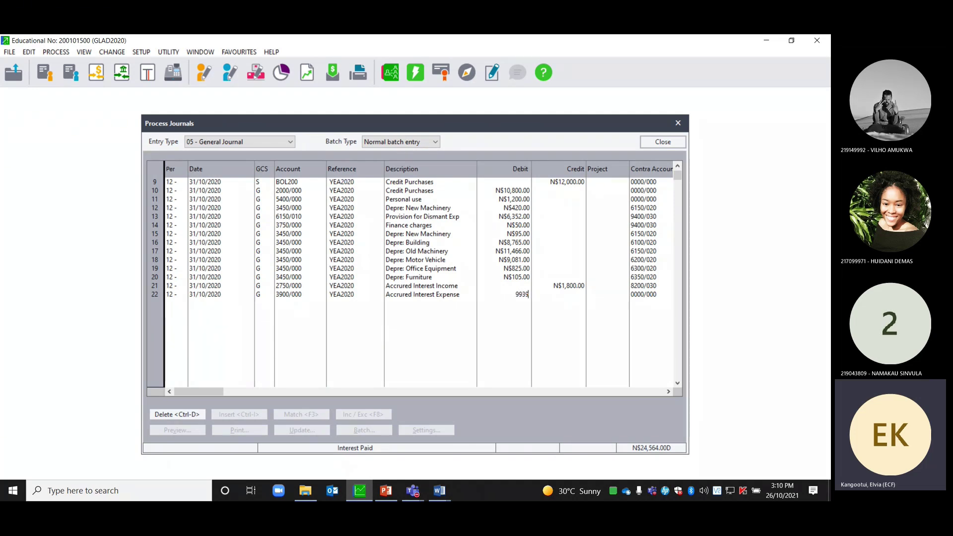
key("Tab")
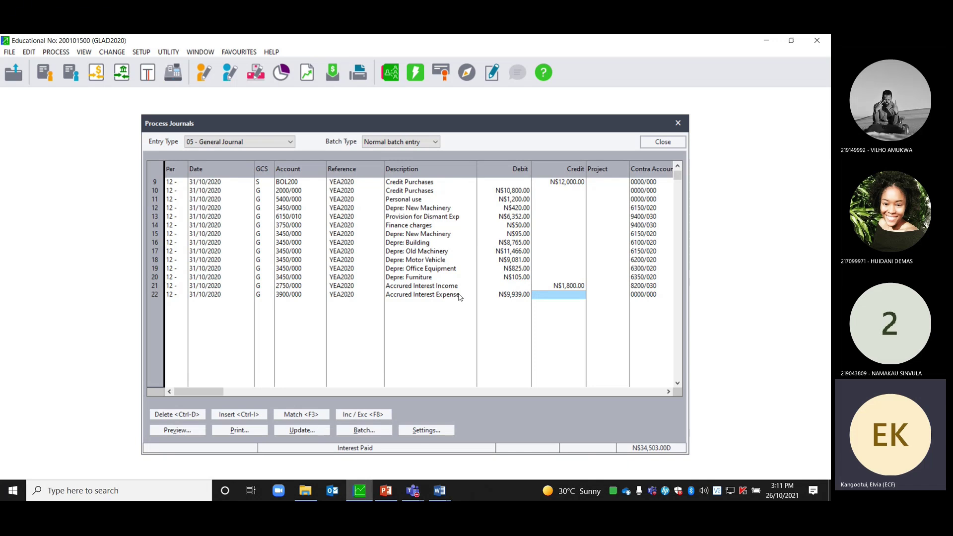
key("Return")
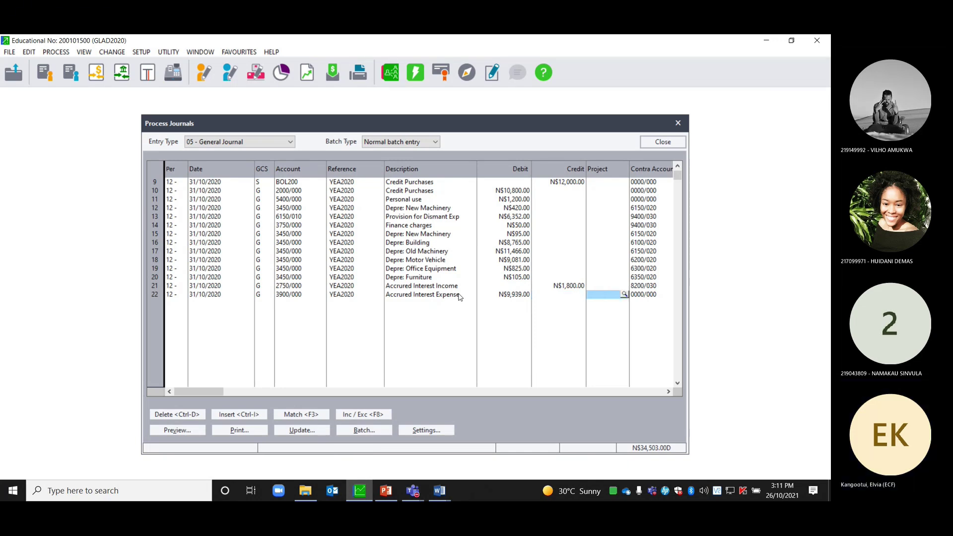
key("Return")
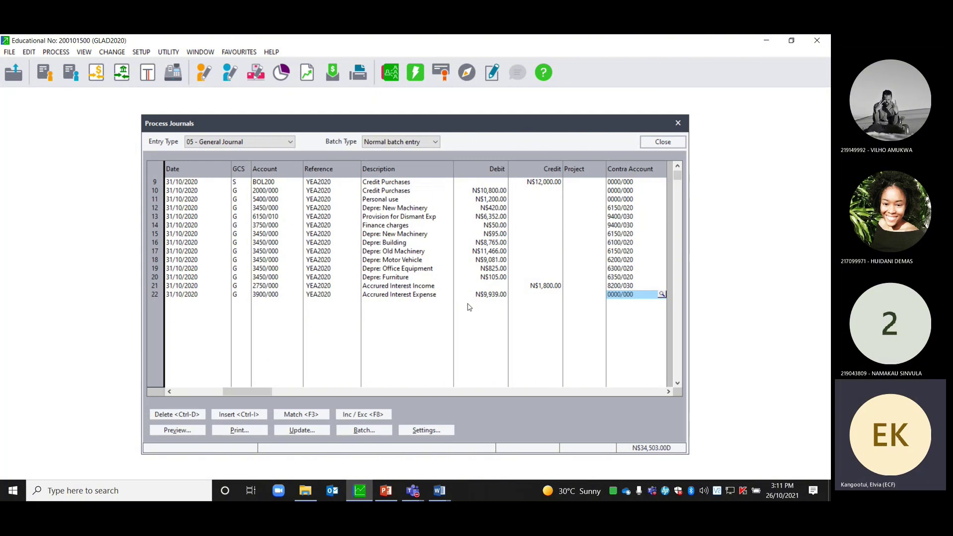
- Set line 22's contra account to 9200/020 Other Accruals and complete the line
left_click(662, 294)
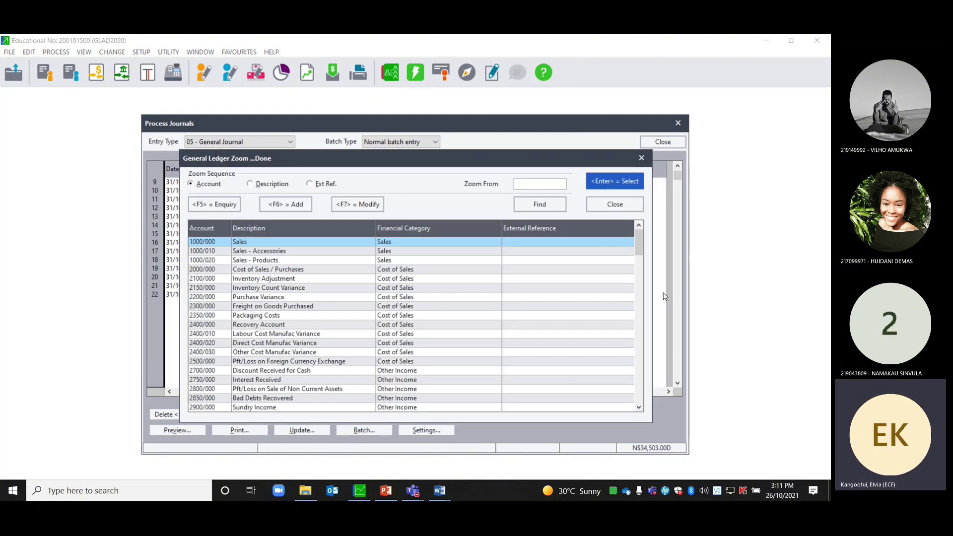
type("92")
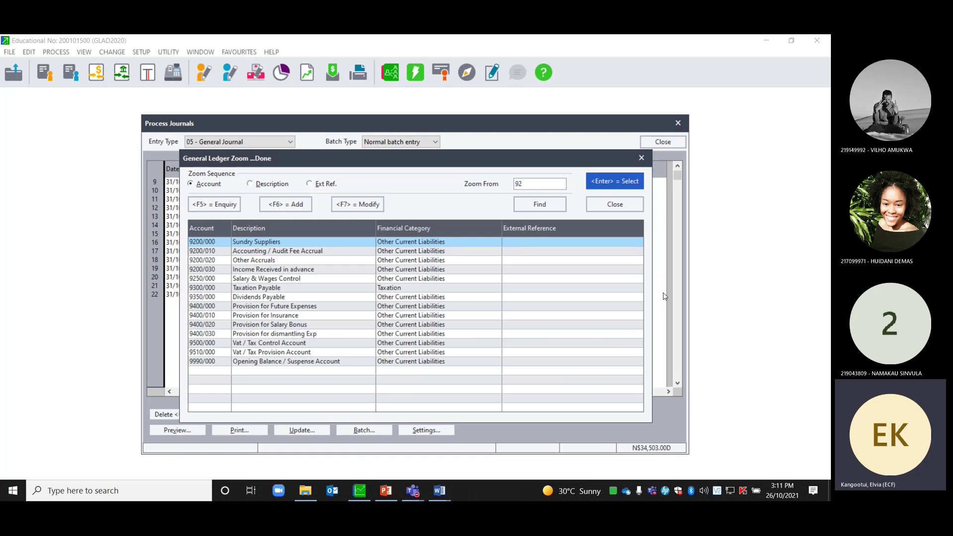
left_click(240, 260)
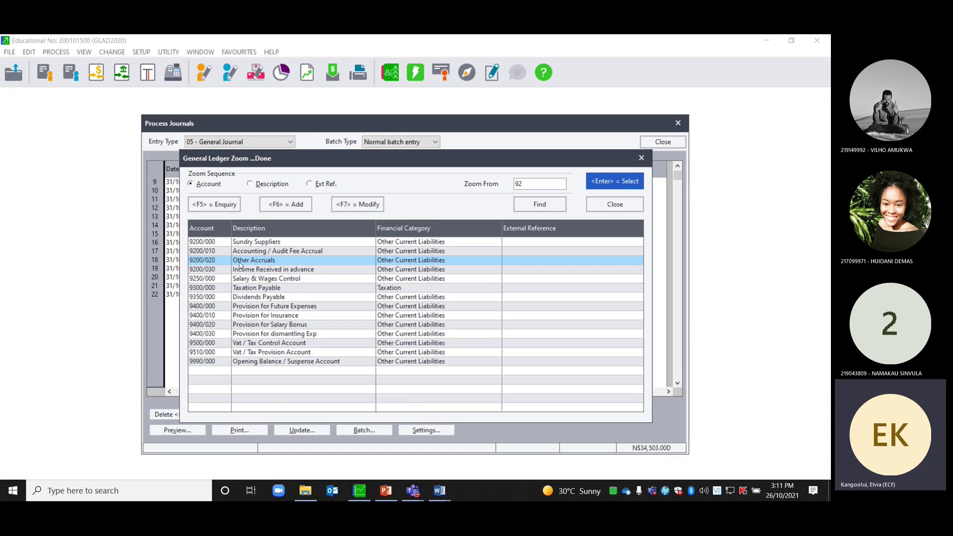
double_click(239, 262)
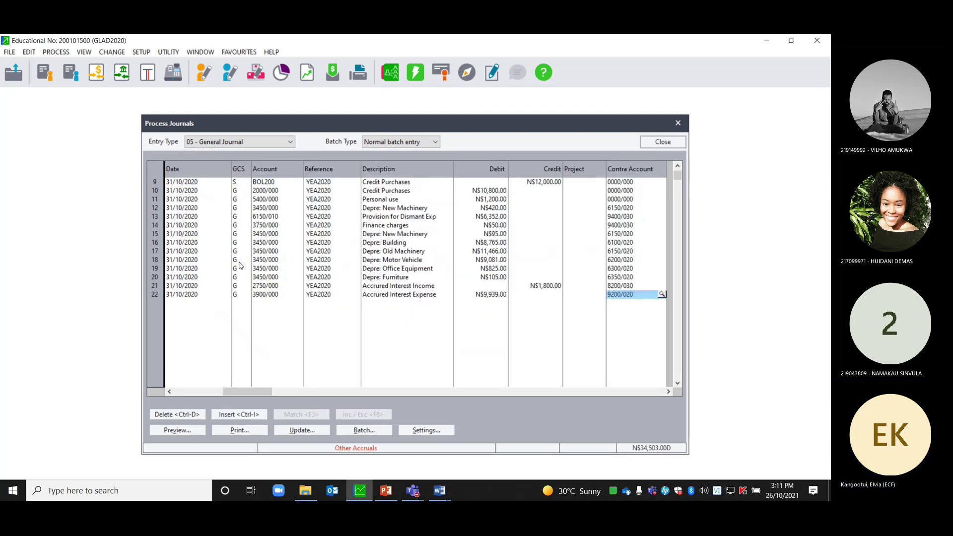
key("Return")
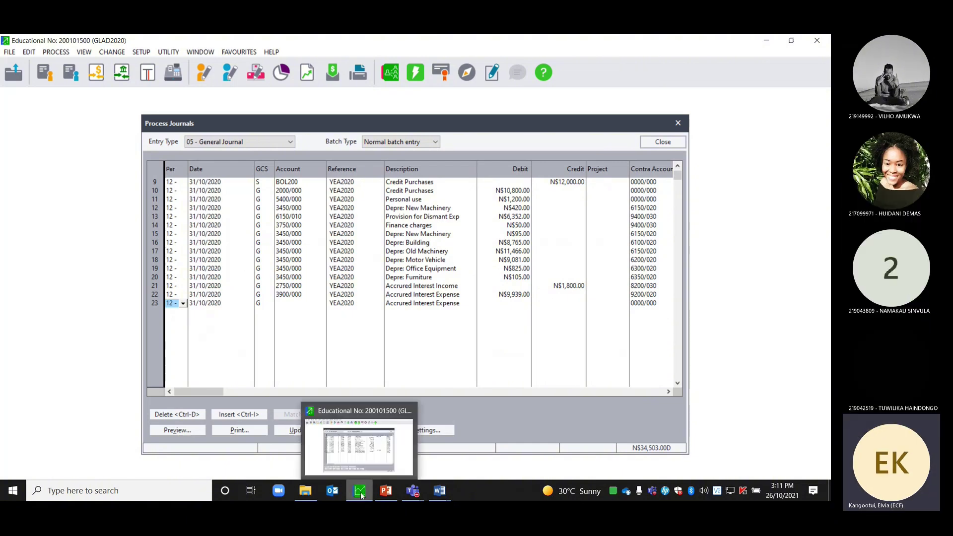
- Check the 10% debenture issue in the Part 2 Cash Books Bank Recon document's September 2020 receipts and return to the journal
left_click(443, 494)
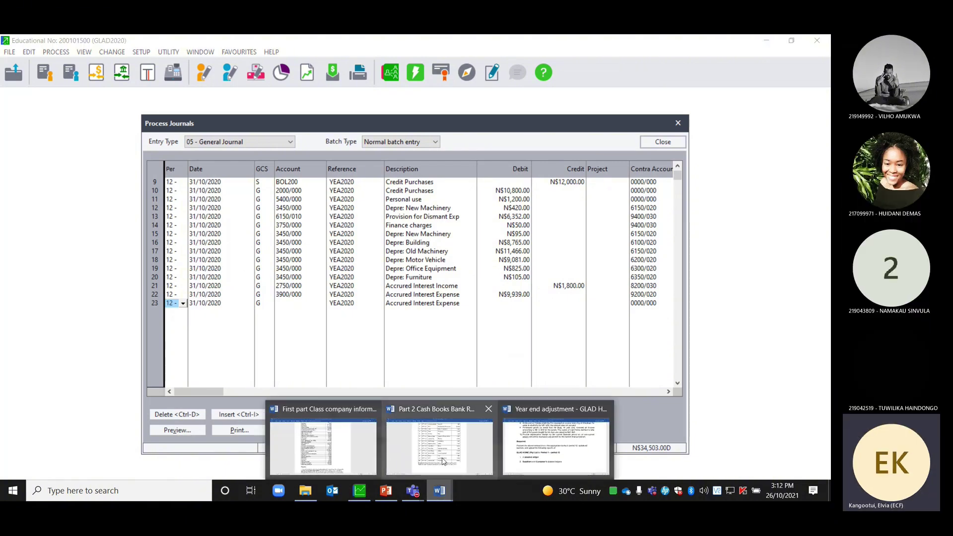
left_click(440, 442)
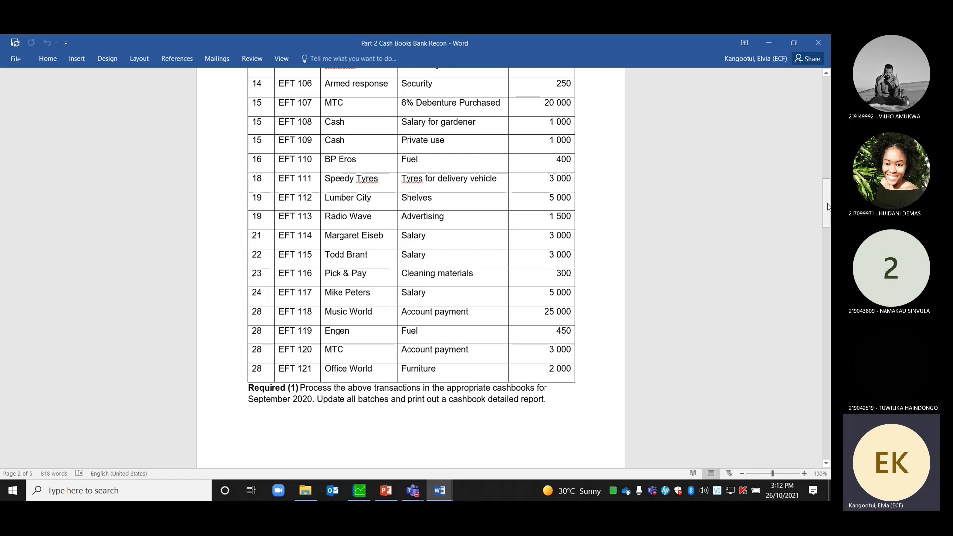
left_click_drag(828, 208, 830, 83)
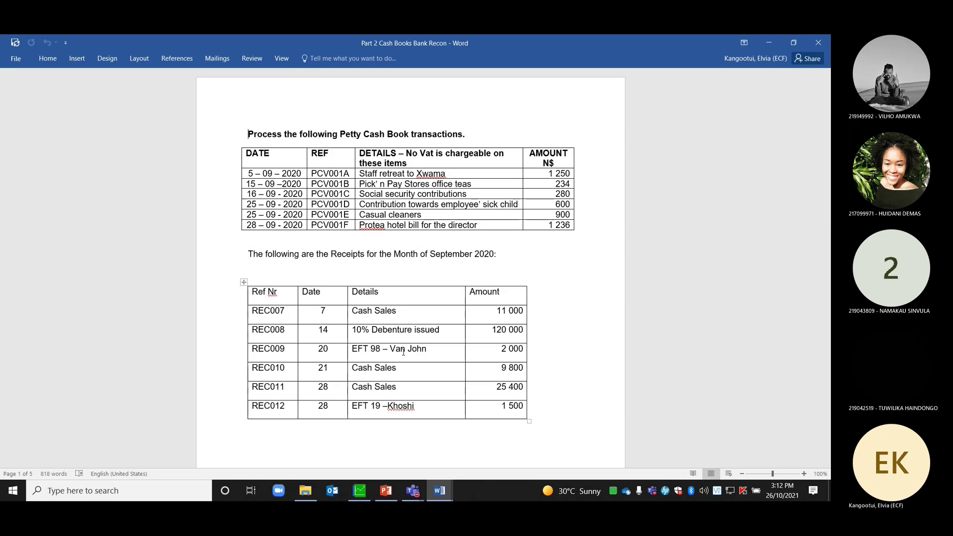
left_click(358, 494)
- Enter account 3900/000 on journal line 23, keeping the reference YEA2020 and the description "Accrured Interest Expense"
key("Tab")
key("Tab")
key("Tab")
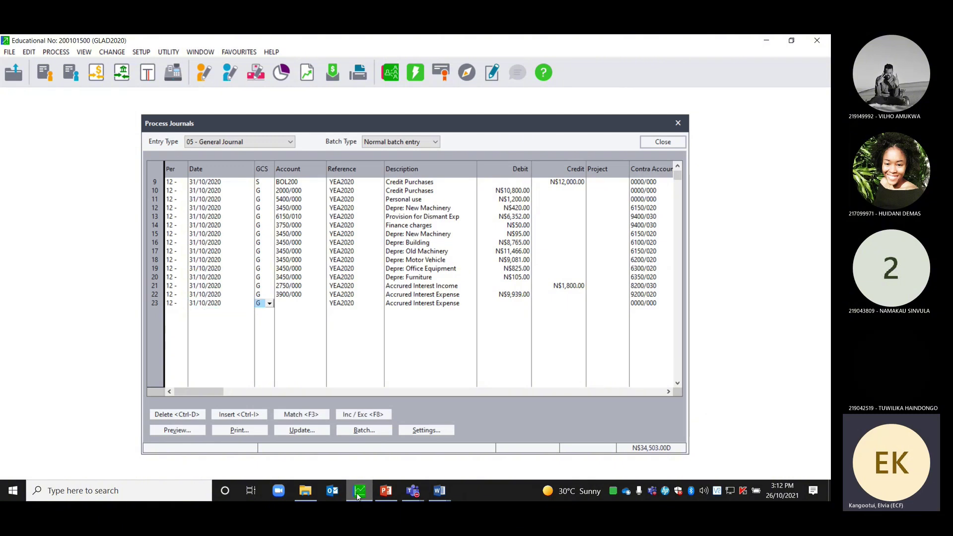
type("3900/000")
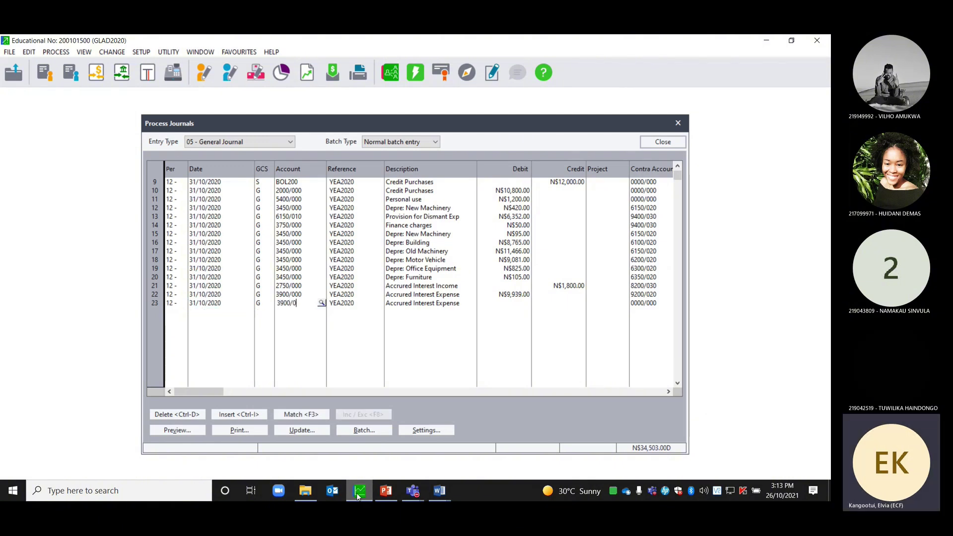
key("Return")
key("Return")
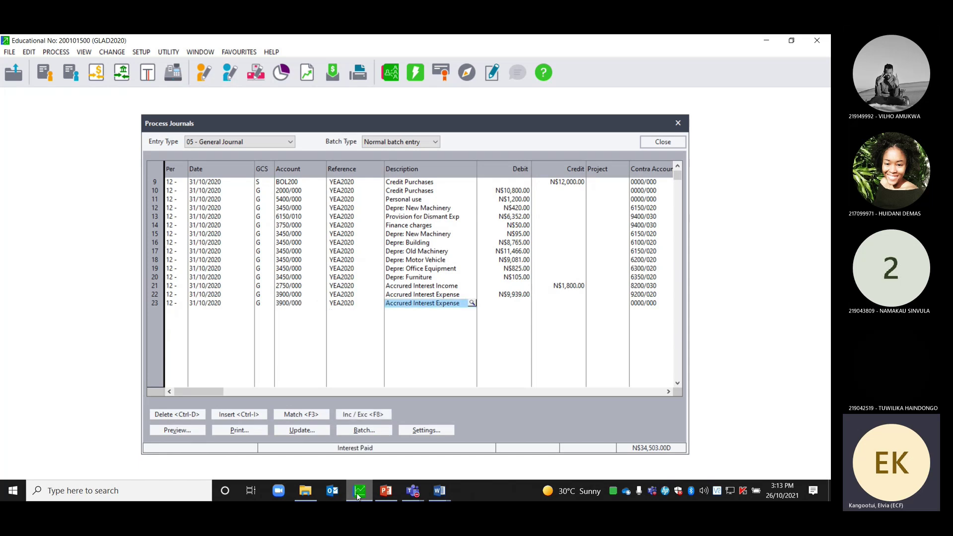
key("Return")
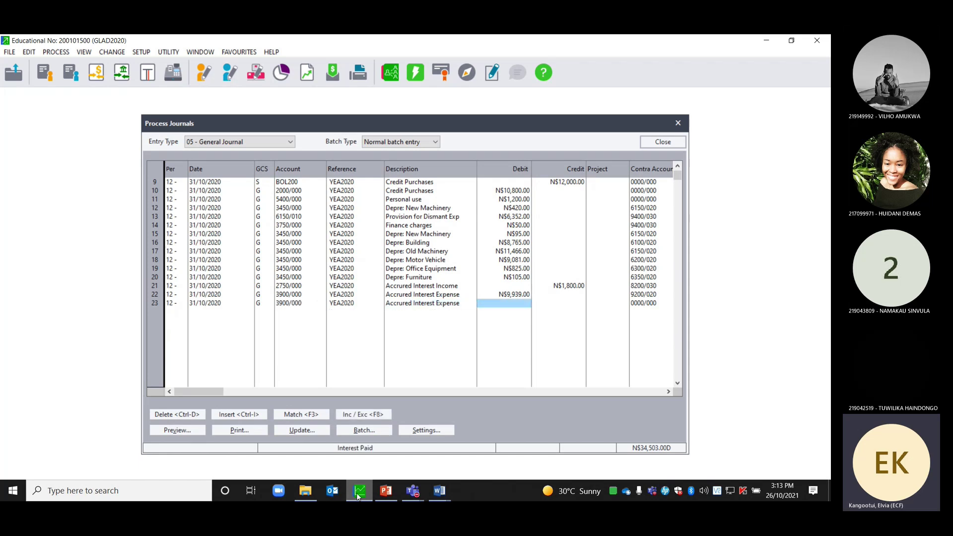
- Enter a debit of 1000 on line 23, set its contra account to 9200/020 and complete the line
type("1000")
key("Return")
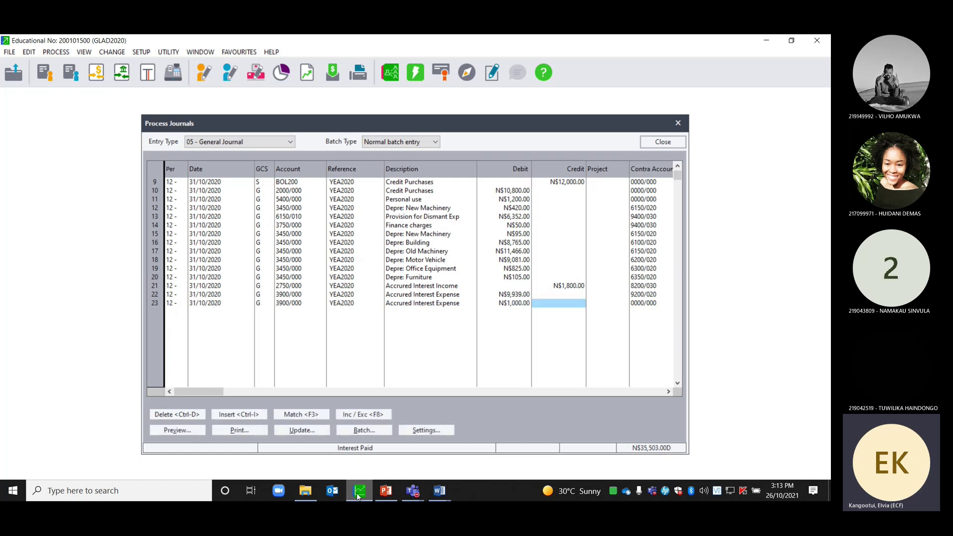
key("Return")
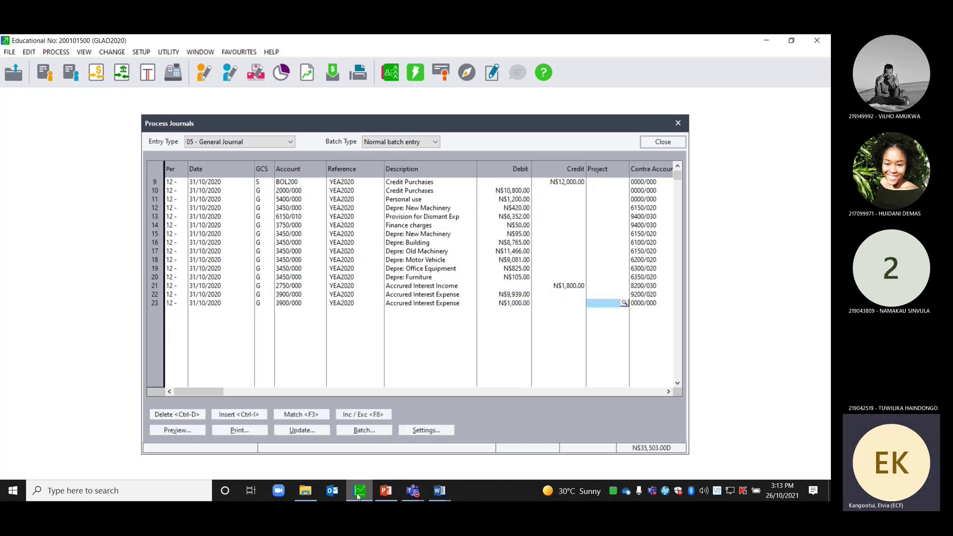
key("Return")
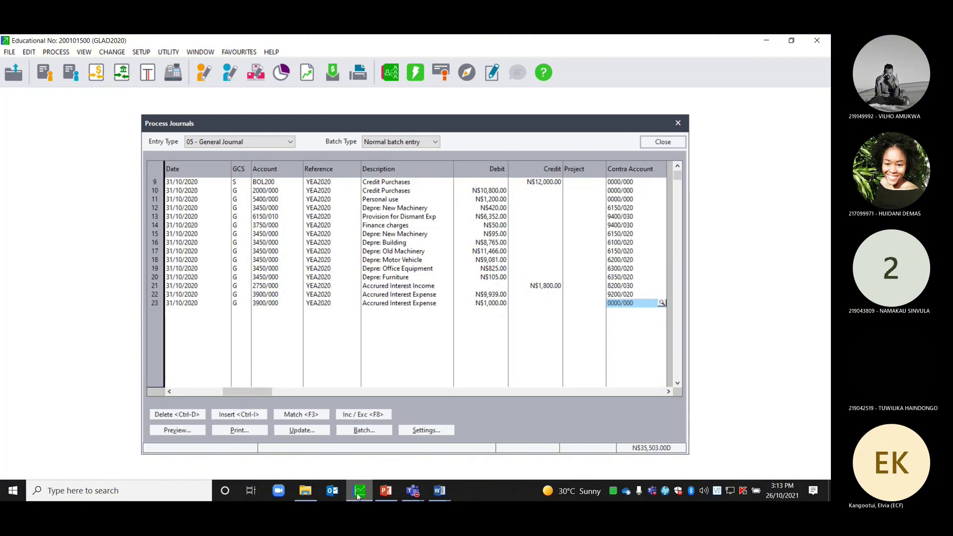
type("9200")
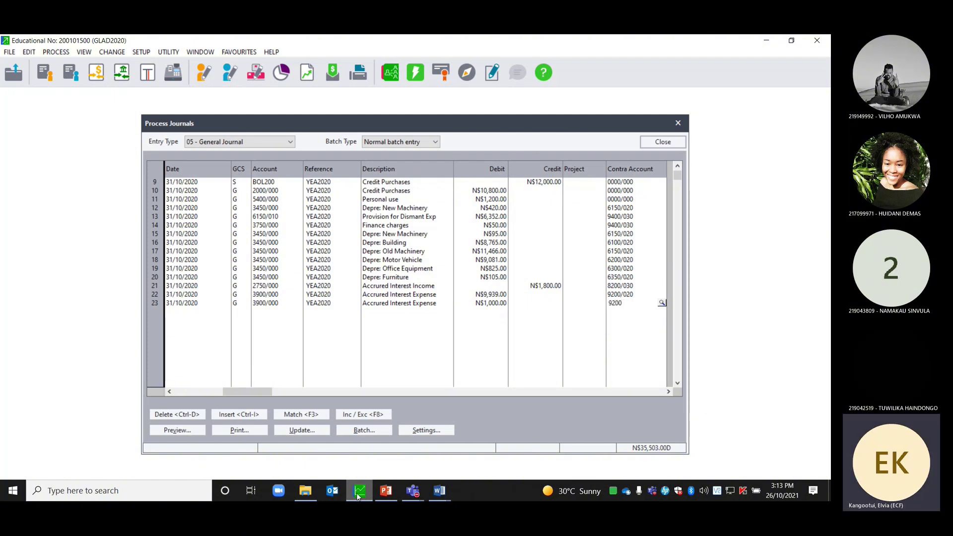
type("/020")
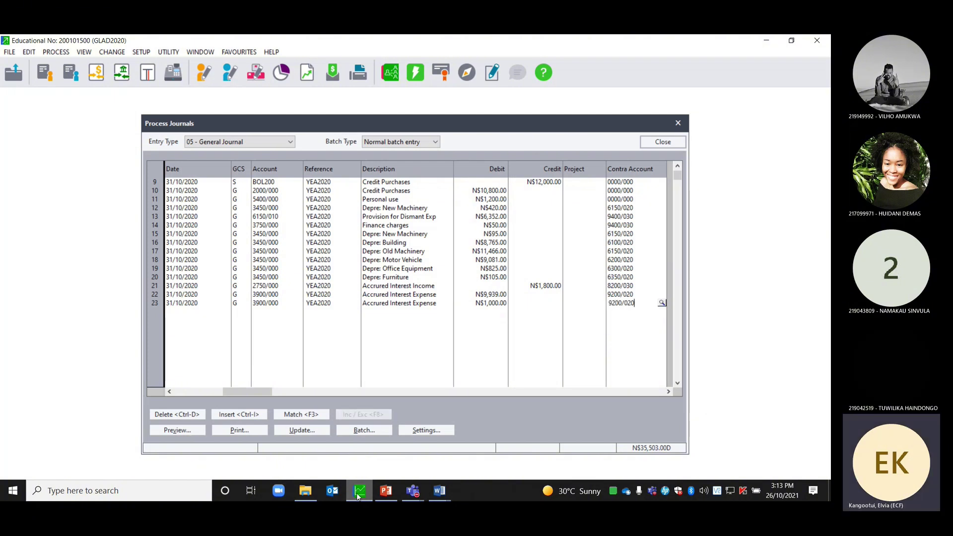
key("Return")
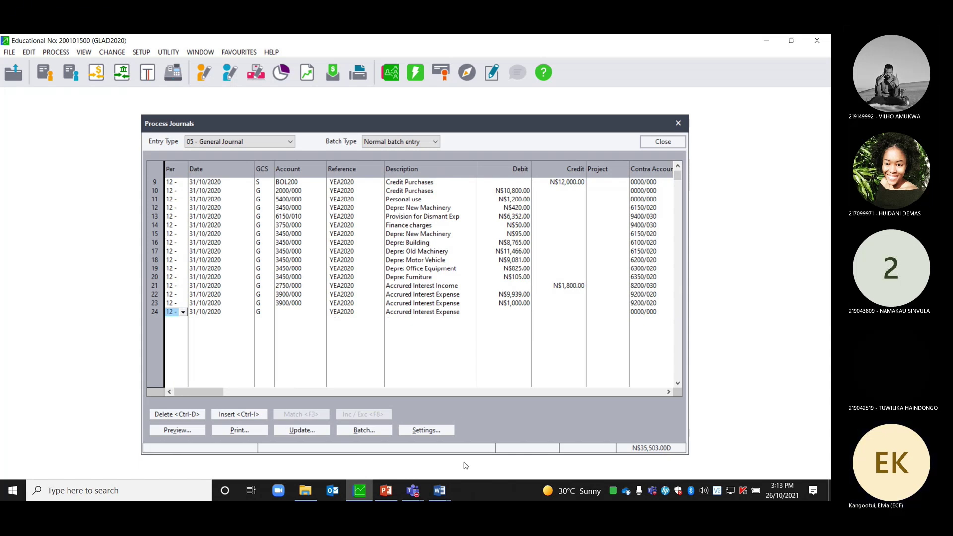
- Look through the First part Class company information and Part 2 Cash Books Bank Recon documents for the 6% debenture purchase and return to the journal
left_click(445, 492)
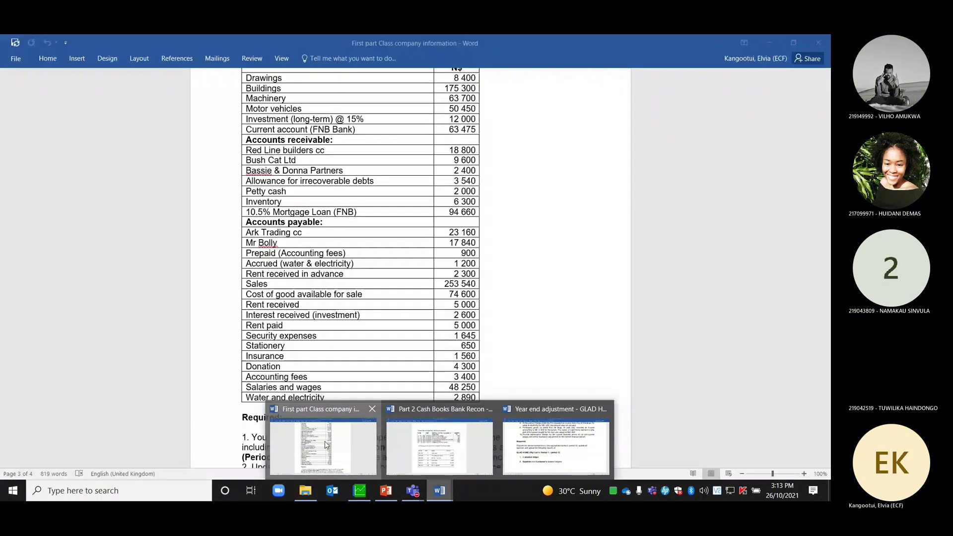
left_click(326, 444)
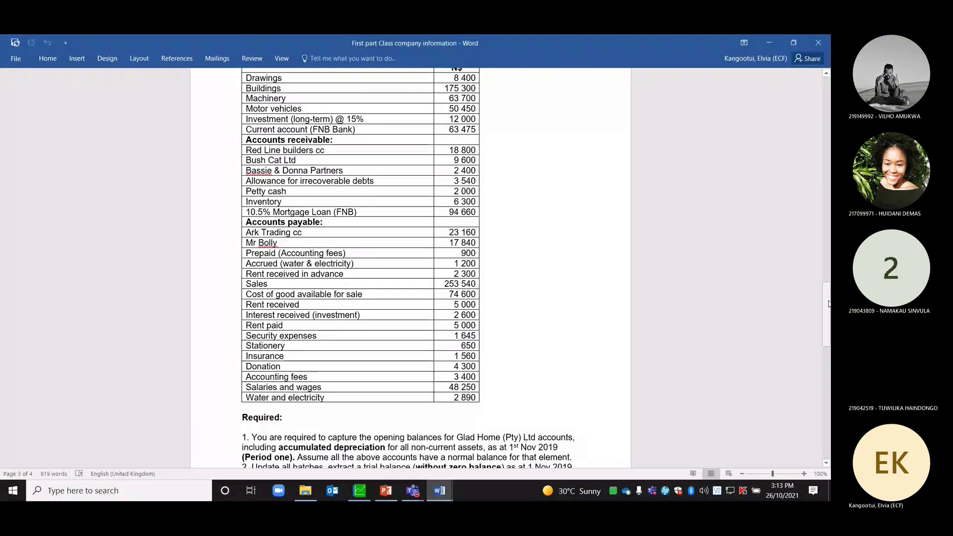
mouse_move(829, 304)
left_mouse_down()
mouse_move(829, 280)
mouse_move(828, 302)
left_mouse_up()
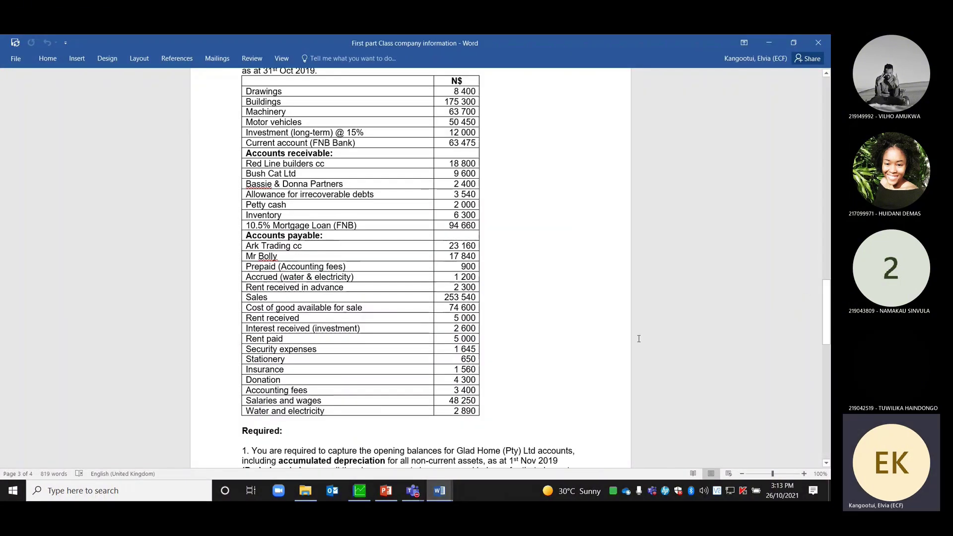
left_click(440, 494)
mouse_move(439, 490)
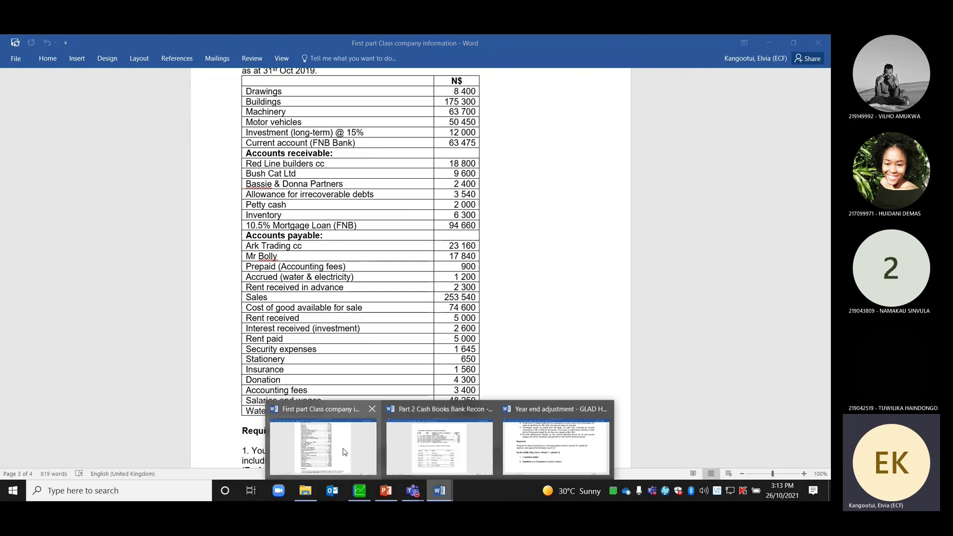
left_click(440, 457)
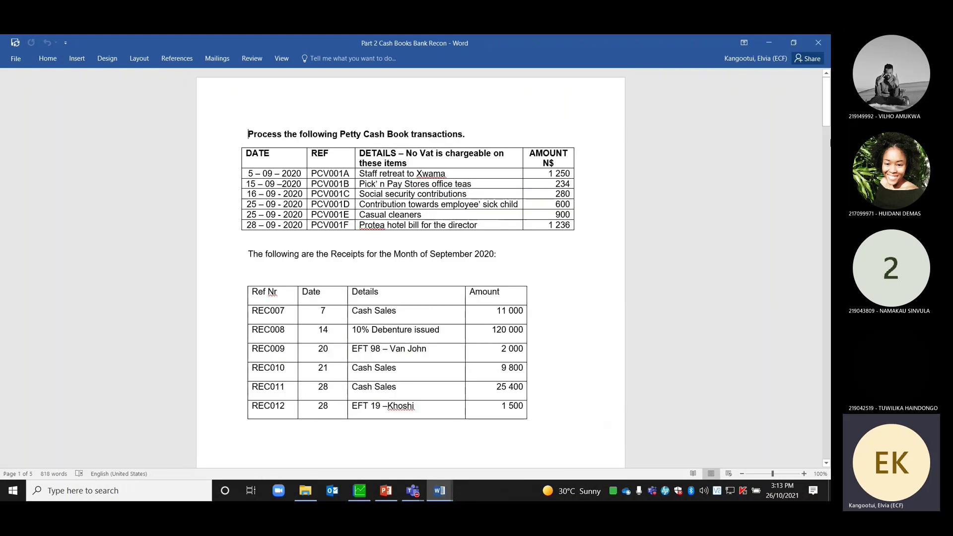
left_click_drag(828, 99, 829, 194)
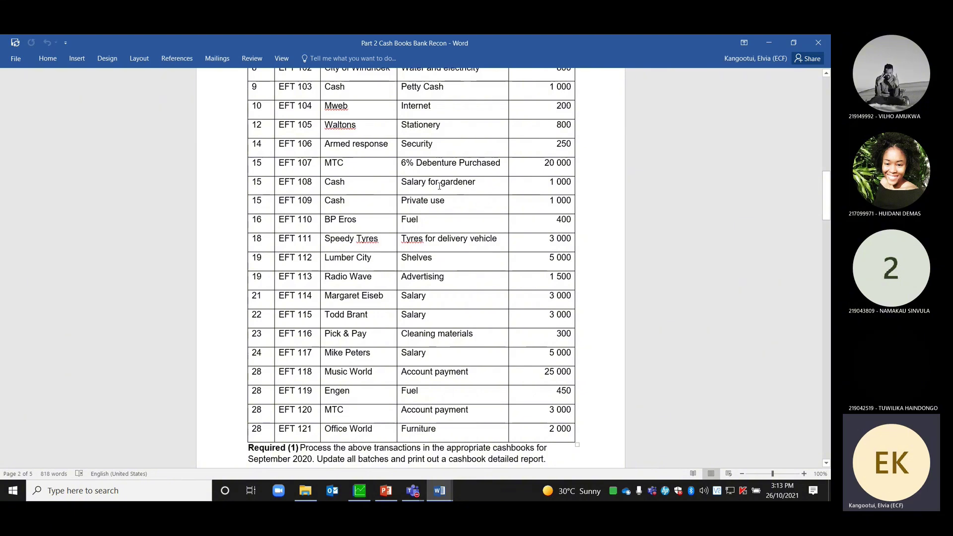
left_click(359, 491)
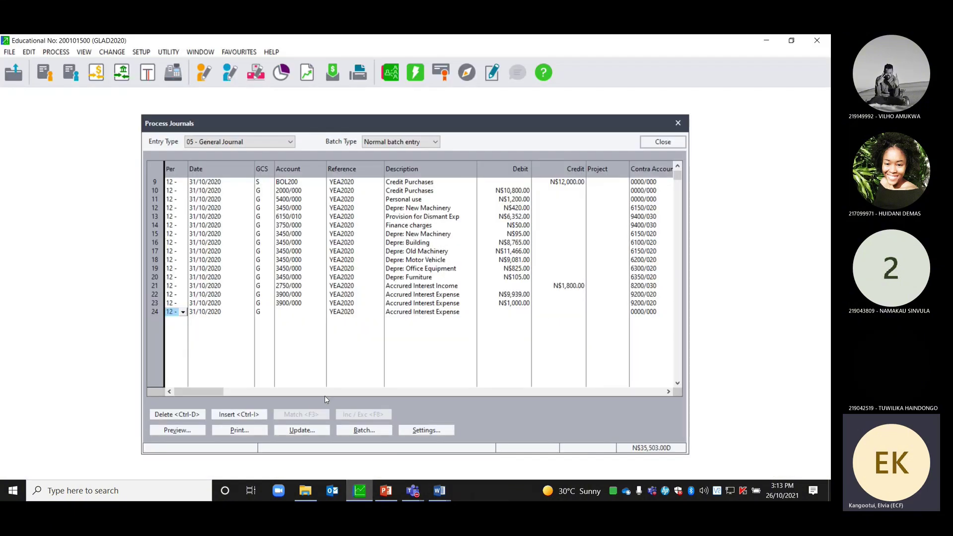
- Enter account 2750/000 on journal line 24, keeping the reference YEA2020
left_click(291, 313)
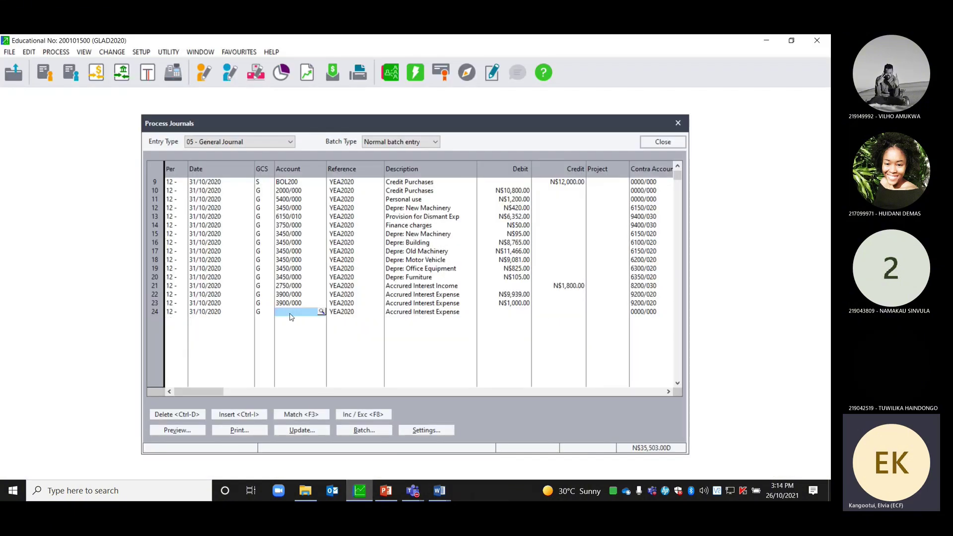
type("2750/000")
key("Tab")
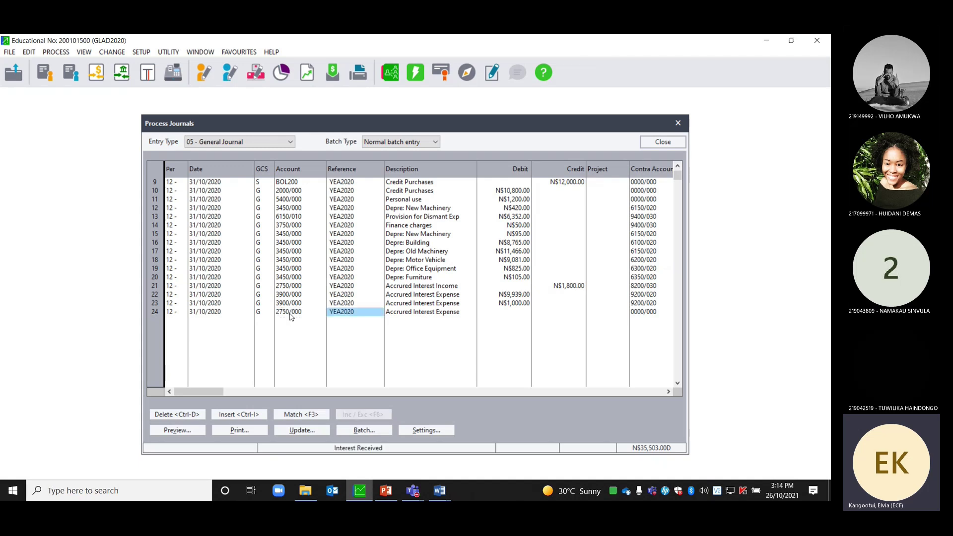
key("Tab")
- Change line 24's description to "Accrured Interest Income"
left_click(462, 312)
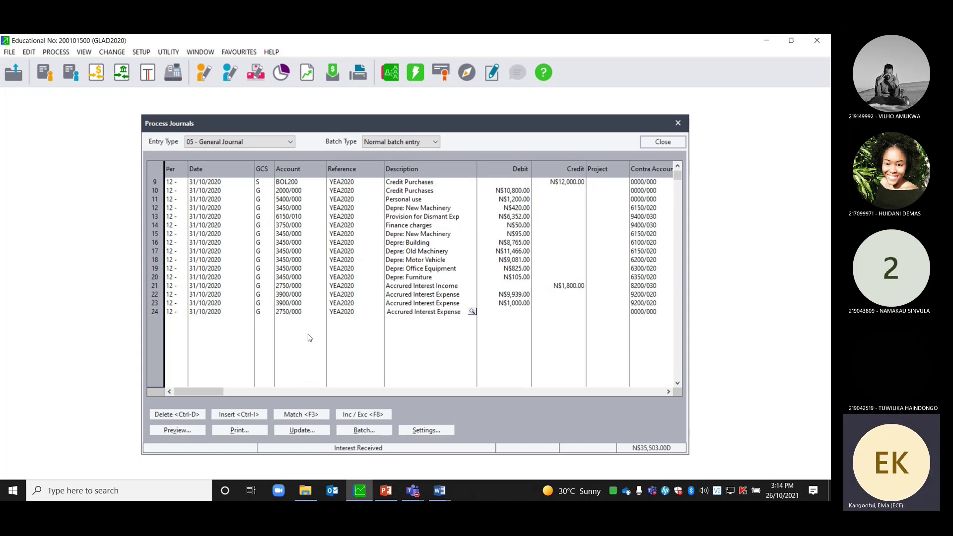
key("Tab")
key("Tab")
key("Tab")
key("Tab")
key("Tab")
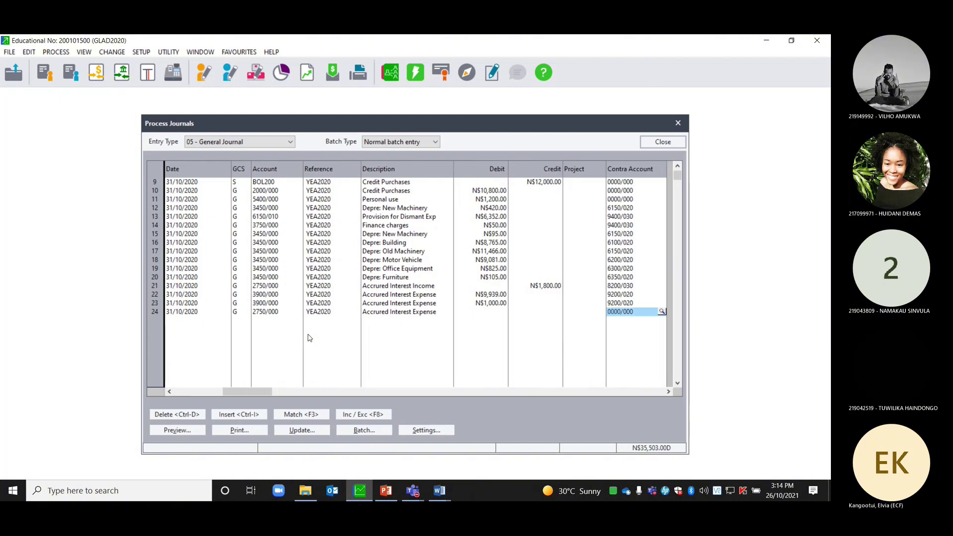
left_click(460, 313)
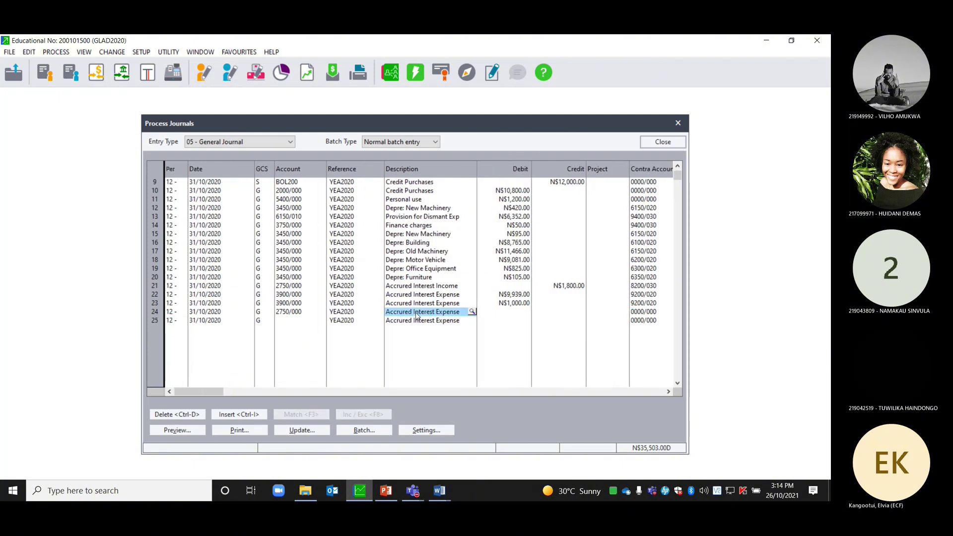
left_click(461, 313)
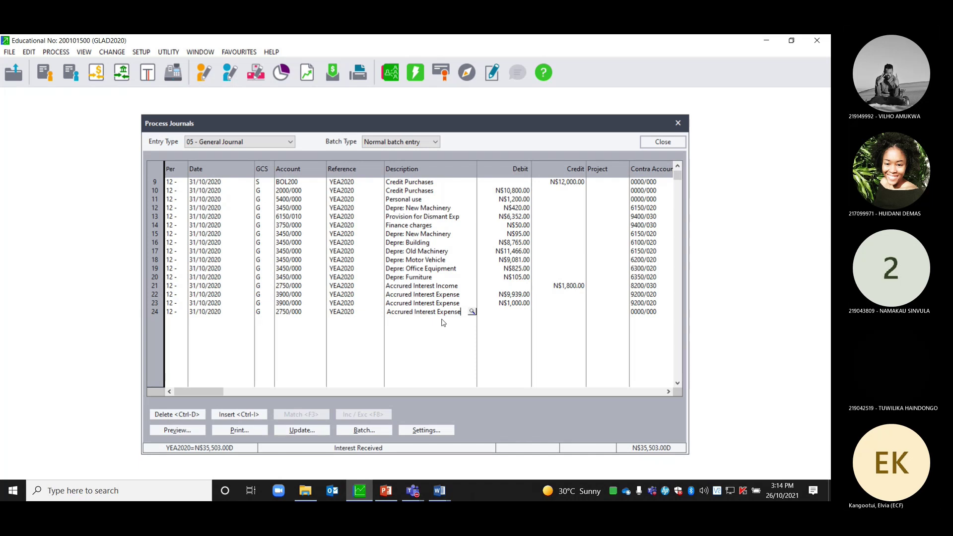
double_click(413, 313)
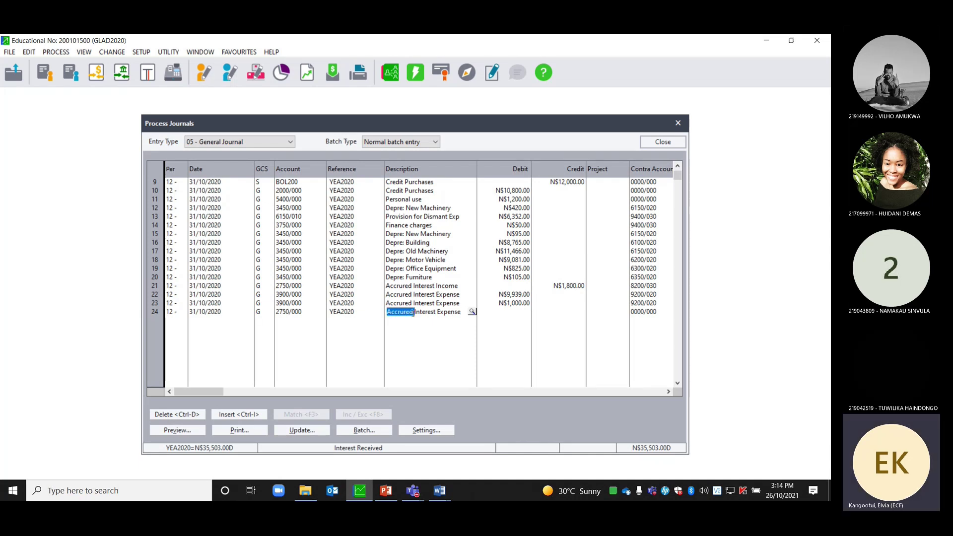
double_click(453, 312)
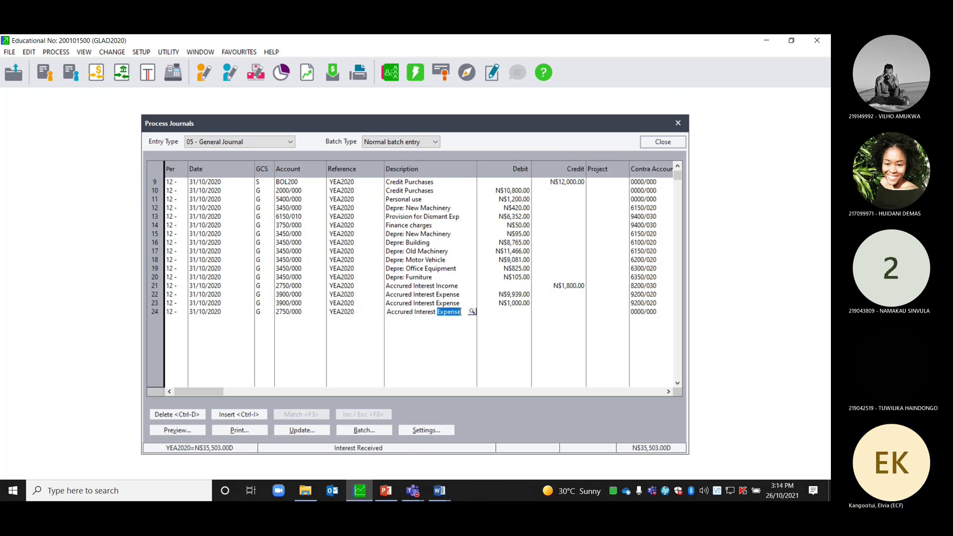
type("Inc")
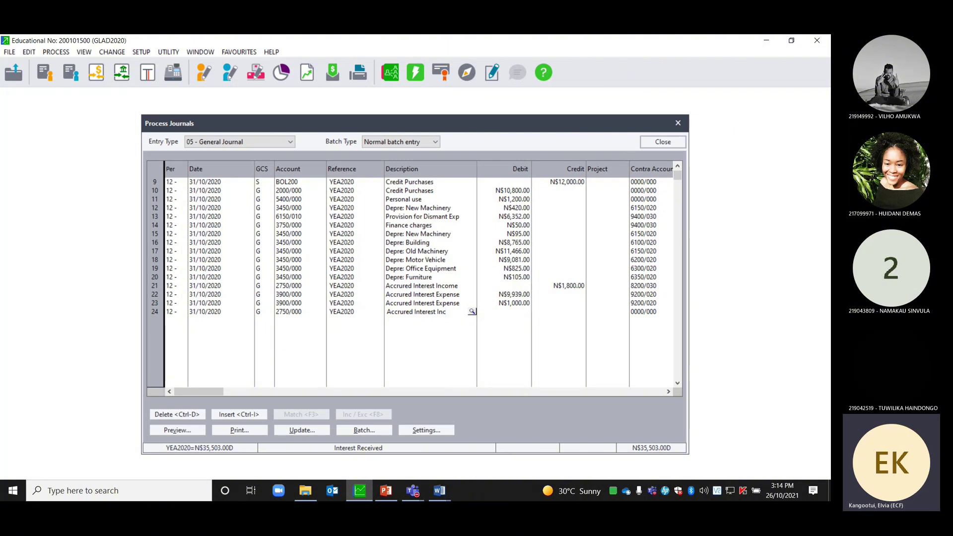
type("ome")
key("Return")
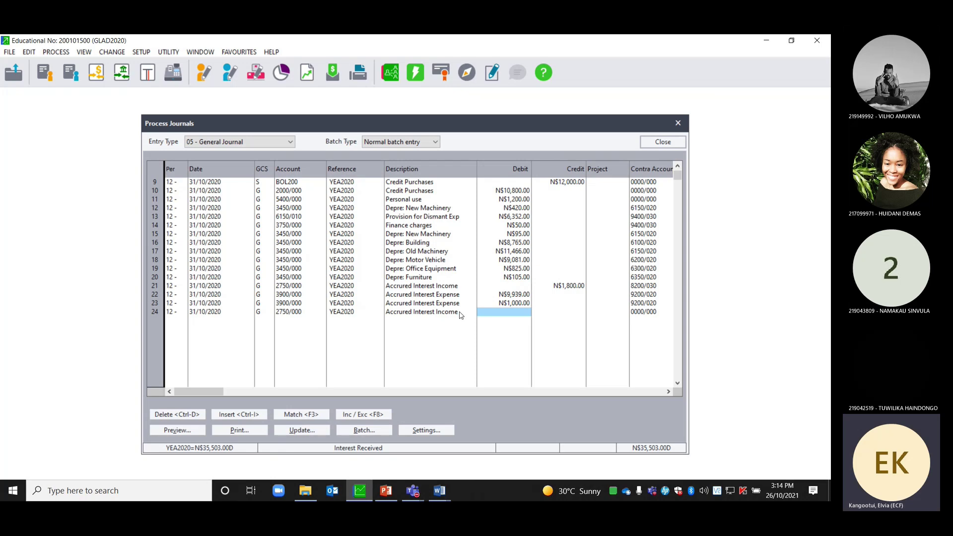
- Check the amount of the 6% debenture purchase, EFT 107, in the Part 2 Cash Books Bank Recon document and return to the journal
left_click(439, 491)
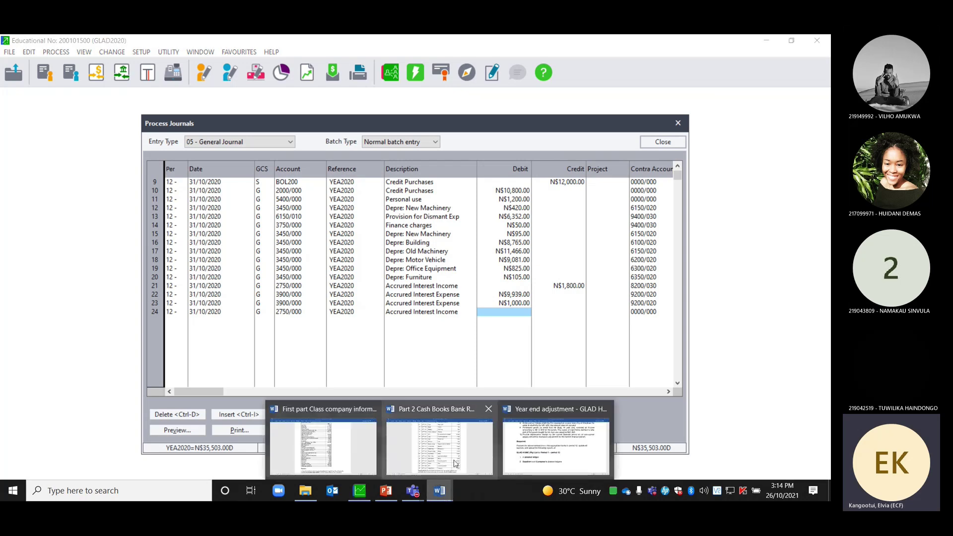
left_click(456, 463)
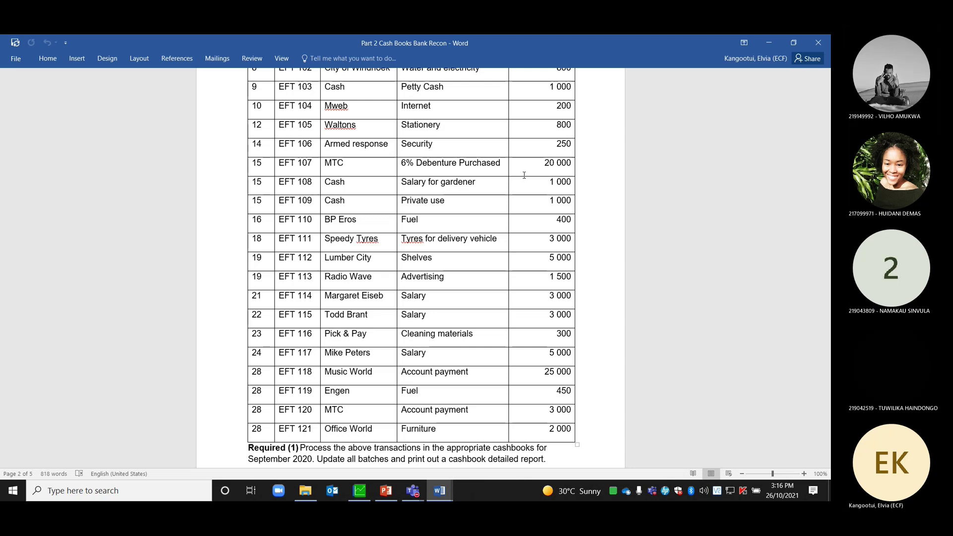
left_click(359, 492)
type("100")
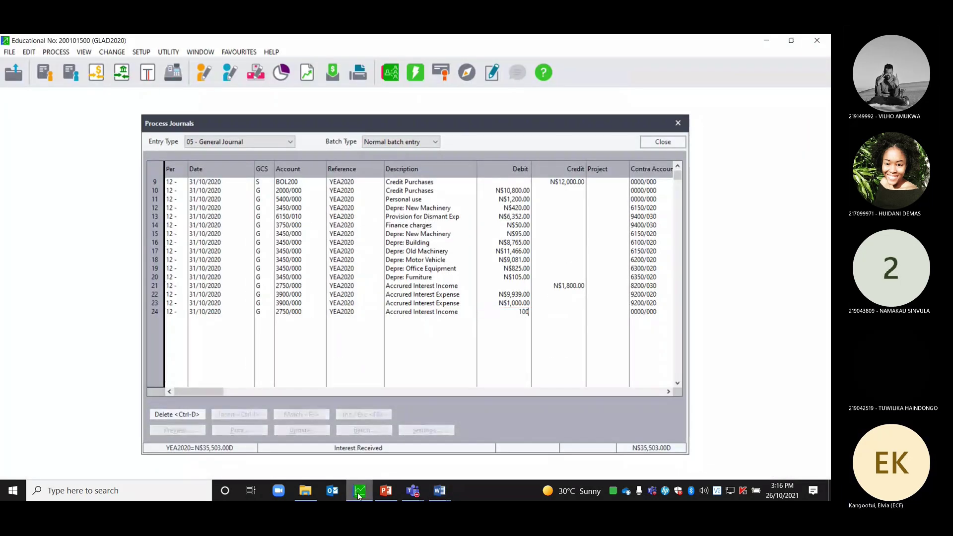
key("BackSpace")
key("BackSpace")
key("Tab")
key("shift+Tab")
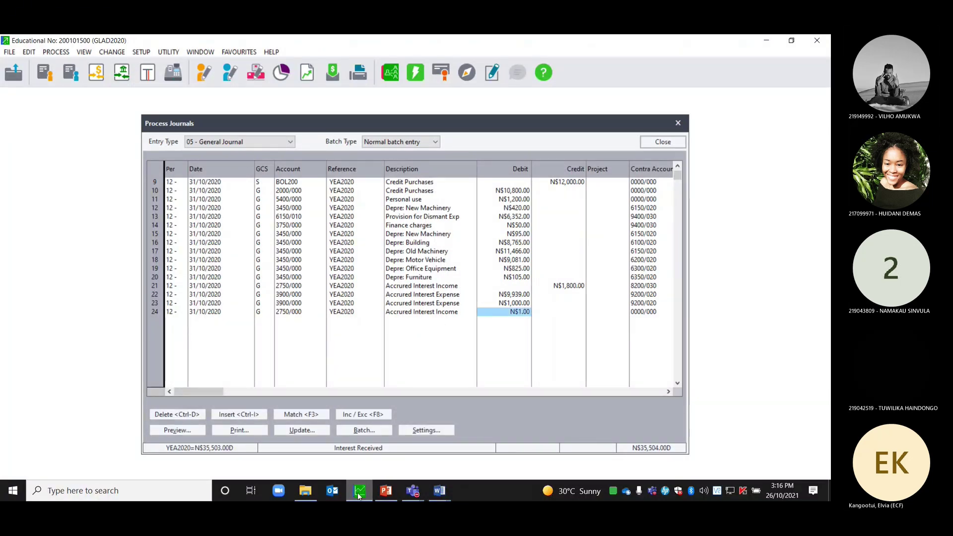
type("0")
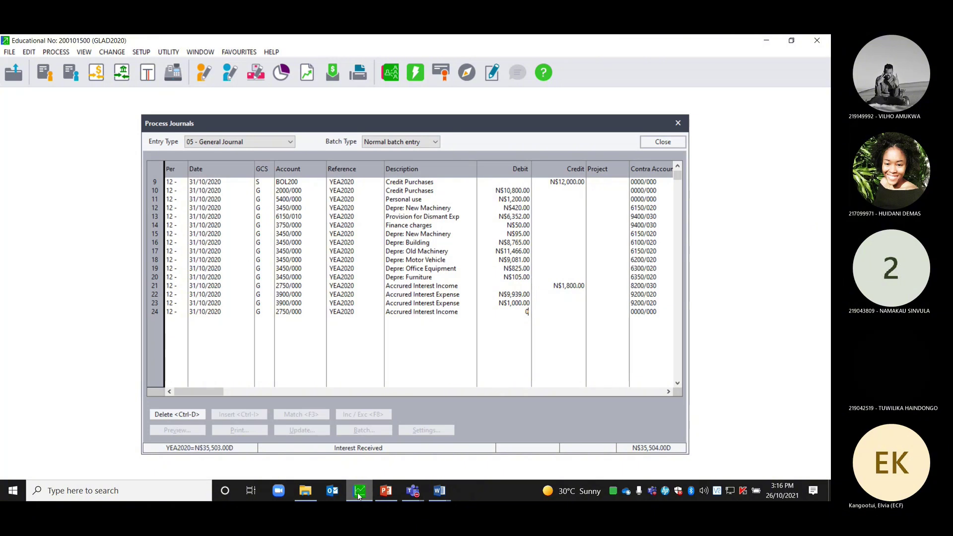
- Enter a credit of 100 on line 24, leaving its debit and project empty
key("Tab")
type("100")
key("Tab")
key("Tab")
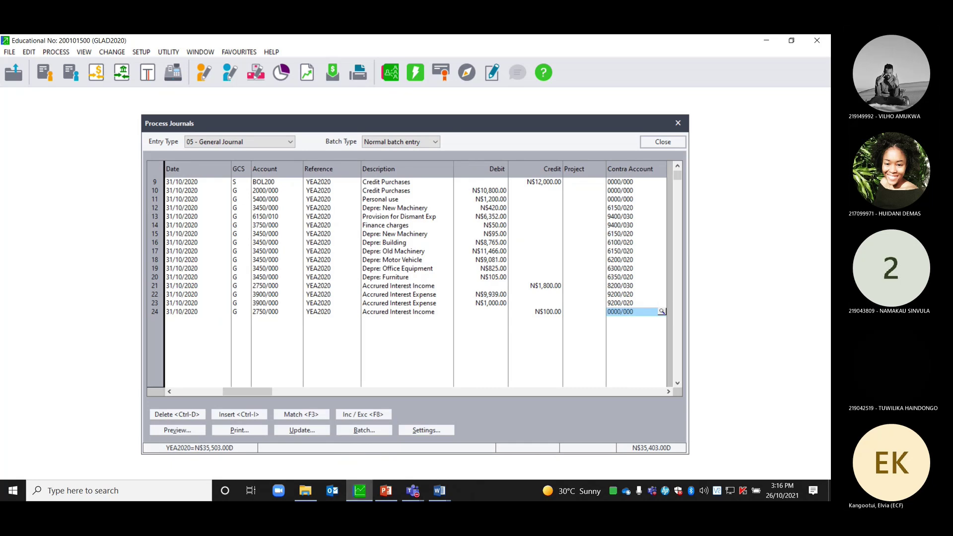
- Look up and select 8200/030 Accrued Income as line 24's contra account and complete the line
left_click(664, 312)
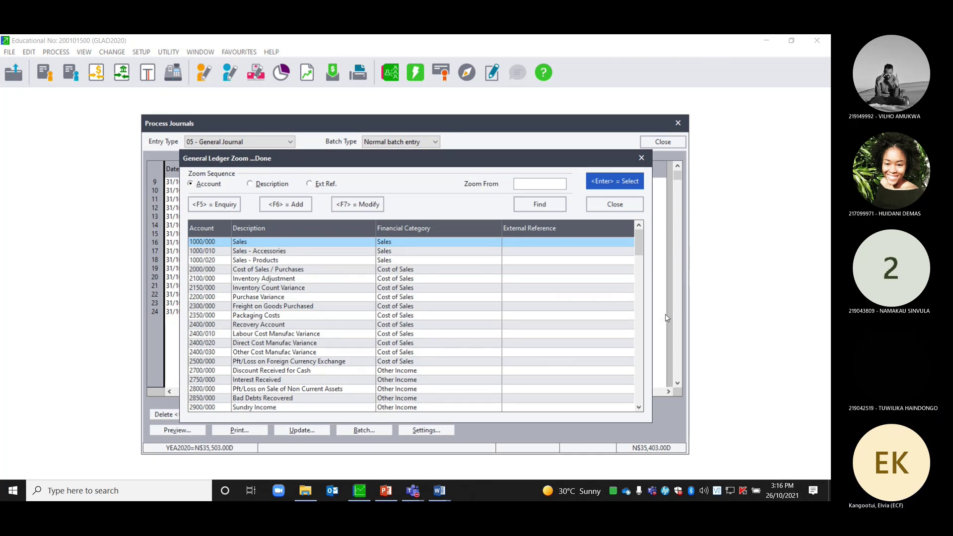
type("82")
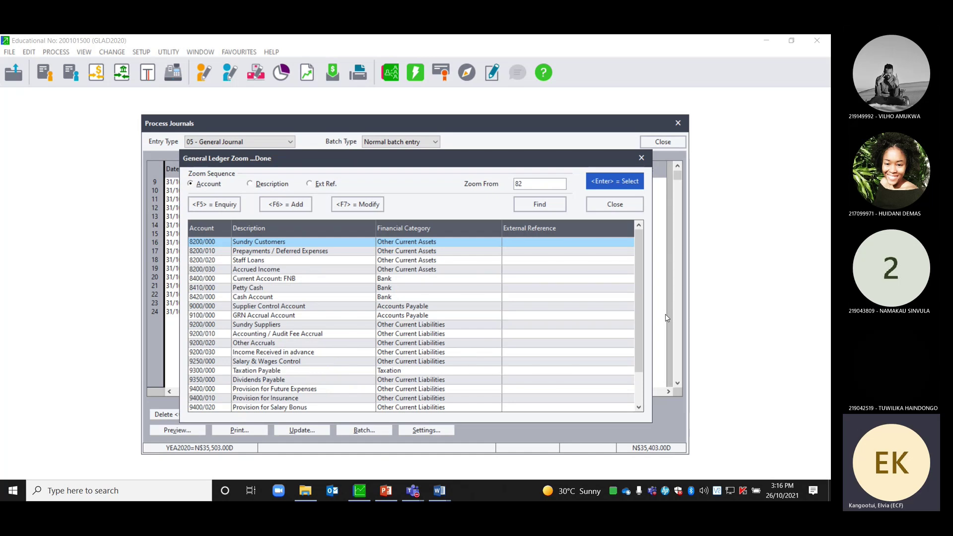
double_click(251, 272)
key("Return")
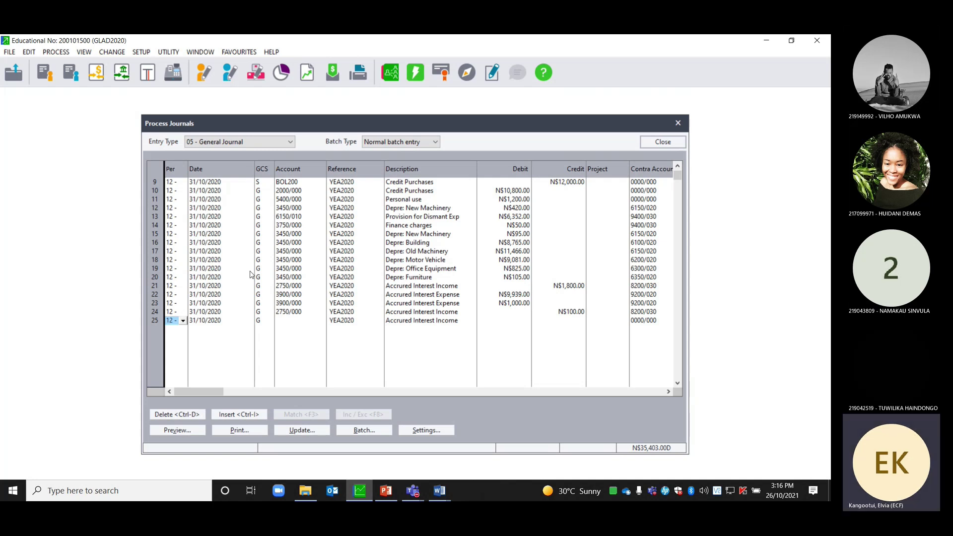
- Review the numbered list of adjustments in the Year end adjustment - GLAD HOME document
left_click(439, 491)
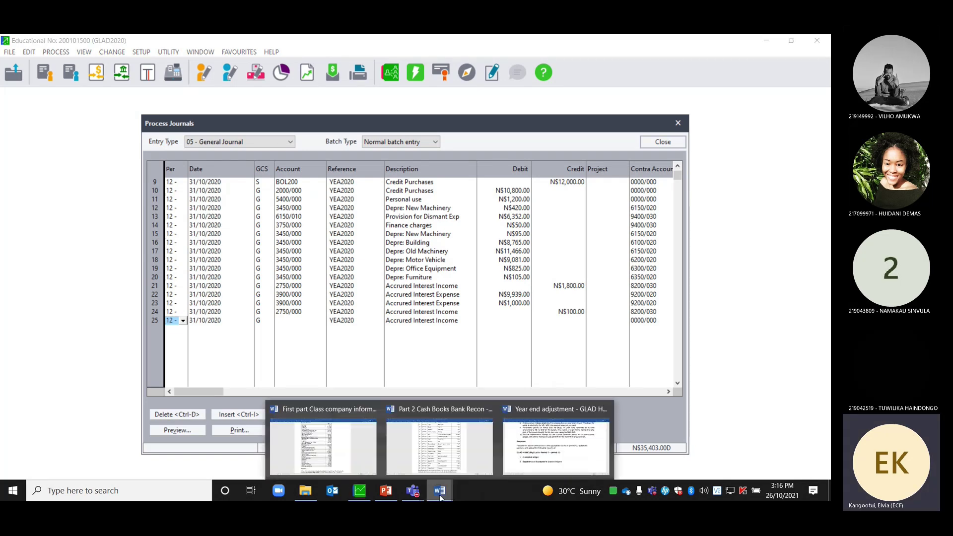
left_click(514, 463)
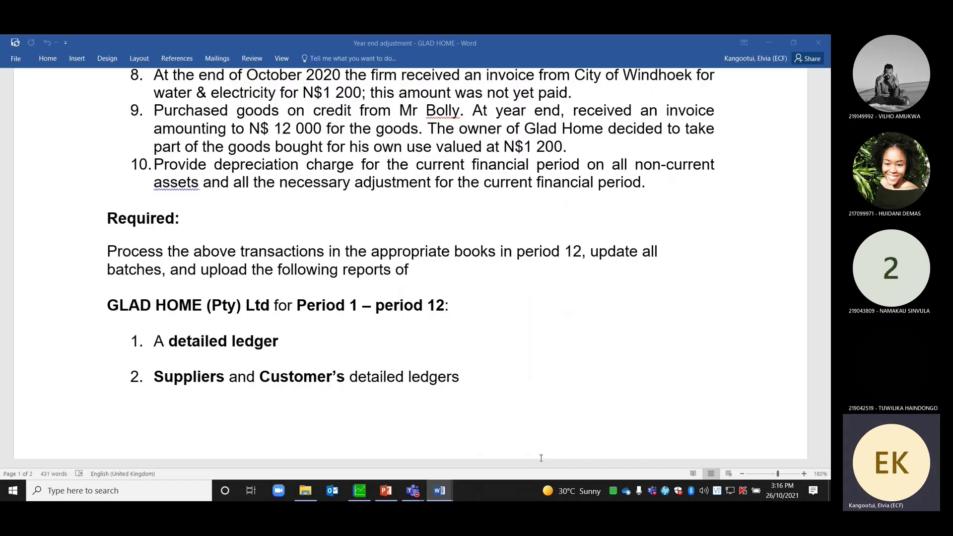
scroll(377, 251, "up", 10)
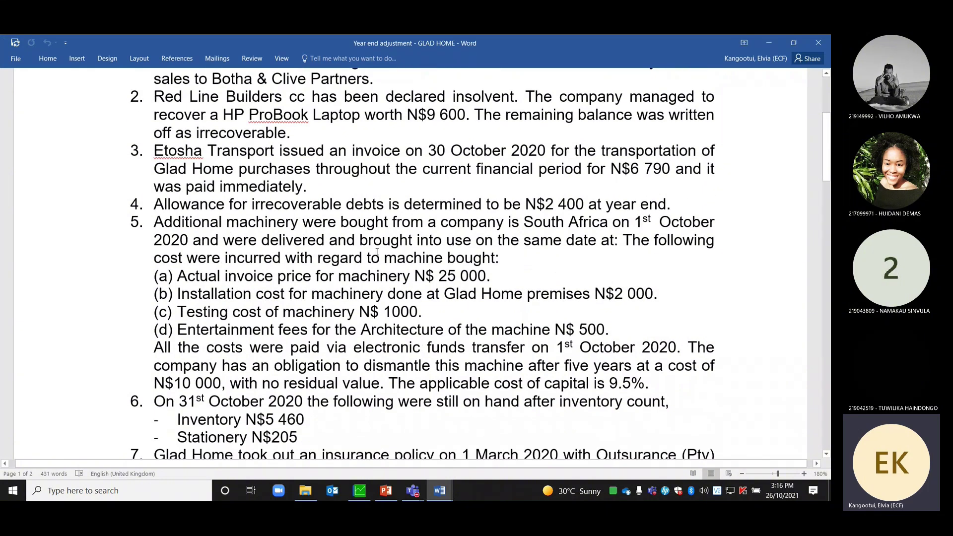
- Review the remaining items of the Year end adjustment - GLAD HOME document and return to the general journal in Sage Pastel
scroll(377, 252, "down", 2)
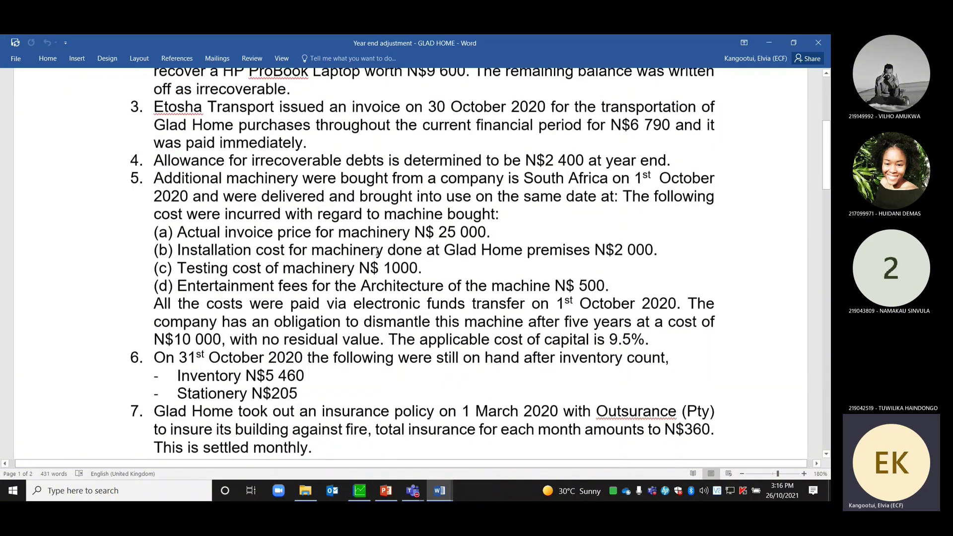
scroll(378, 252, "down", 20)
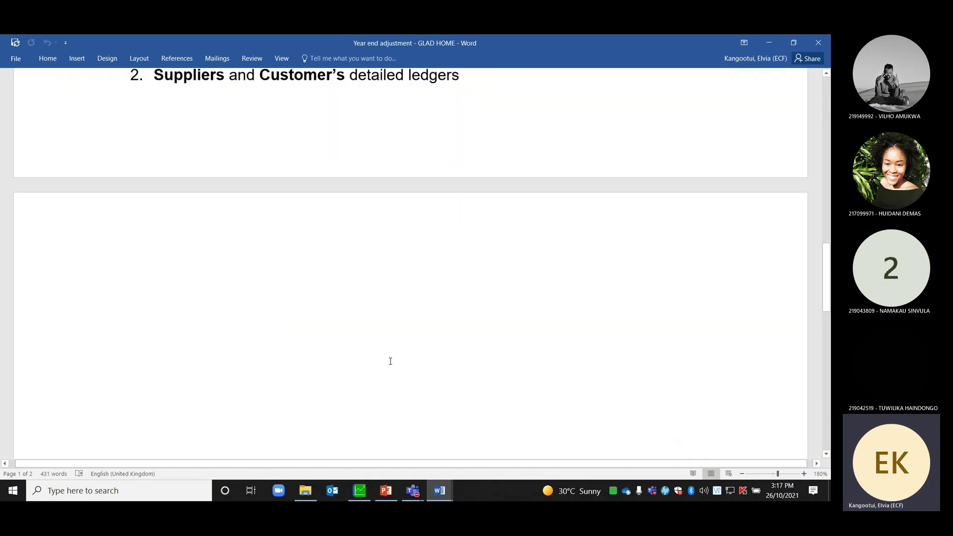
left_click(360, 489)
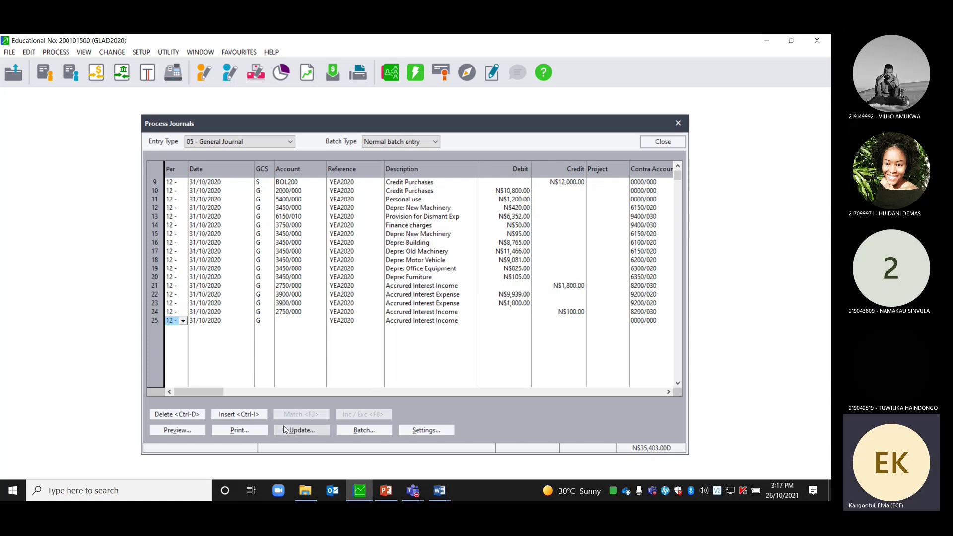
- Update only the current general journal batch to the ledger, confirm the update and close journal processing
left_click(317, 430)
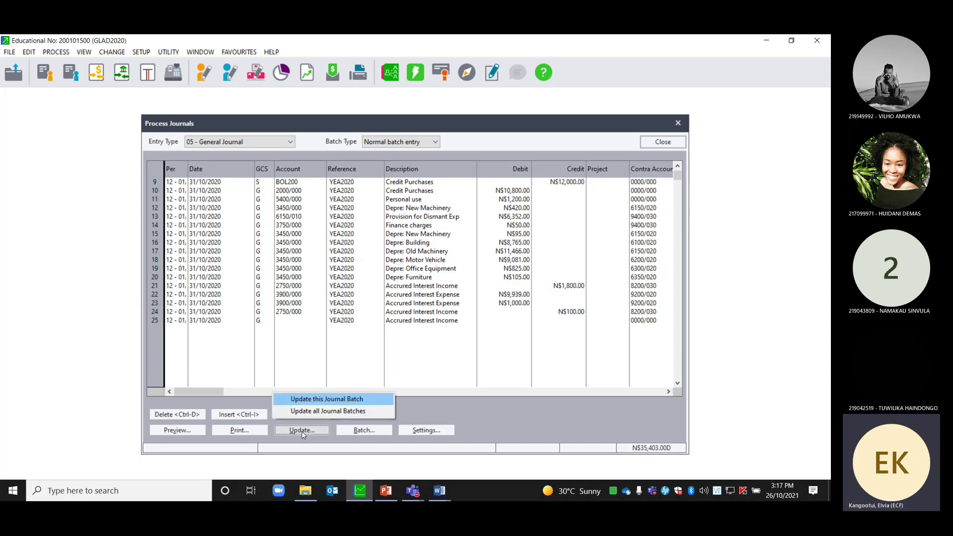
left_click(334, 400)
left_click(519, 276)
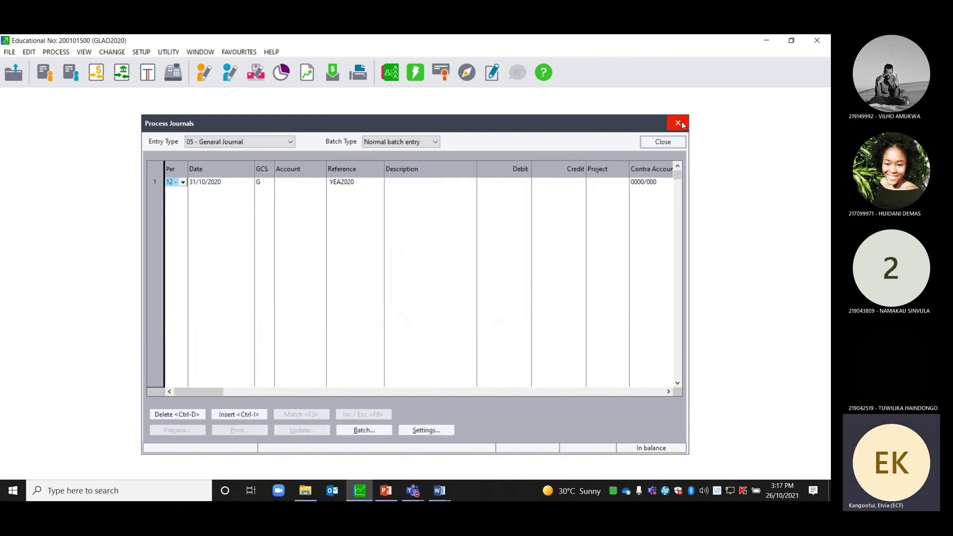
left_click(680, 123)
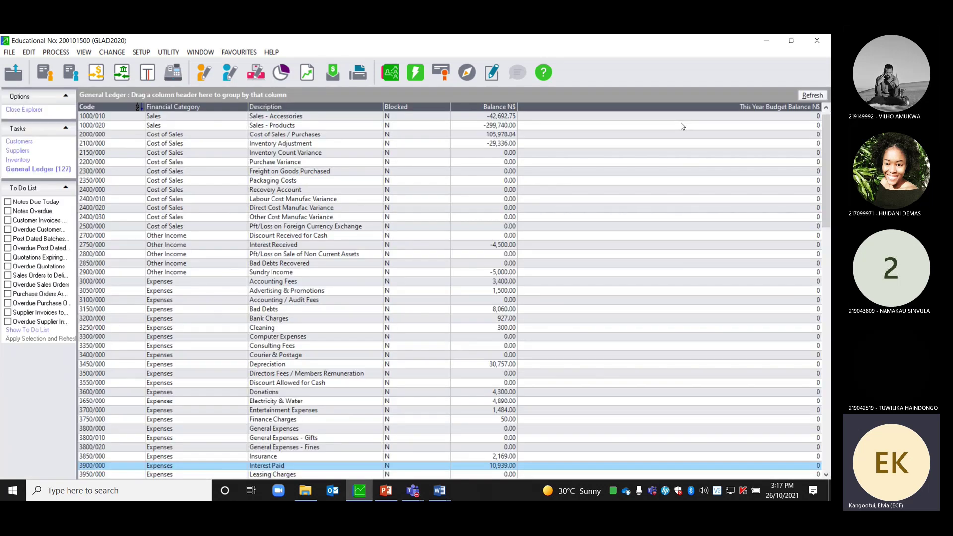
- Open cash book processing and check the payments and receipts batches of 8400/000 Current Account: FNB
left_click(55, 52)
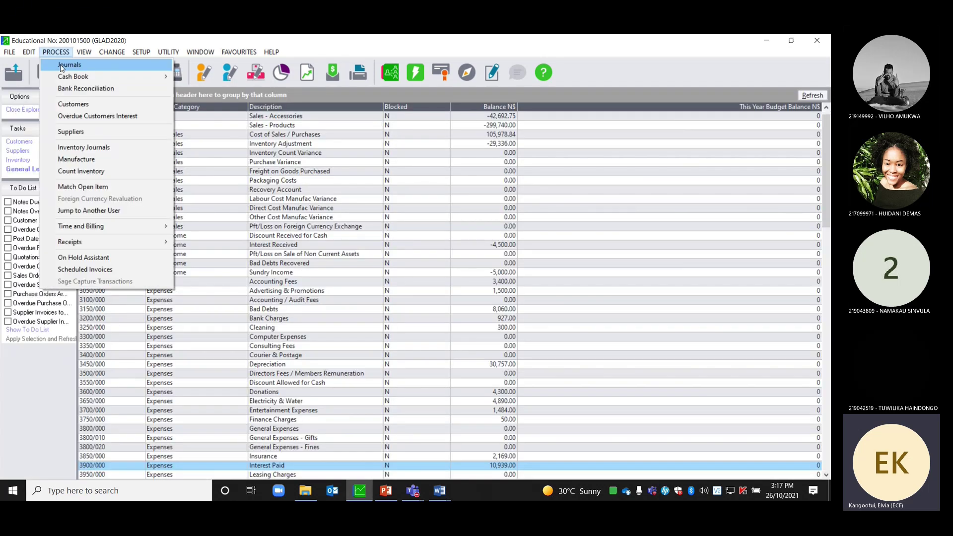
mouse_move(124, 76)
left_click(202, 76)
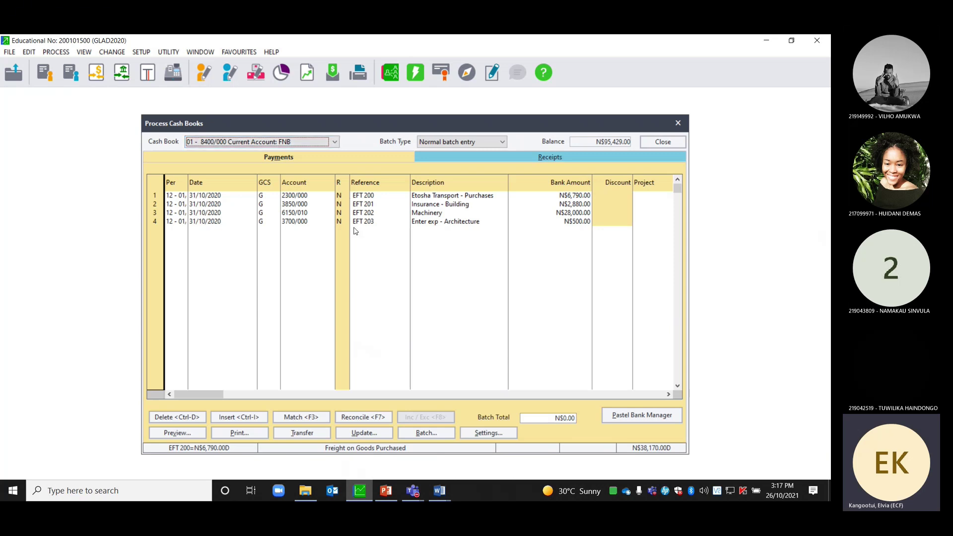
left_click(461, 155)
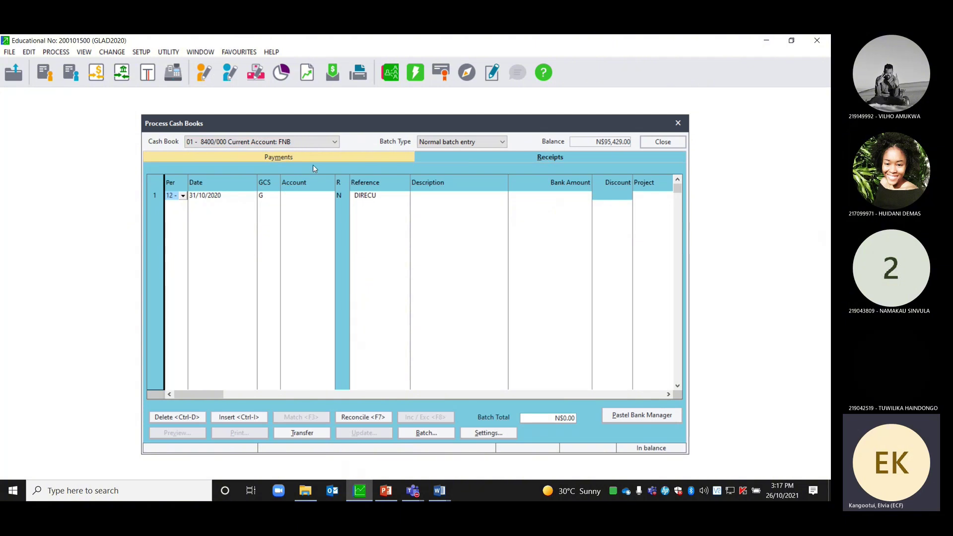
- Switch to cash book 03 - 8420/000 Cash Account and check its receipts and payments for open entries
left_click(333, 143)
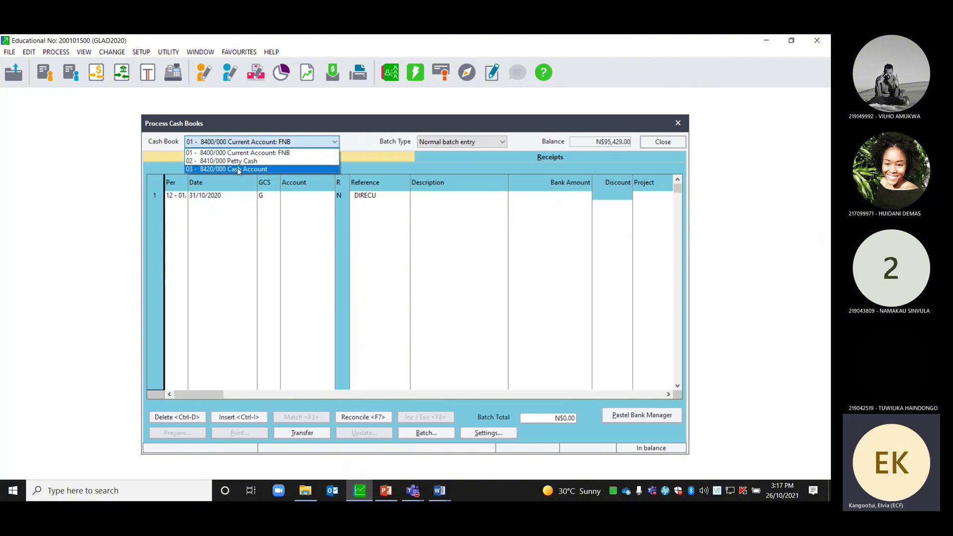
left_click(239, 170)
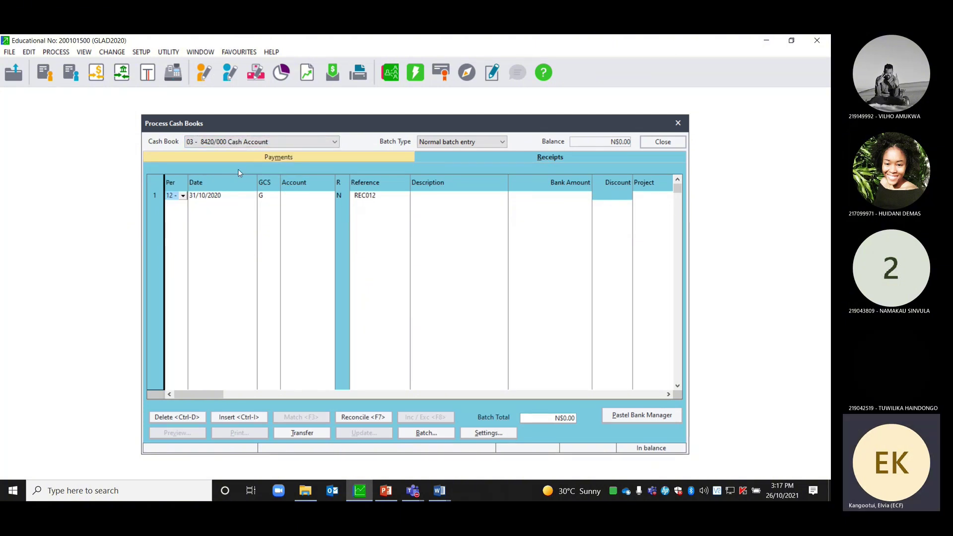
left_click(309, 157)
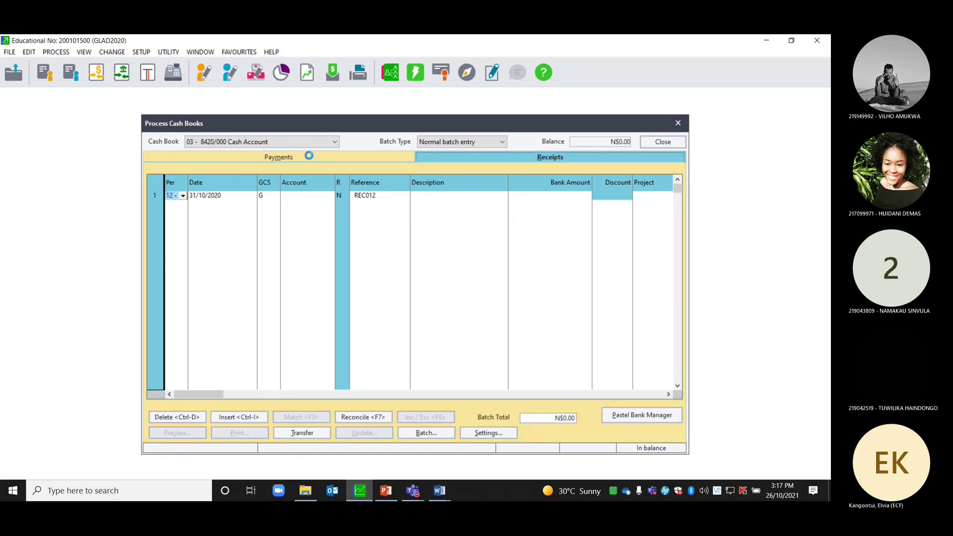
- Update the payments batch of cash book 01 Current Account: FNB without backup or printing, and close the cash book window
left_click(335, 142)
left_click(256, 152)
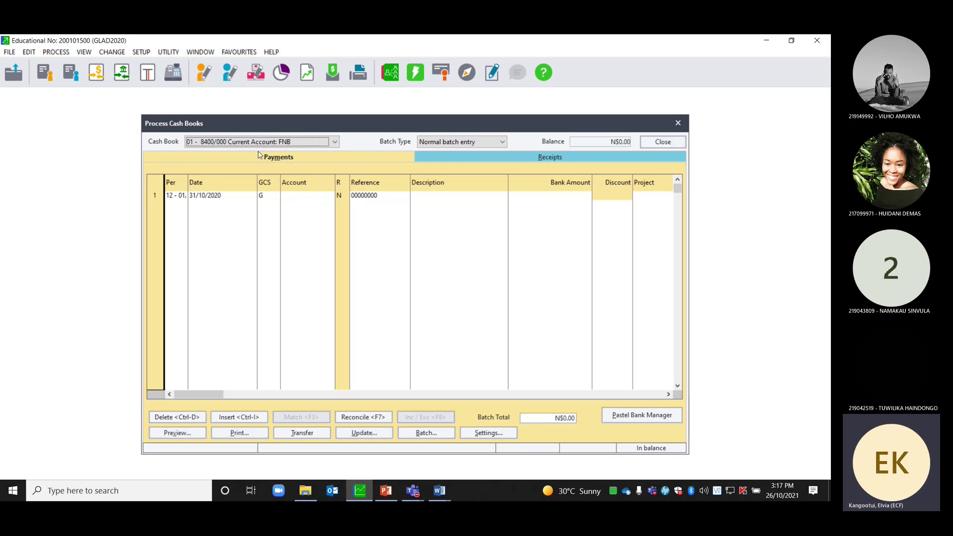
left_click(364, 434)
left_click(370, 397)
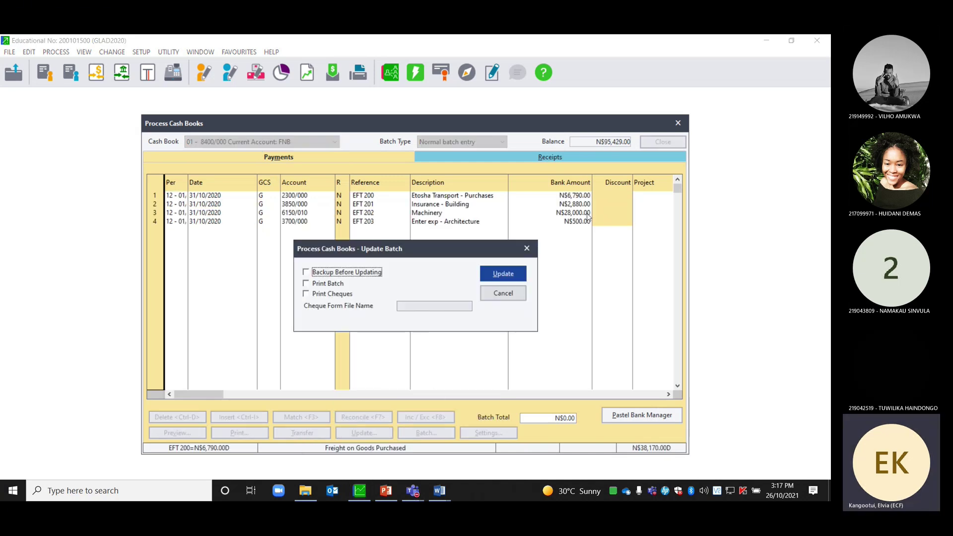
left_click(502, 275)
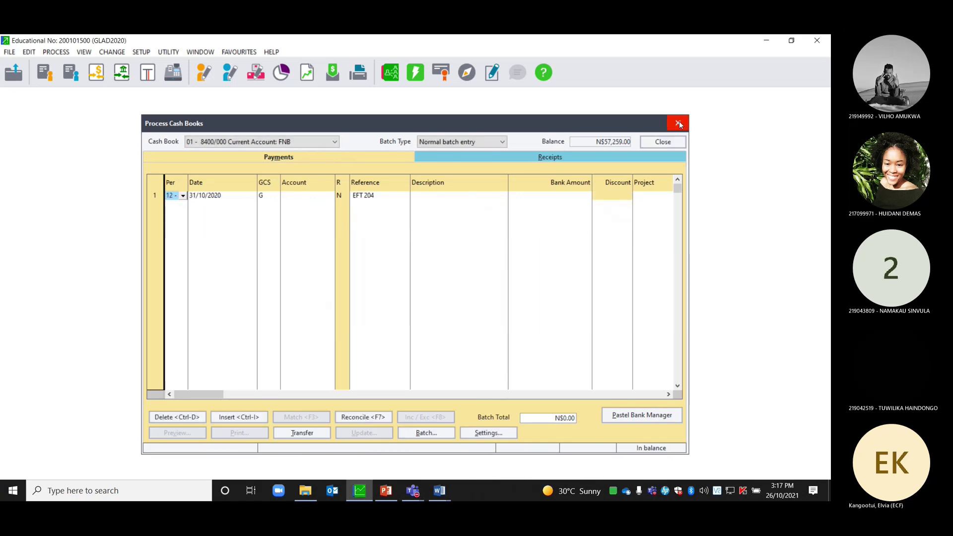
left_click(679, 123)
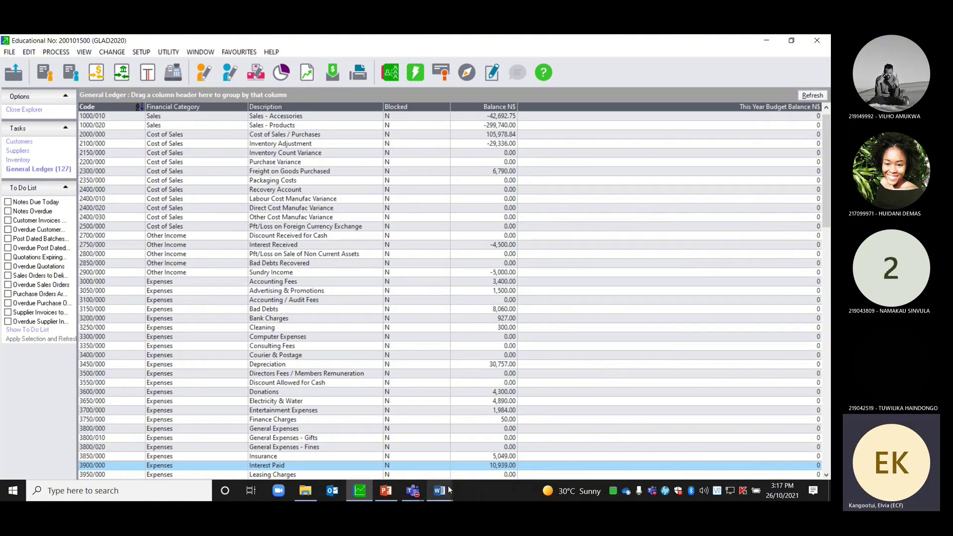
- Switch to the Year end adjustment - GLAD HOME document in Word and read which reports are required for periods 1 to 12
mouse_move(449, 491)
left_click(527, 437)
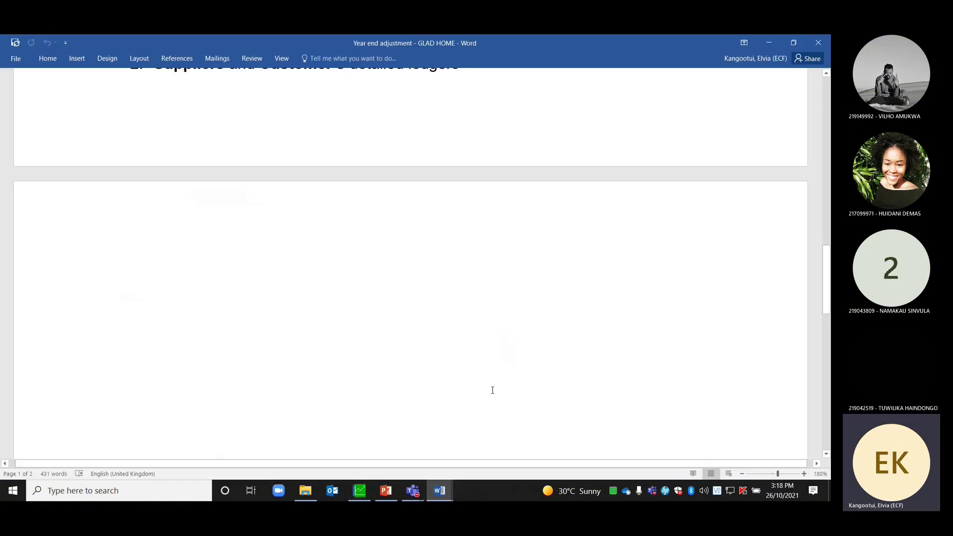
scroll(480, 373, "down", 1)
scroll(480, 373, "up", 5)
scroll(480, 375, "down", 2)
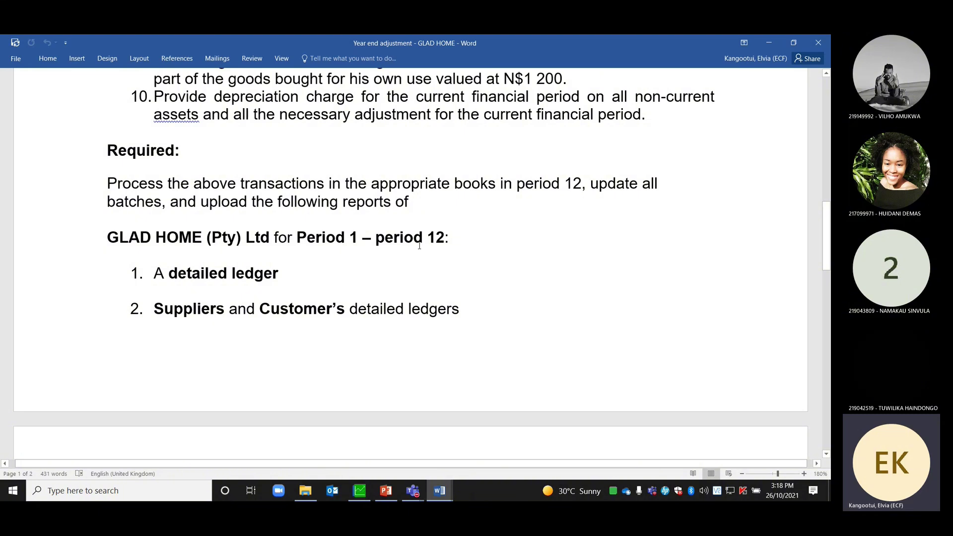
- Switch back to the accounting program and run the general ledger detailed ledger to screen for periods 01 November 2019 to 12 October 2020
left_click(370, 497)
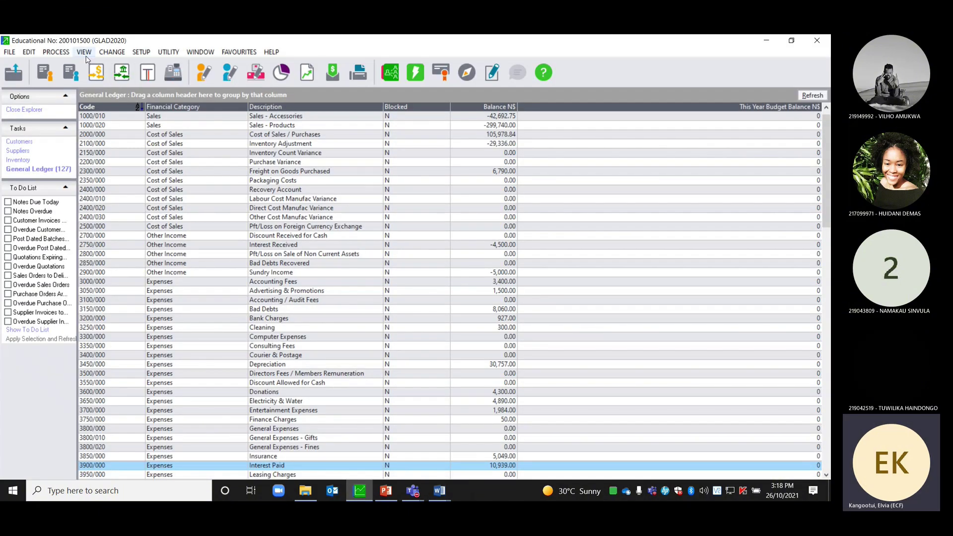
left_click(84, 52)
mouse_move(102, 92)
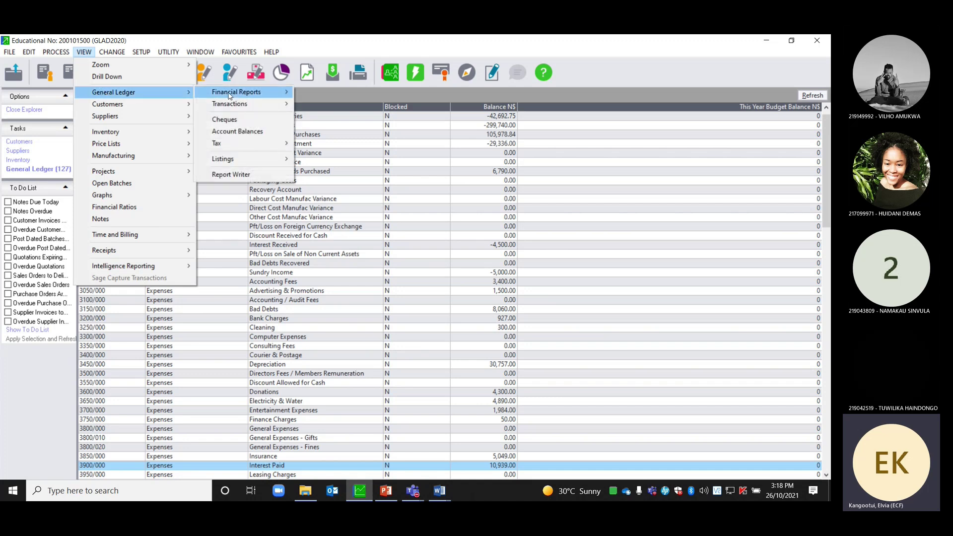
mouse_move(250, 101)
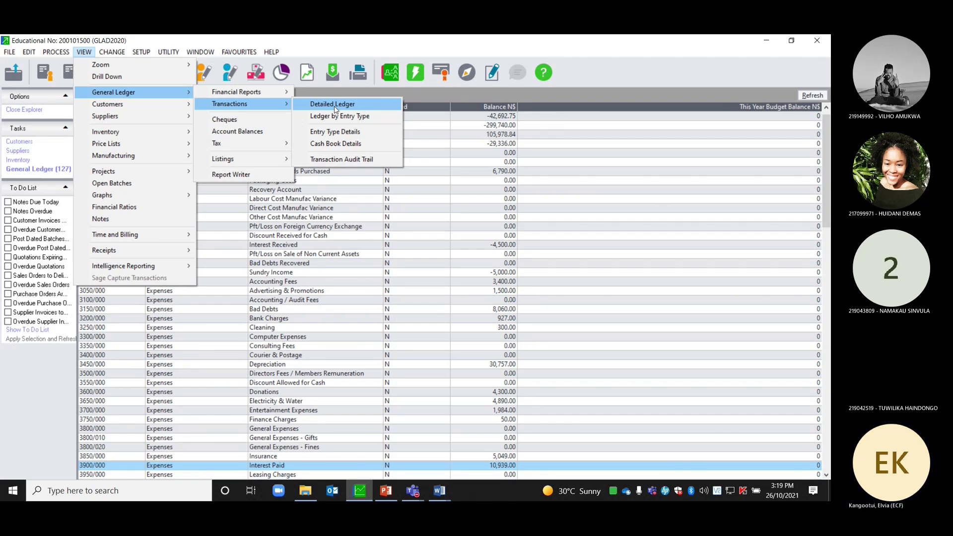
left_click(335, 106)
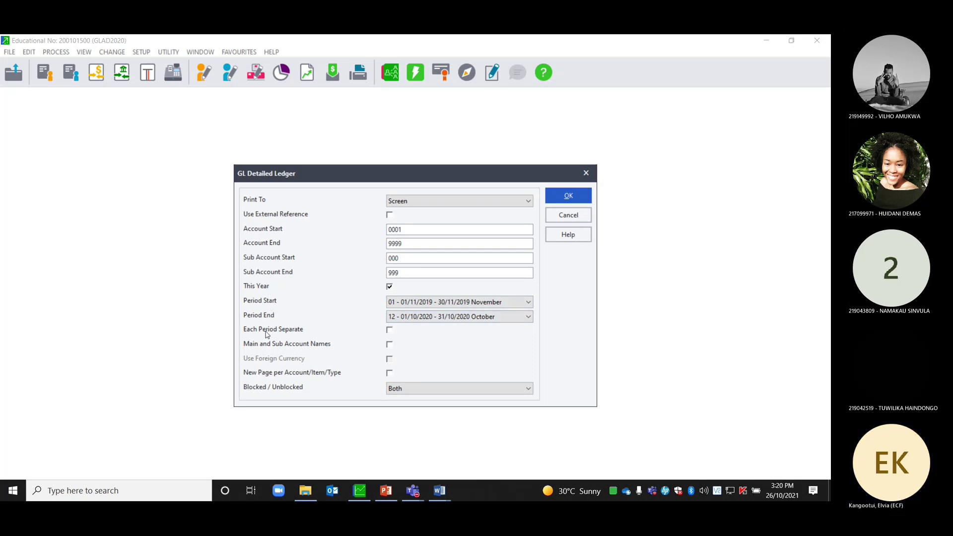
left_click(529, 302)
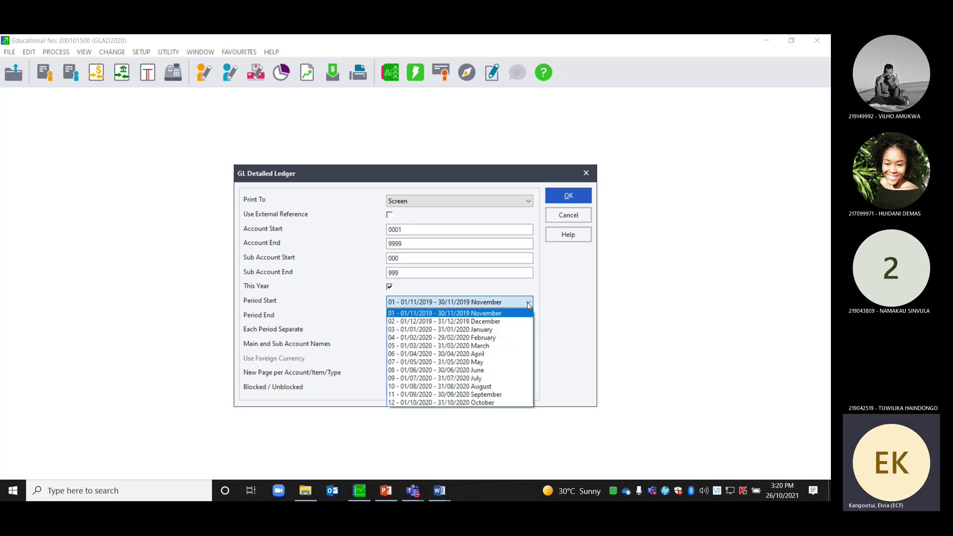
left_click(314, 309)
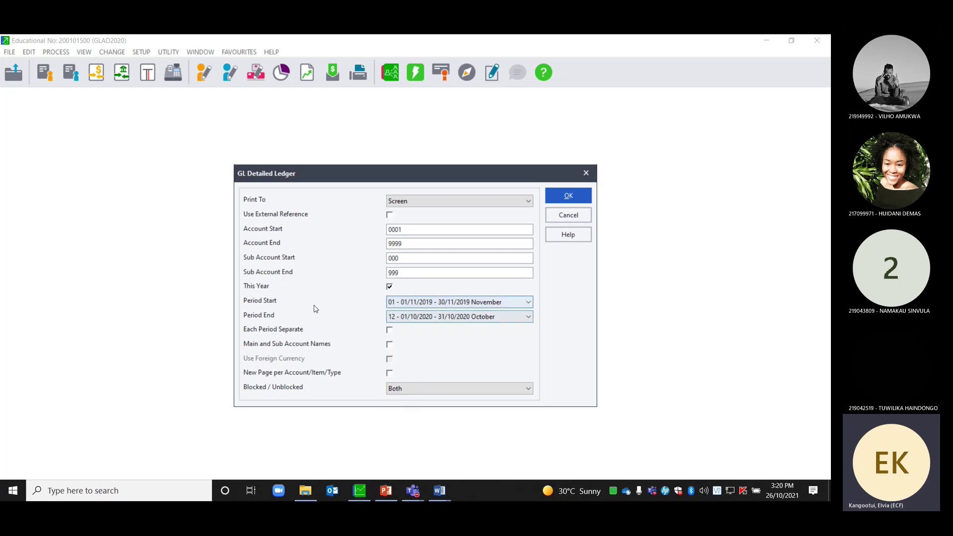
left_click(529, 316)
left_click(489, 416)
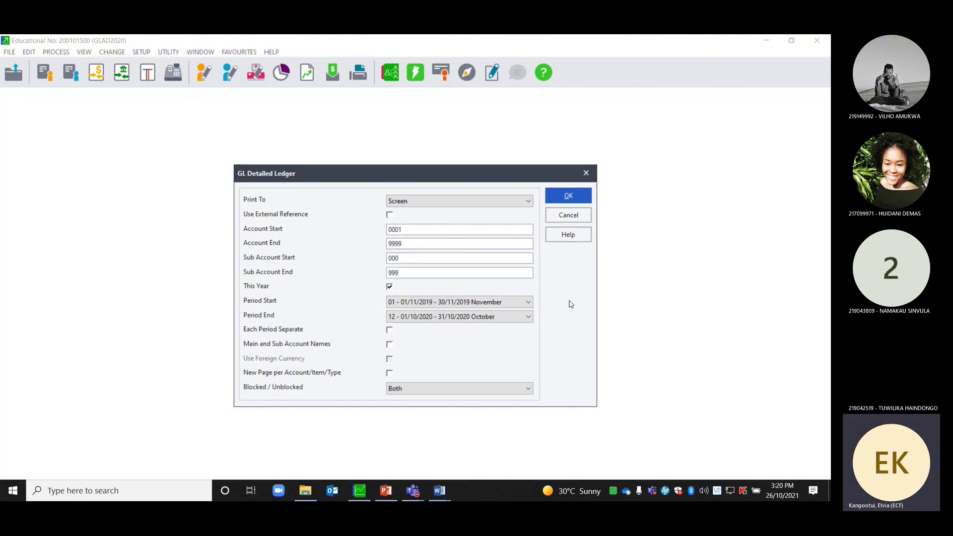
left_click(580, 201)
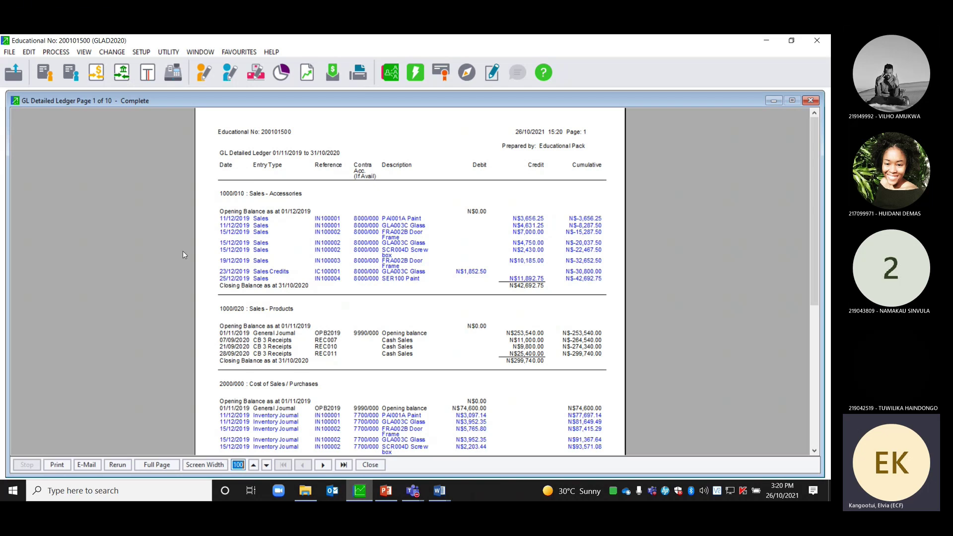
- Page through the general ledger detailed ledger up to page 3, examine the account entries, and close the report
left_click(323, 465)
scroll(415, 287, "up", 5)
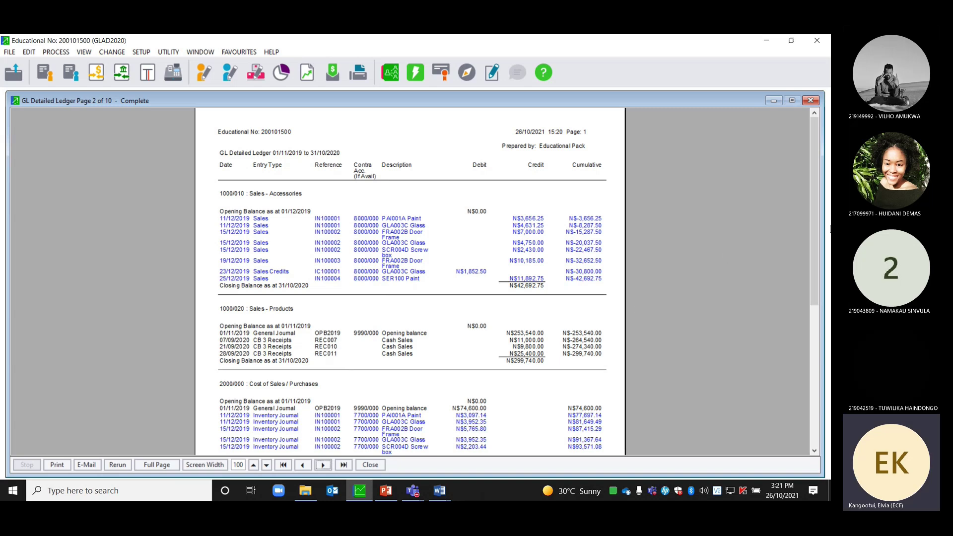
left_click_drag(820, 237, 798, 405)
left_click(322, 466)
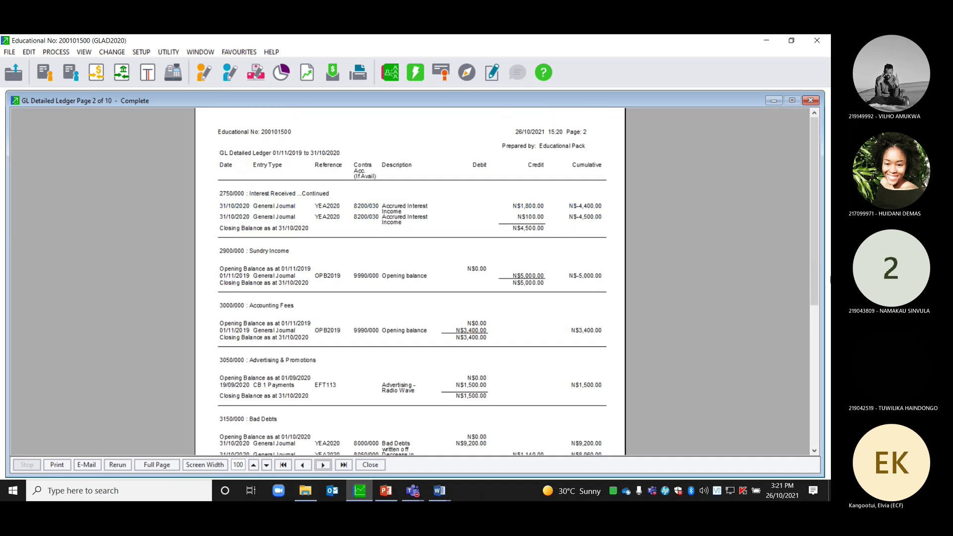
left_click_drag(814, 239, 830, 359)
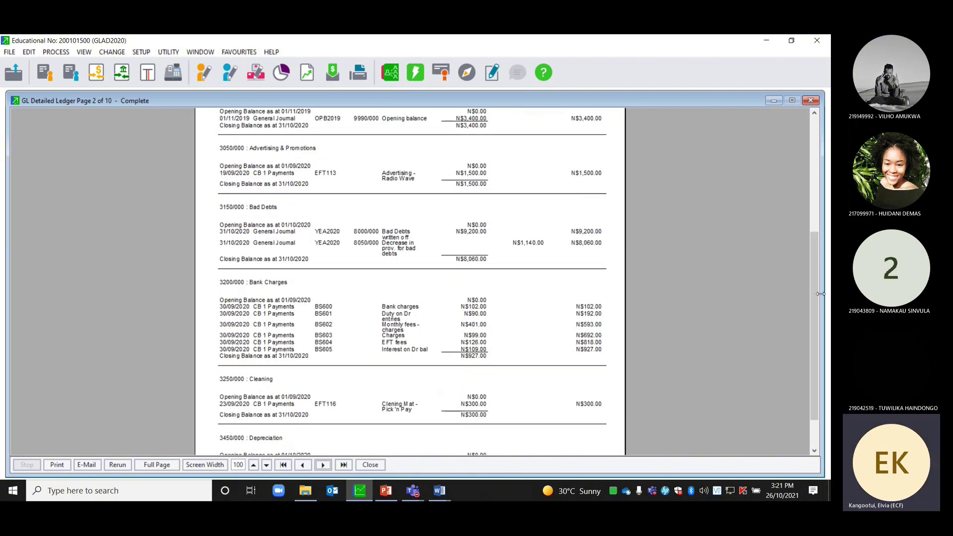
left_click_drag(813, 291, 828, 354)
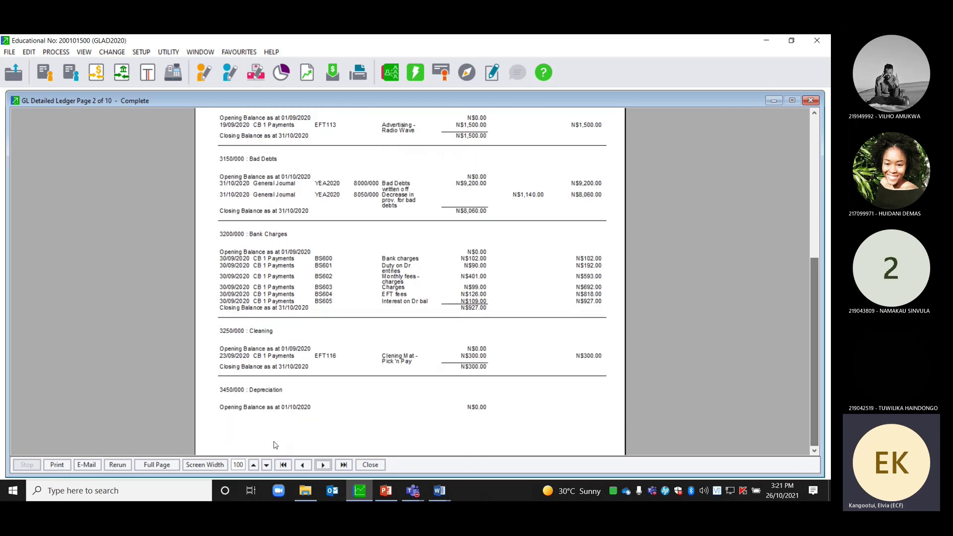
left_click(322, 465)
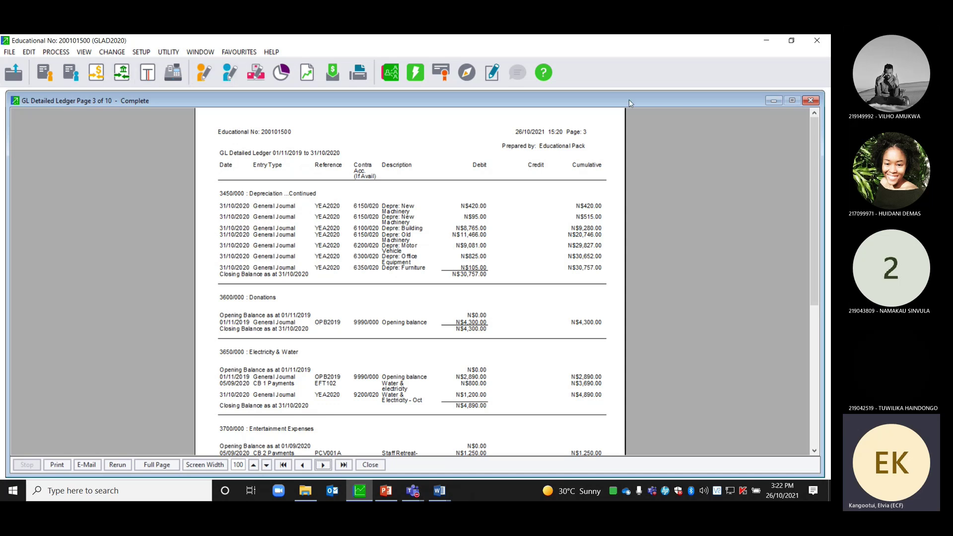
scroll(492, 292, "down", 10)
scroll(490, 292, "up", 5)
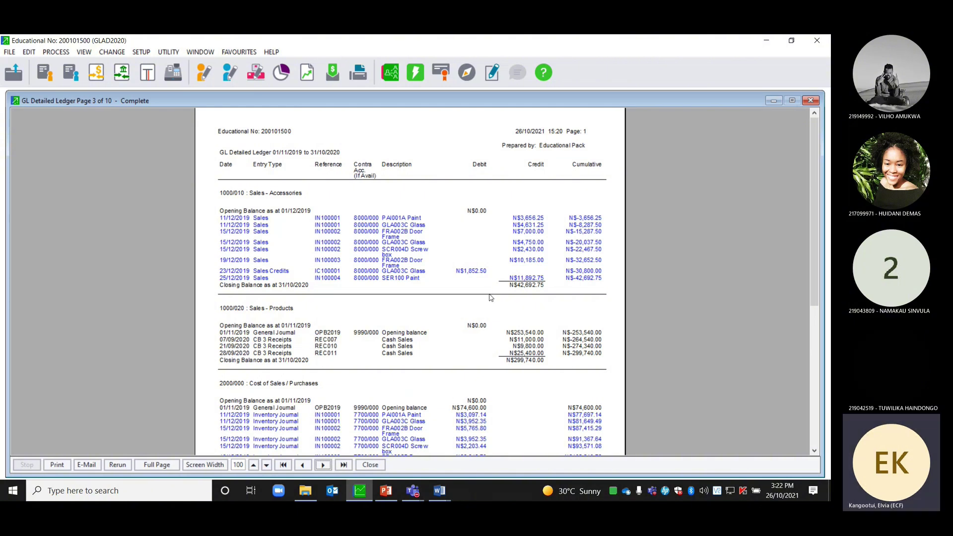
left_click(810, 101)
- Run the customer detailed ledger by customer to screen for periods 01 to 12, look over its entries, and minimise the report
left_click(83, 52)
mouse_move(108, 104)
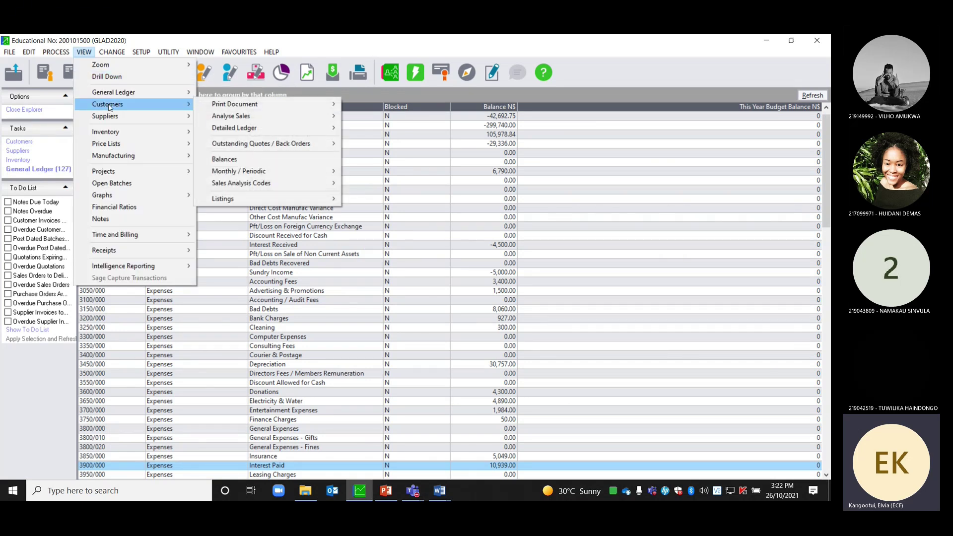
mouse_move(286, 128)
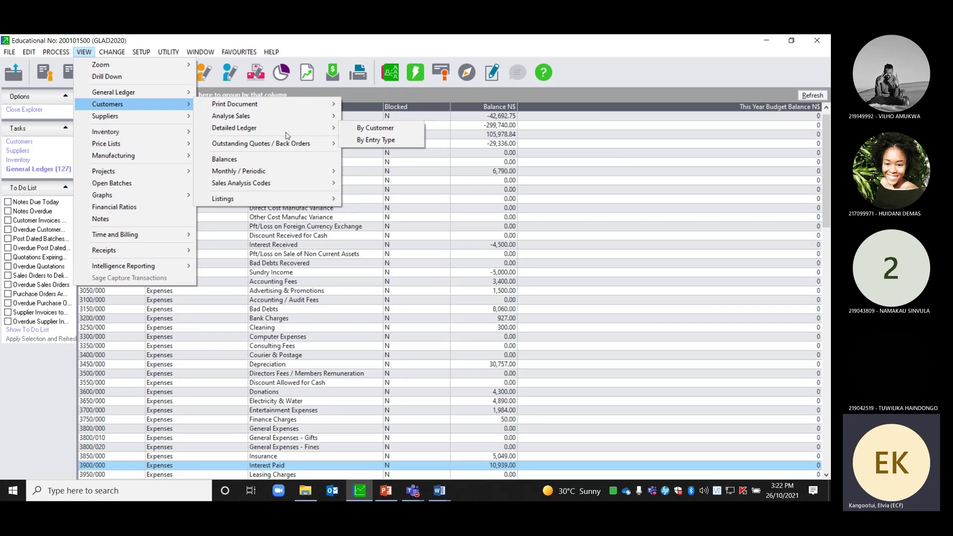
left_click(383, 128)
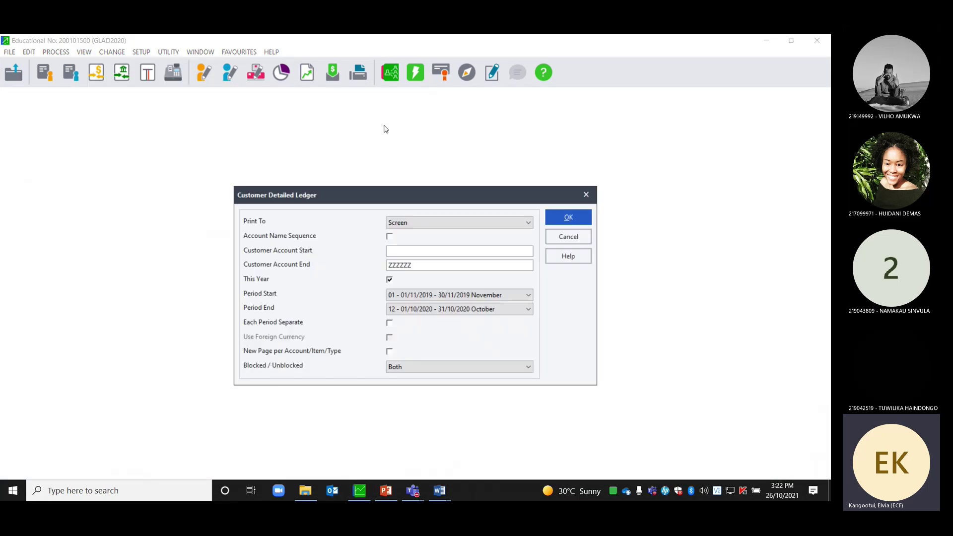
left_click(590, 224)
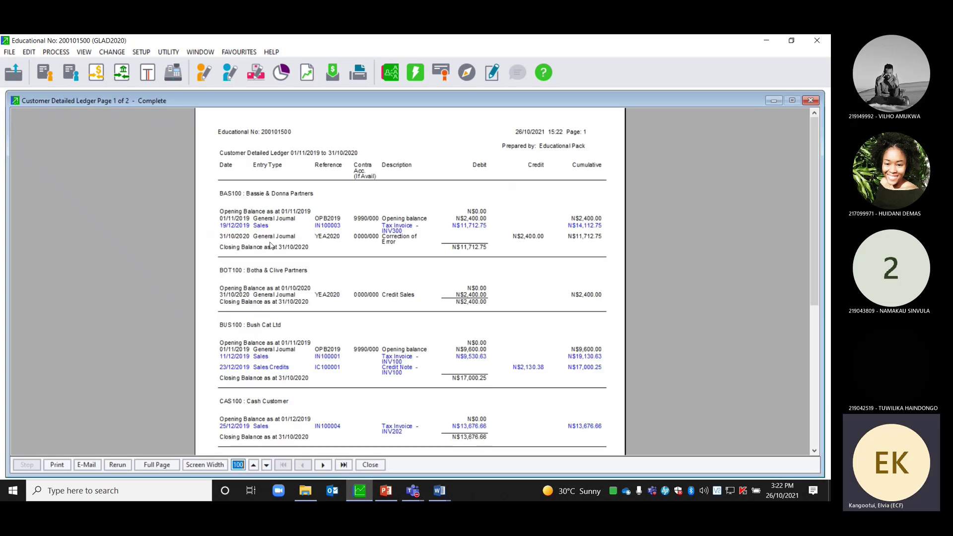
left_click_drag(814, 213, 830, 227)
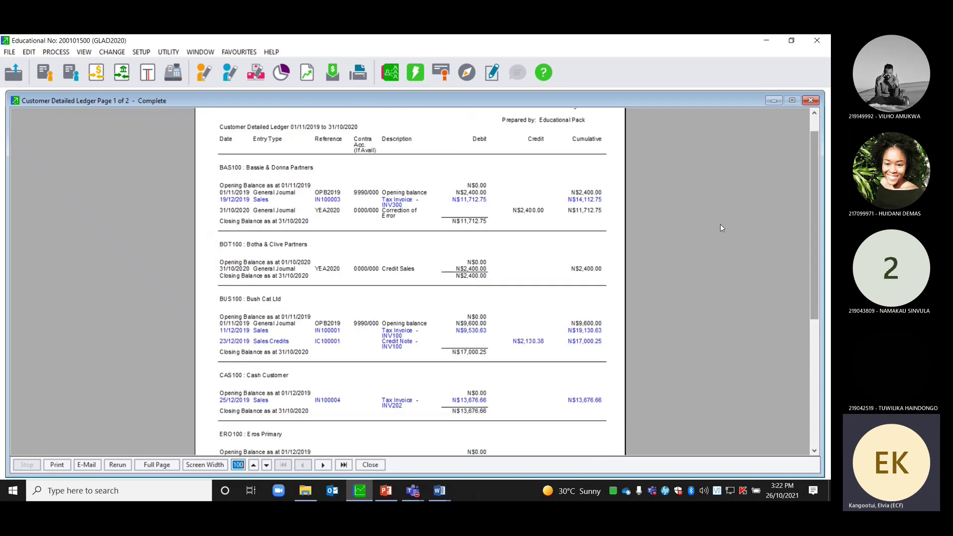
left_click(774, 101)
- Run the supplier detailed ledger to screen for periods 01 to 12 and review the supplier entries through to the end of the report
left_click(84, 52)
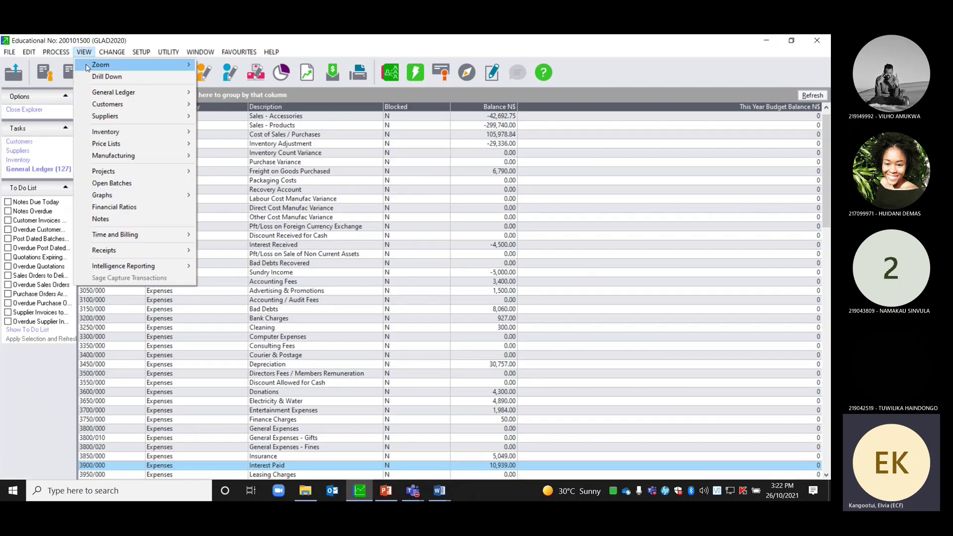
mouse_move(118, 121)
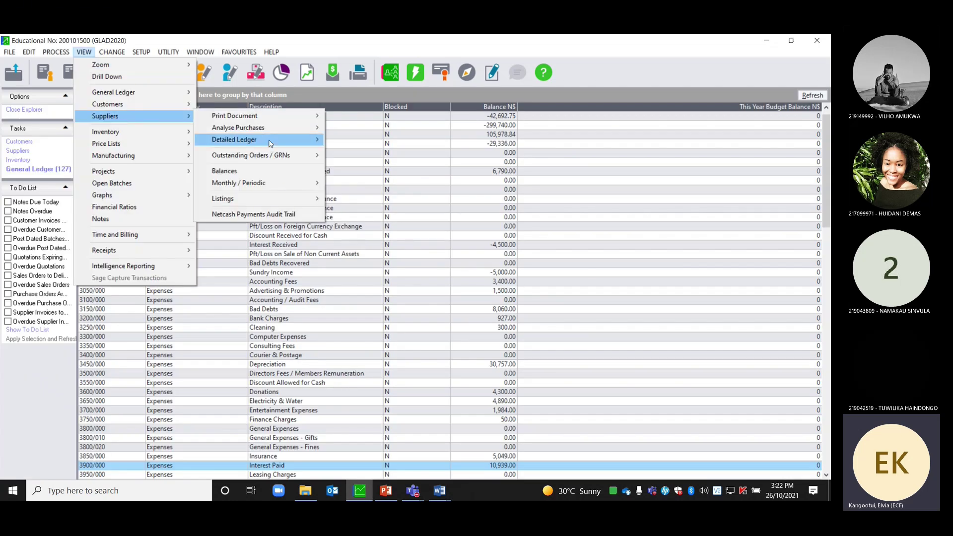
mouse_move(291, 140)
left_click(357, 140)
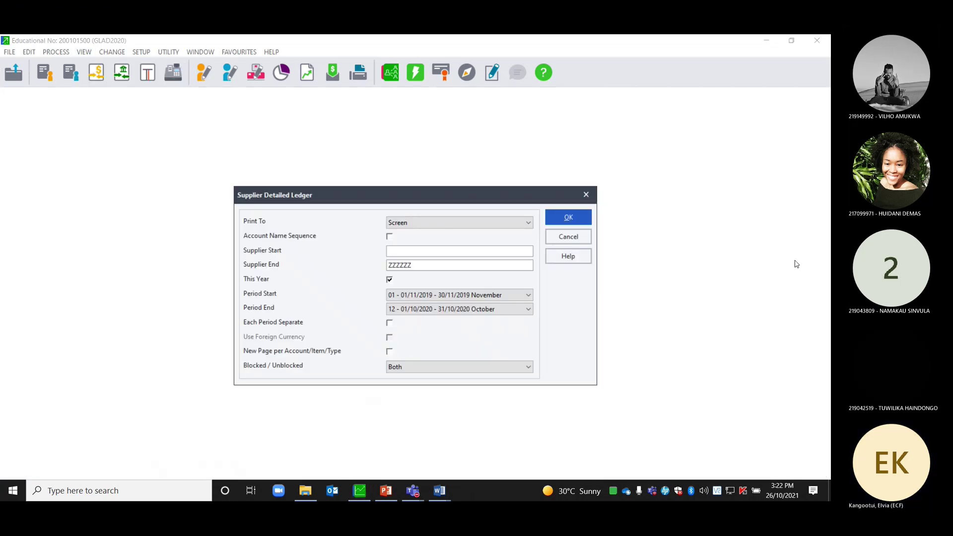
left_click(565, 218)
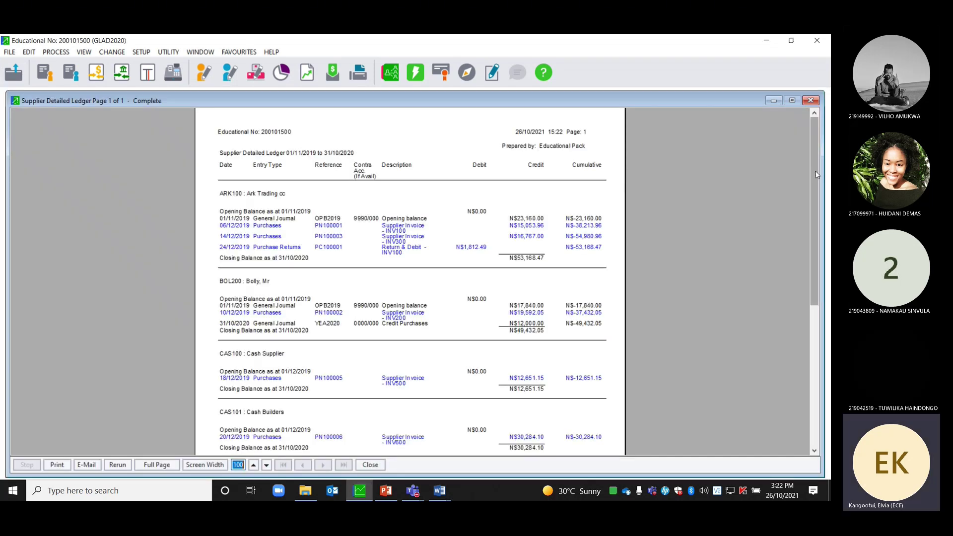
left_click_drag(817, 175, 825, 301)
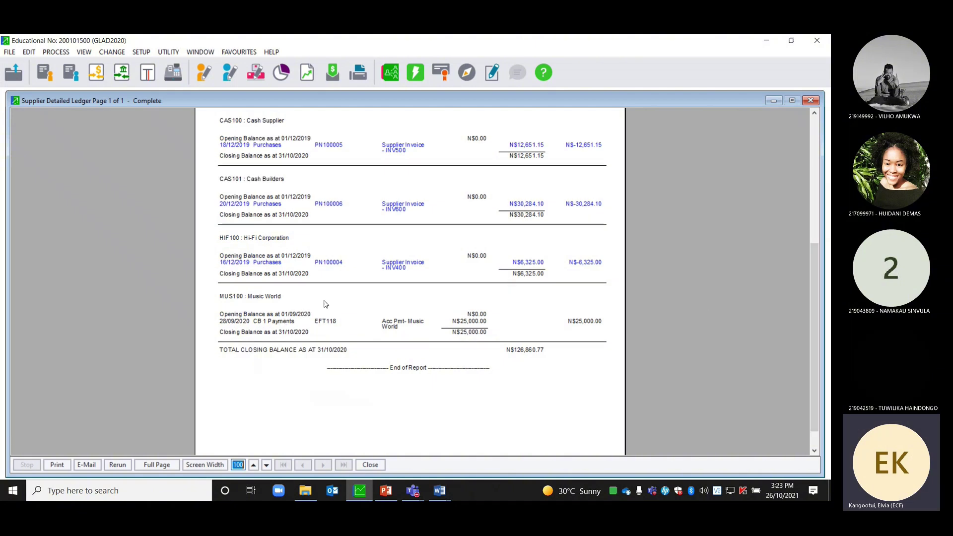
scroll(325, 304, "up", 3)
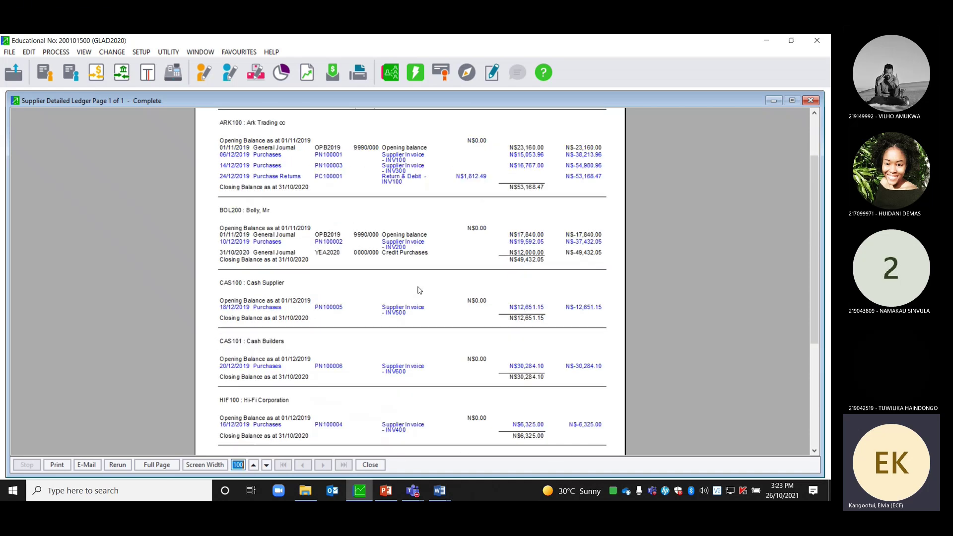
scroll(419, 293, "up", 2)
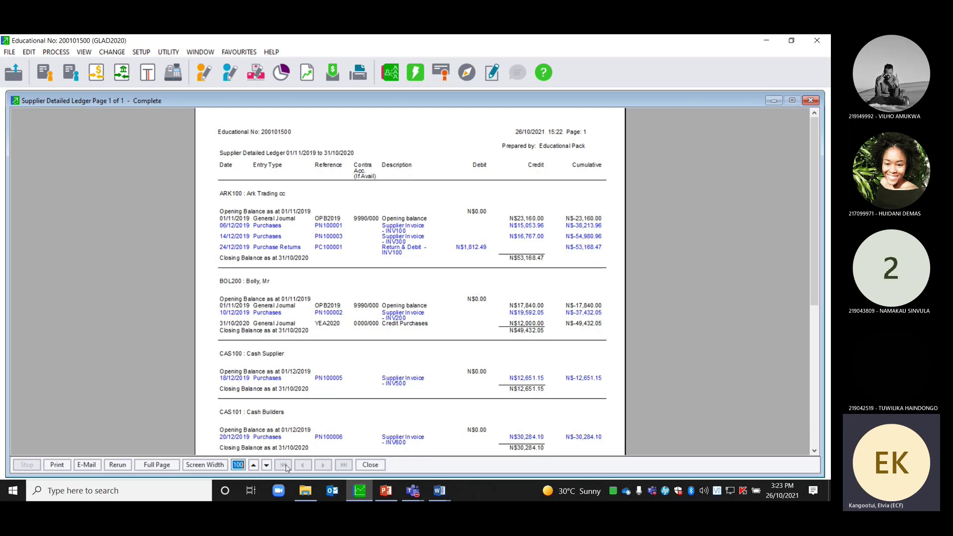
- Switch to the Class 8 Slides presentation in PowerPoint and show slide 5 on what year-end adjustments comprise
left_click(386, 491)
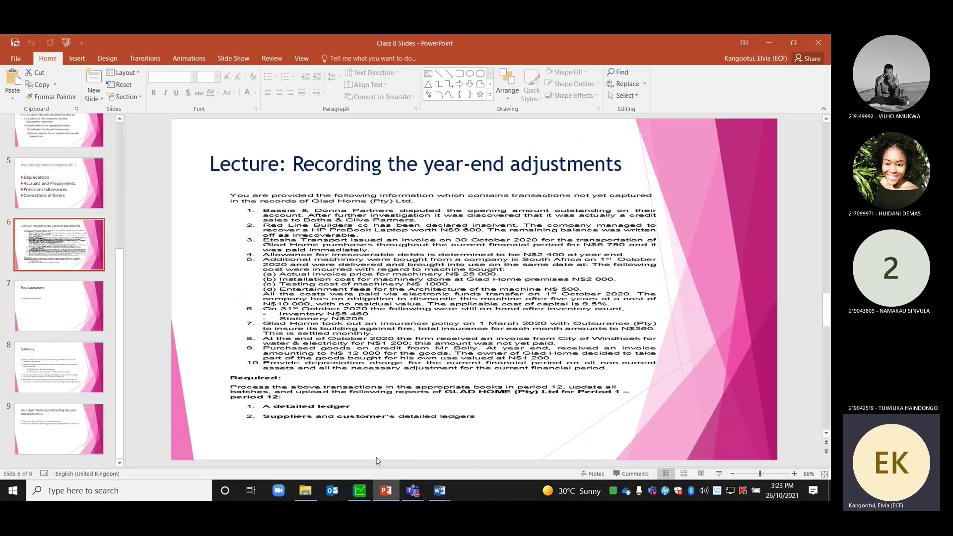
left_click(68, 198)
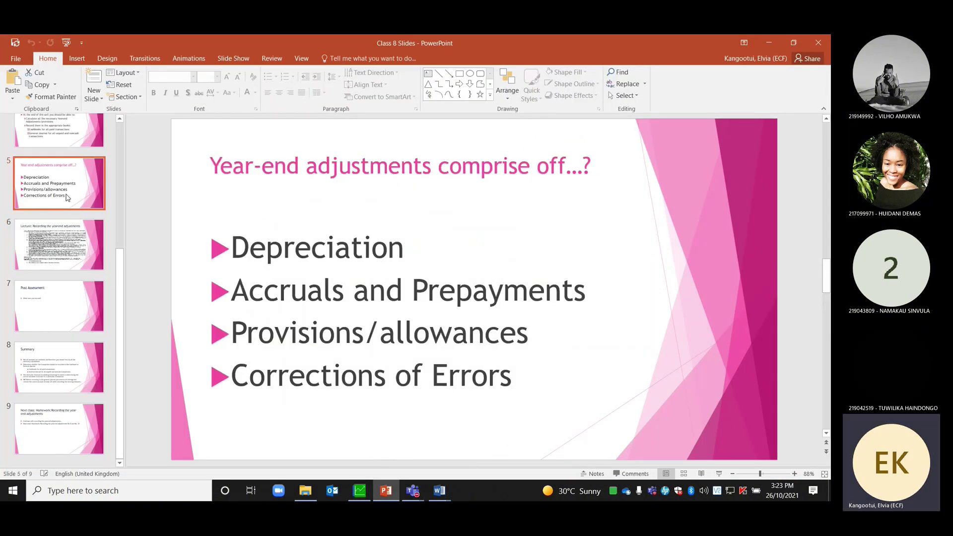
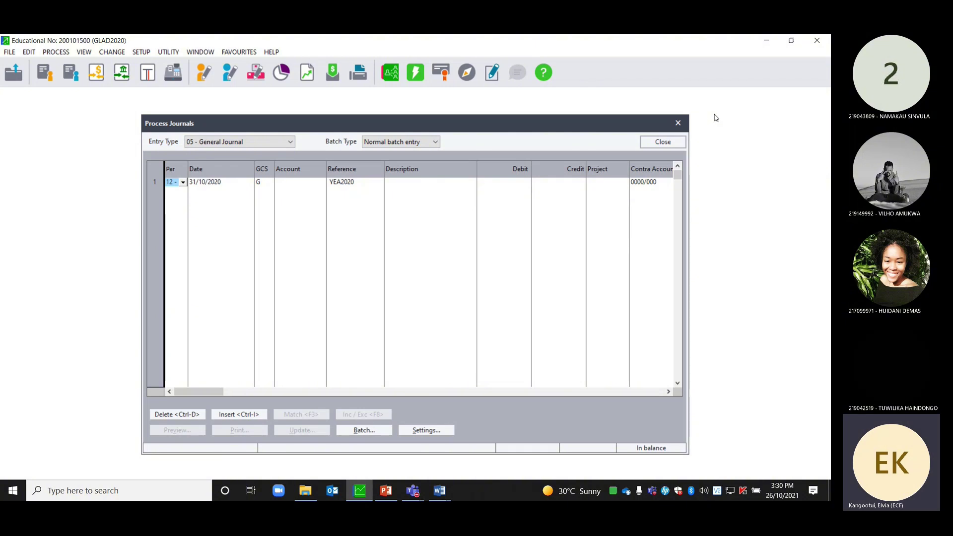
- In the first general journal line, keep period 12 and select account 4850/000 Dividend Declared / Paid
key("Tab")
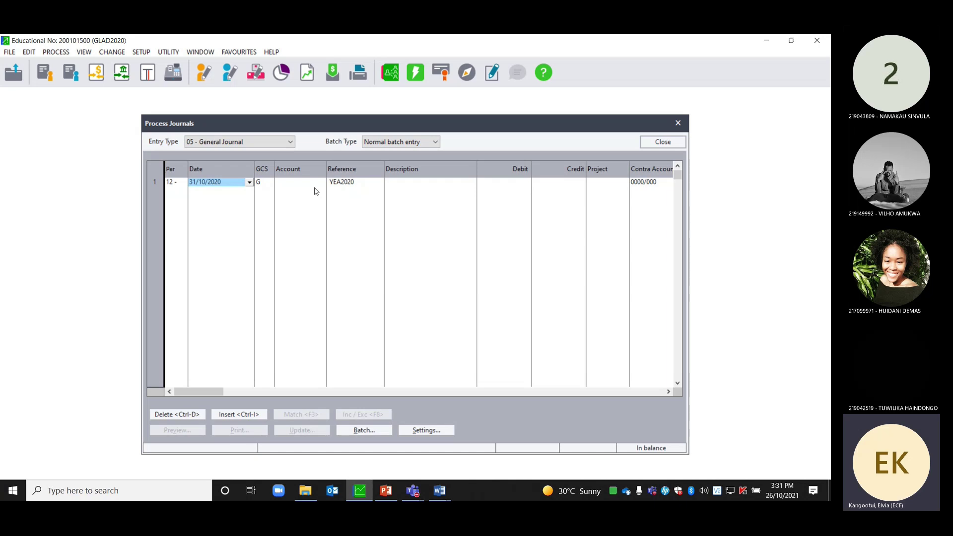
key("Tab")
key("Tab")
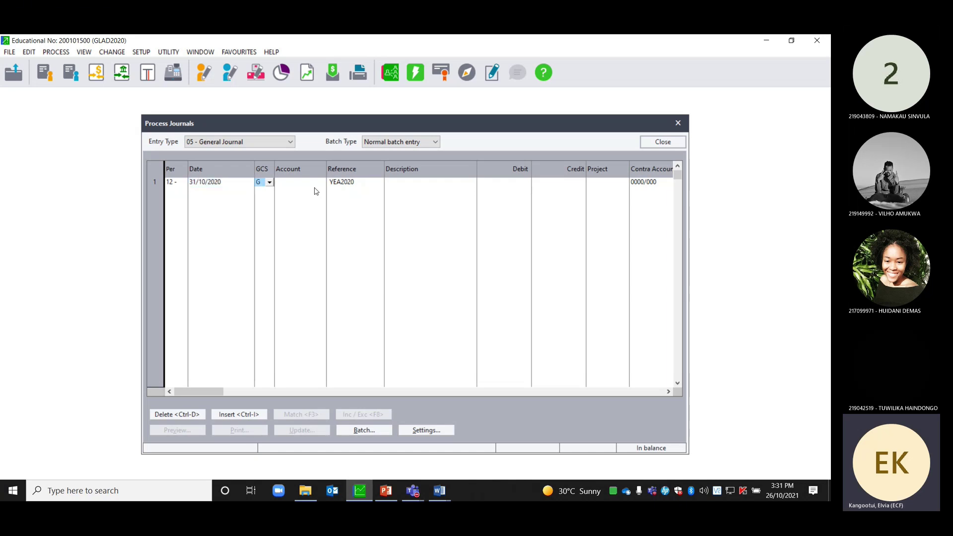
key("F2")
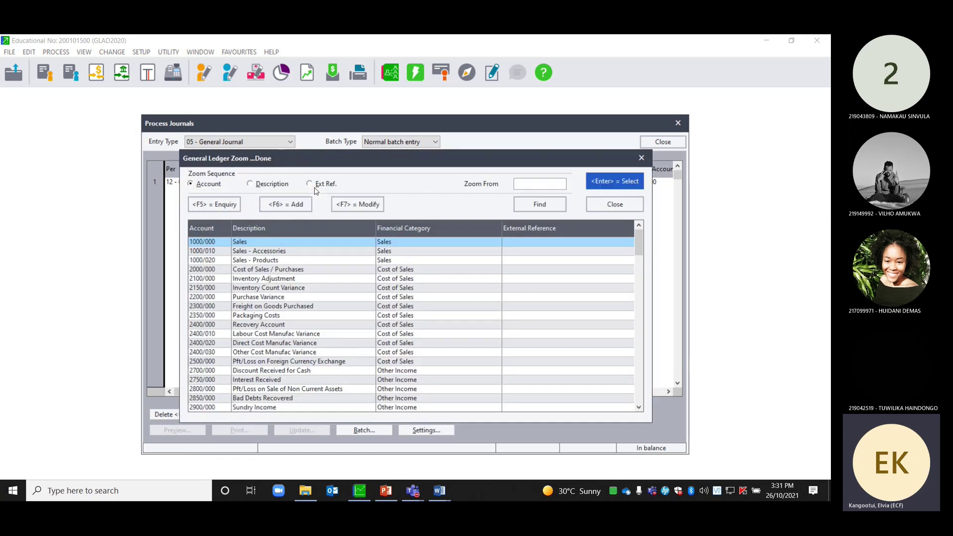
type("48")
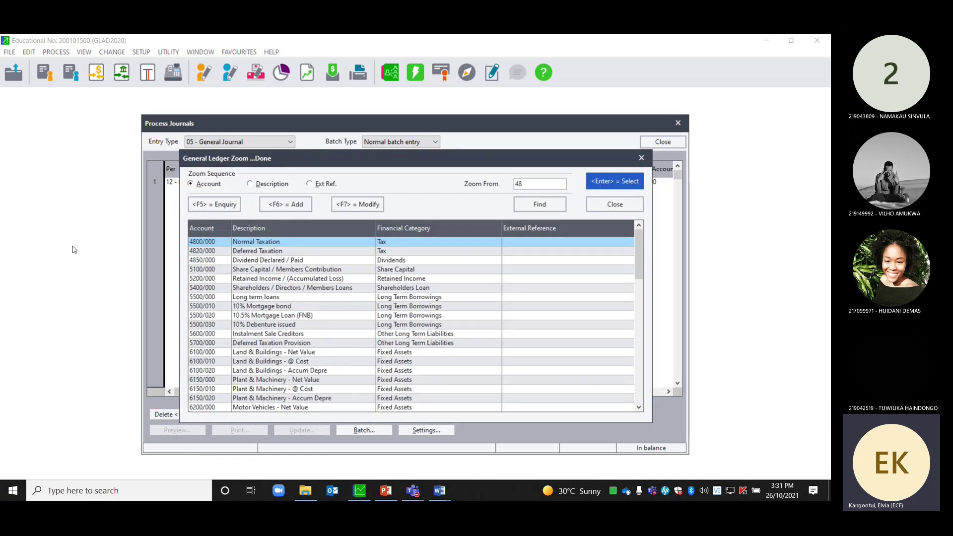
double_click(280, 262)
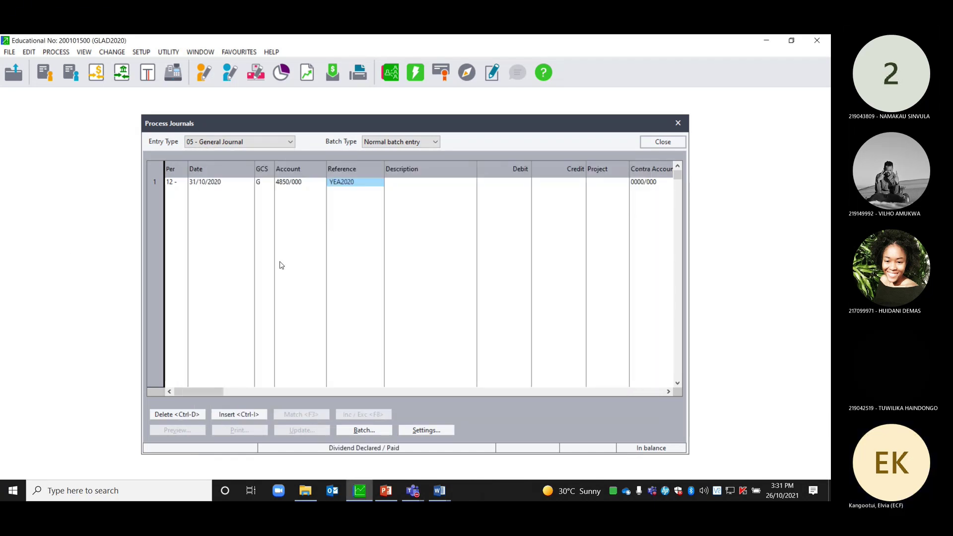
- Describe the first journal line as "Dividend declared", keeping reference YEA2020, and enter a debit of 10000
key("Return")
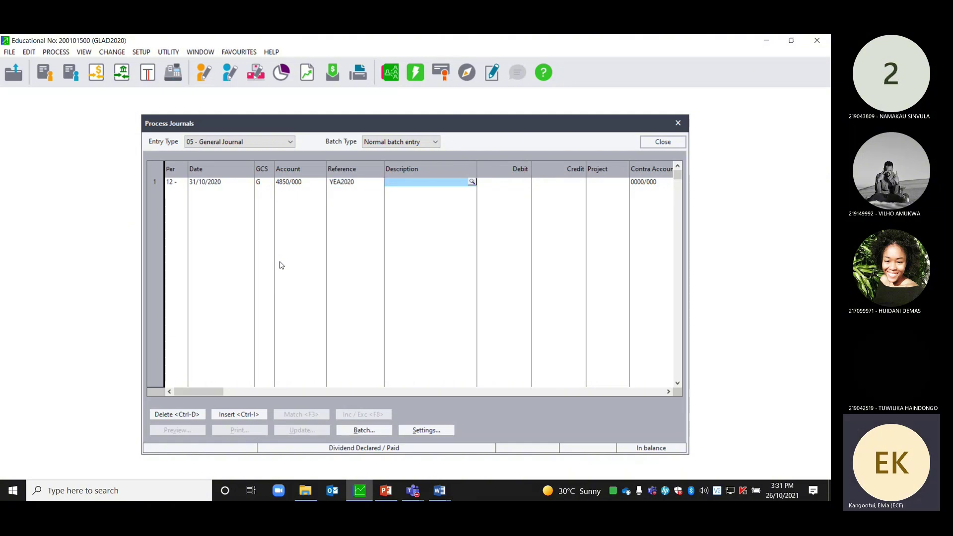
type("D")
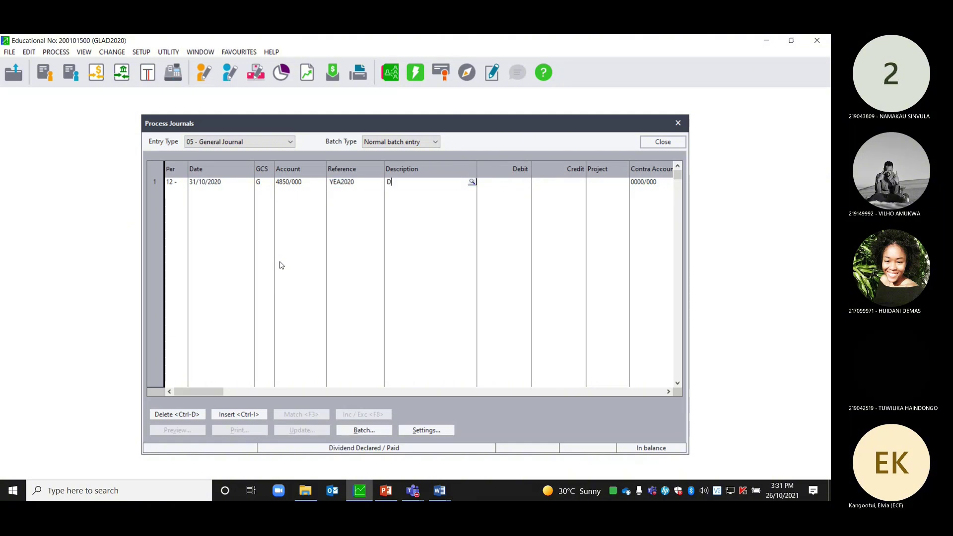
type("ividen")
type("d")
type(" del")
type("clared")
key("Tab")
type("10000")
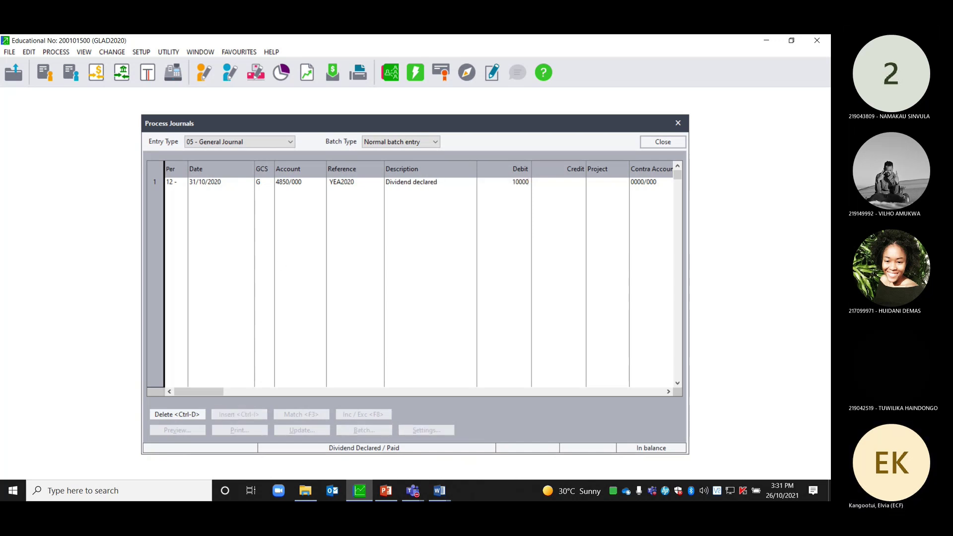
- Set the dividend line's contra account to 9350/000 Dividends Payable and complete the line
key("Tab")
key("Tab")
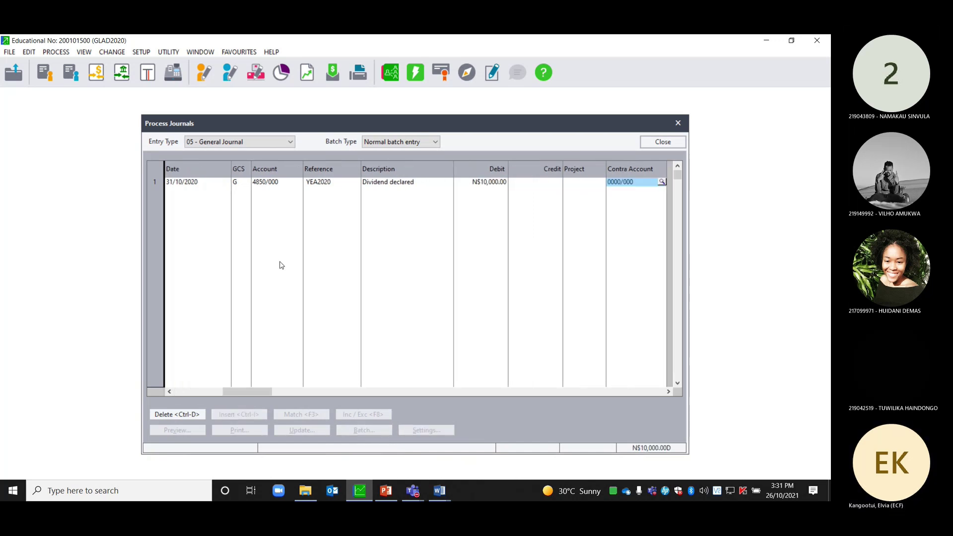
left_click(662, 182)
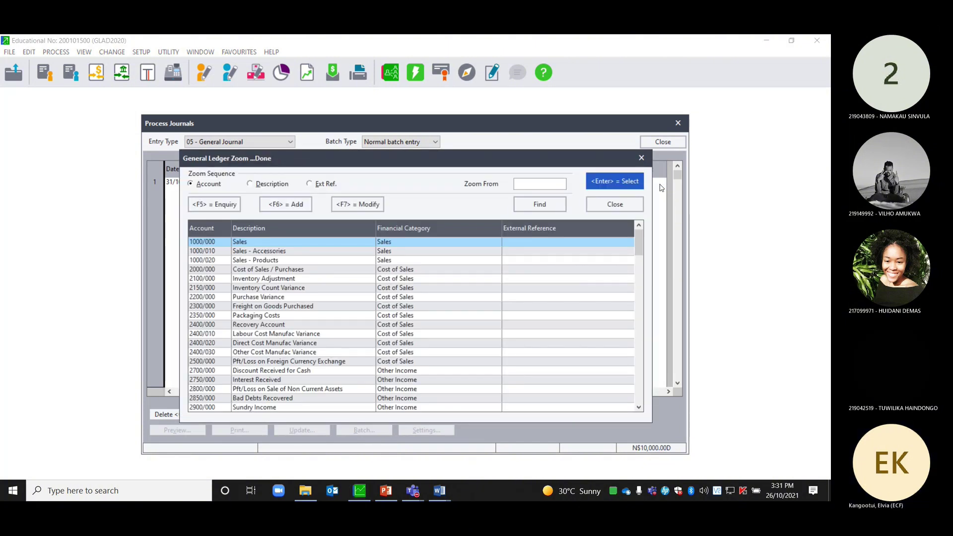
type("93")
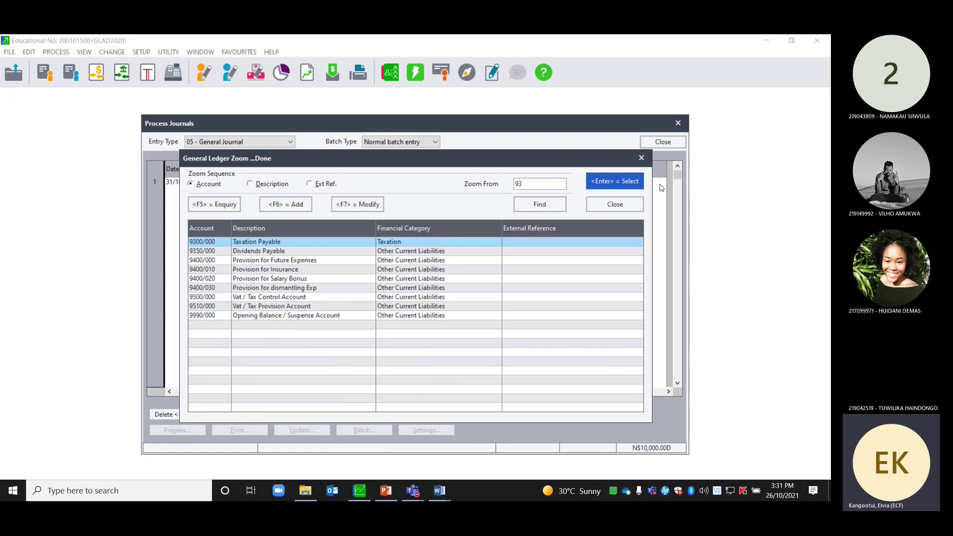
double_click(286, 256)
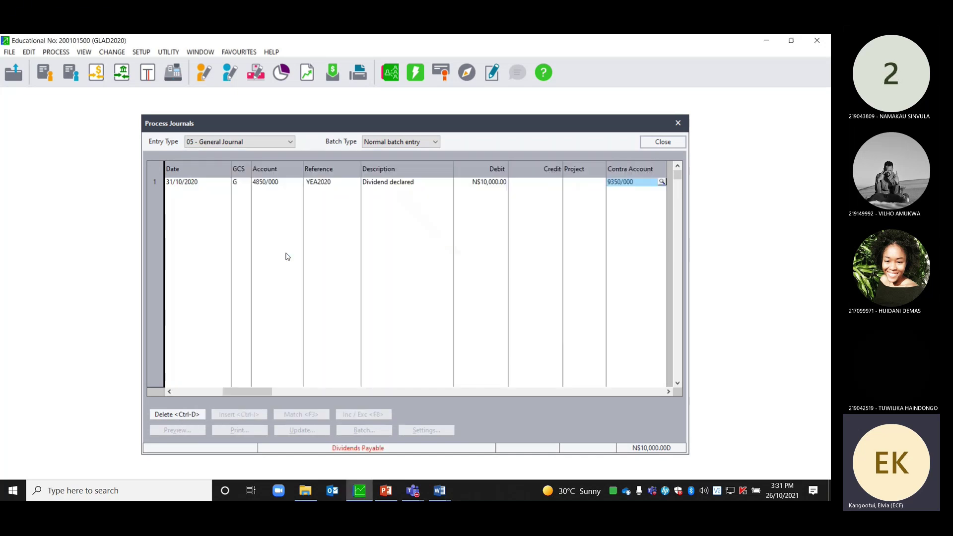
key("Return")
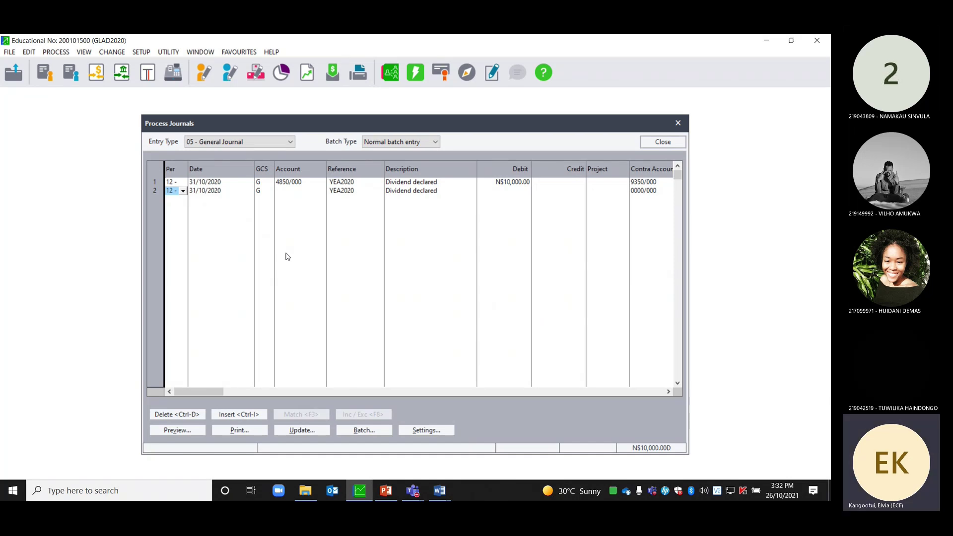
- In the second journal line, keep the period 12 date and select account 4800/000 Normal Taxation
key("Return")
key("Return")
key("Return")
key("Return")
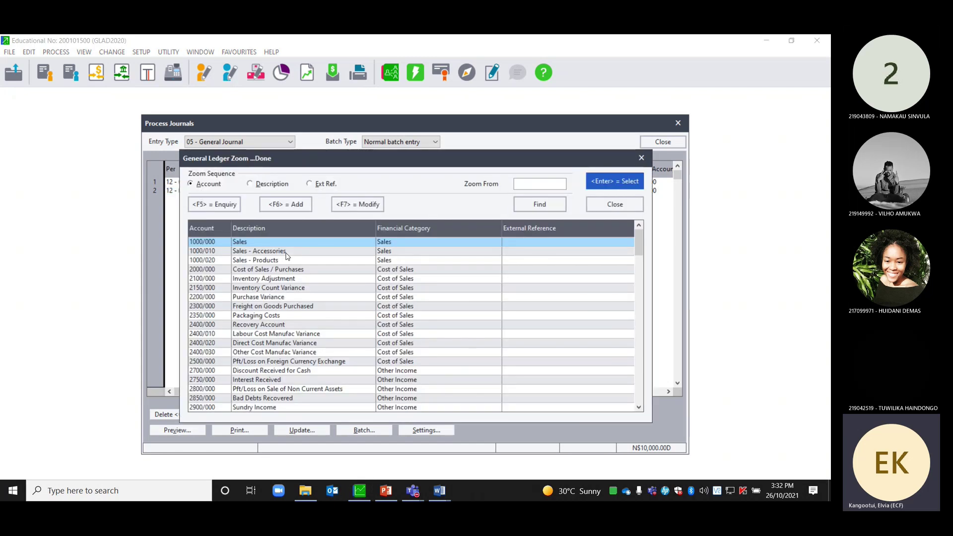
type("48")
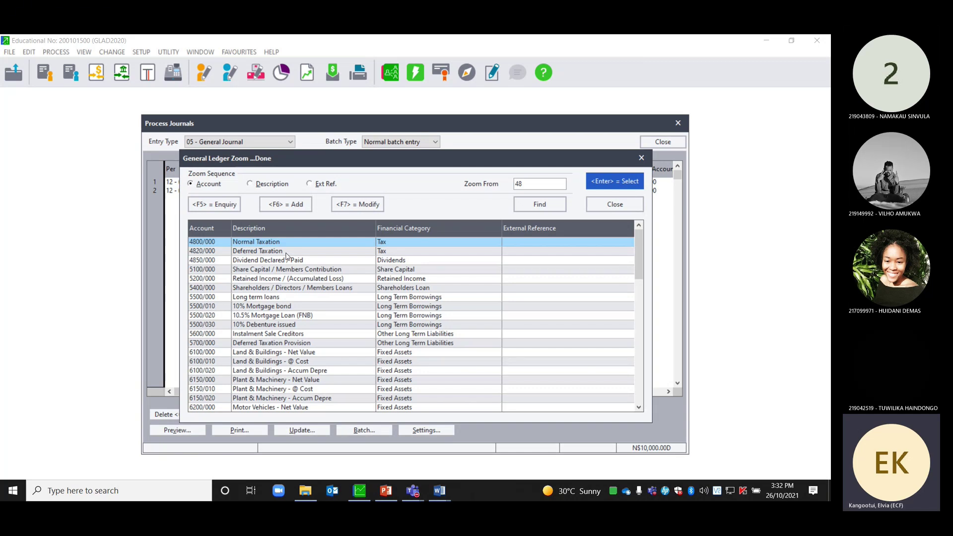
key("Return")
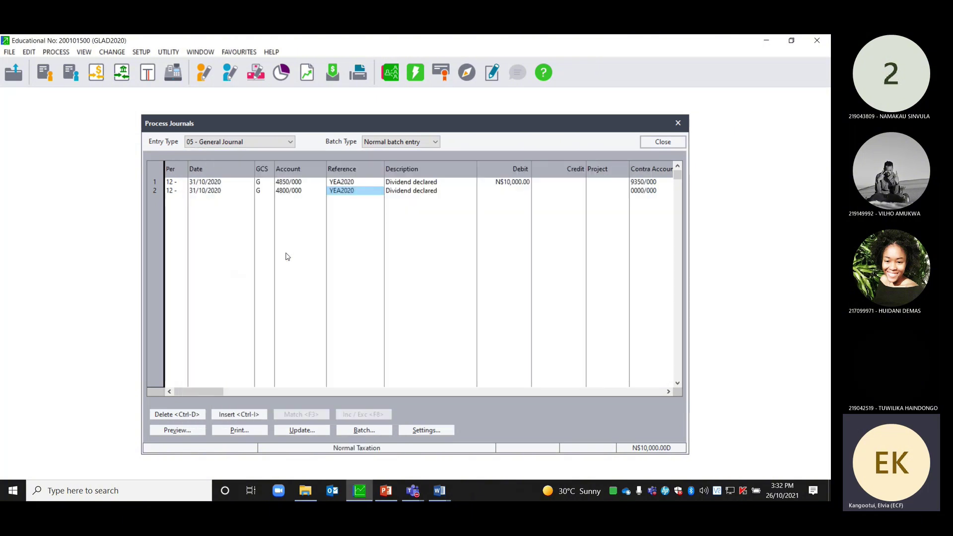
- Change the taxation line's description to "Income tax" and enter a debit of 15000
key("Return")
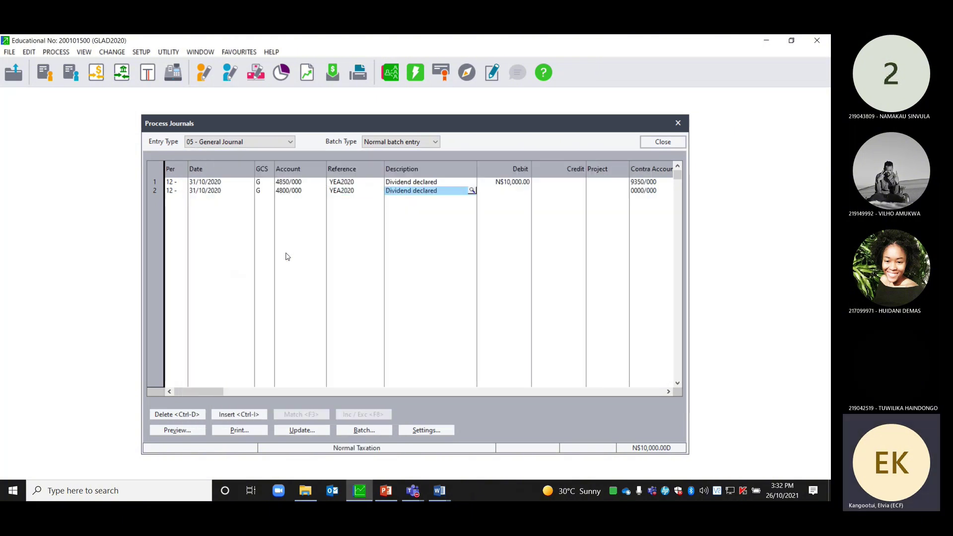
key("BackSpace")
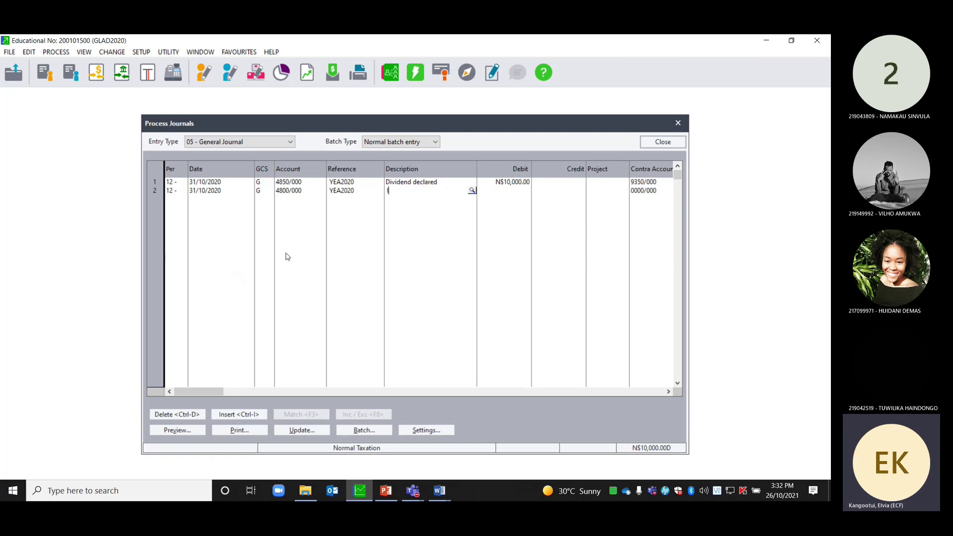
type("Inc")
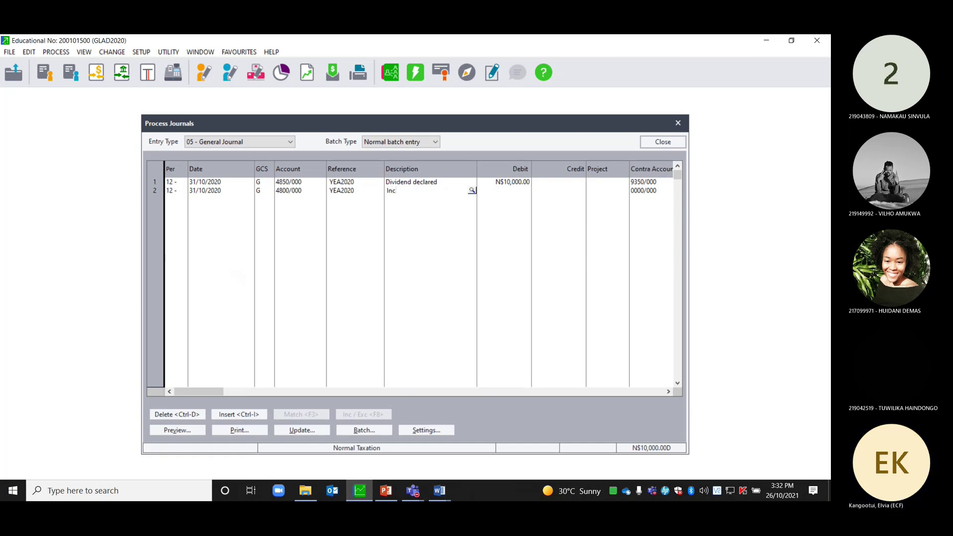
type("ome tax")
key("Tab")
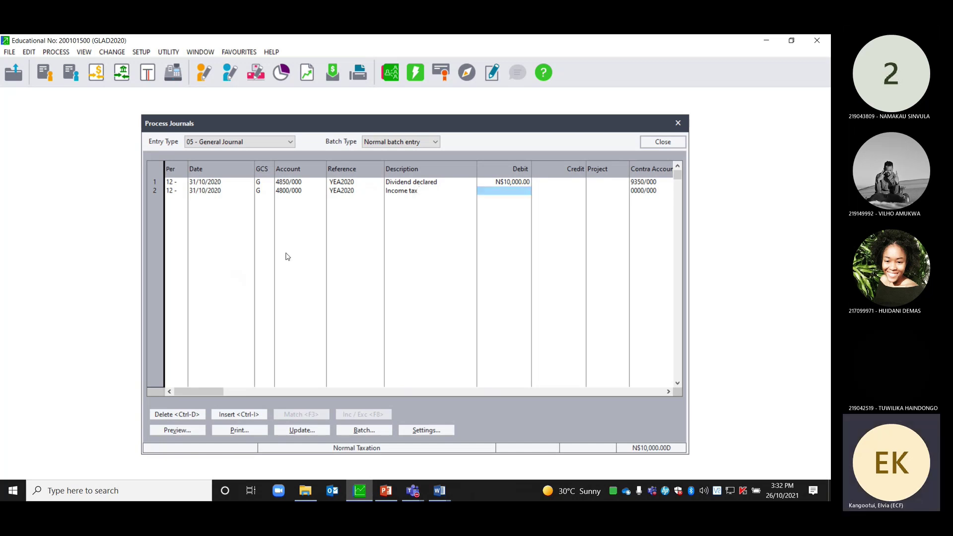
type("15000")
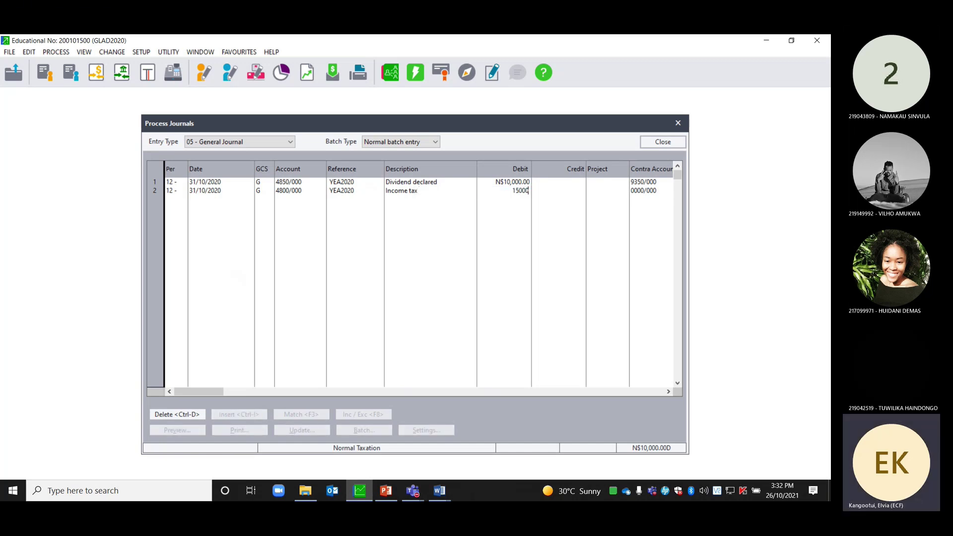
key("Tab")
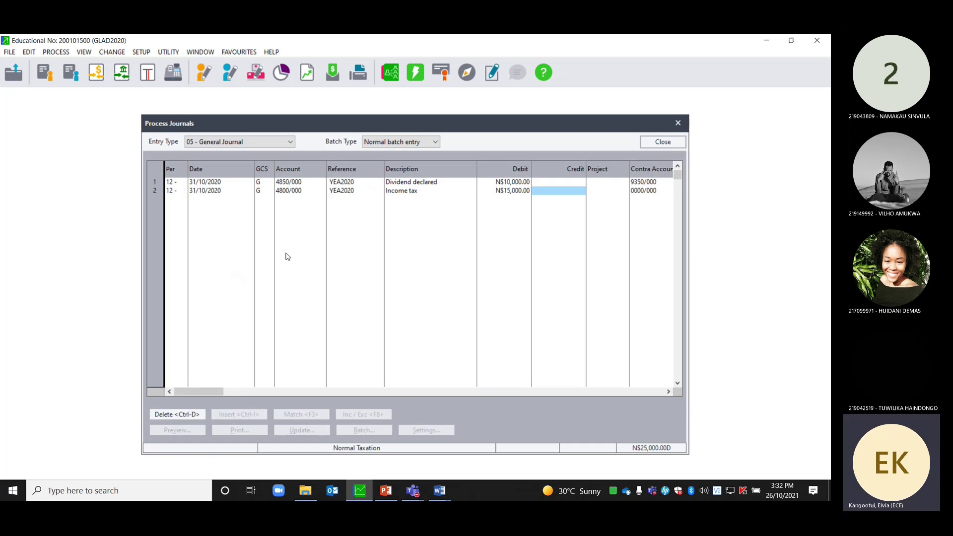
- Set the income tax line's contra account to 9300/000 Taxation Payable and complete the line
key("Tab")
key("Tab")
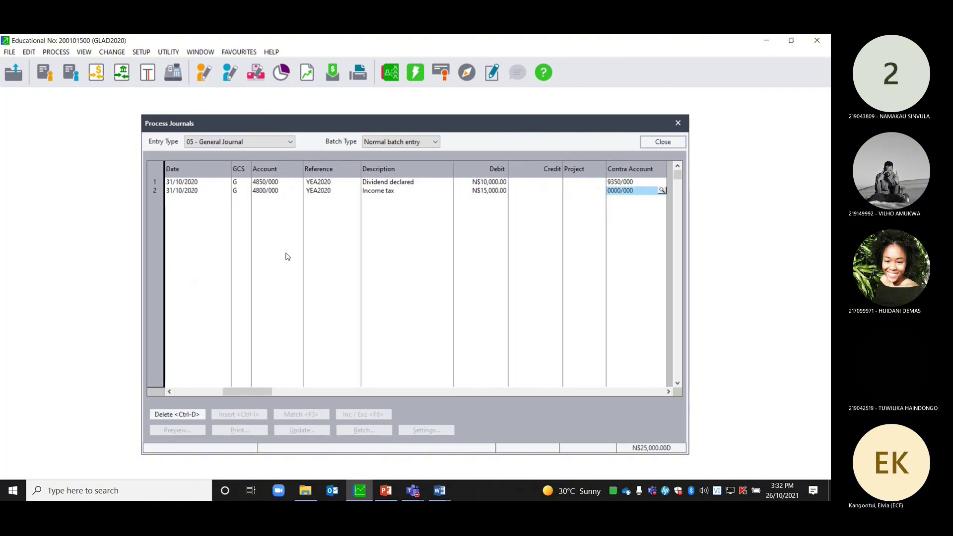
left_click(661, 192)
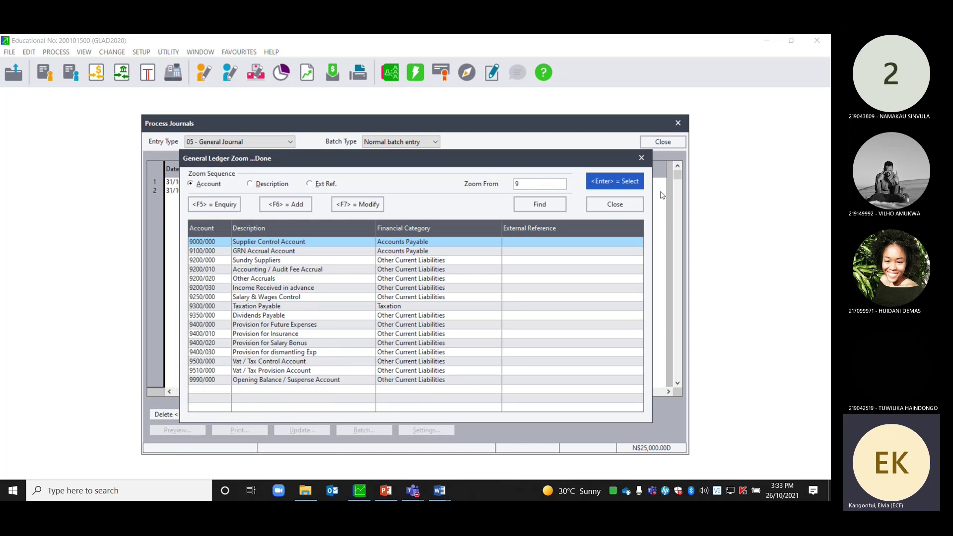
type("3")
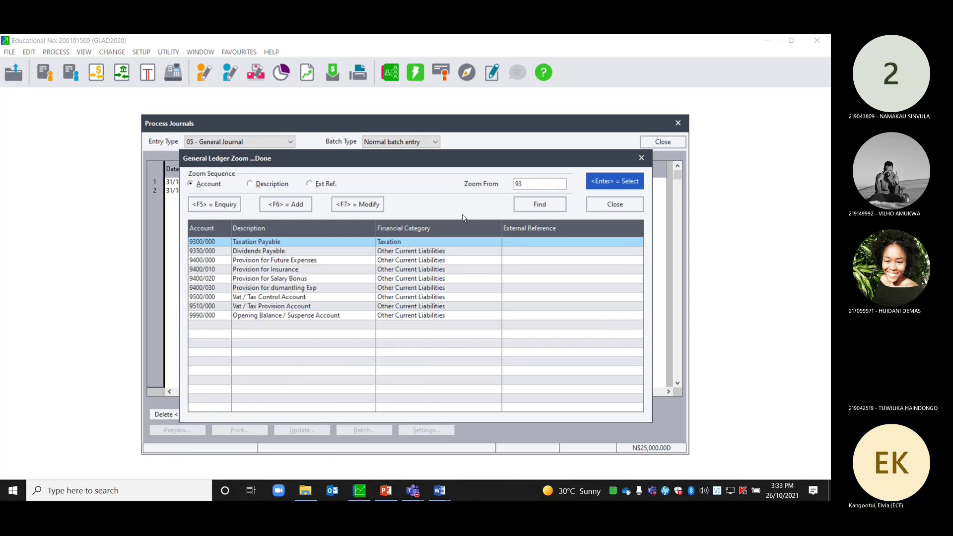
double_click(333, 243)
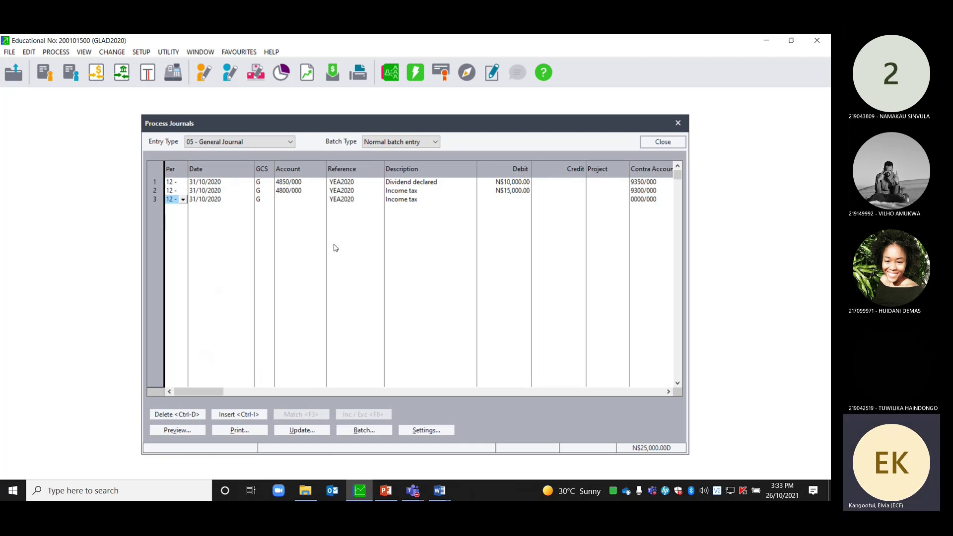
left_click(655, 191)
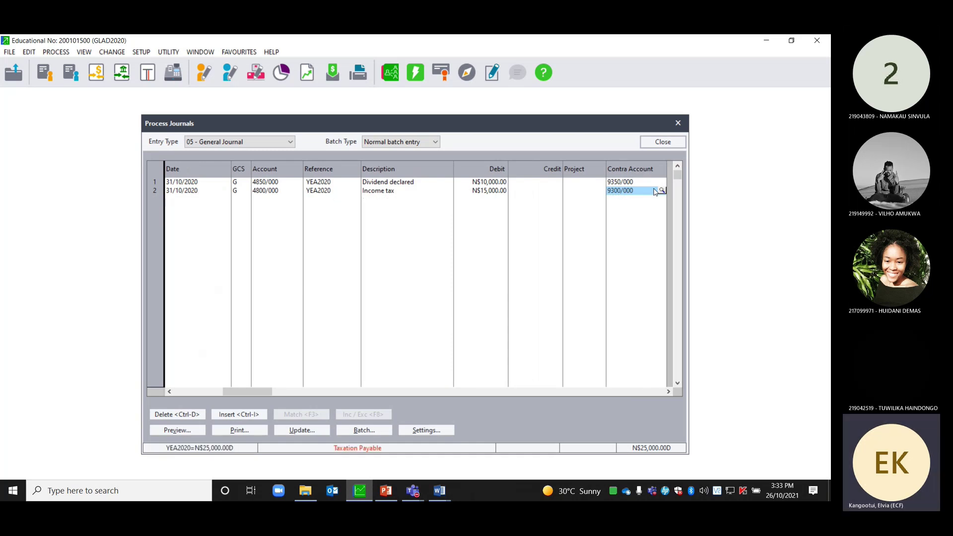
key("Return")
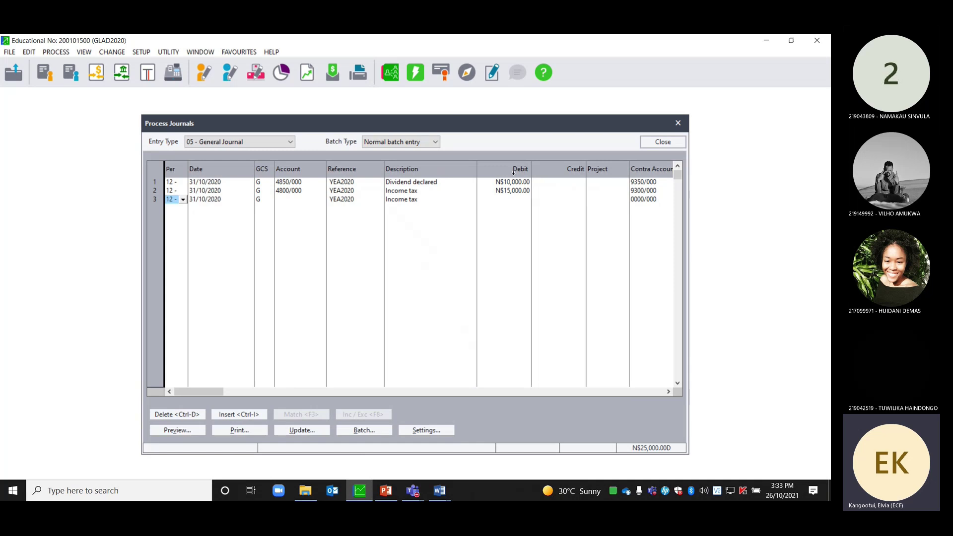
left_click(683, 126)
left_click(55, 52)
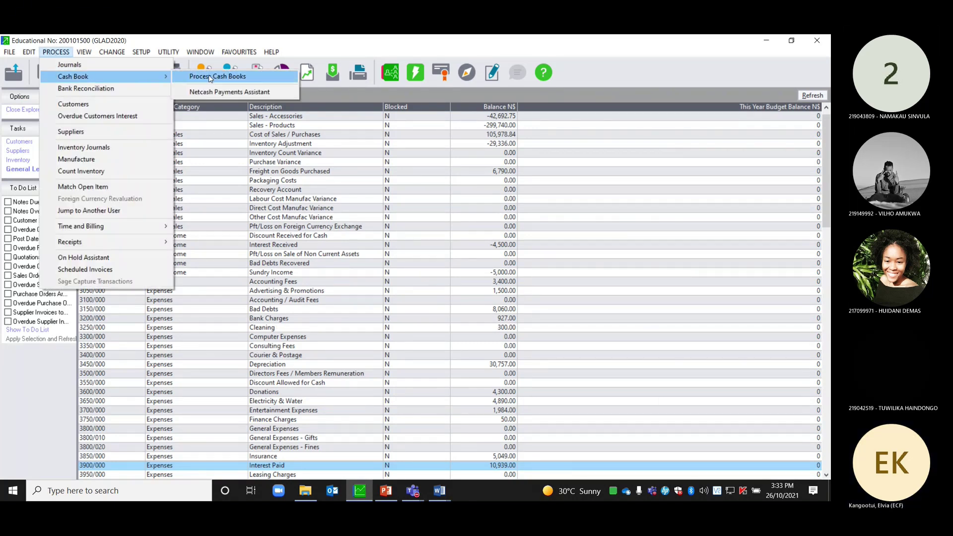
left_click(208, 75)
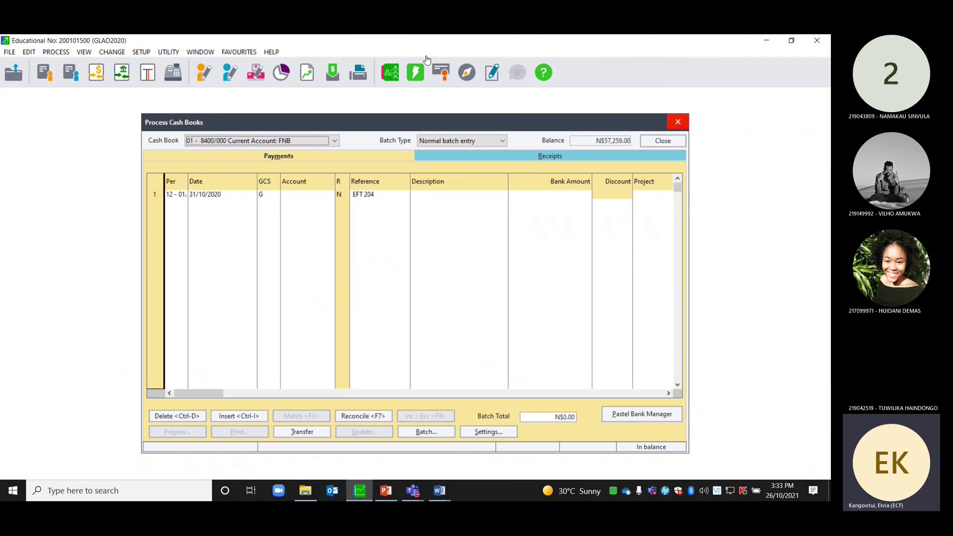
left_click(679, 122)
- Reopen the 05 - General Journal batch and delete its "Dividend declared" line
left_click(55, 52)
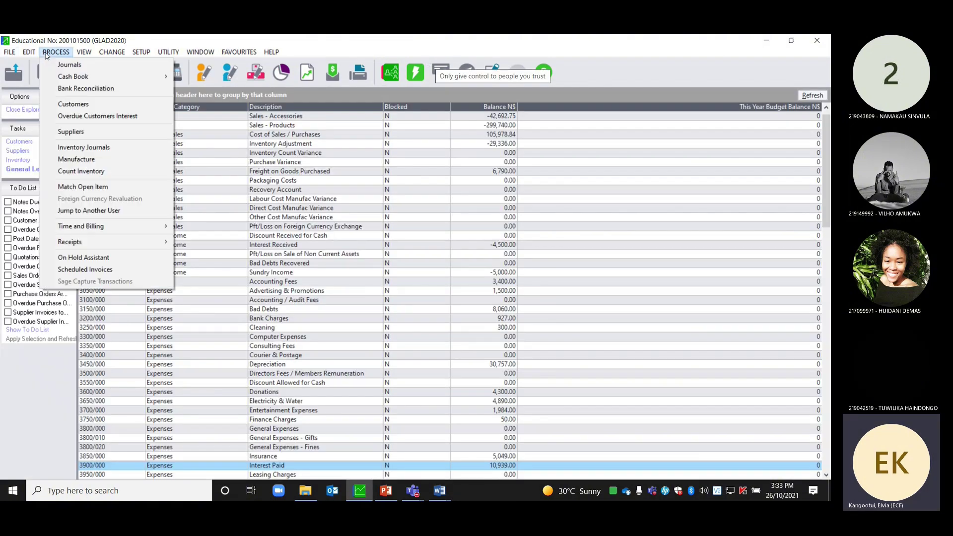
left_click(64, 64)
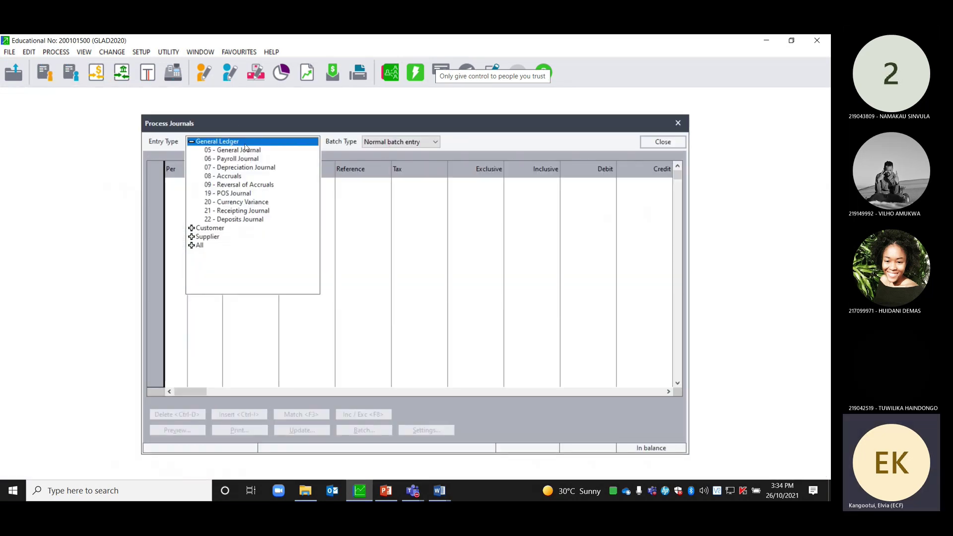
left_click(247, 150)
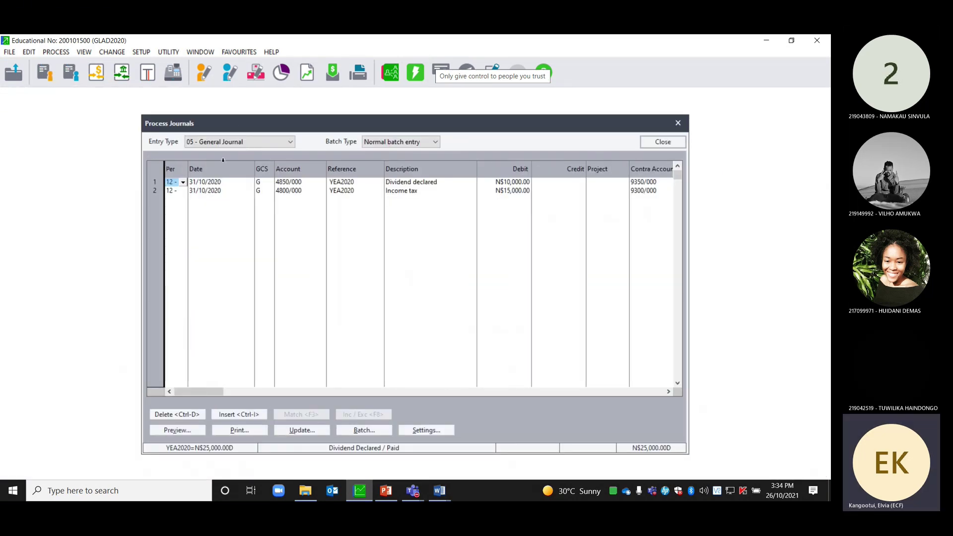
left_click(211, 184)
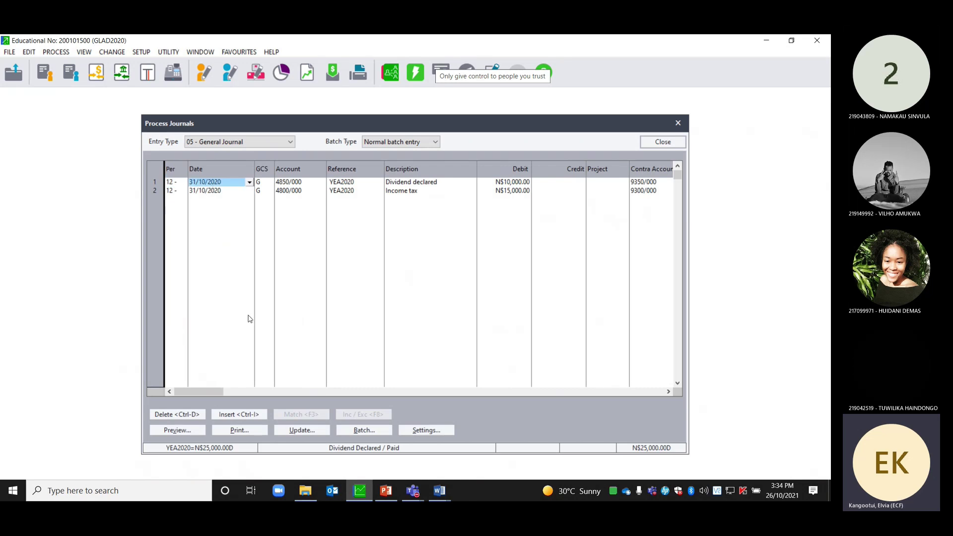
left_click(177, 414)
left_click(397, 299)
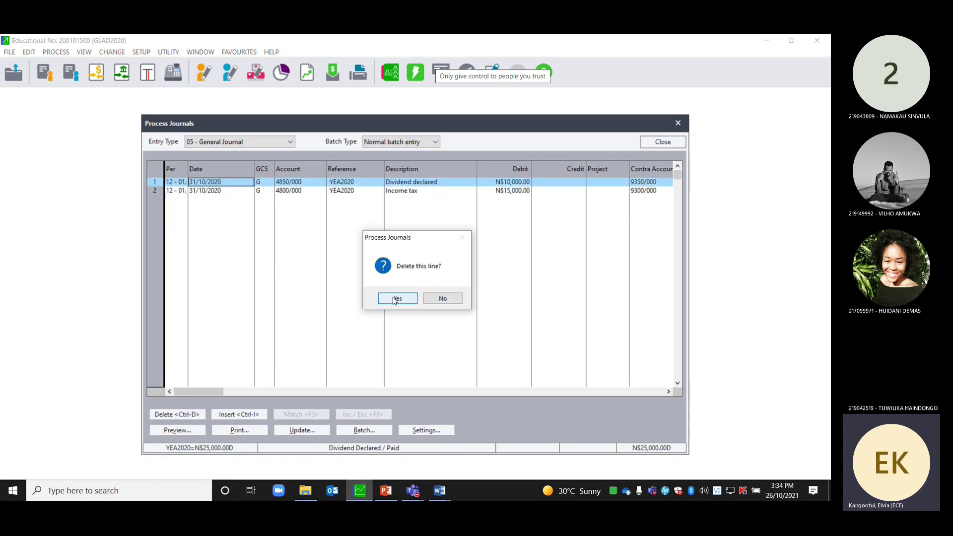
- Delete the "Income tax" line from the general journal batch and close the journals window
left_click(173, 414)
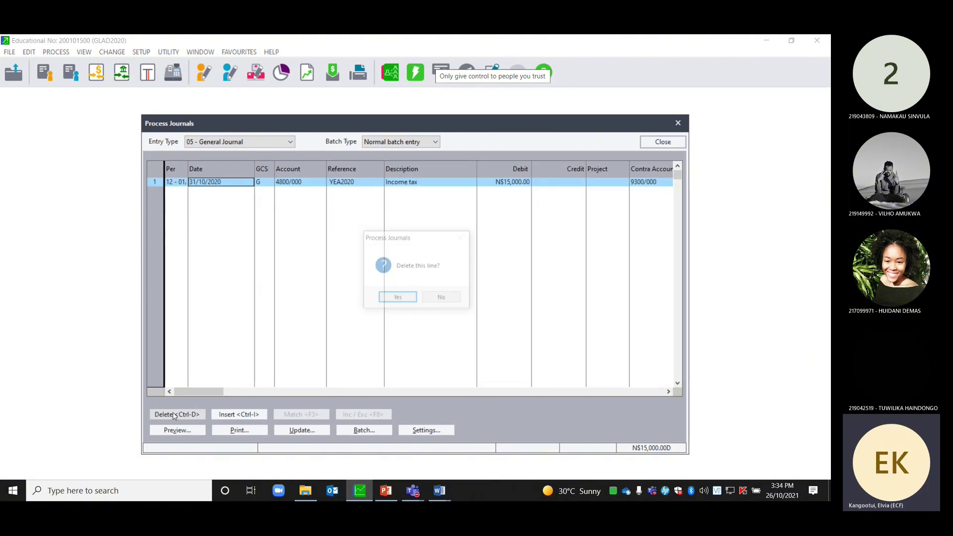
left_click(403, 300)
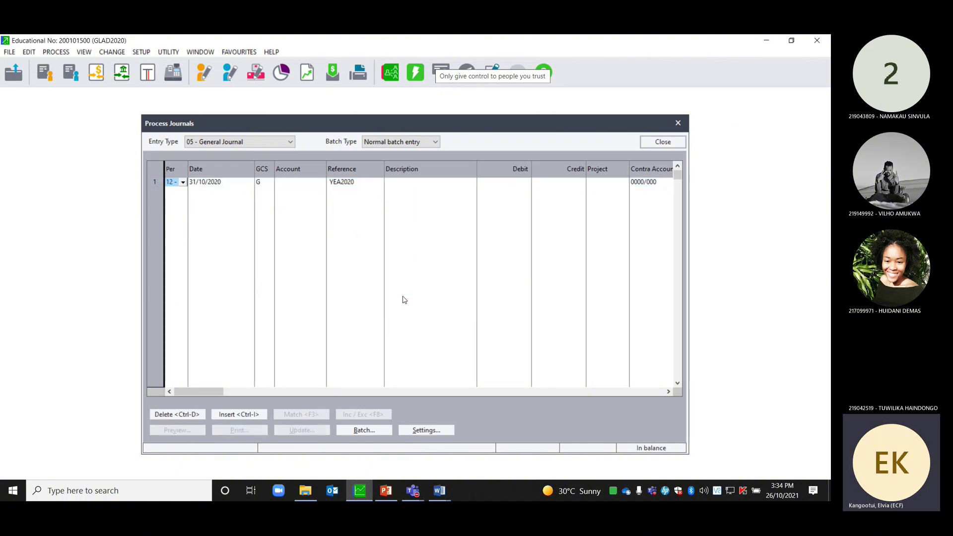
left_click(678, 123)
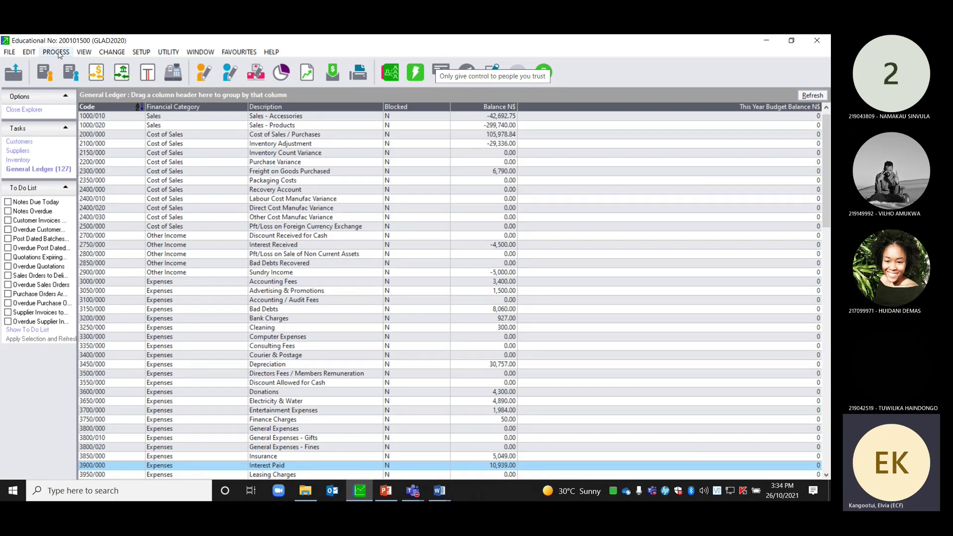
- Open the 8400/000 Current Account: FNB cash book and select account 4850/000 Dividend Declared / Paid in the first period 12 payment line
left_click(57, 52)
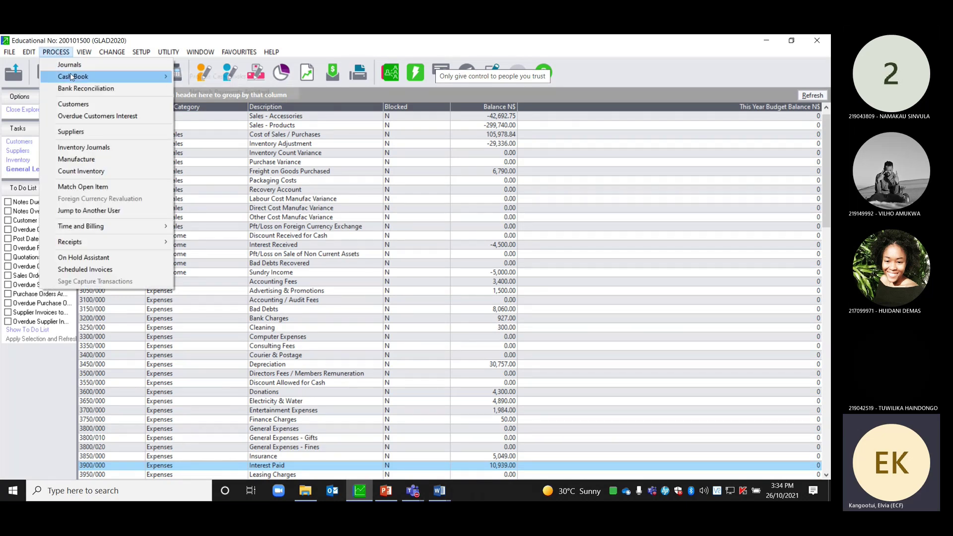
mouse_move(70, 75)
left_click(191, 76)
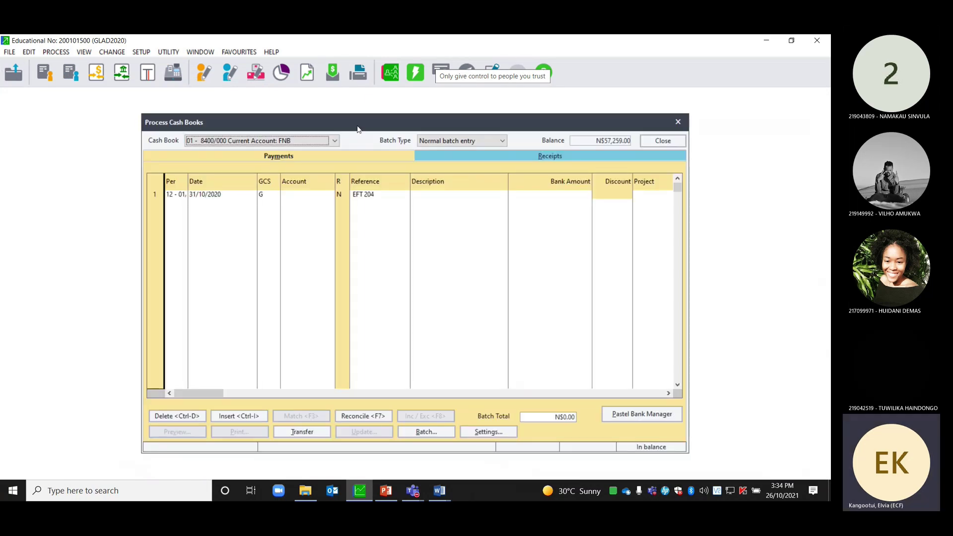
left_click(173, 201)
key("Return")
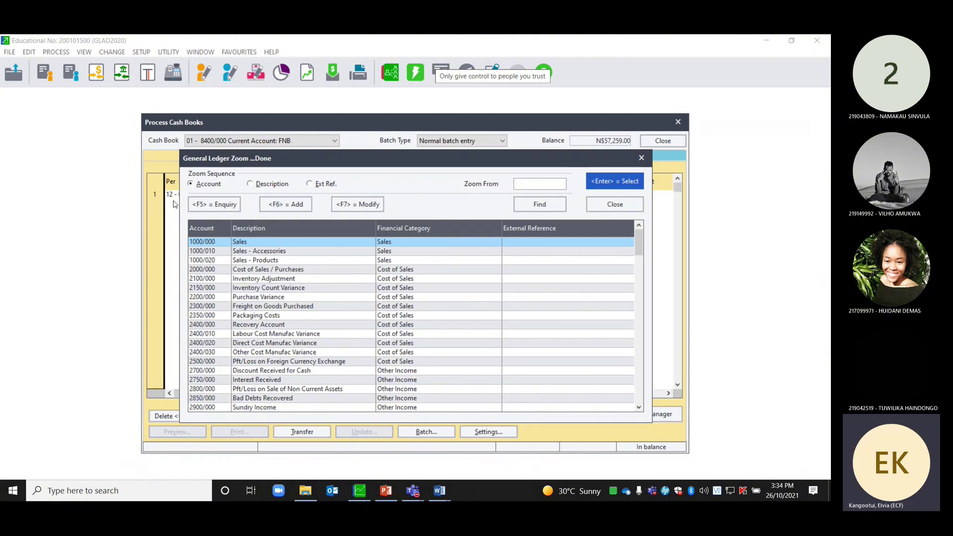
type("48")
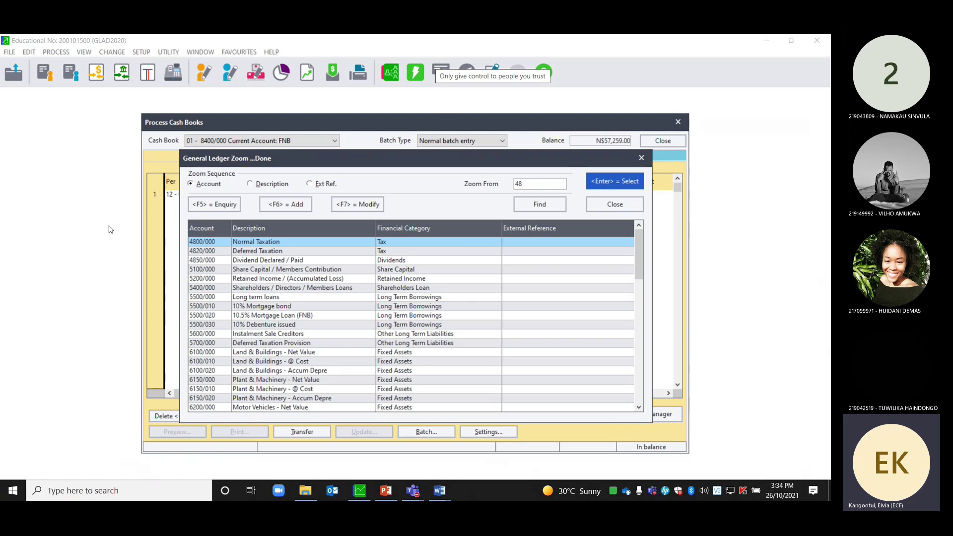
double_click(274, 264)
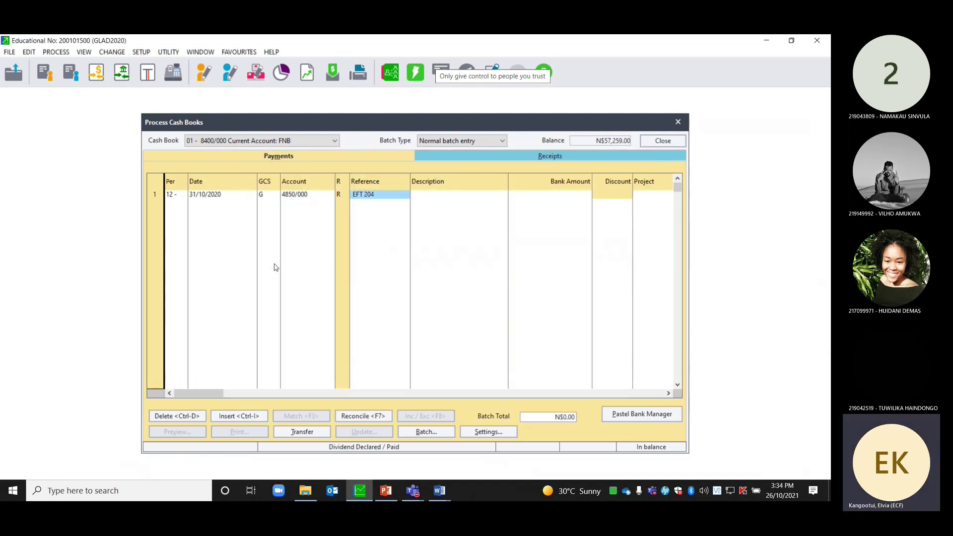
- Keep reference EFT 204, describe the payment as "Dividends paid", and complete the line with a bank amount of 10000
key("Return")
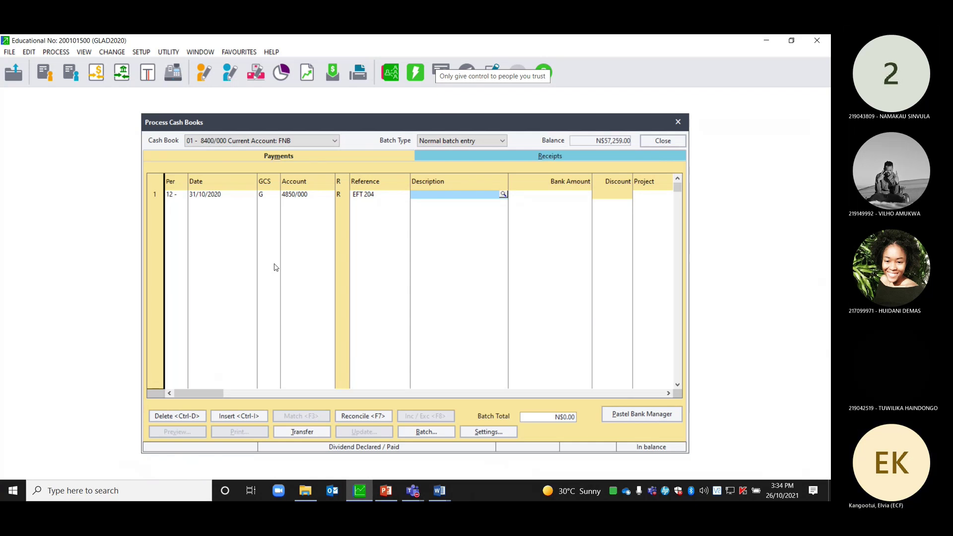
type("Div")
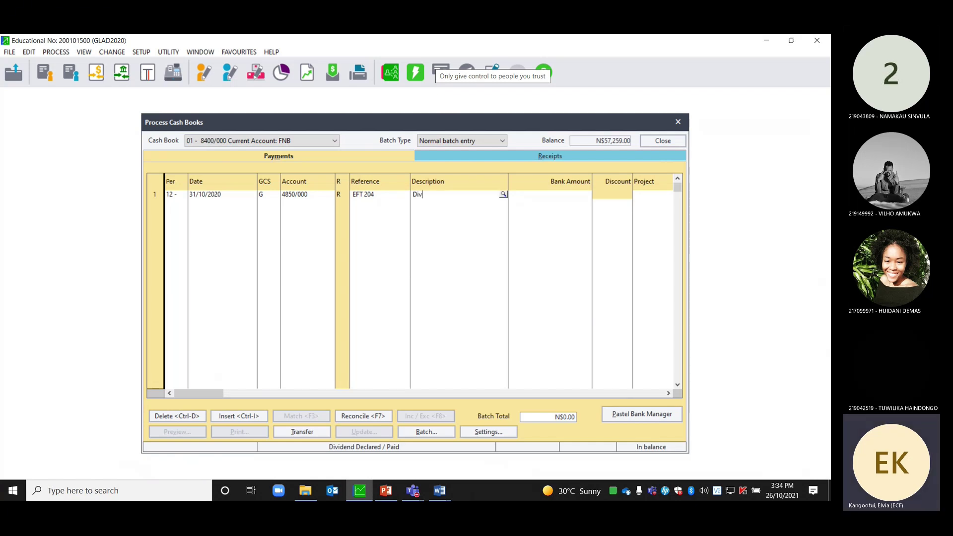
type("ide")
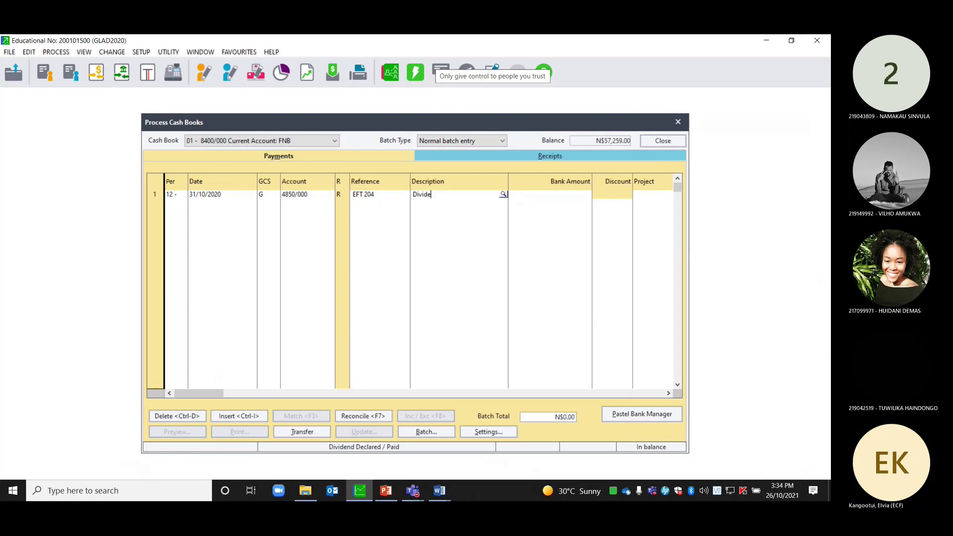
type("nds pai")
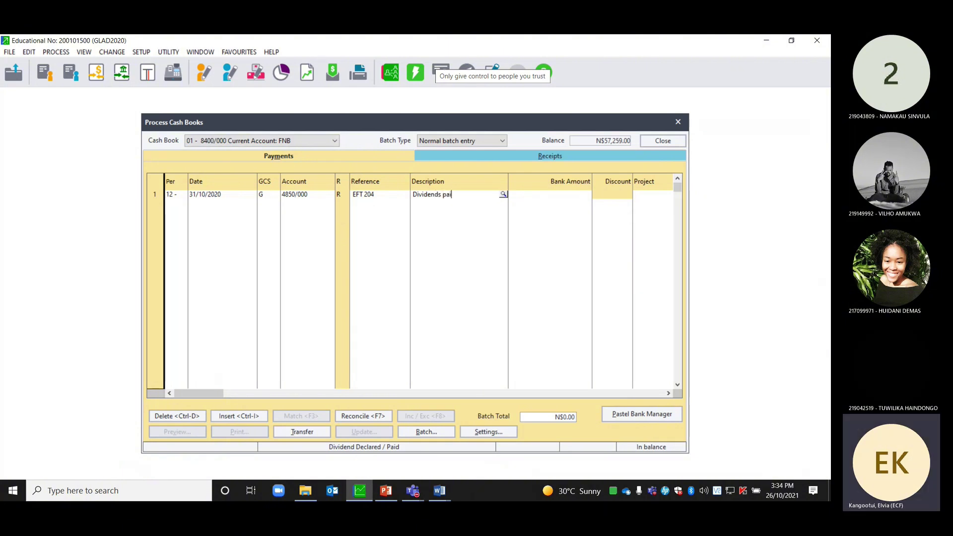
type("d")
key("Tab")
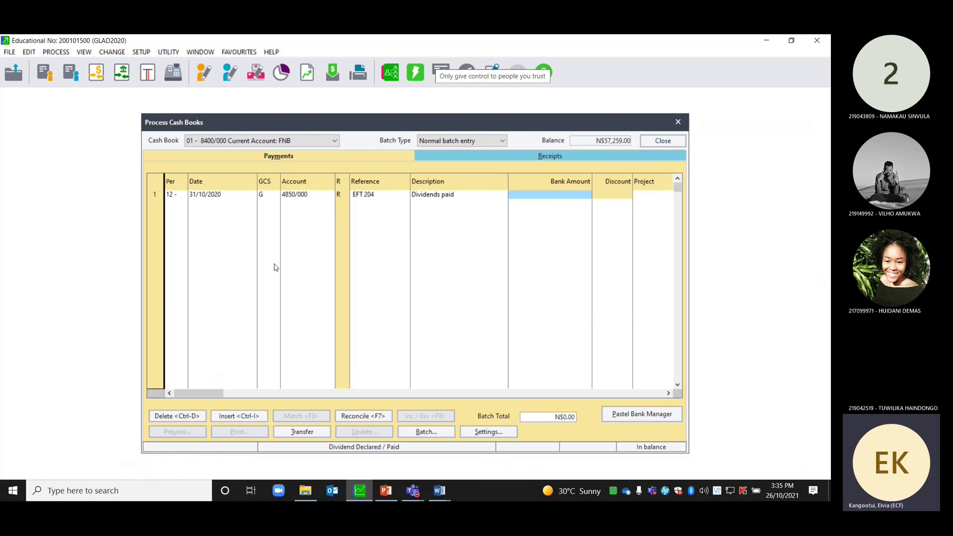
type("10,000")
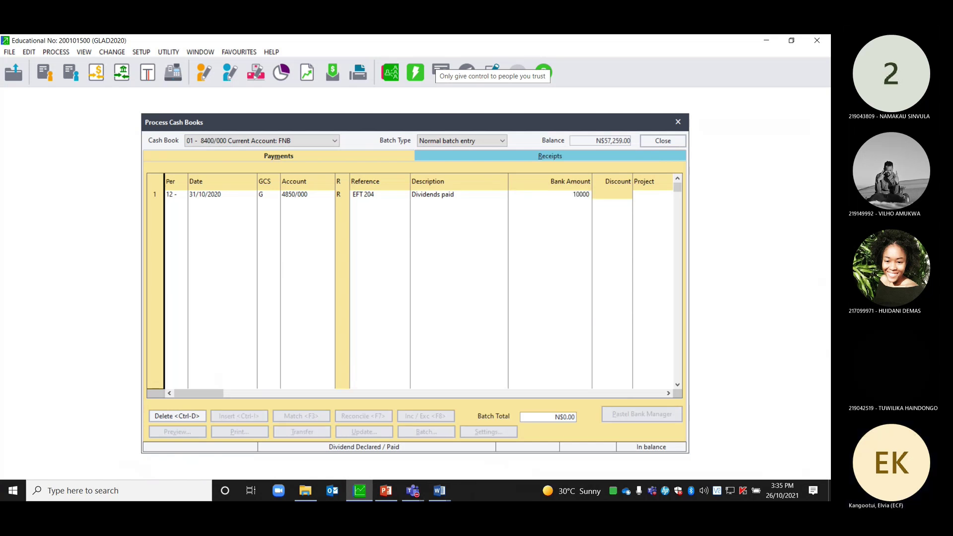
key("Tab")
key("Tab")
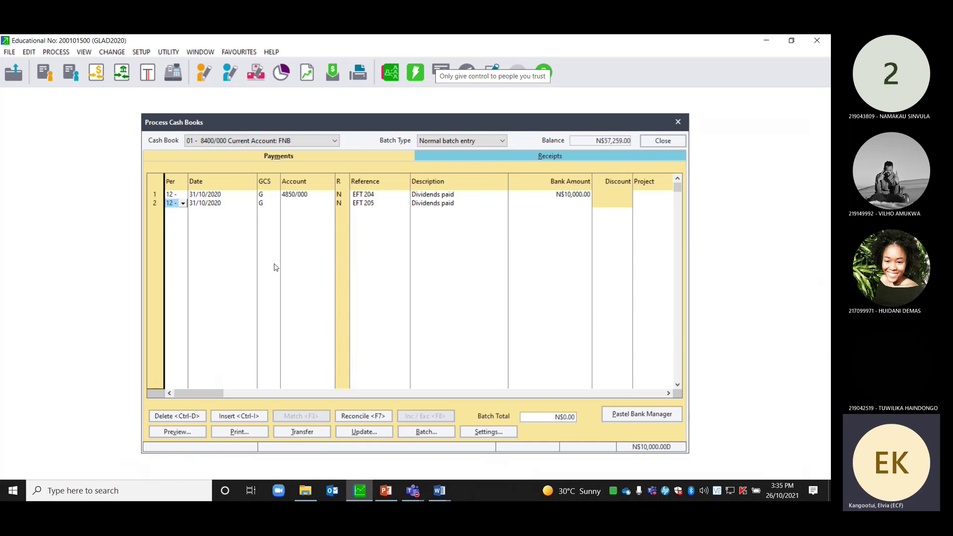
- Review the share capital and depreciation policy sections in the Word document "First part Class company information", and return to the cash book
left_click(440, 492)
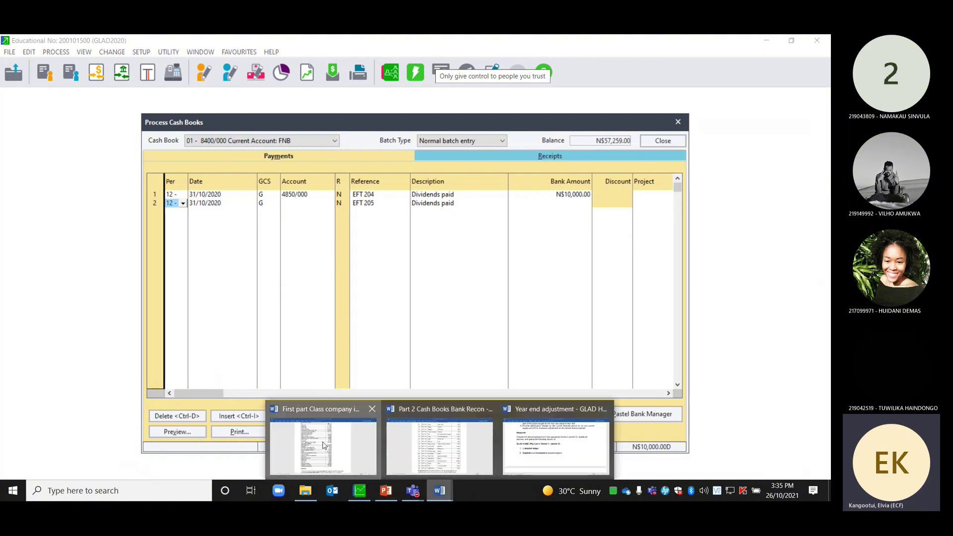
left_click(323, 446)
left_click_drag(826, 328, 830, 197)
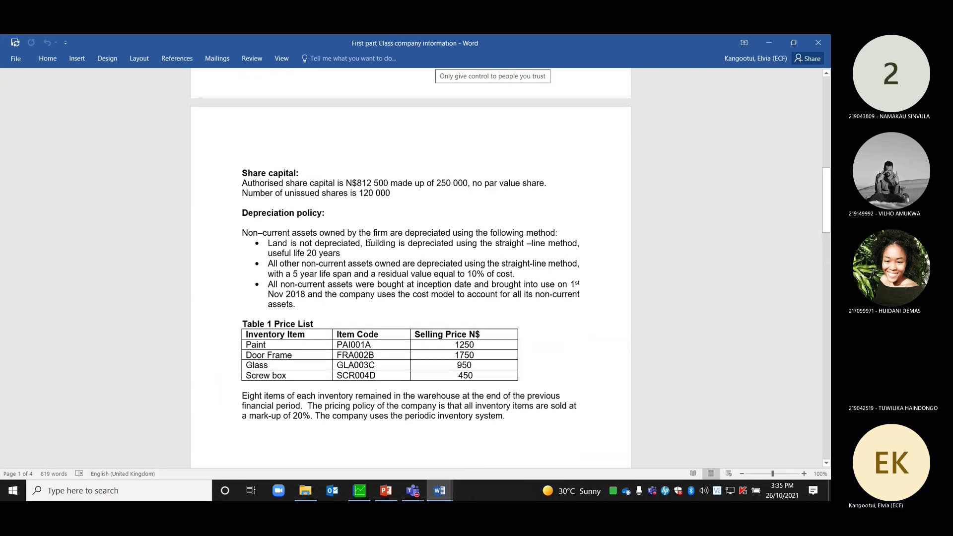
left_click_drag(826, 225, 830, 203)
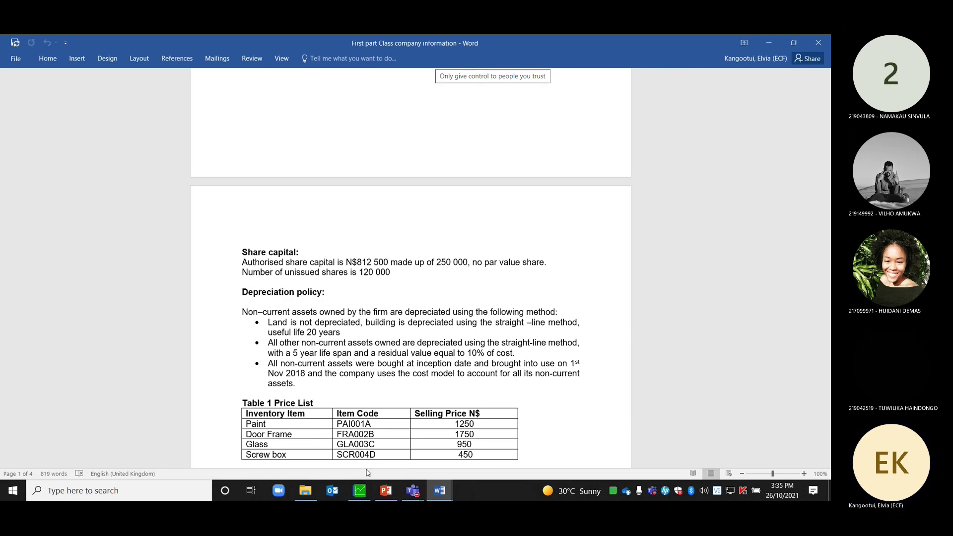
left_click(359, 491)
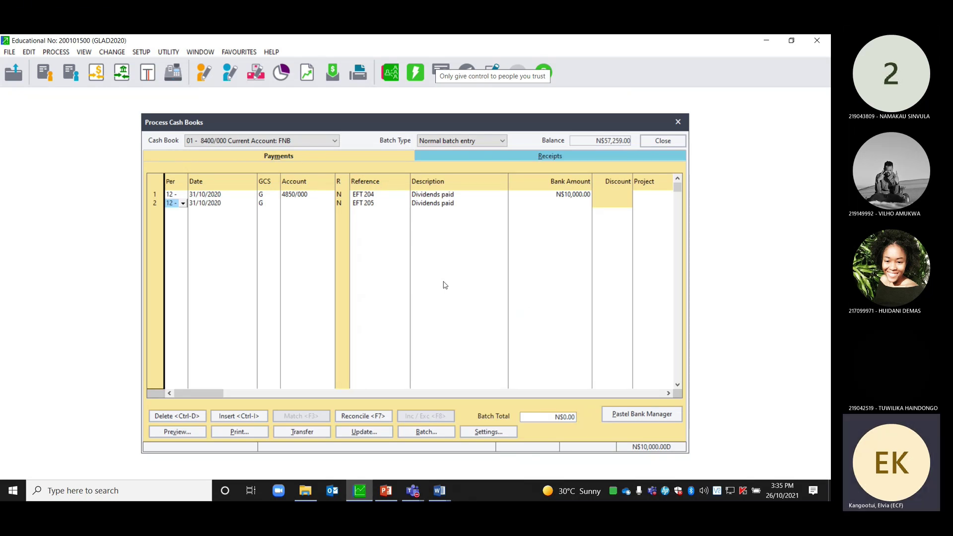
- In the second payment line, keep the period 12 date and select account 4800/000 Normal Taxation
key("Tab")
key("Tab")
key("Tab")
key("Return")
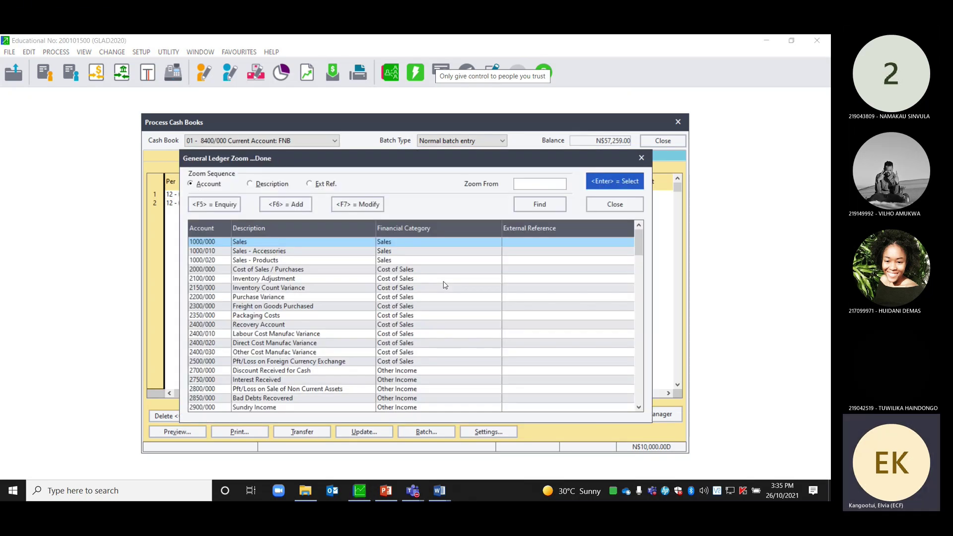
type("48")
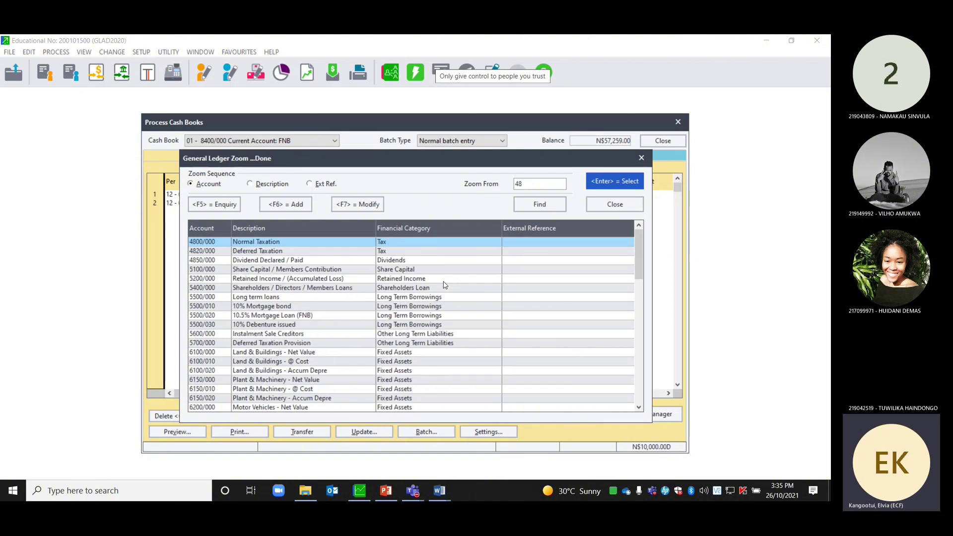
double_click(291, 245)
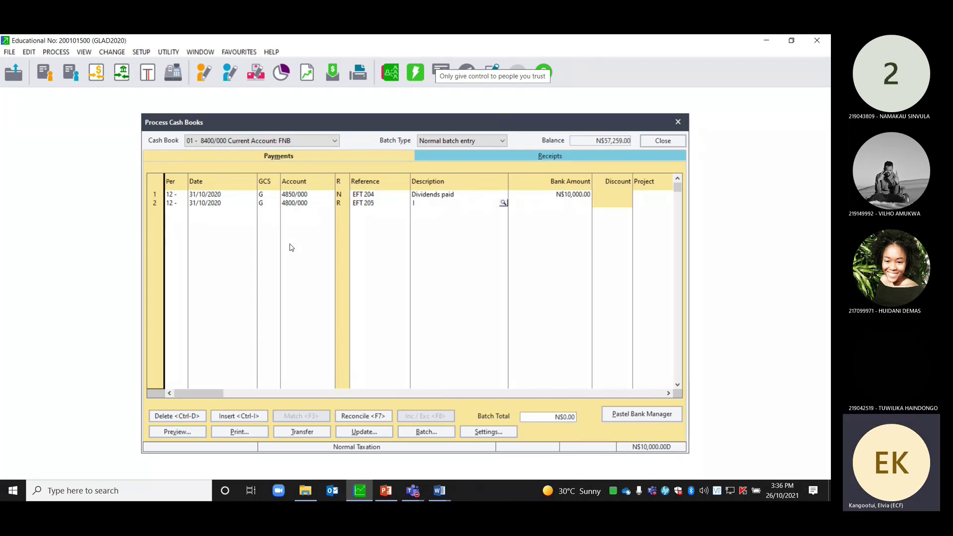
- Describe the taxation payment as "Income tax paid" and complete the line with a bank amount of 15000
type("Inc")
key("BackSpace")
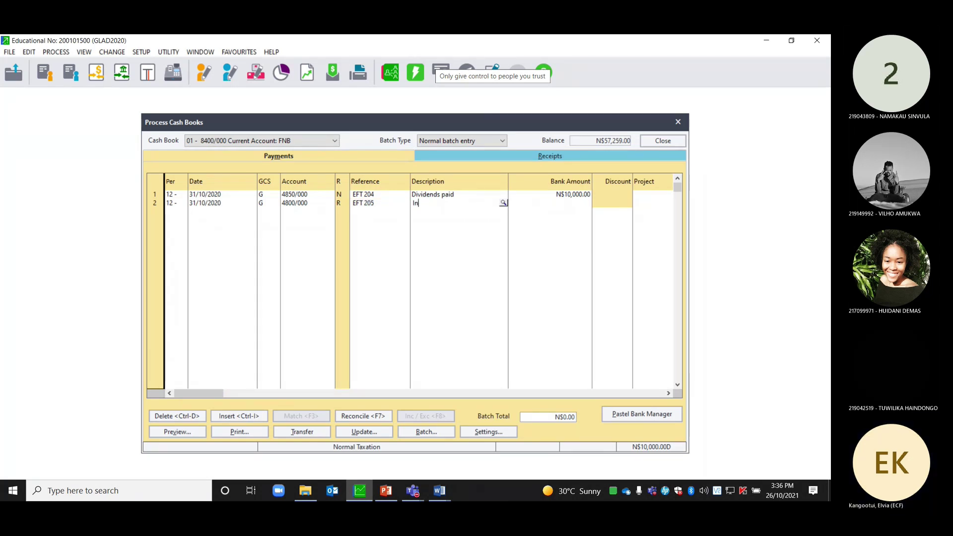
type("come tax pai")
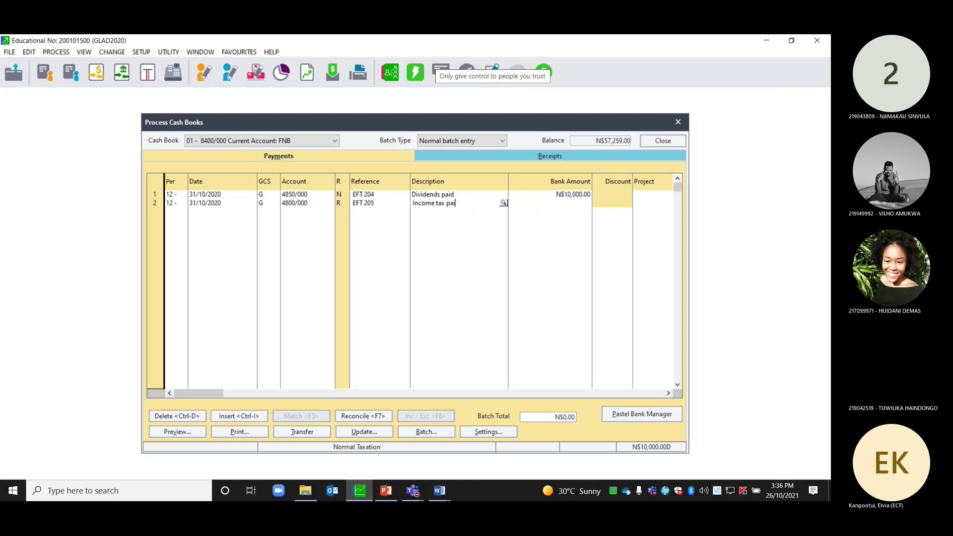
type("d")
key("Tab")
type("15")
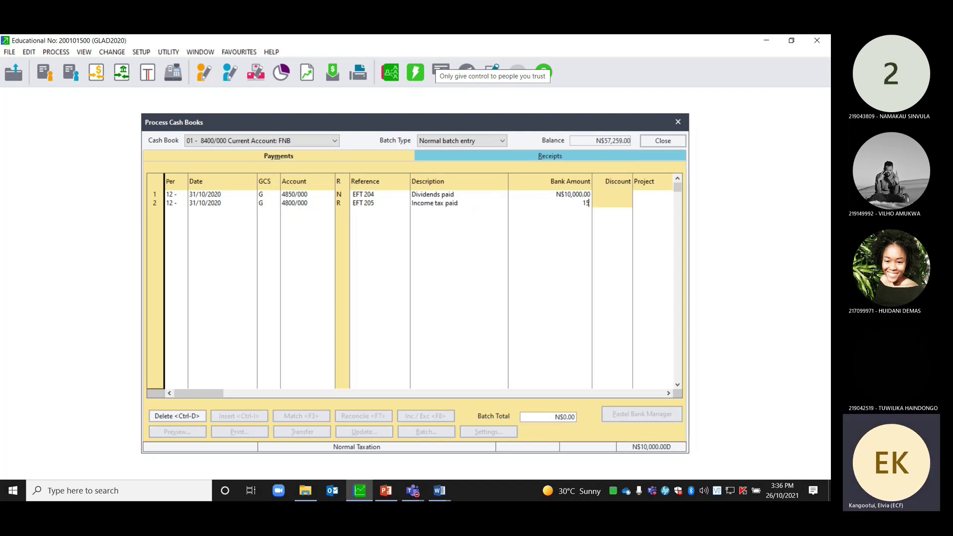
type(",000")
key("Return")
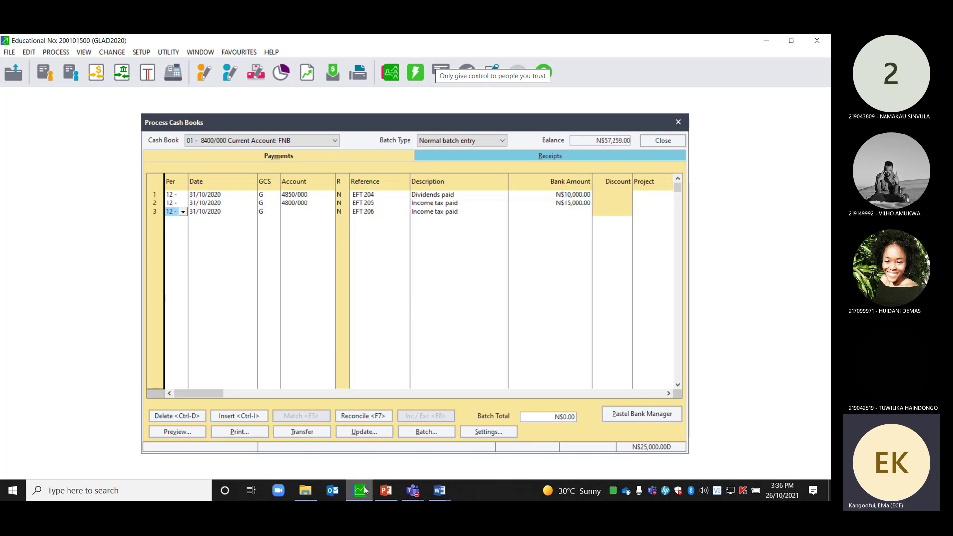
- Switch to the "Year-End Adjustment final part" Teams meeting and stop sharing the screen
mouse_move(387, 488)
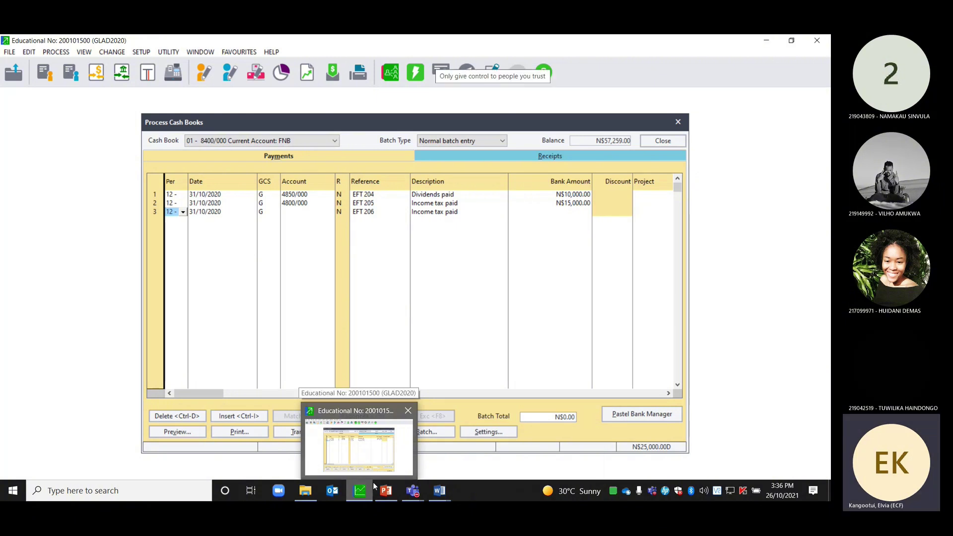
left_click(415, 496)
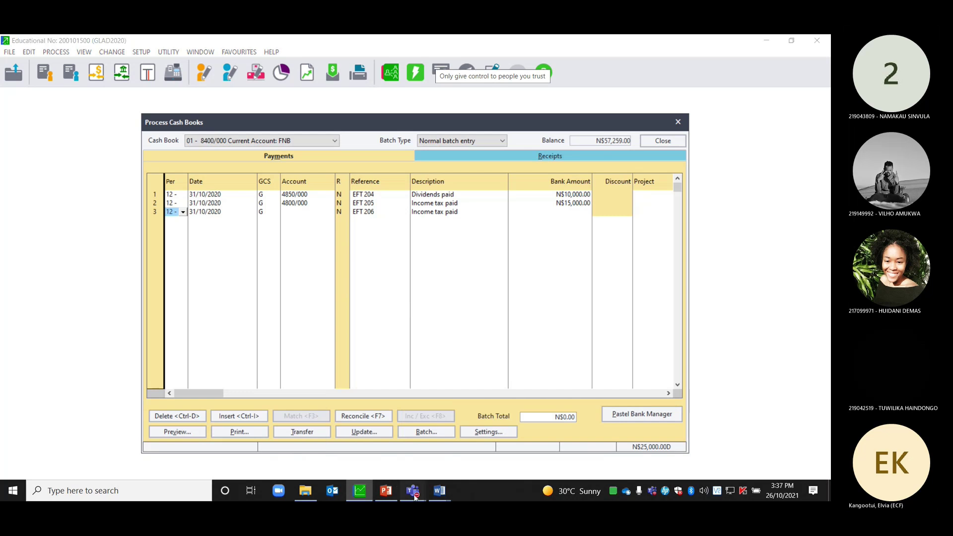
left_click(488, 446)
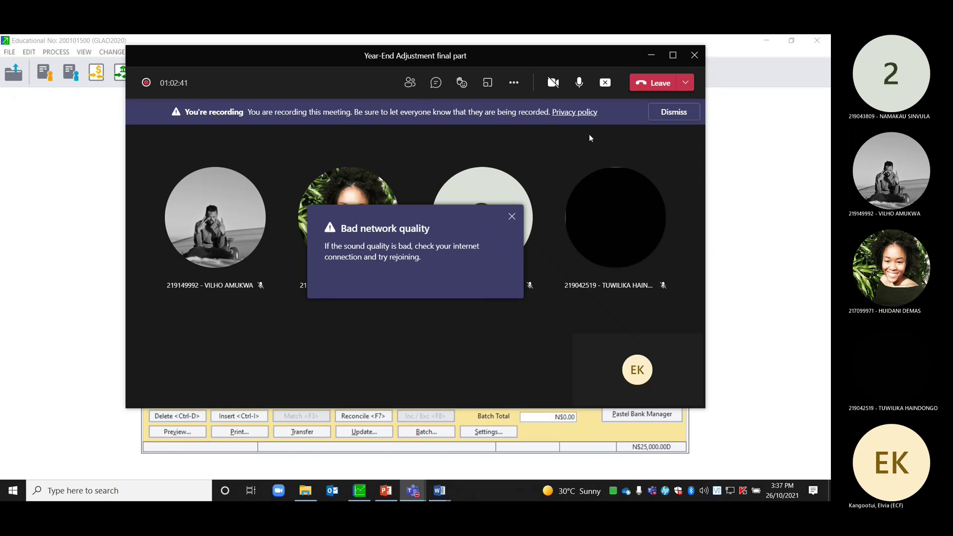
left_click(606, 83)
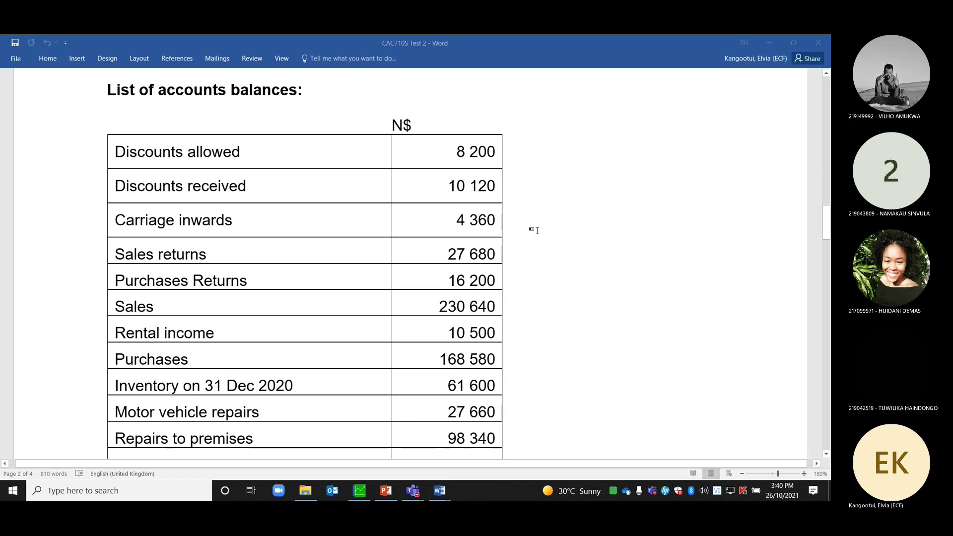
- Review Question 1's background information and list of accounts balances in the Word document "CAC710S Test 2"
scroll(599, 295, "up", 10)
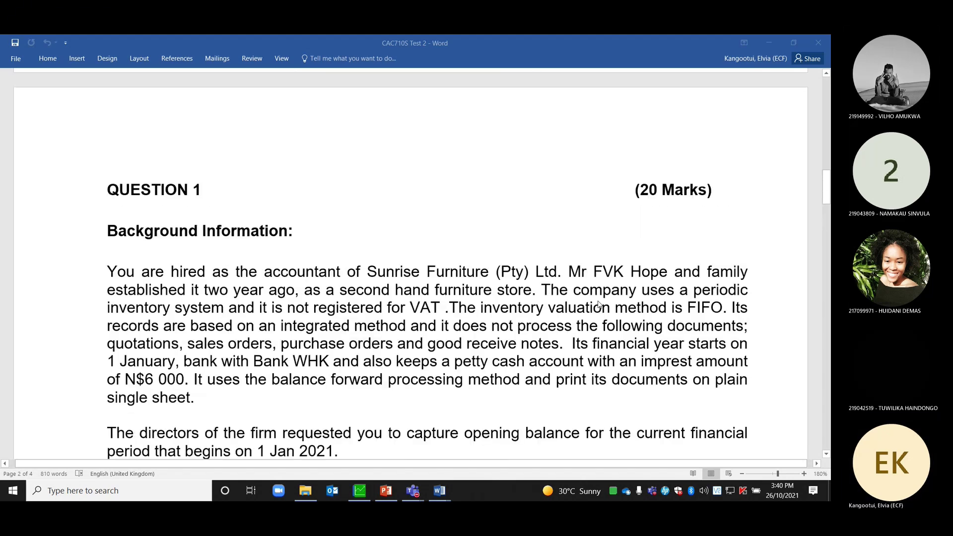
scroll(599, 304, "down", 8)
scroll(600, 305, "up", 6)
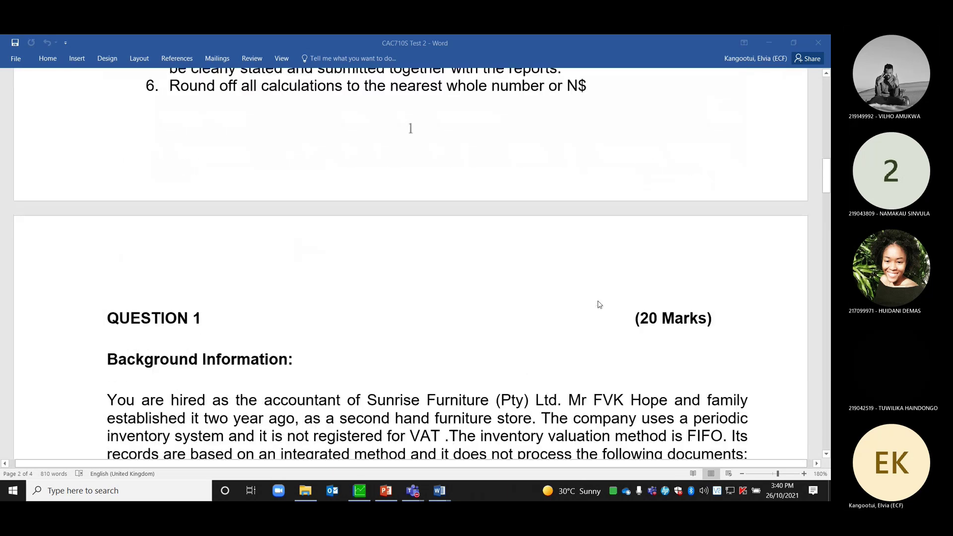
scroll(600, 305, "down", 4)
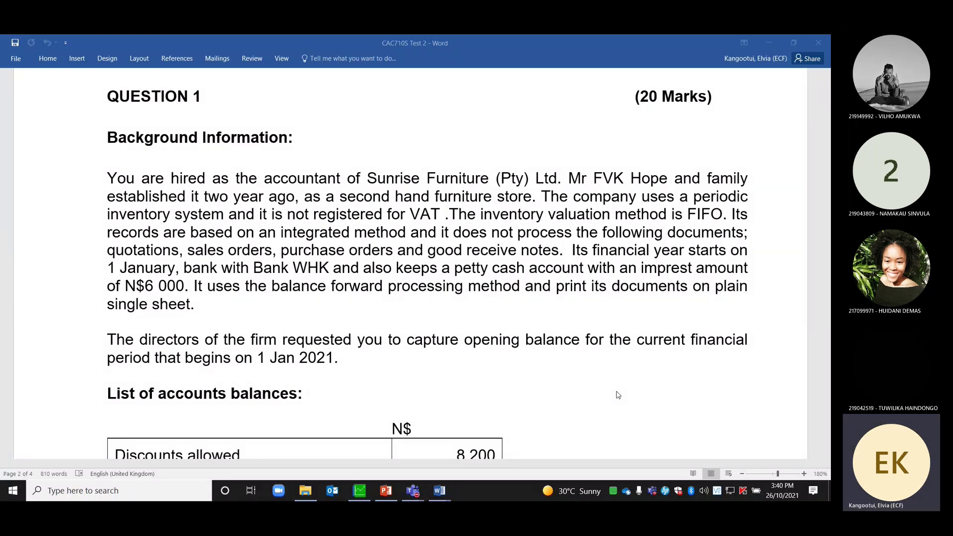
scroll(622, 350, "down", 3)
scroll(623, 351, "down", 2)
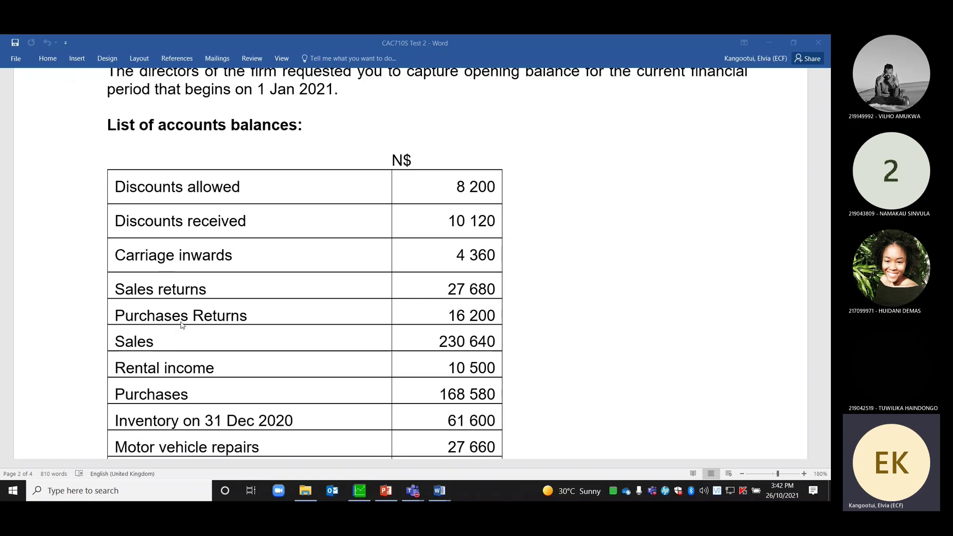
scroll(316, 383, "down", 5)
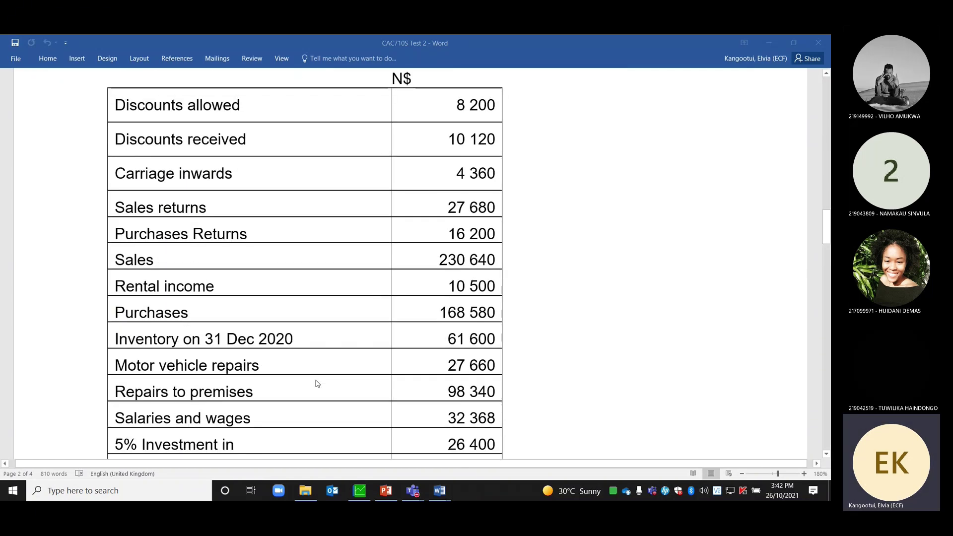
- Examine the full list of accounts balances in "CAC710S Test 2", from Discounts allowed to Accumulated profit/loss, and the Required section
scroll(279, 353, "down", 5)
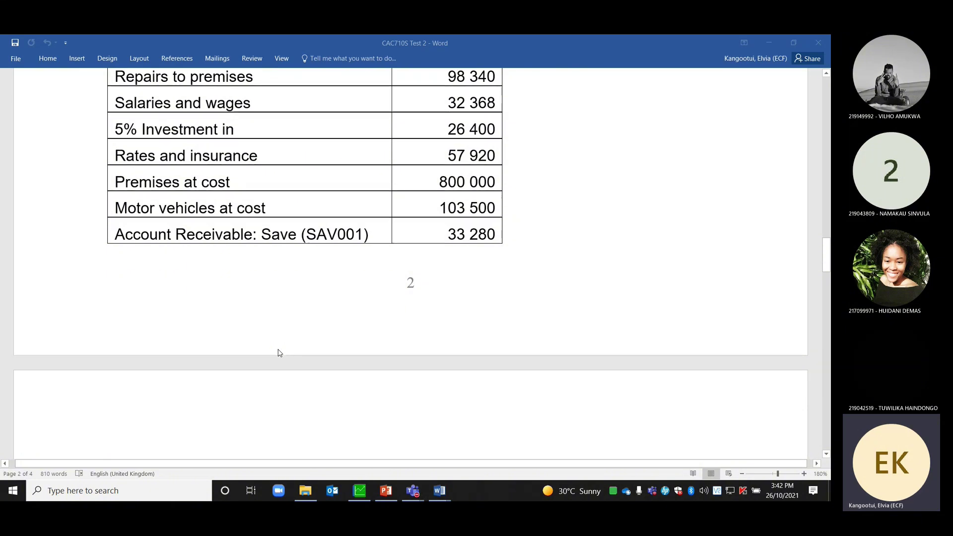
scroll(278, 353, "up", 3)
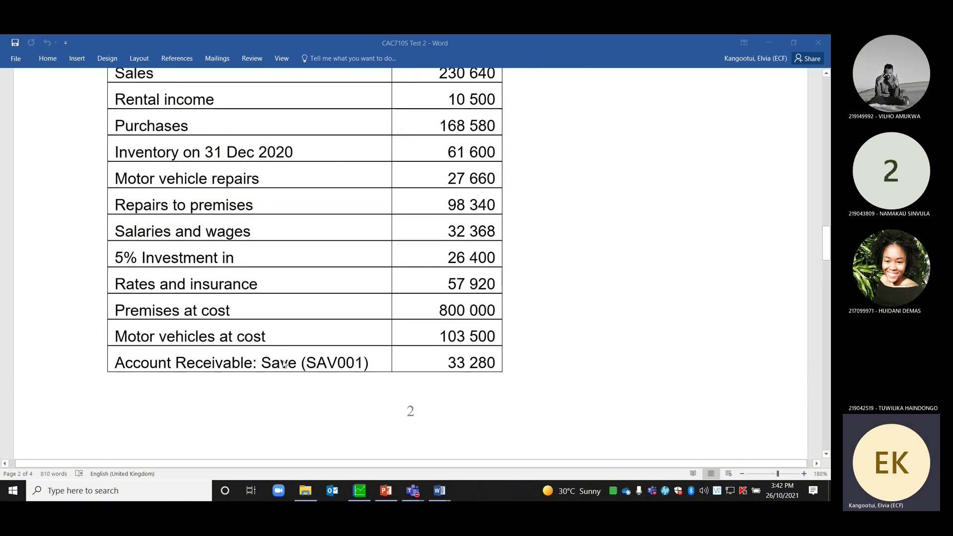
scroll(281, 355, "up", 3)
scroll(304, 378, "up", 2)
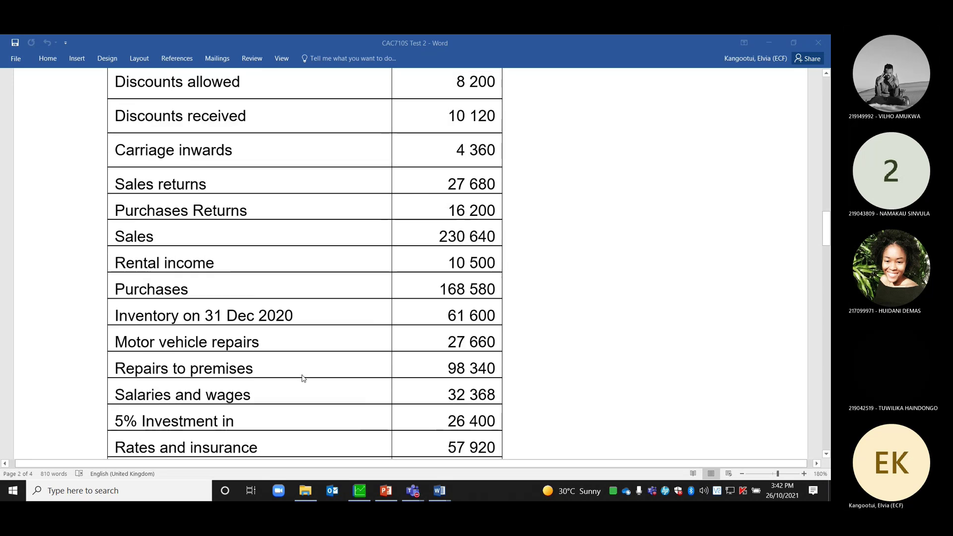
scroll(304, 379, "down", 5)
scroll(303, 379, "down", 1)
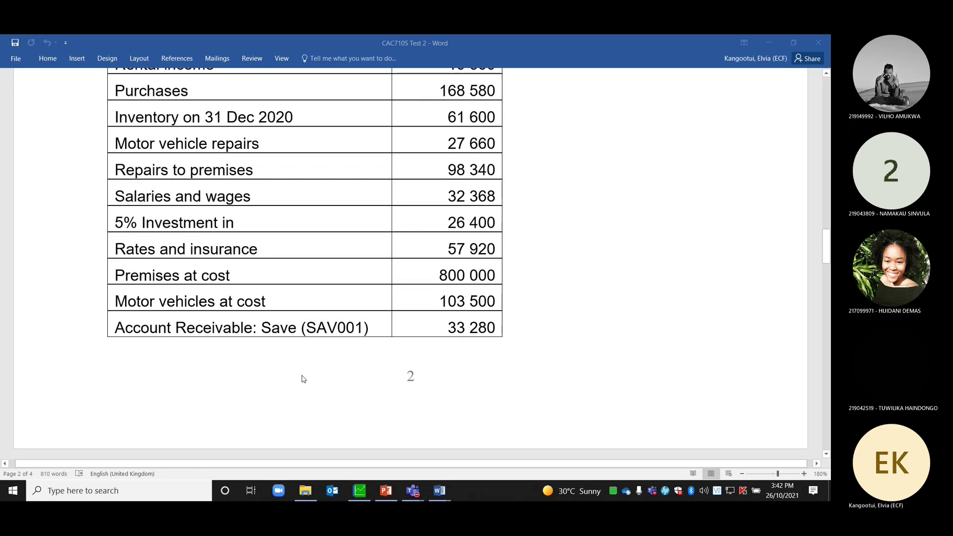
scroll(304, 379, "down", 13)
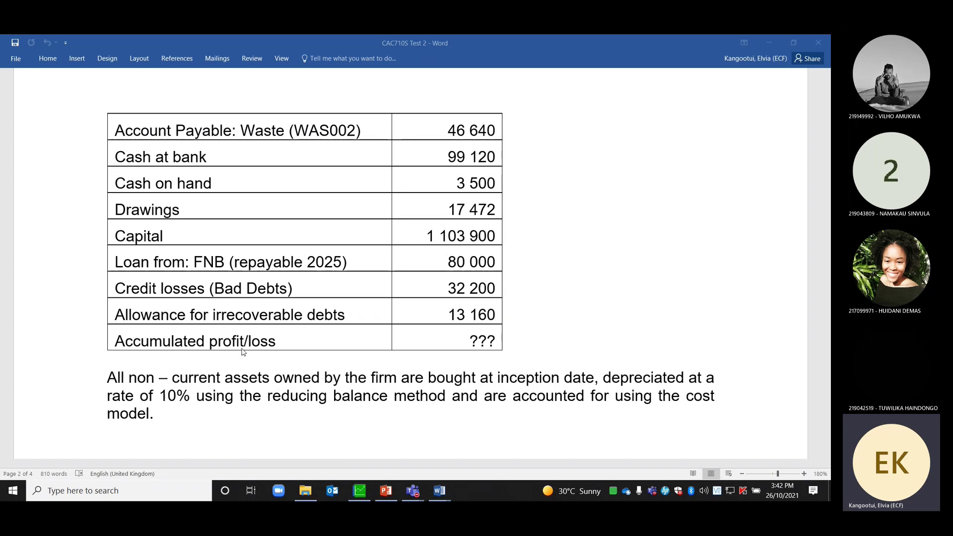
scroll(297, 373, "up", 20)
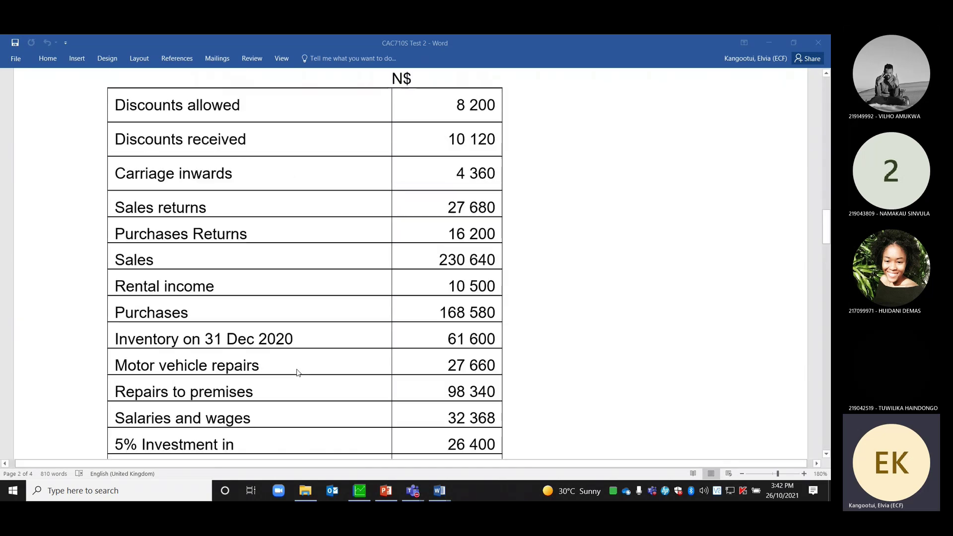
scroll(298, 373, "down", 3)
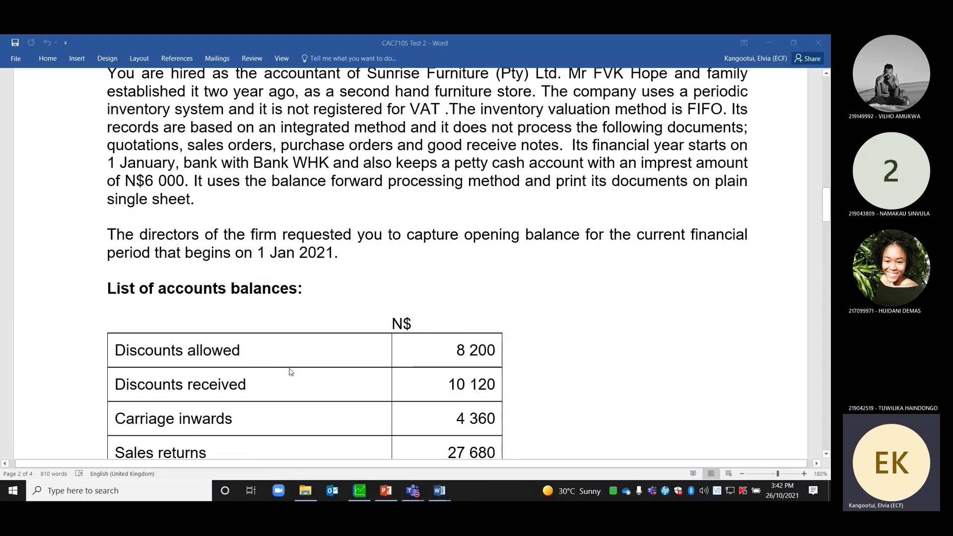
scroll(291, 372, "down", 5)
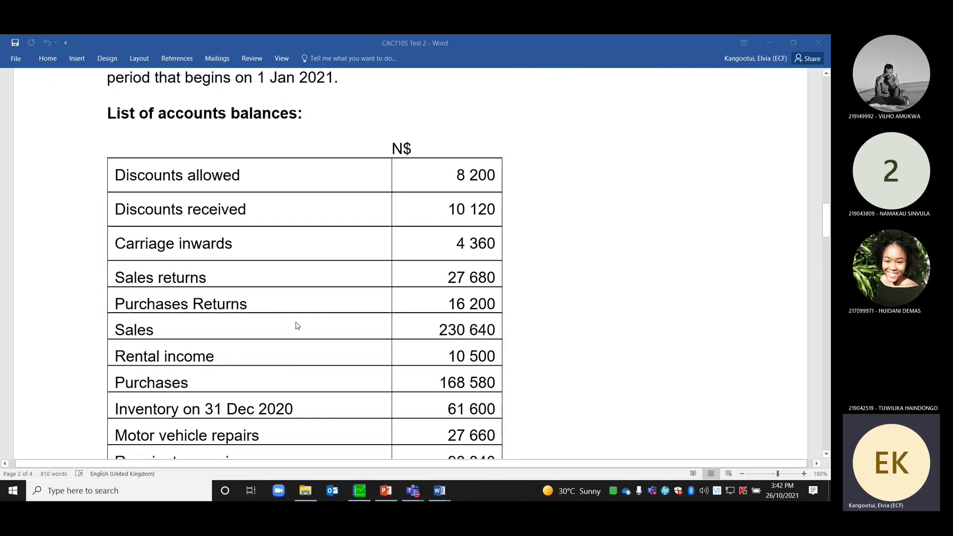
scroll(303, 338, "down", 3)
scroll(306, 343, "down", 20)
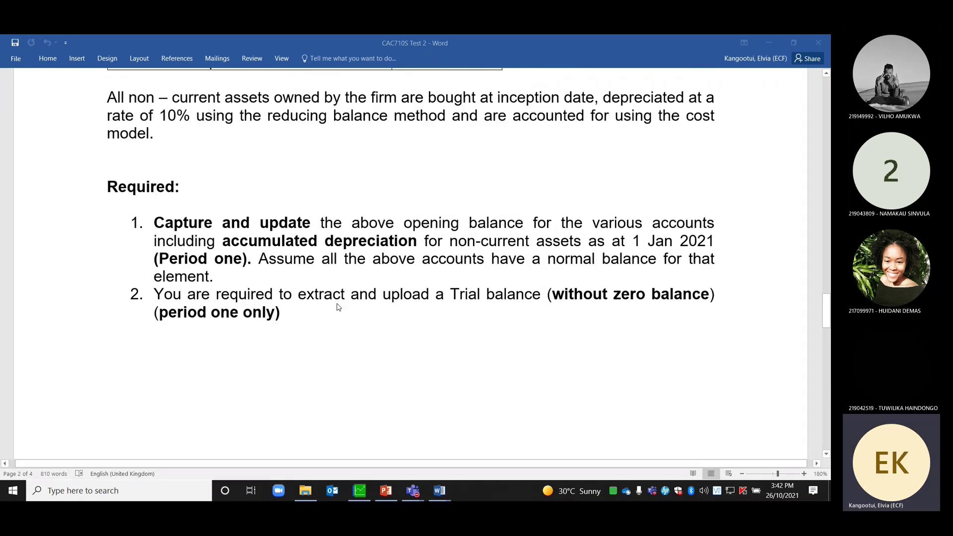
- Compare the listed account balances with the depreciation note and the required opening balance and period one trial balance tasks
scroll(338, 307, "up", 15)
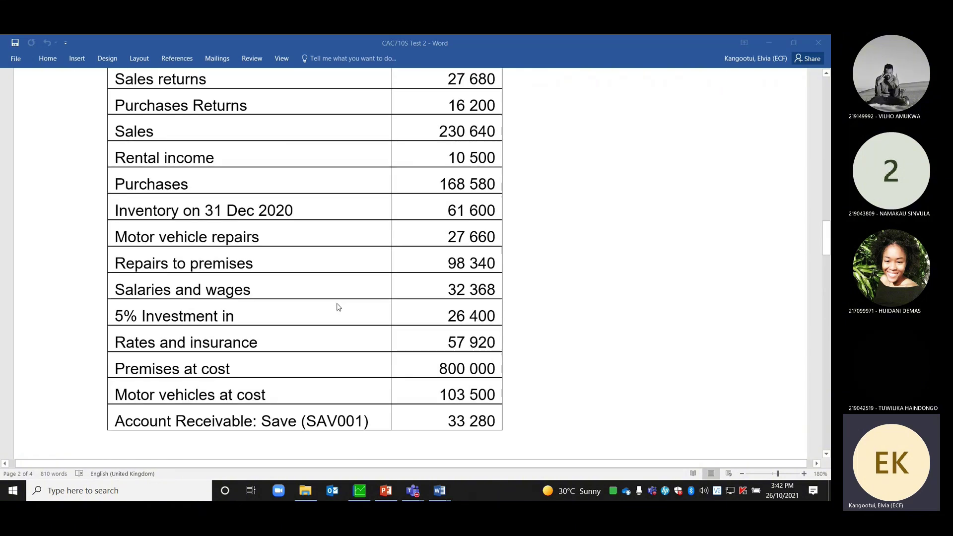
scroll(338, 307, "up", 5)
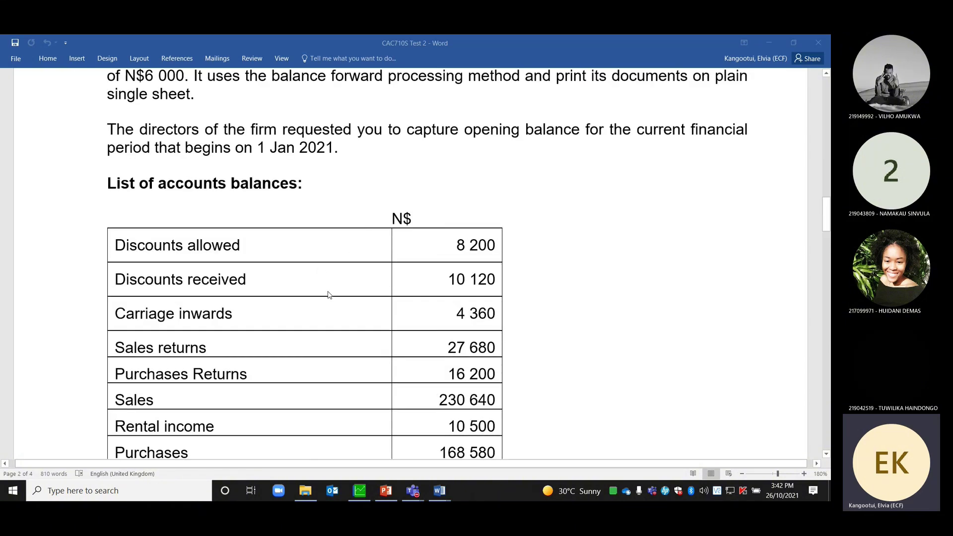
scroll(336, 334, "down", 15)
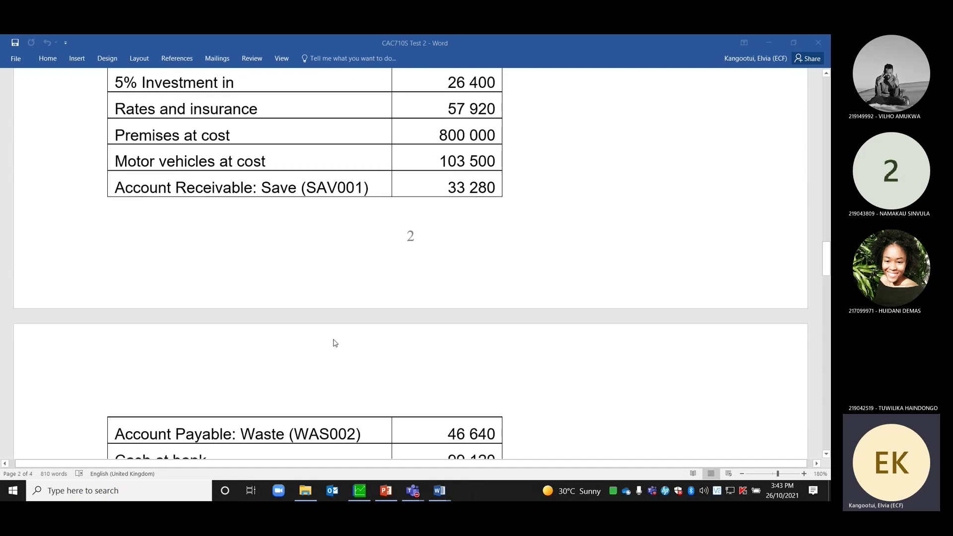
scroll(335, 342, "up", 15)
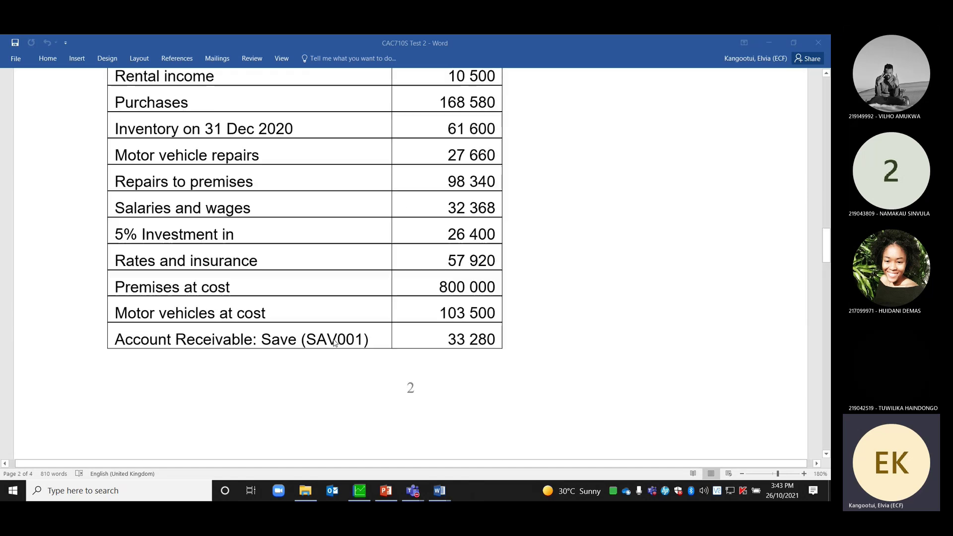
scroll(334, 343, "down", 6)
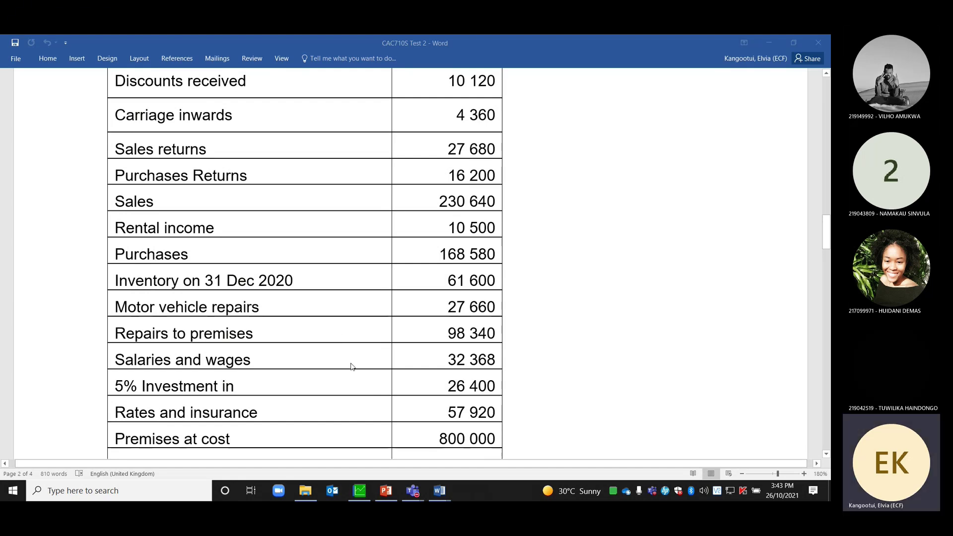
scroll(352, 368, "down", 6)
scroll(351, 367, "down", 6)
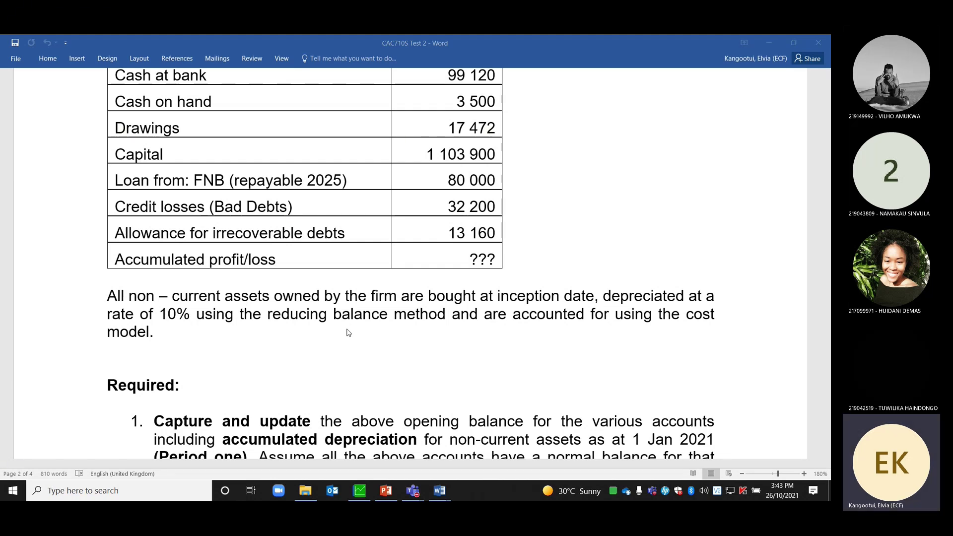
scroll(349, 334, "up", 5)
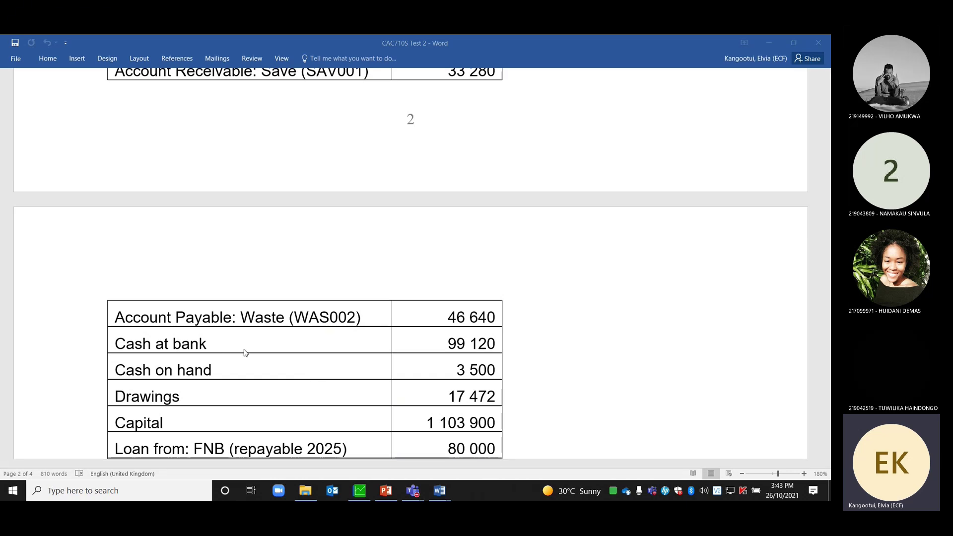
scroll(272, 352, "up", 6)
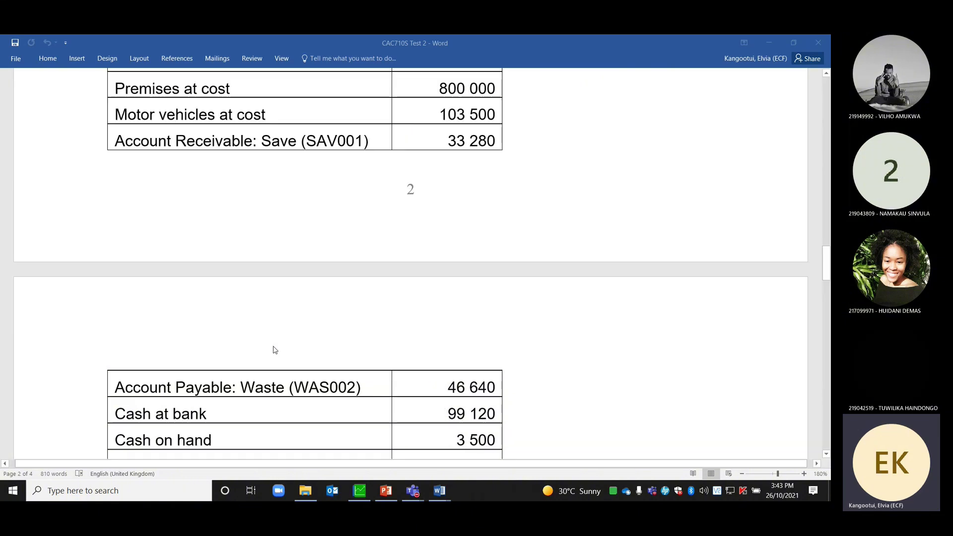
scroll(275, 351, "up", 2)
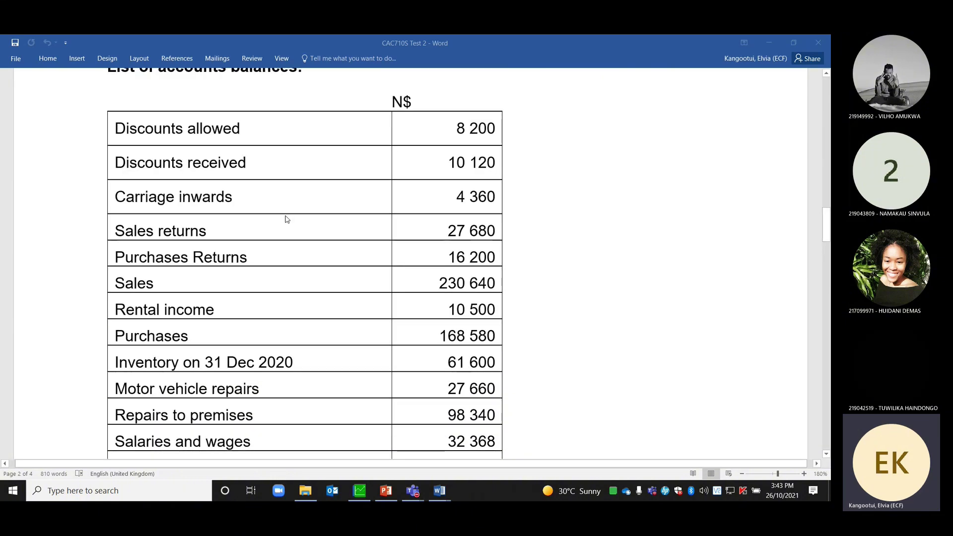
scroll(326, 379, "down", 14)
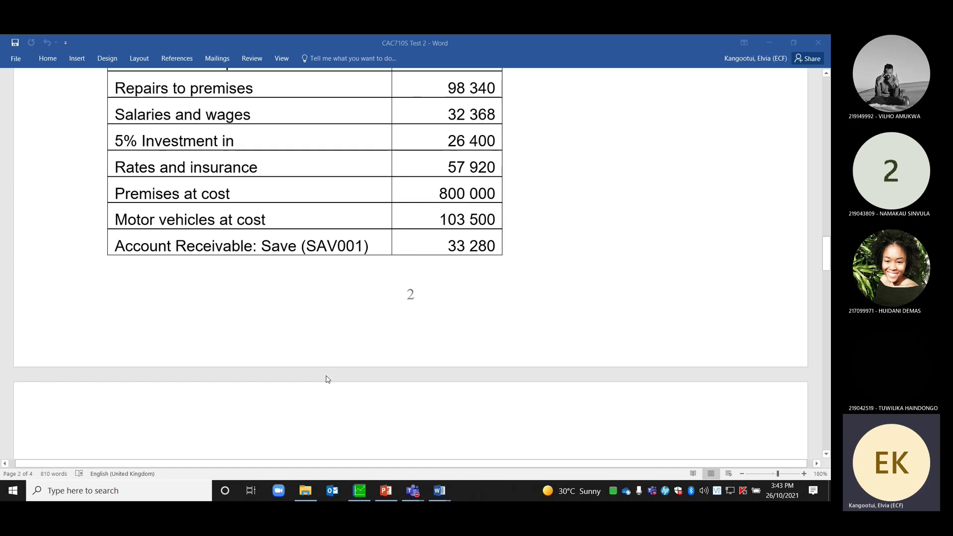
scroll(326, 379, "down", 2)
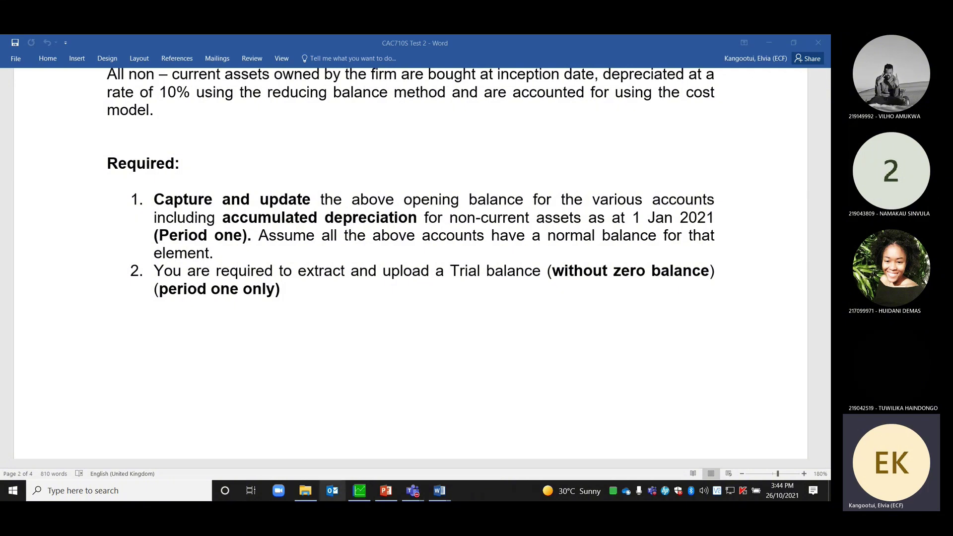
- Switch to Sage Pastel, close the cash book entry window, and open the general ledger Trial Balance report options without viewing open batches
left_click(360, 491)
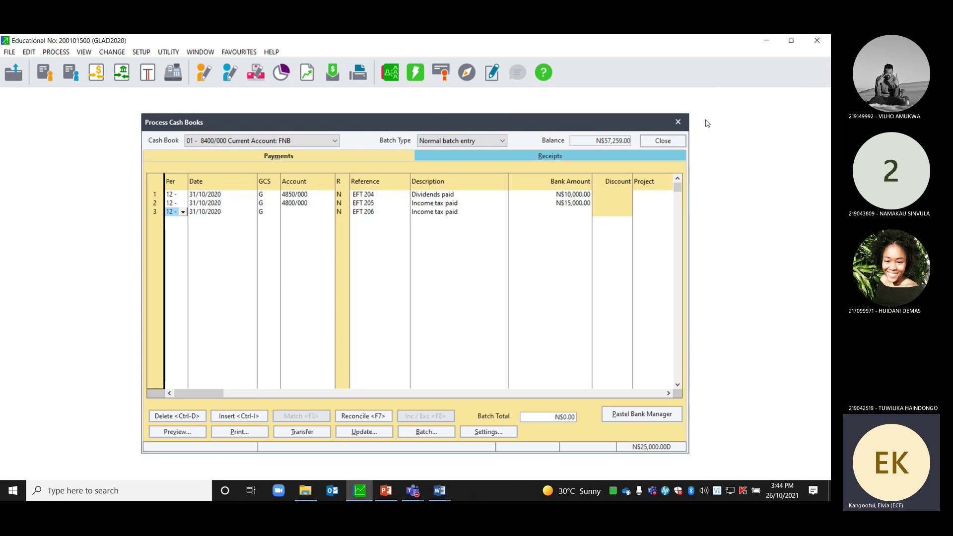
left_click(678, 121)
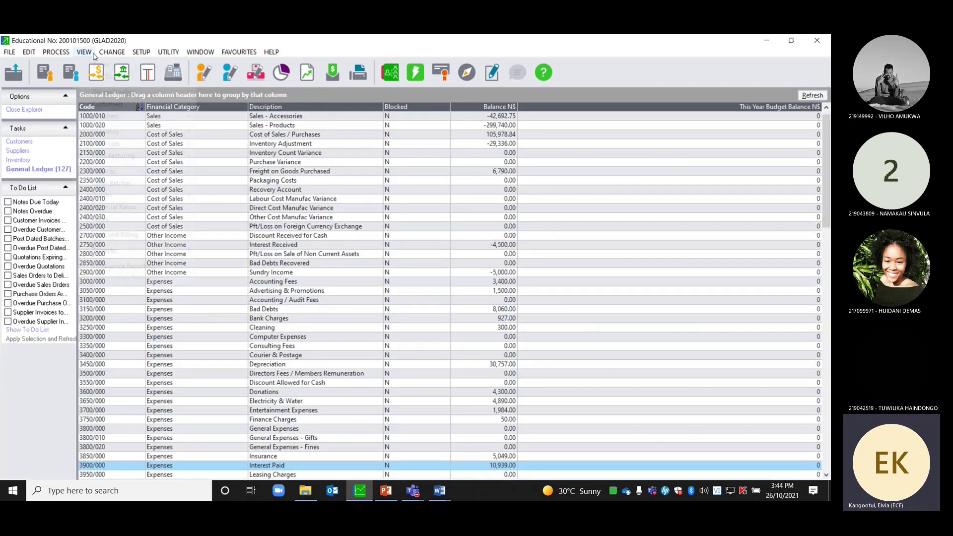
left_click(84, 52)
mouse_move(118, 94)
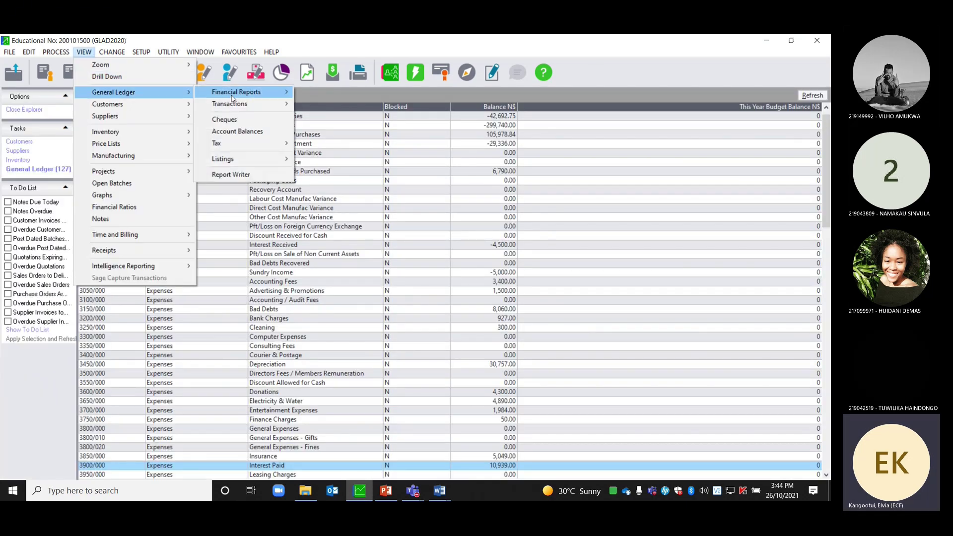
mouse_move(288, 94)
left_click(328, 91)
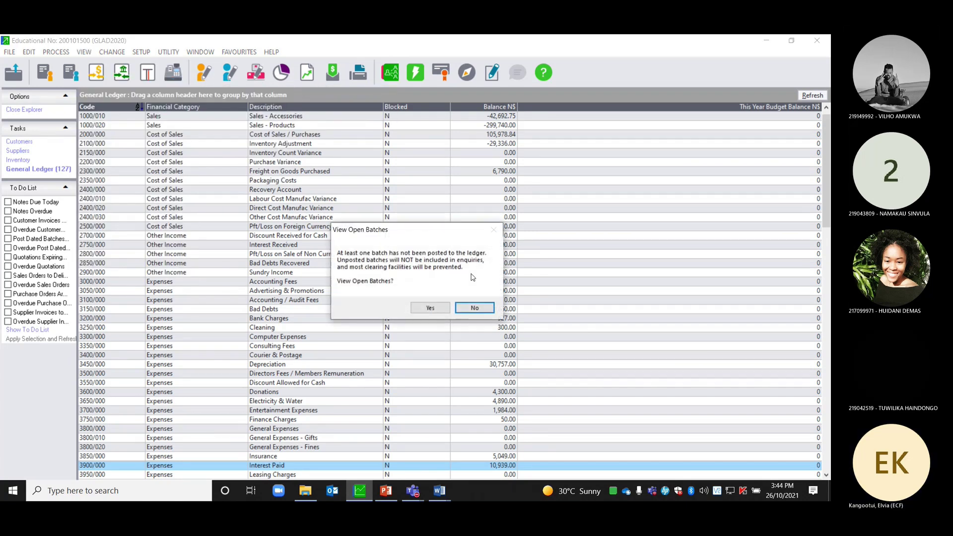
left_click(473, 309)
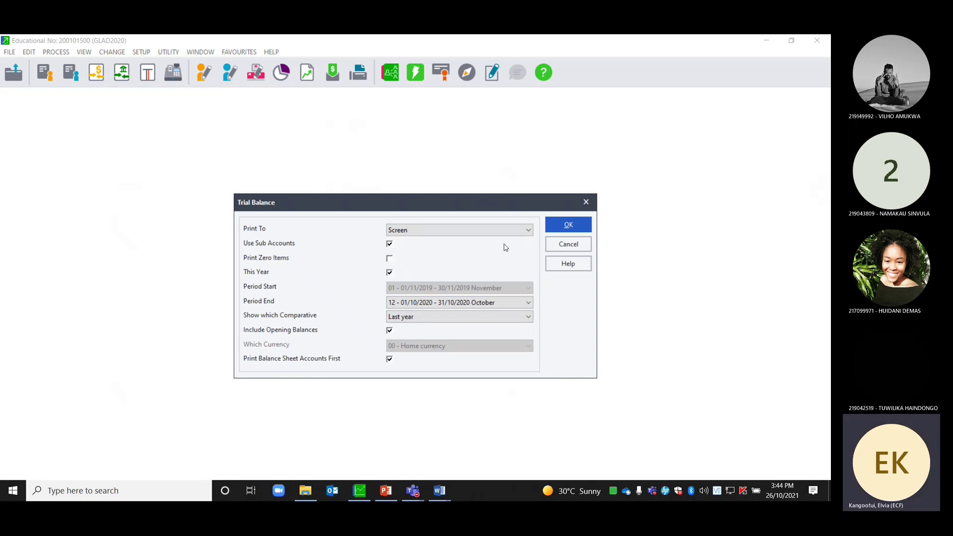
- Set the trial balance's period end to period 01, November 2019, and display the report on screen
left_click(528, 302)
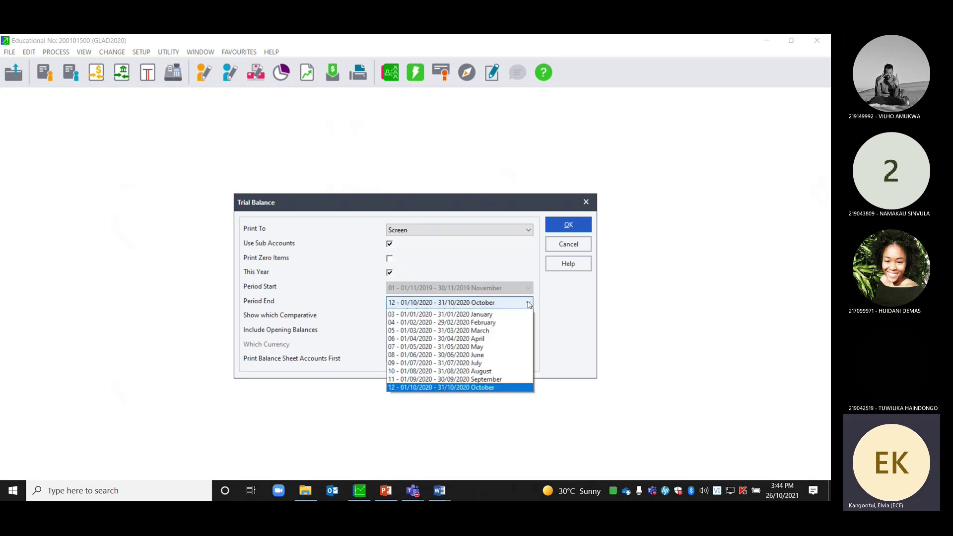
left_click(497, 324)
left_click(569, 226)
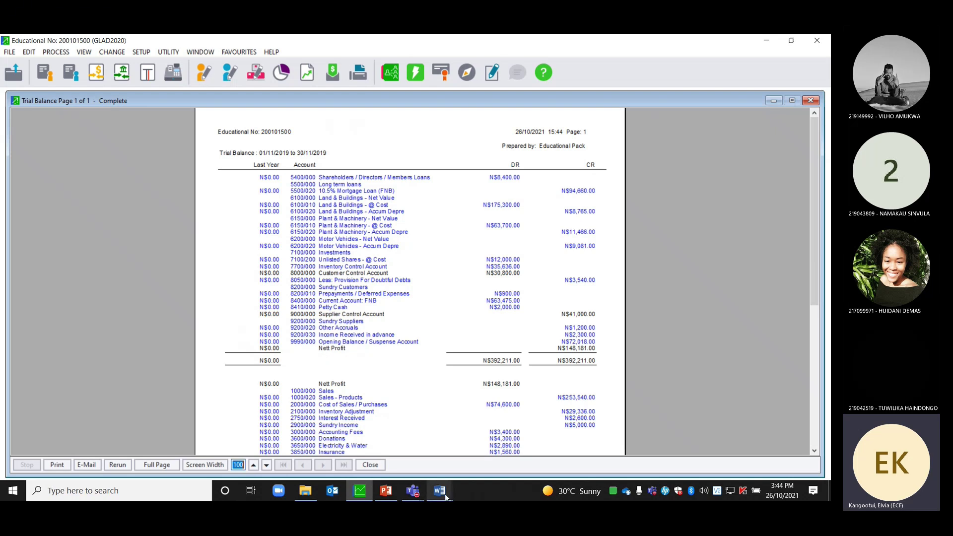
- Switch to the Word document "Part 2 Cash Books Bank Recon" and look through its cash book transactions
mouse_move(441, 492)
left_click(395, 449)
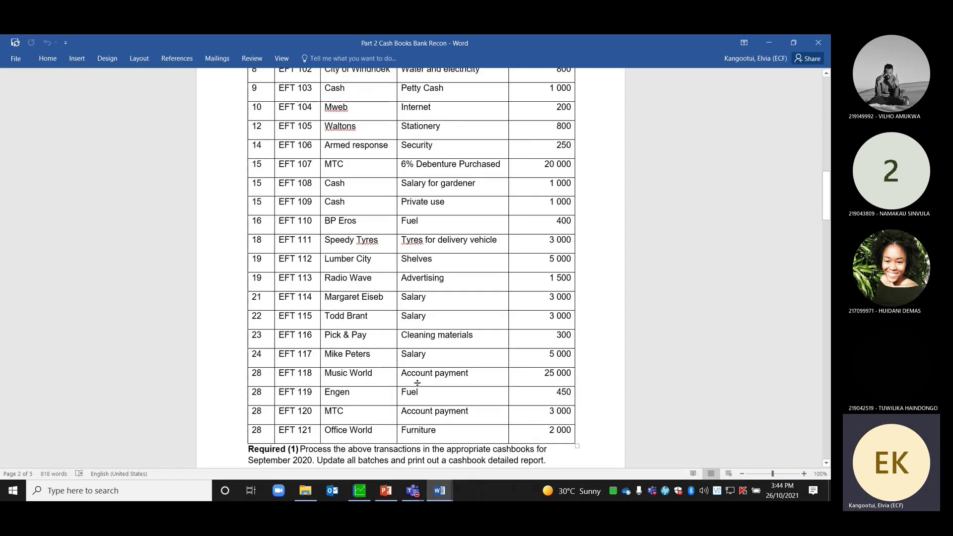
scroll(425, 381, "up", 15)
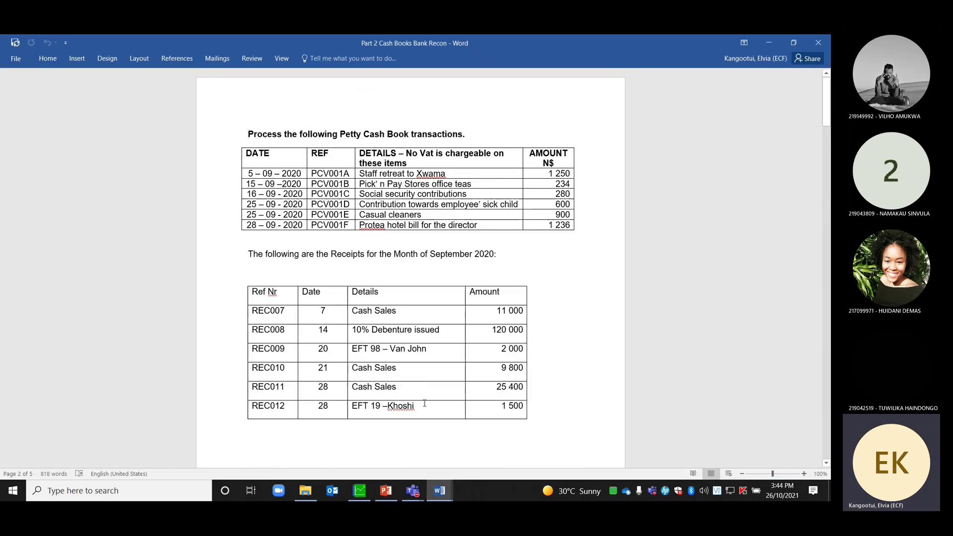
scroll(425, 381, "down", 5)
- Review Glad Home's accounts balances as at 31 Oct 2019 in "First part Class company information" and return to the Sage Pastel trial balance
mouse_move(431, 495)
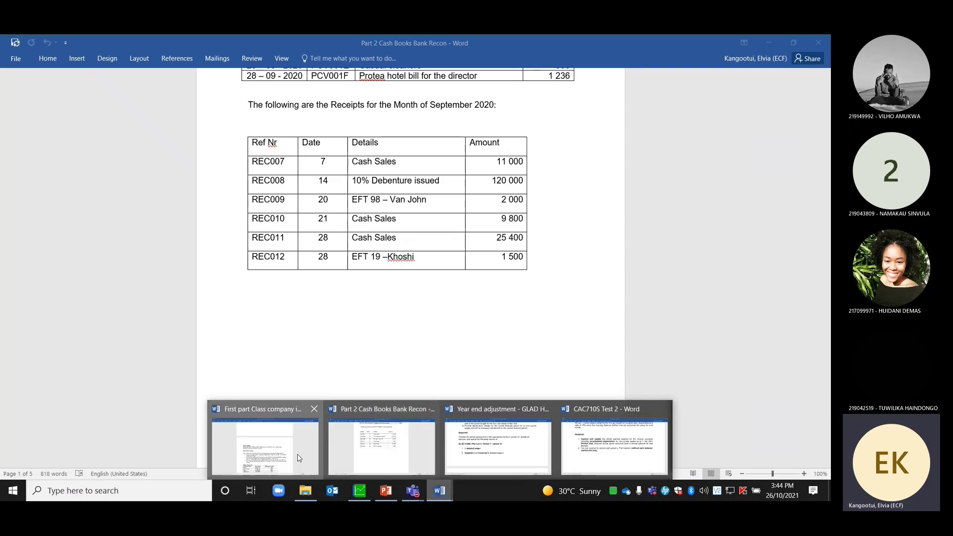
left_click(263, 447)
scroll(354, 429, "down", 10)
scroll(354, 428, "down", 10)
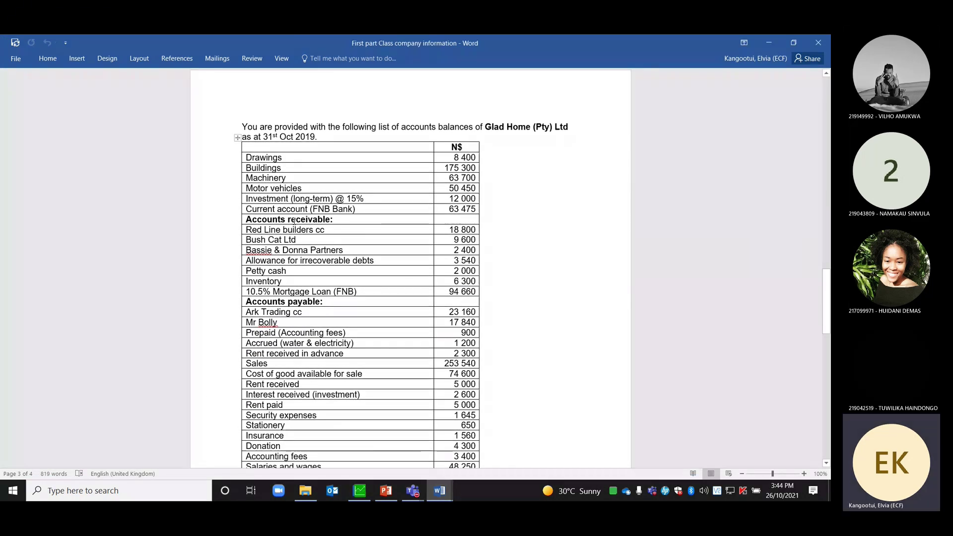
scroll(315, 277, "down", 1)
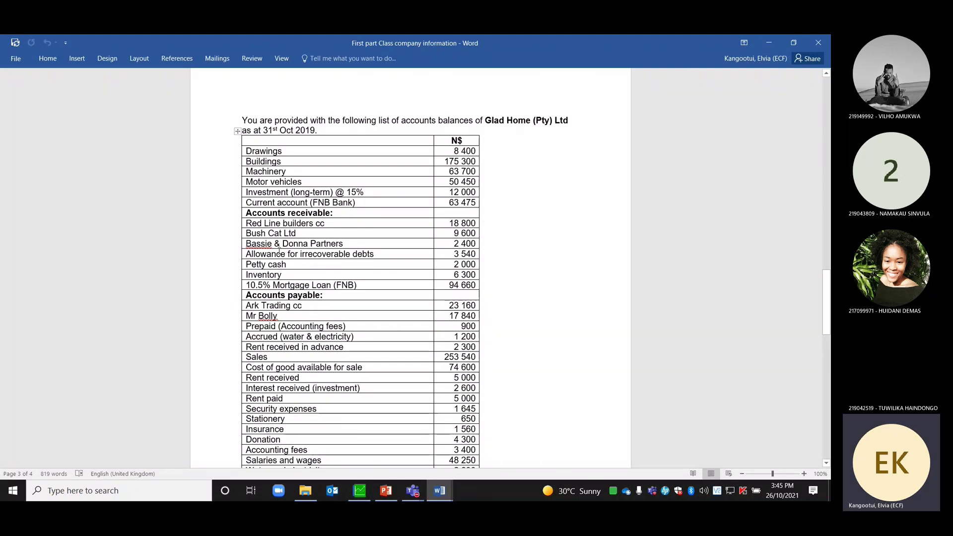
scroll(307, 264, "down", 2)
scroll(307, 264, "down", 2)
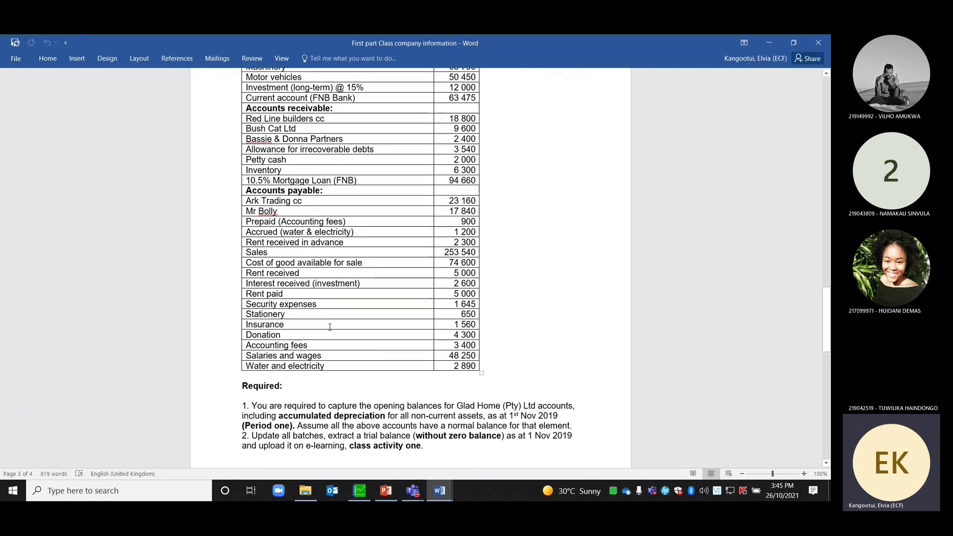
scroll(330, 327, "up", 1)
scroll(331, 329, "up", 3)
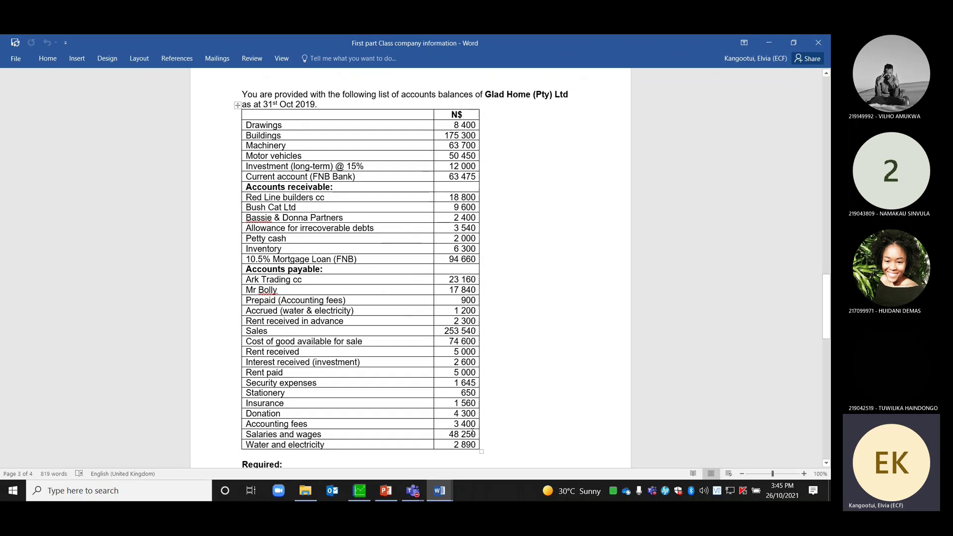
left_click(362, 494)
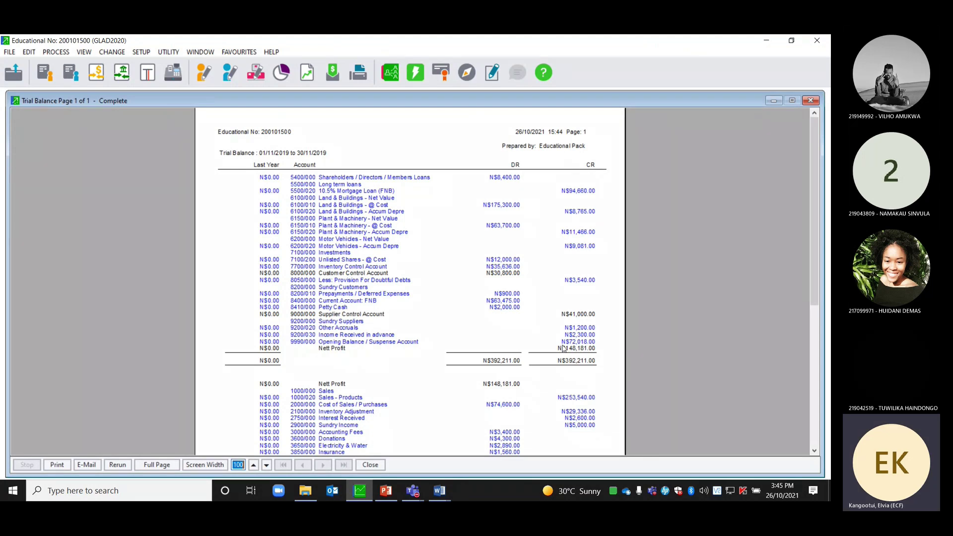
- Switch to the Word document "CAC710S Test 2" and review its opening balances, accumulated profit/loss line and period one requirements
left_click(449, 491)
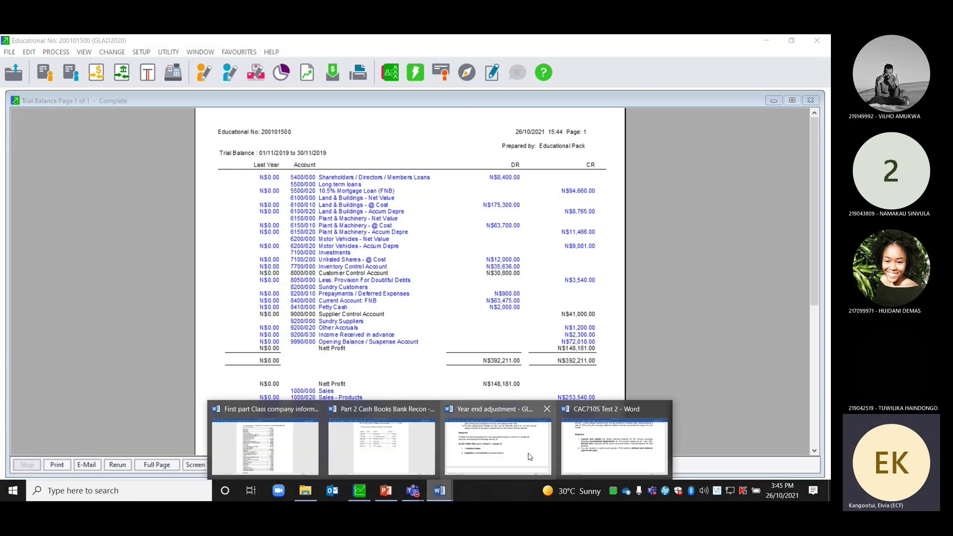
left_click(563, 466)
scroll(415, 320, "down", 10)
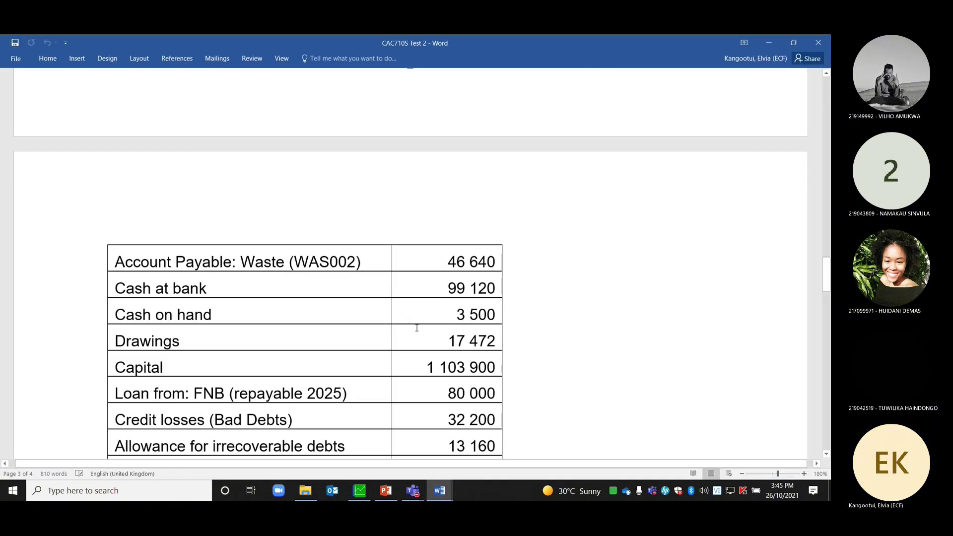
scroll(417, 328, "down", 2)
scroll(272, 216, "down", 4)
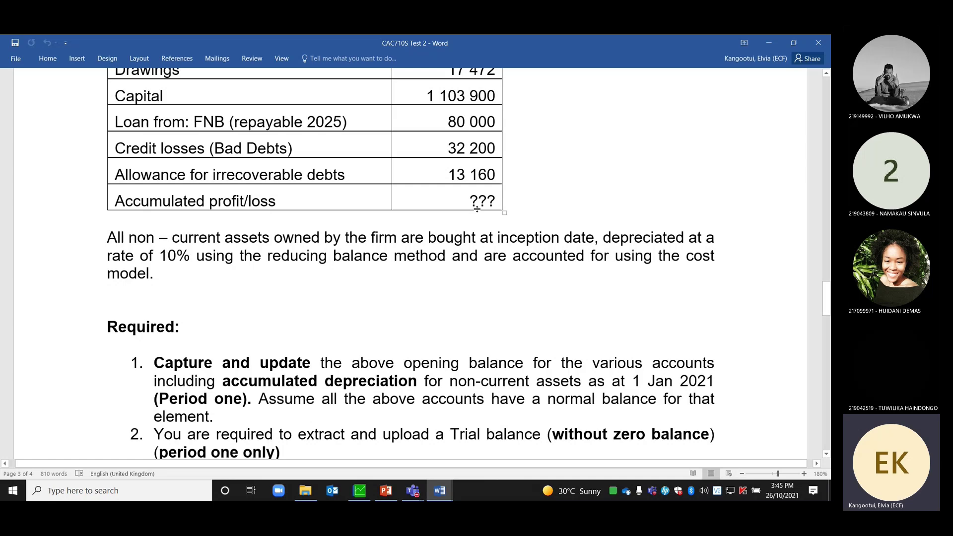
- Switch to Sage Pastel, close the trial balance report, and open journal processing with entry type 05 - General Journal
left_click(360, 491)
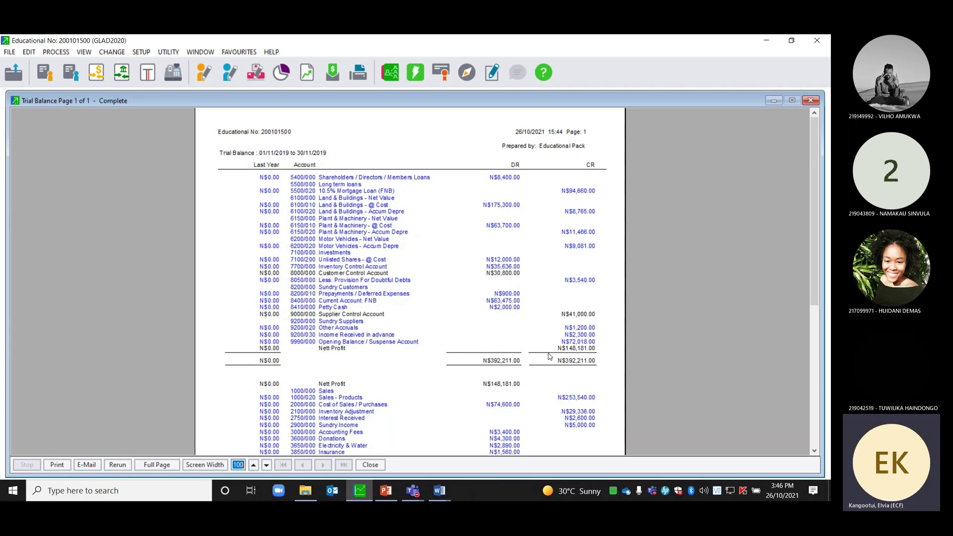
left_click(811, 101)
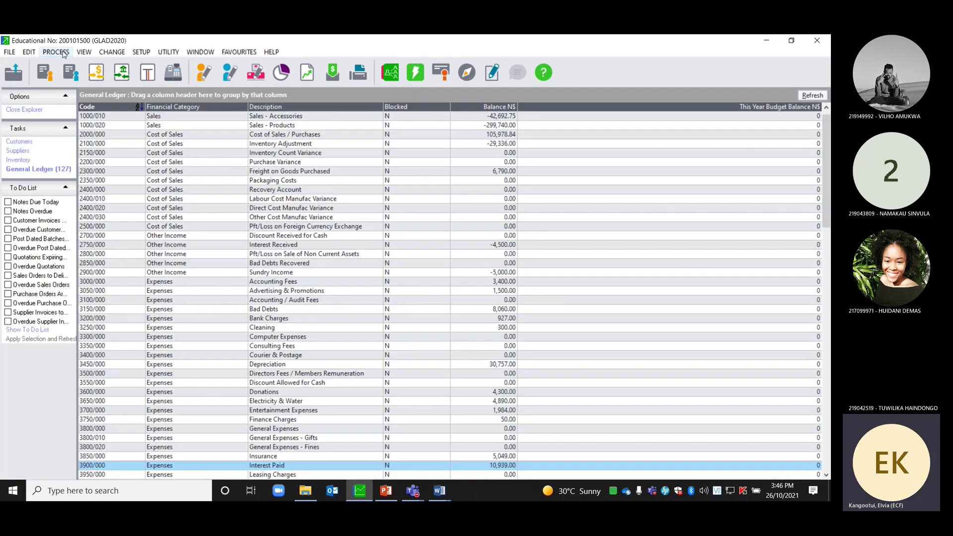
left_click(56, 52)
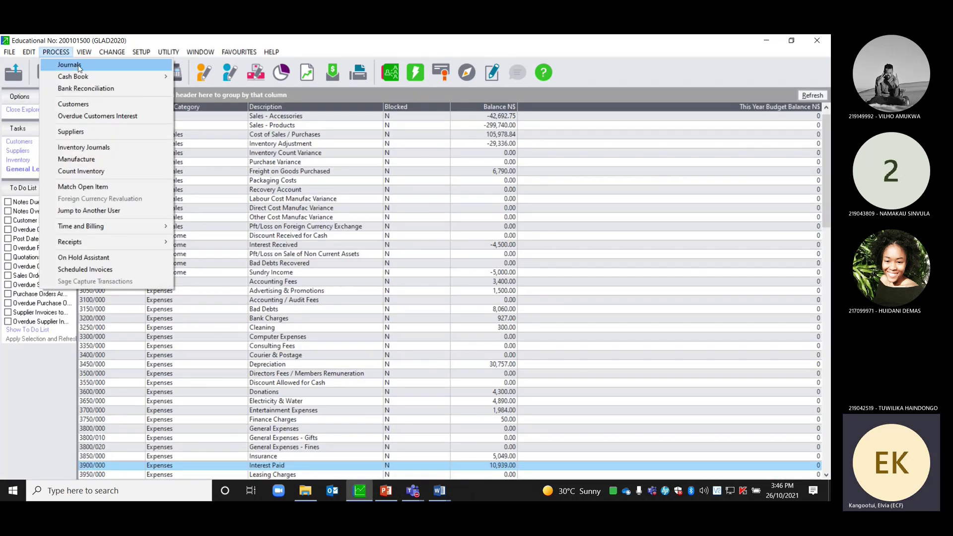
left_click(75, 65)
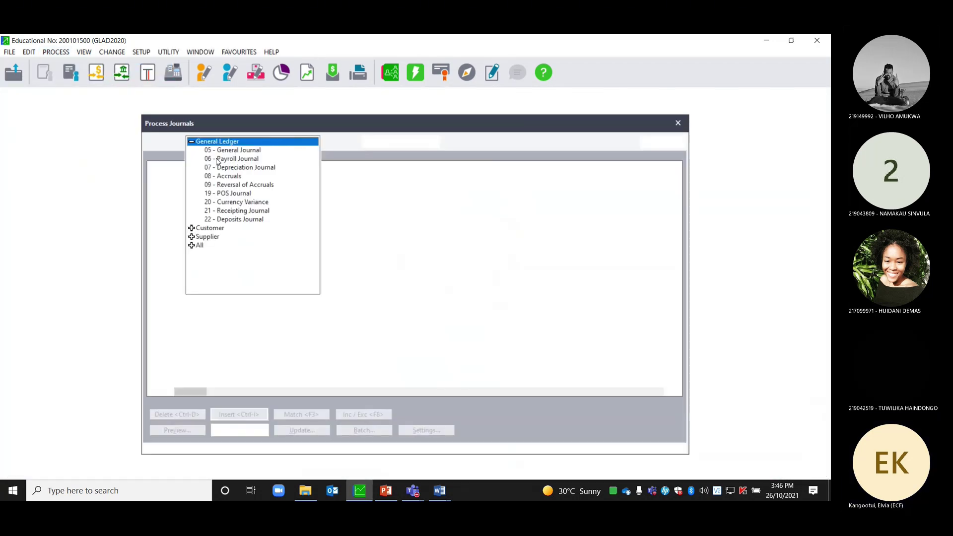
left_click(229, 150)
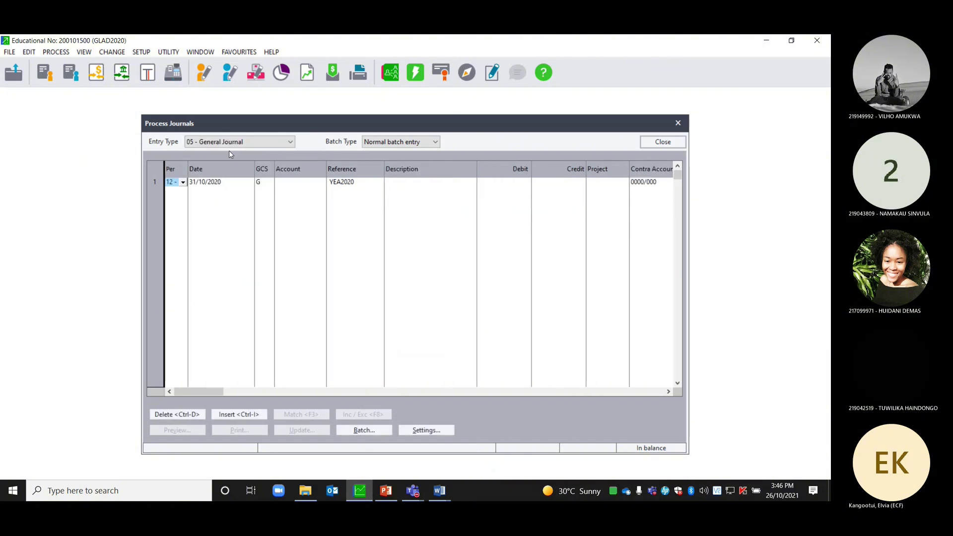
- Set the first journal line to period 01, November 2019, and its account to 5200/000 Retained Income / (Accumulated Loss)
left_click(183, 182)
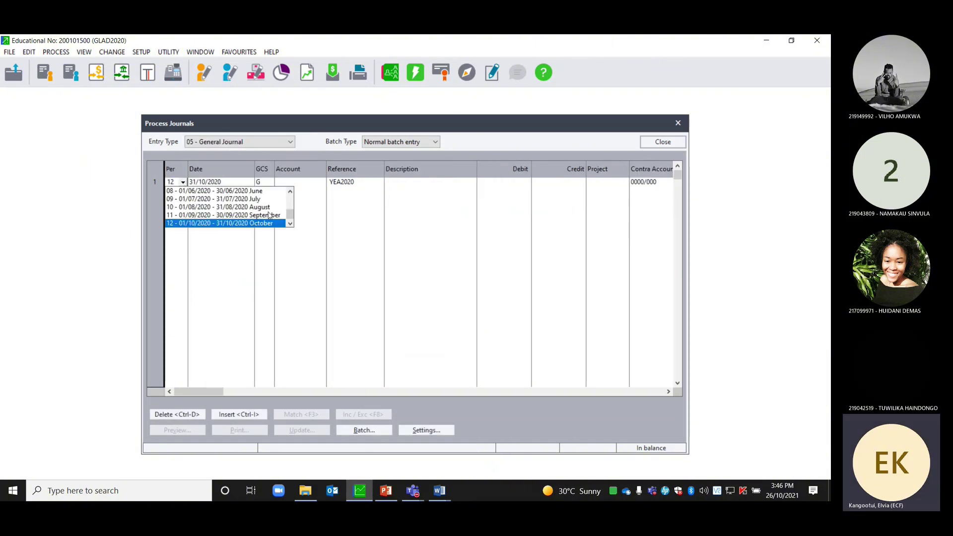
left_click_drag(289, 214, 290, 195)
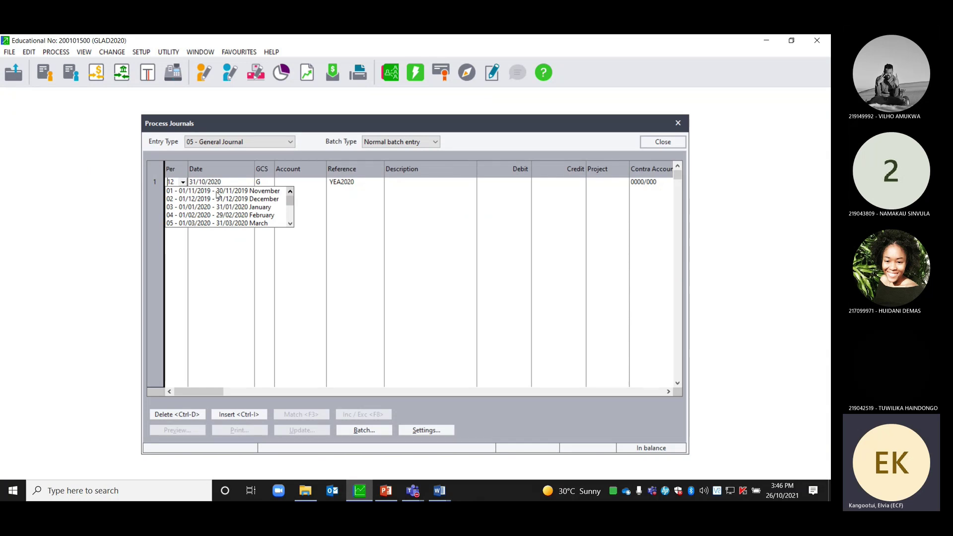
left_click(220, 191)
key("Tab")
key("Tab")
key("Tab")
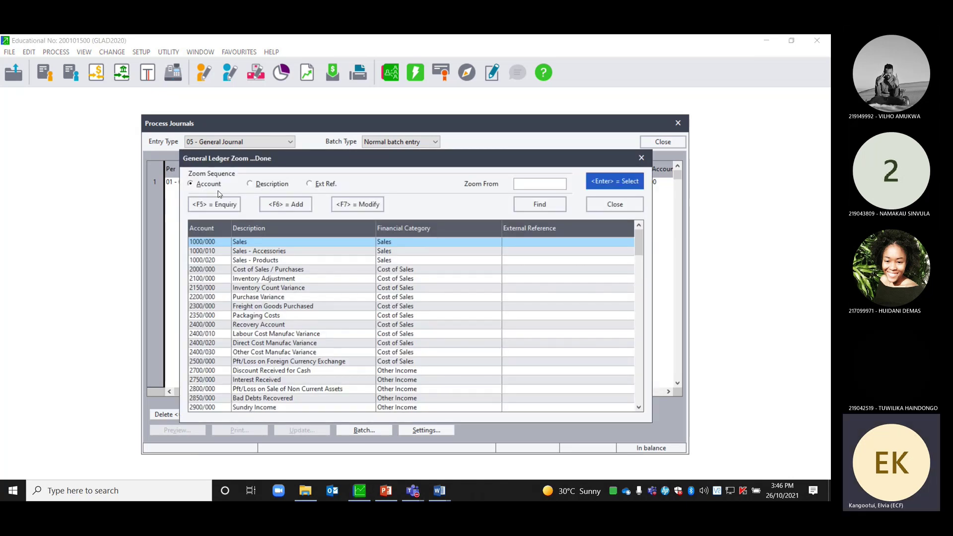
type("5")
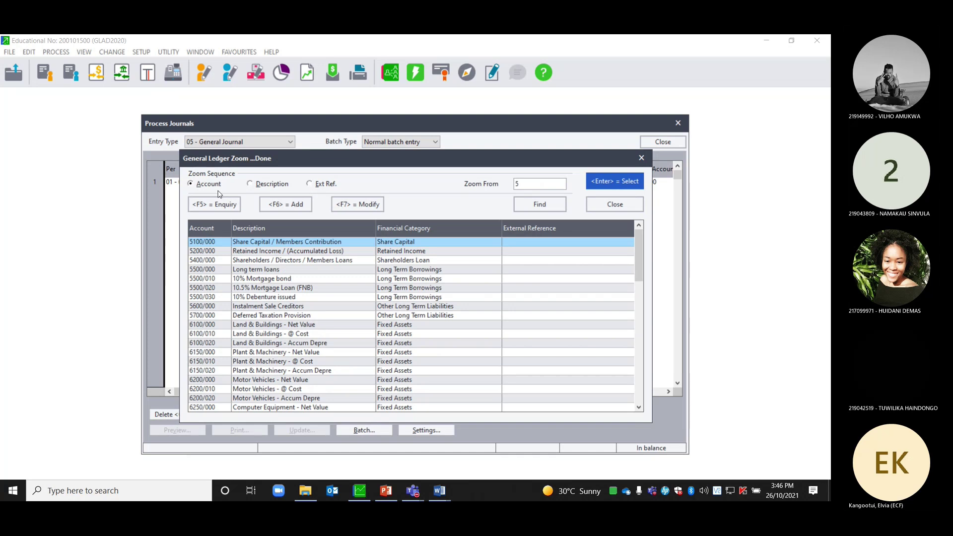
key("Down")
key("Return")
key("Return")
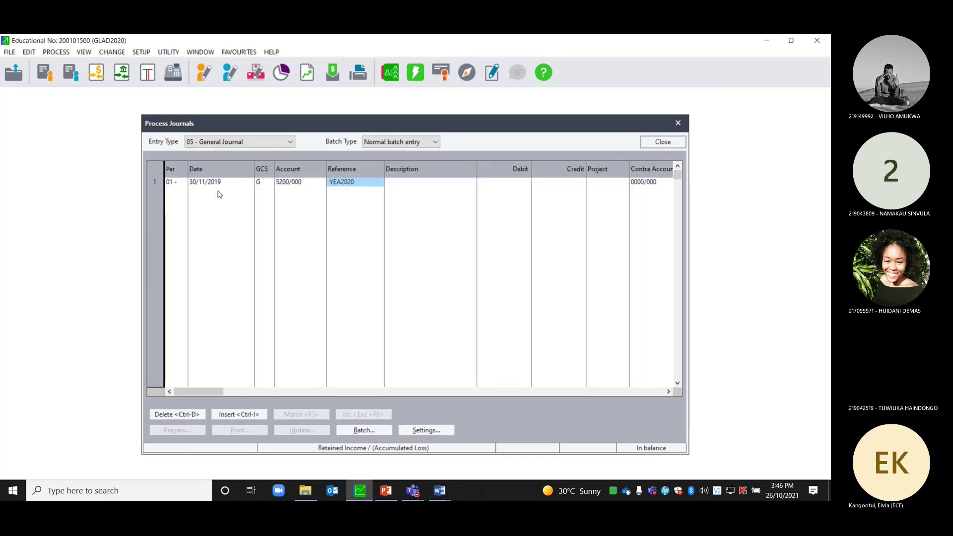
- Set the retained income line's date to 01/11/2019 and its reference to OPB2019
left_click(249, 184)
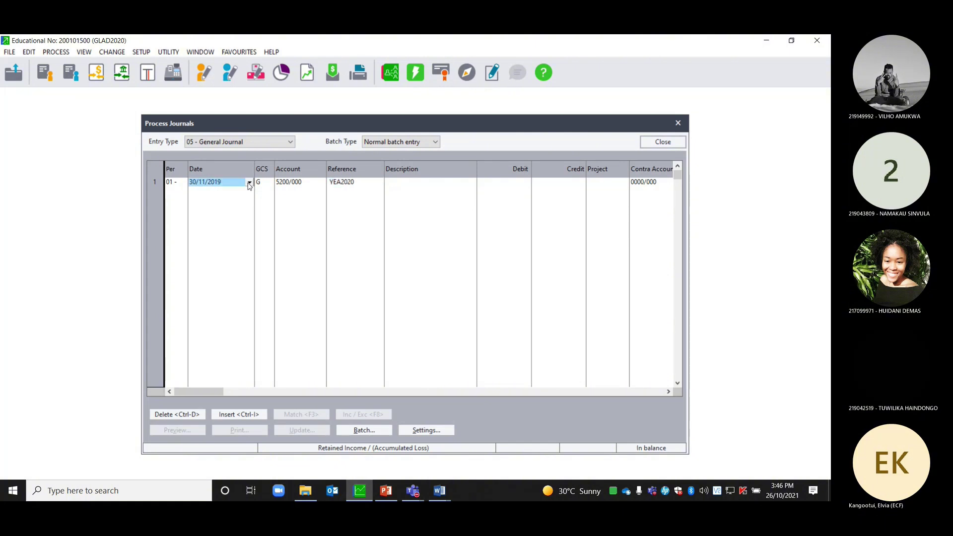
left_click(249, 184)
left_click(242, 223)
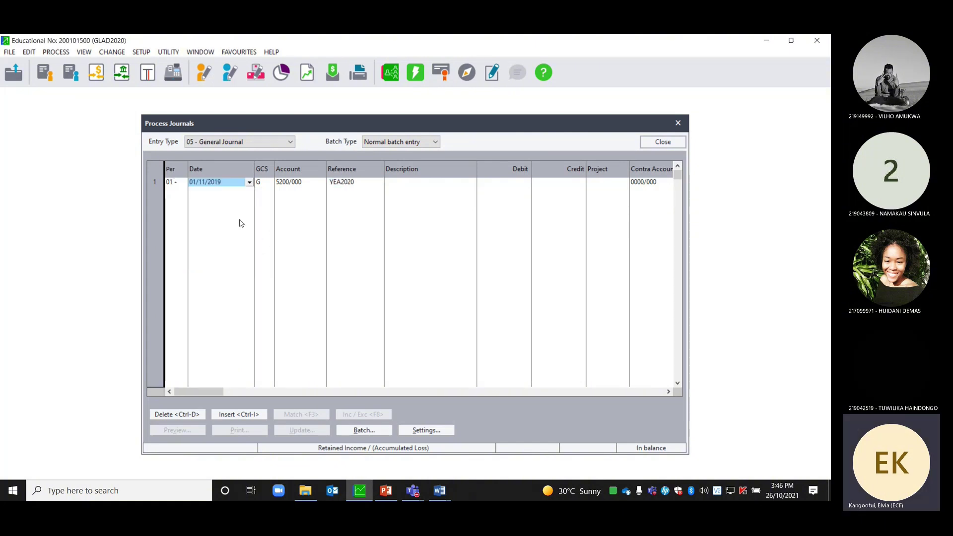
key("Return")
key("Return")
key("Return")
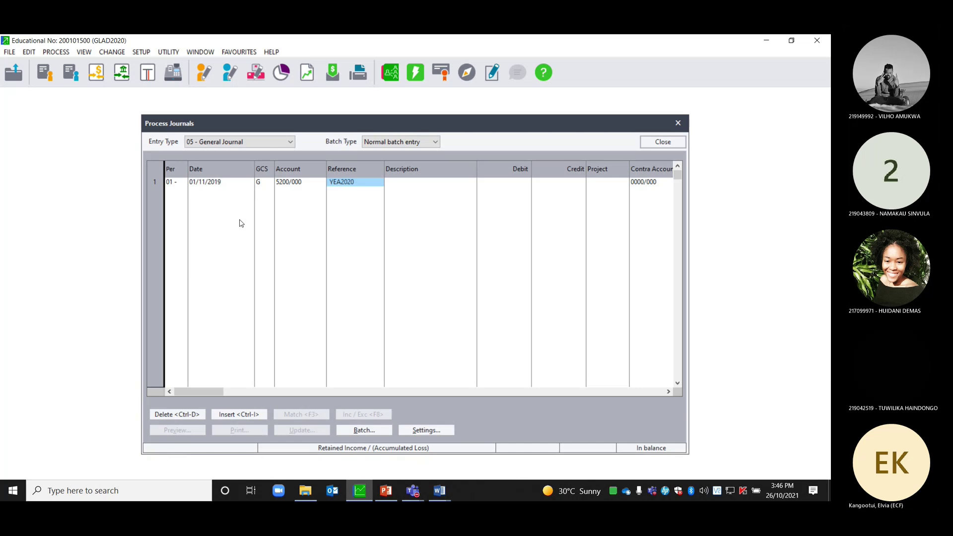
type("OP")
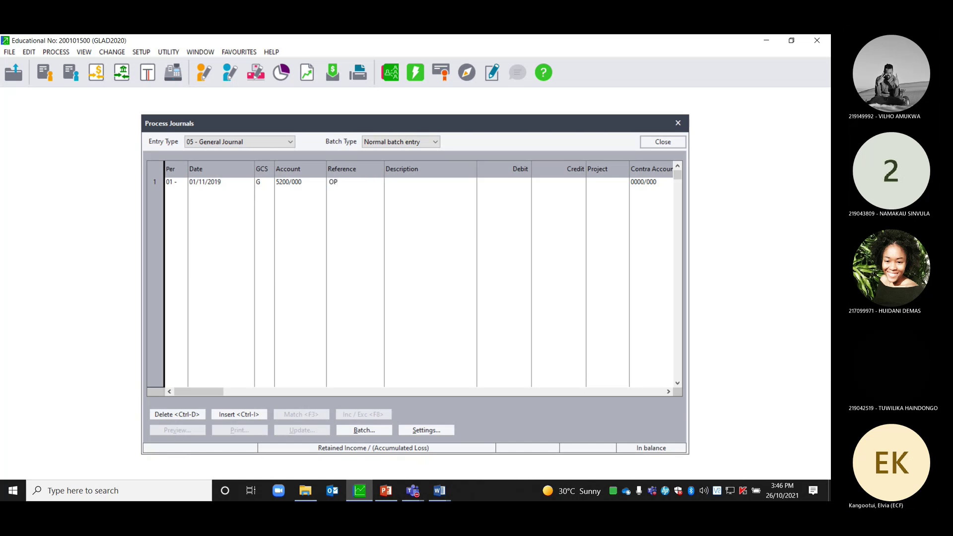
type("B2019")
key("Return")
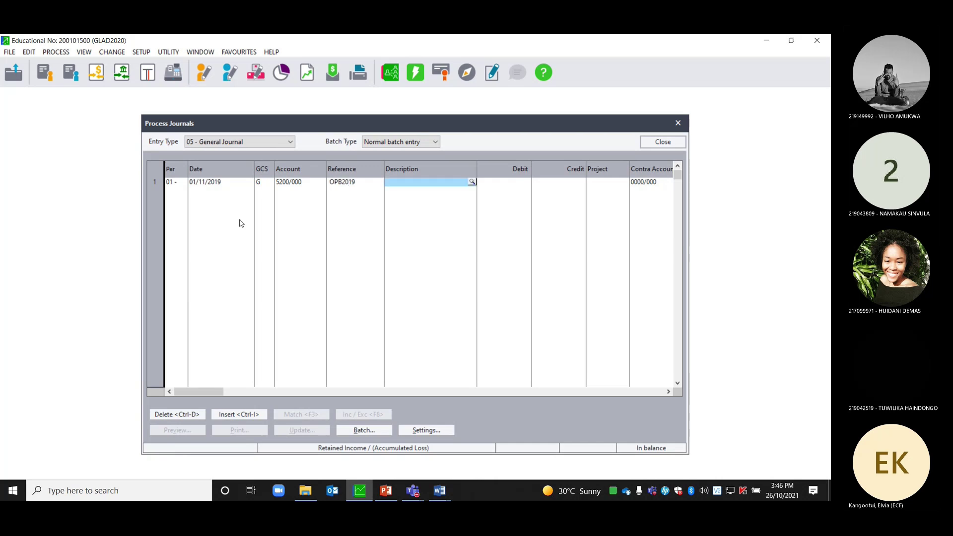
- Enter "Opening bal" as the retained income line's description and leave its debit amount blank
type("oP")
key("BackSpace")
key("BackSpace")
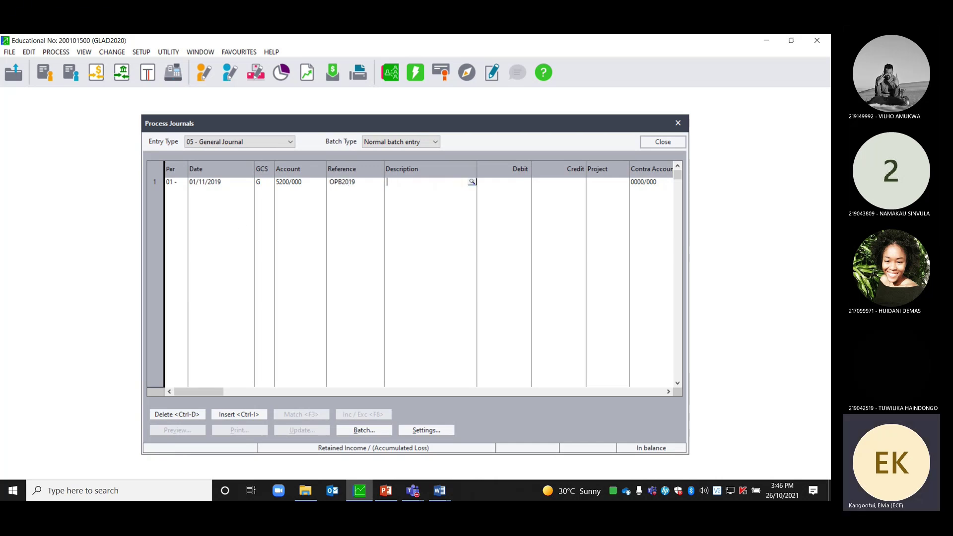
type("Openin")
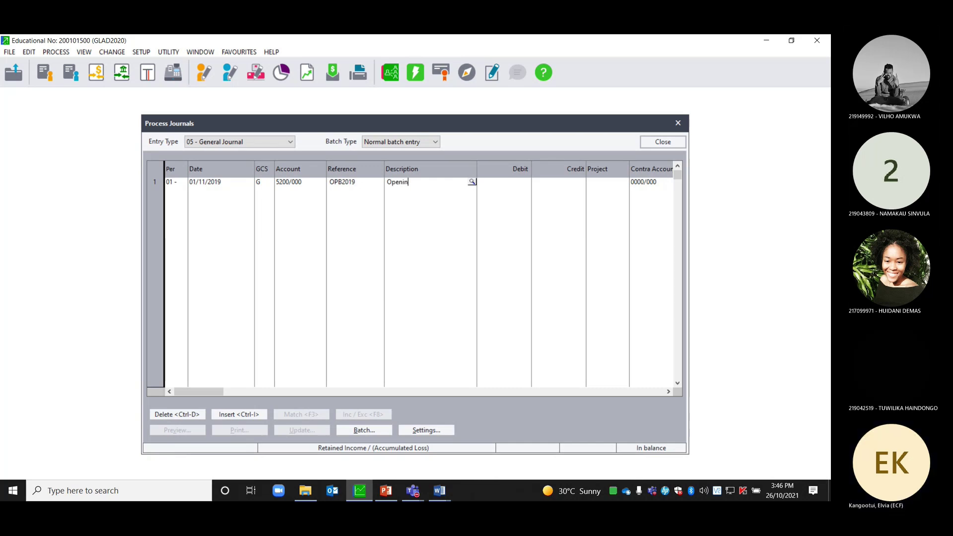
type("g bal")
key("Tab")
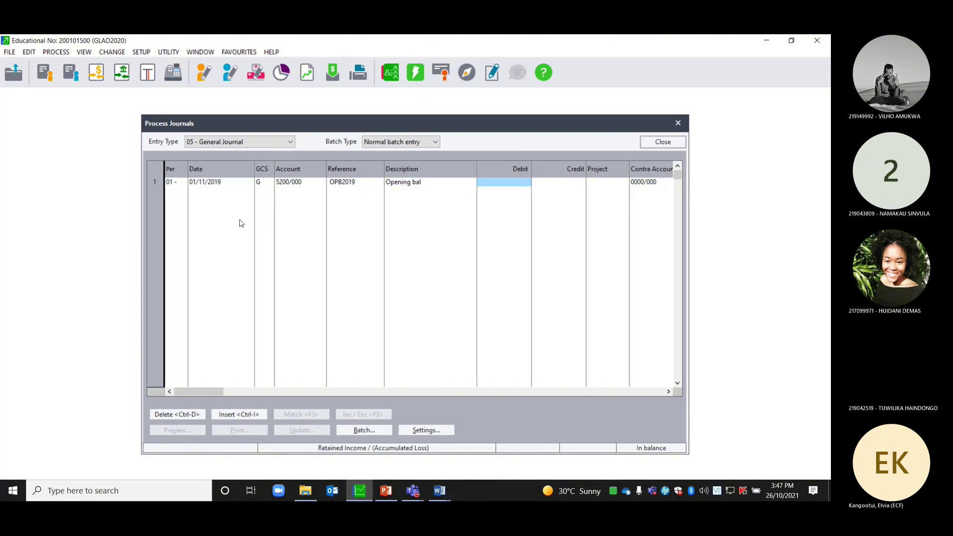
key("Tab")
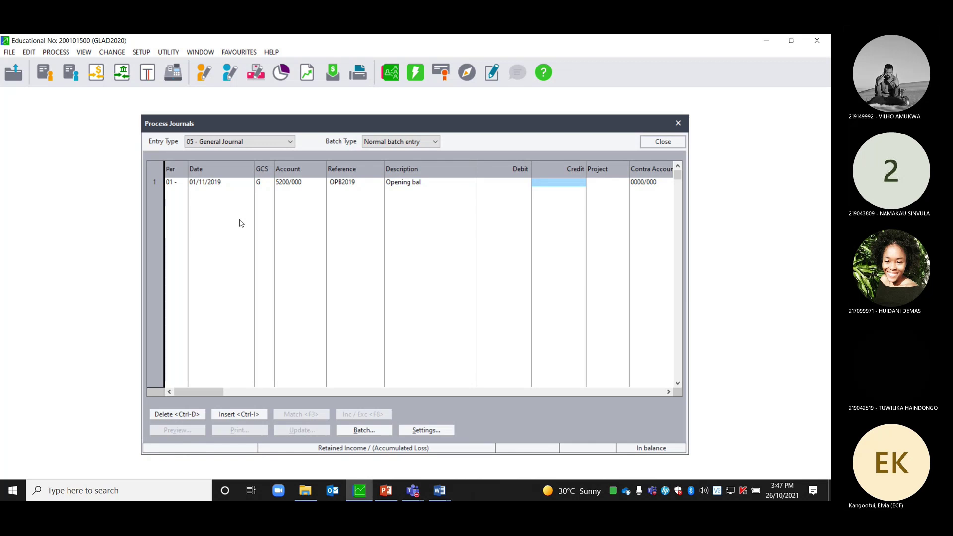
- Credit retained income with N$7,018.00 and complete the line with contra account 9990/000
type("70")
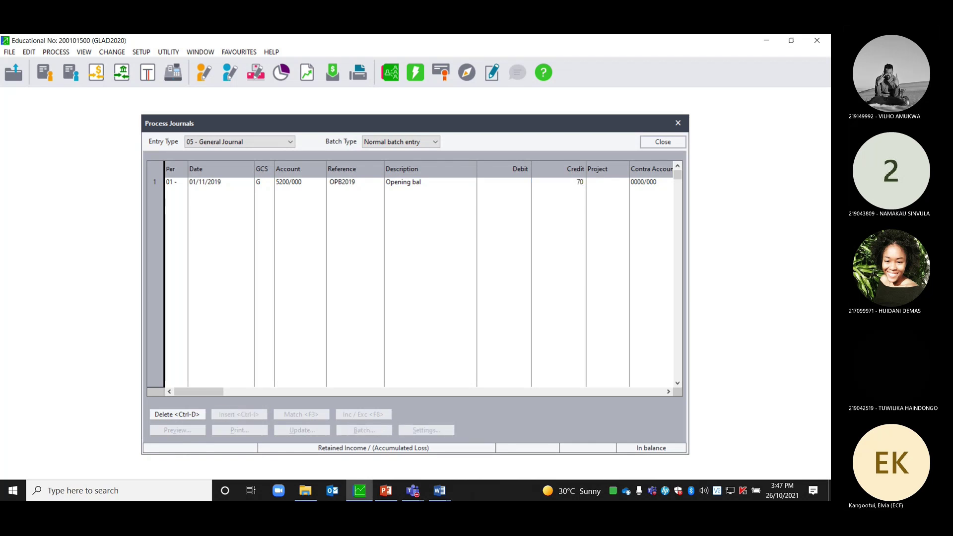
type("18")
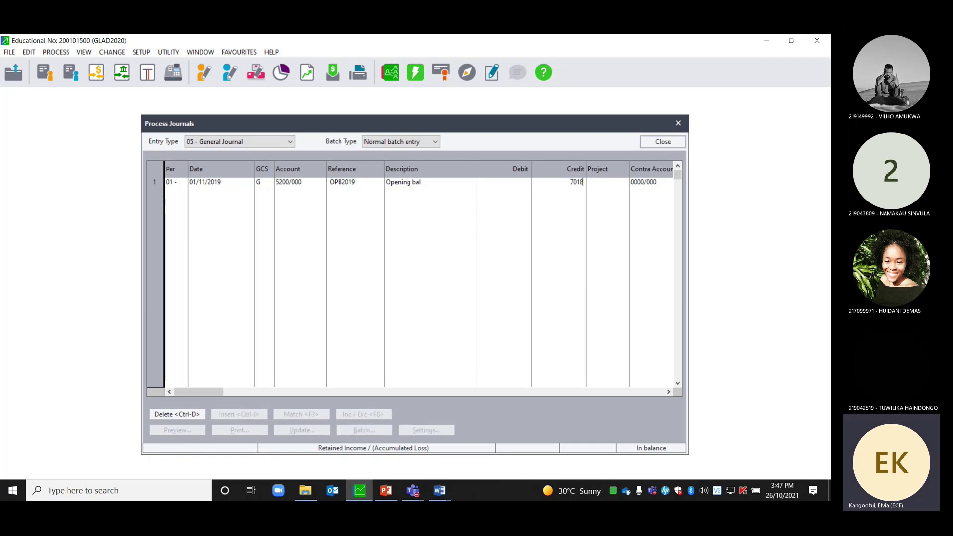
key("Tab")
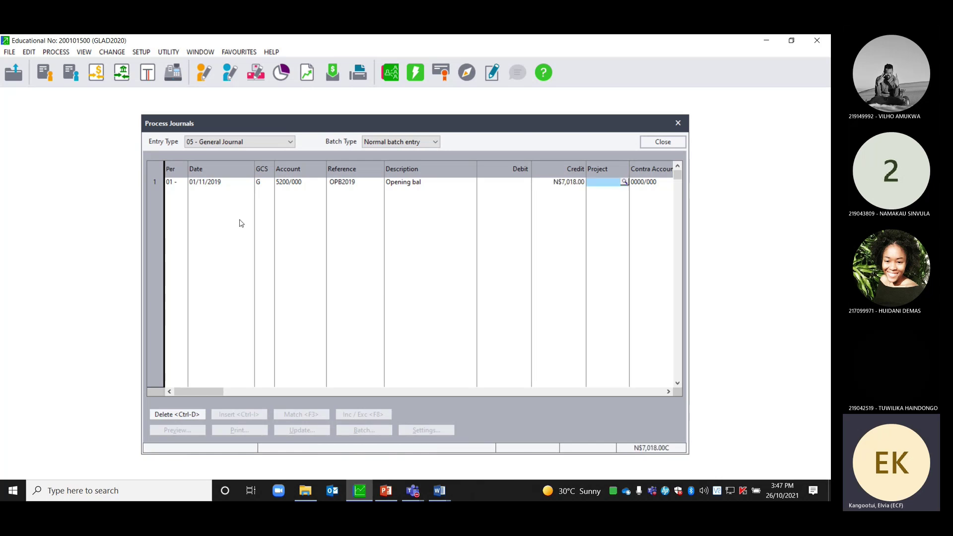
key("Tab")
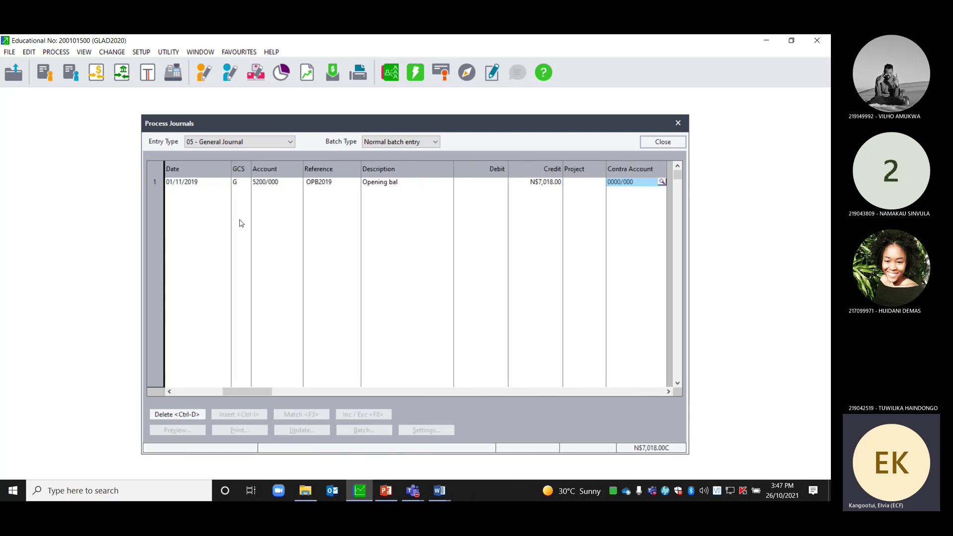
type("99")
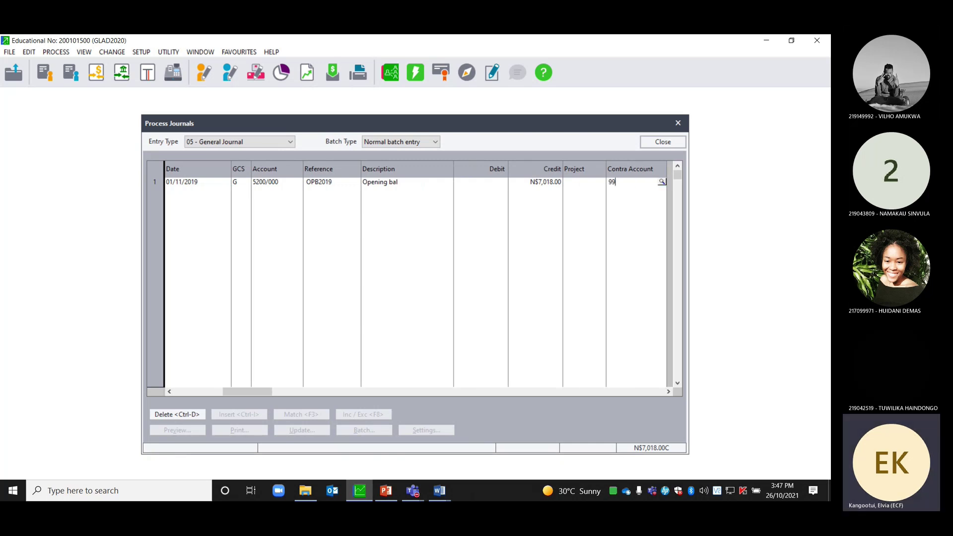
type("90/000")
key("Return")
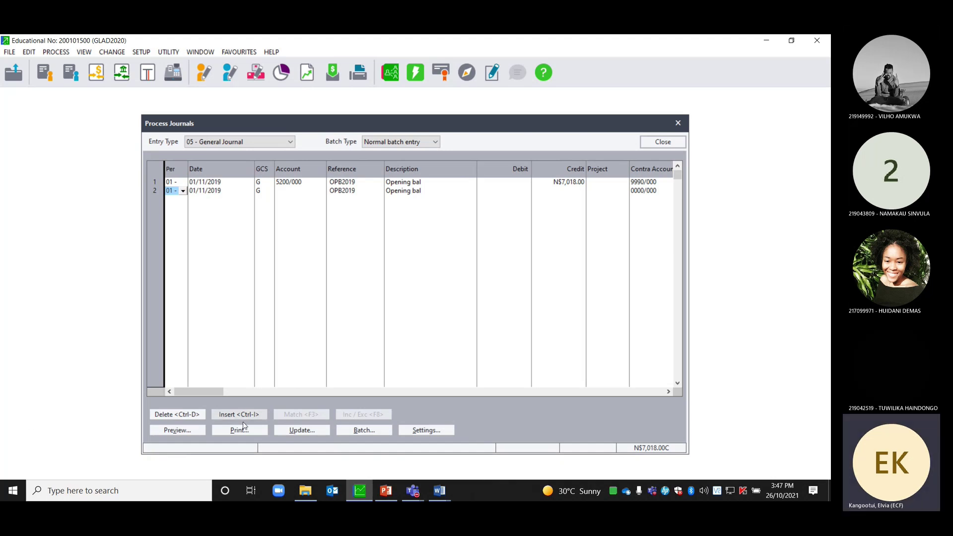
- Try to update this general journal batch and return to the opening balance line's credit amount
left_click(301, 436)
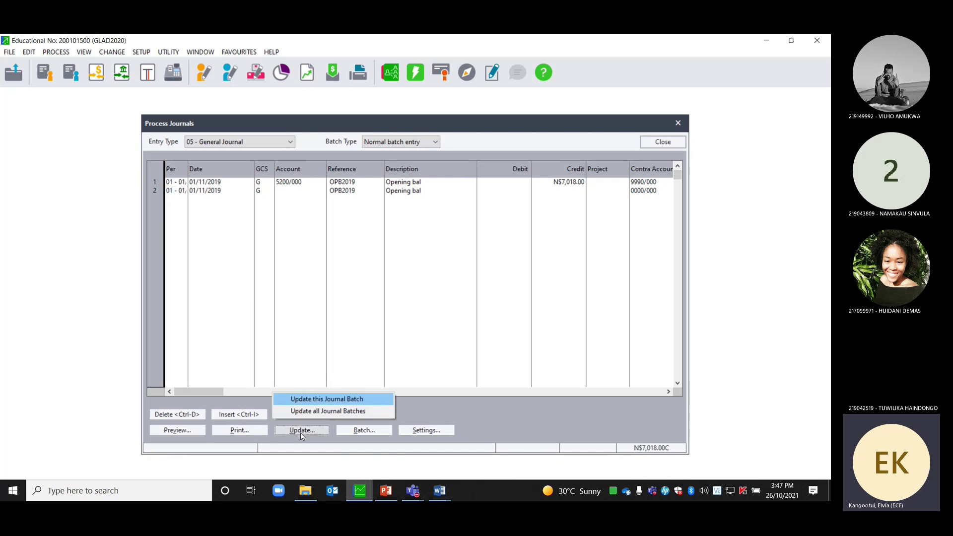
left_click(327, 404)
left_click(576, 184)
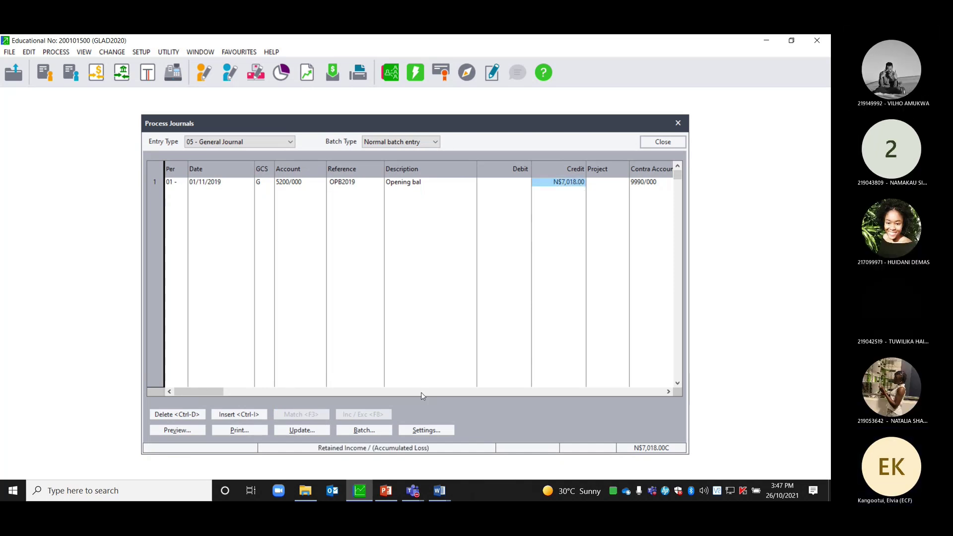
- Display the general ledger Trial Balance on screen for period 01, November 2019, without zero items
left_click(84, 52)
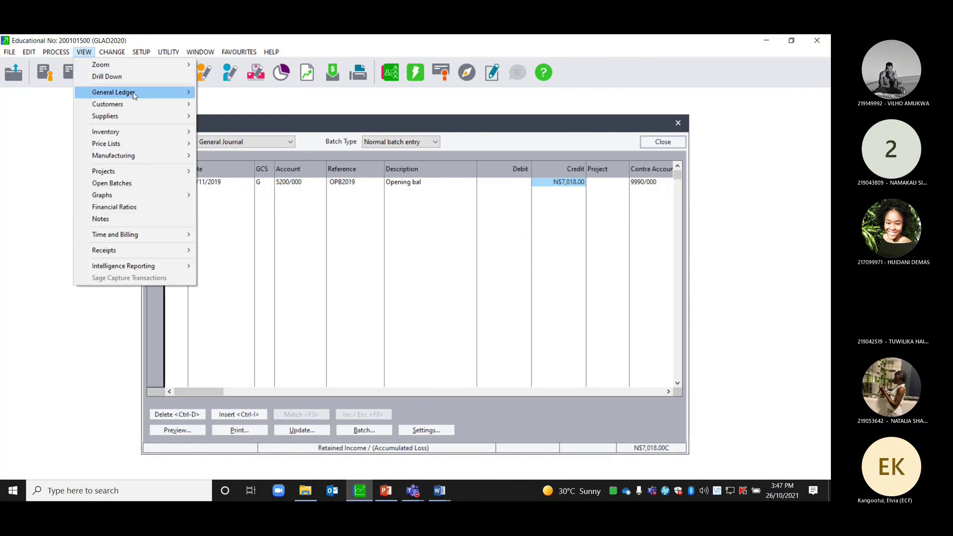
mouse_move(149, 92)
mouse_move(238, 92)
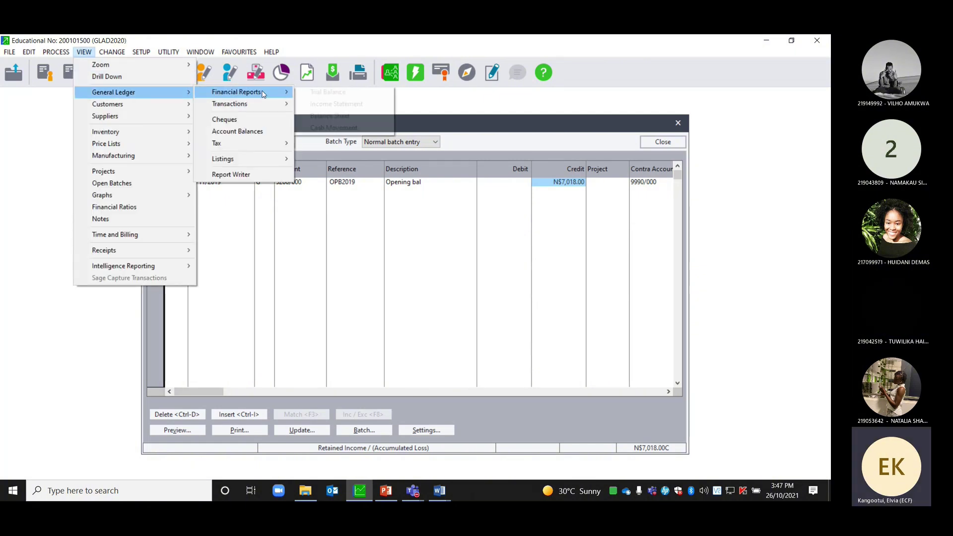
left_click(321, 94)
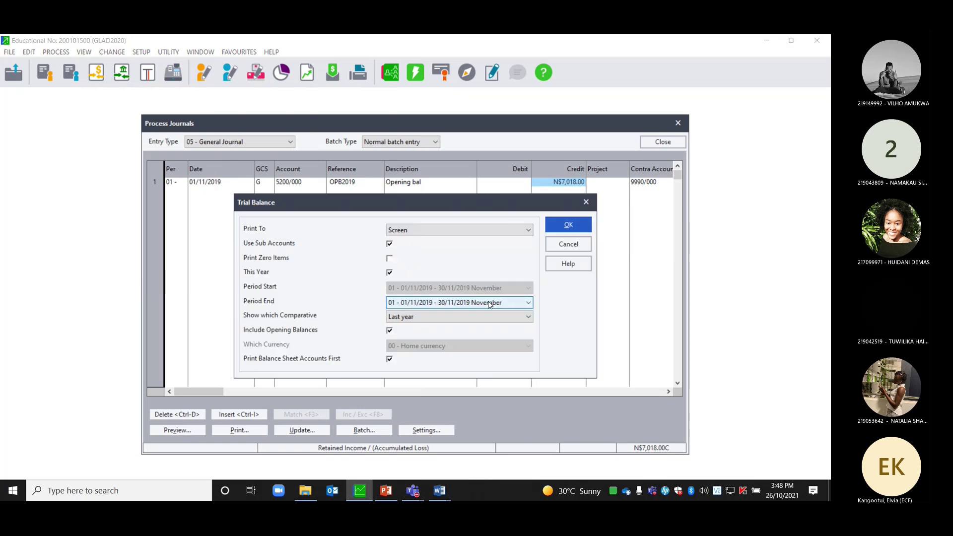
left_click(571, 225)
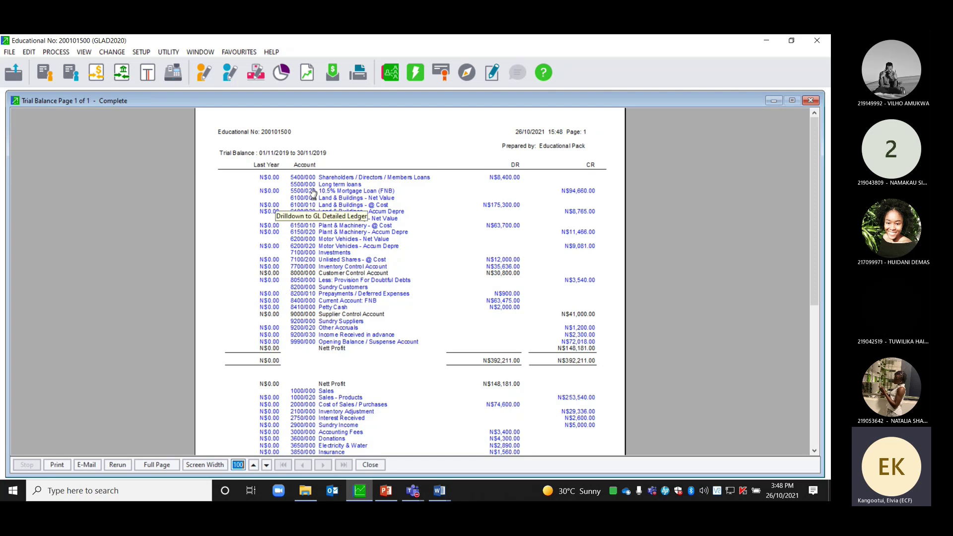
left_click(433, 493)
left_click(280, 446)
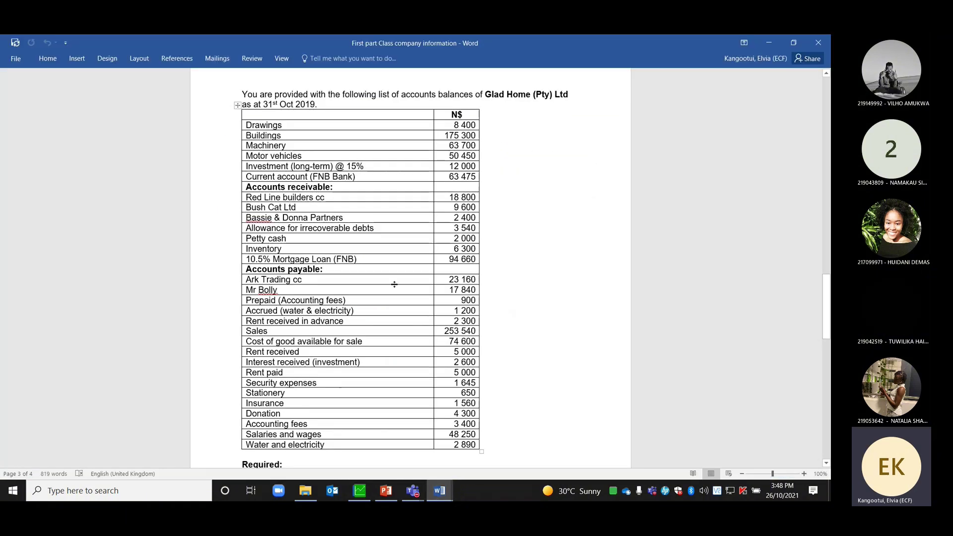
scroll(397, 281, "up", 2)
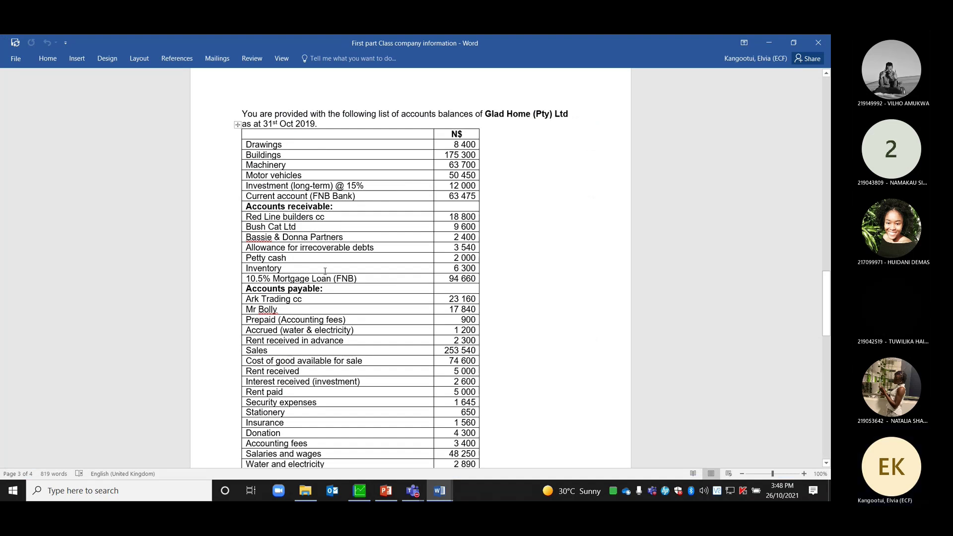
scroll(384, 316, "down", 3)
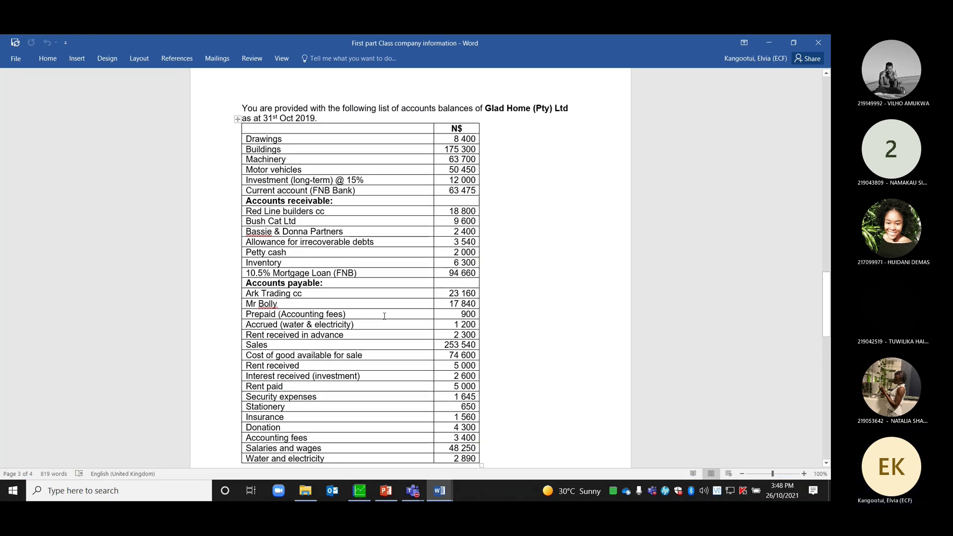
scroll(384, 315, "down", 3)
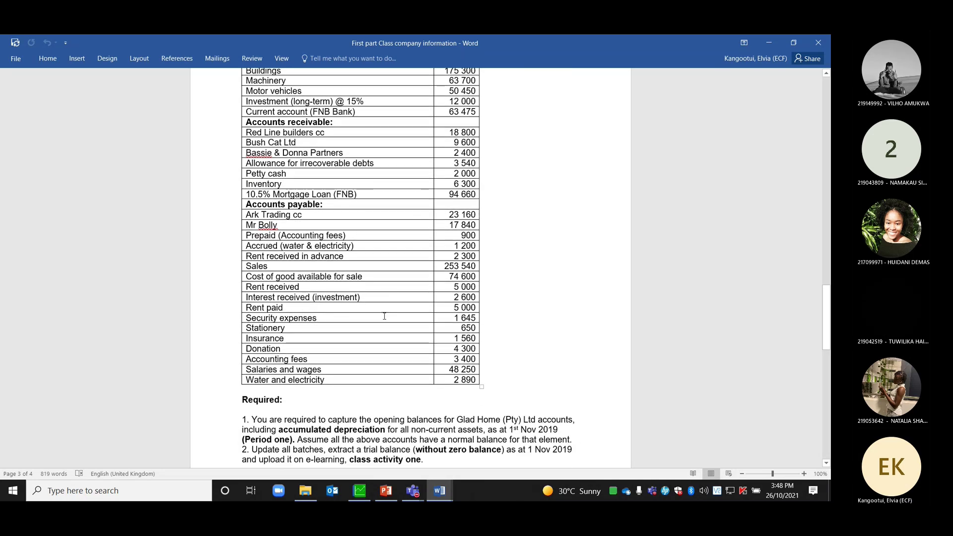
scroll(384, 316, "up", 2)
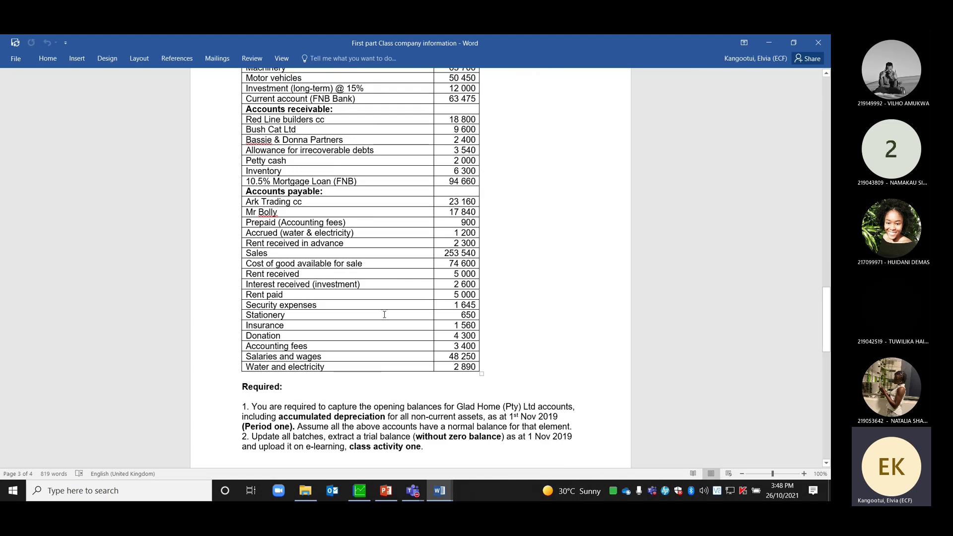
scroll(385, 315, "up", 3)
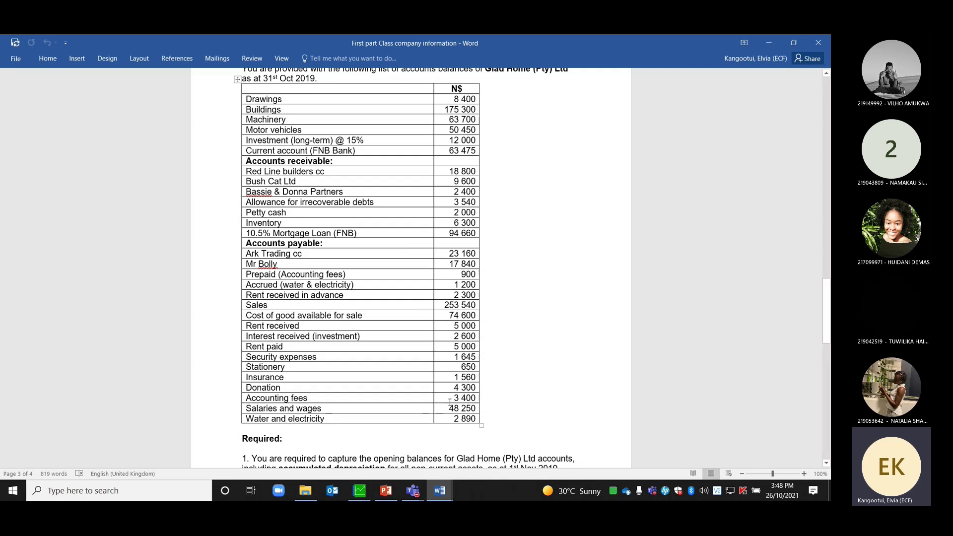
- Return to the GLAD2020 company in Sage Pastel and close the Trial Balance report
left_click(373, 491)
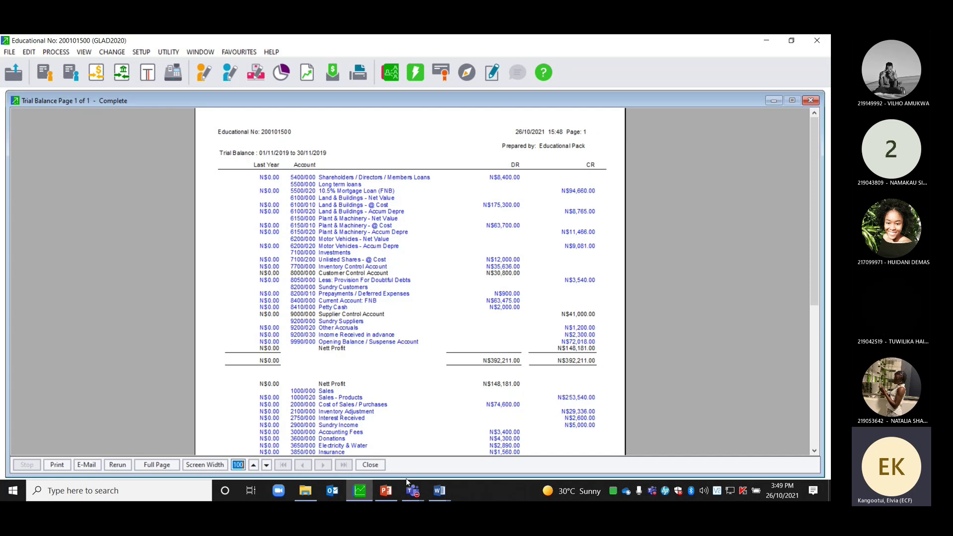
left_click(365, 488)
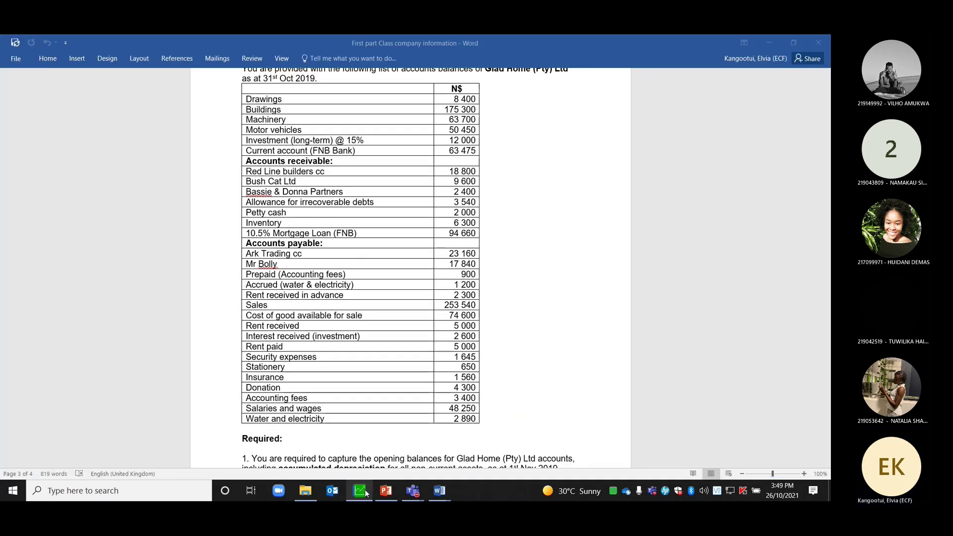
left_click(365, 490)
left_click(811, 100)
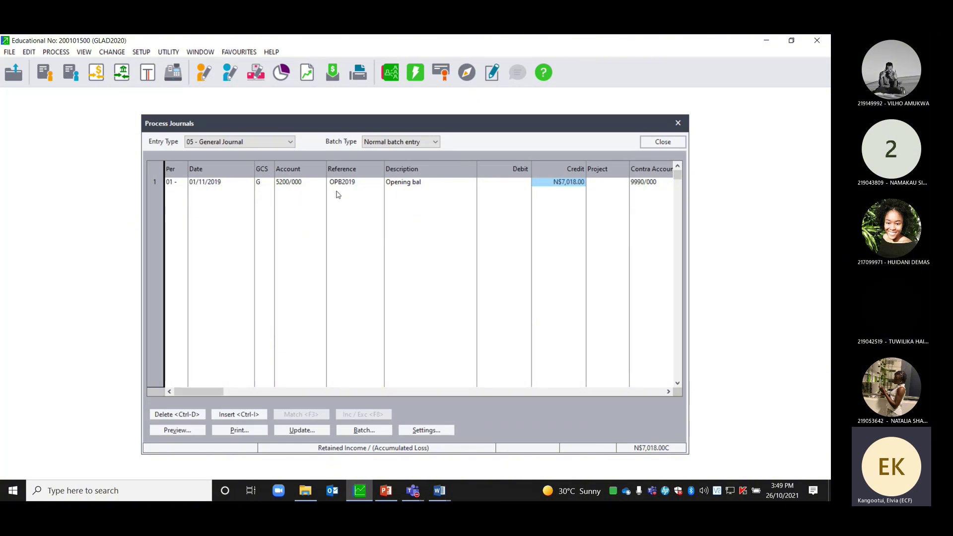
- Set the retained income line's credit amount to N$72,018.00 and complete the line with contra account 9990/000
left_click(570, 185)
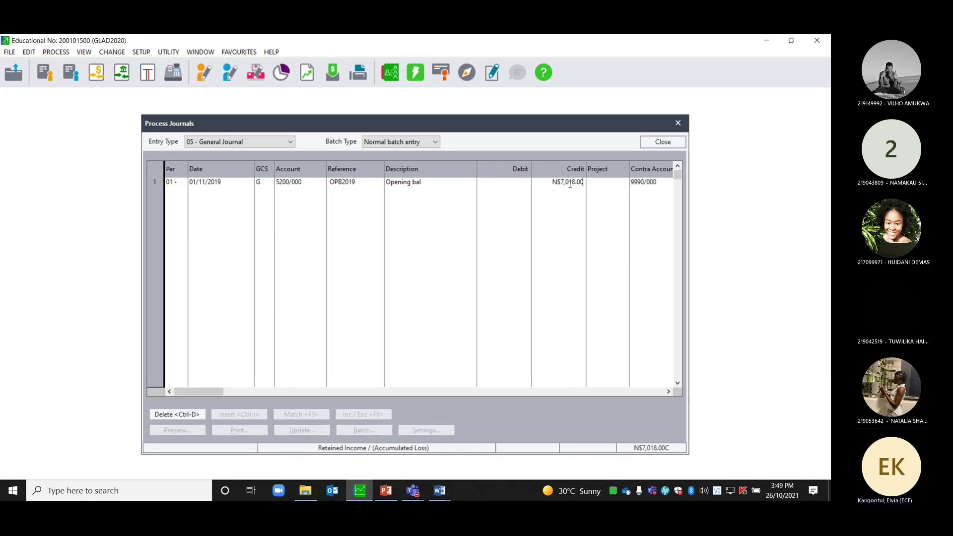
key("BackSpace")
key("BackSpace")
key("BackSpace")
key("BackSpace")
key("BackSpace")
key("BackSpace")
key("BackSpace")
type("2,")
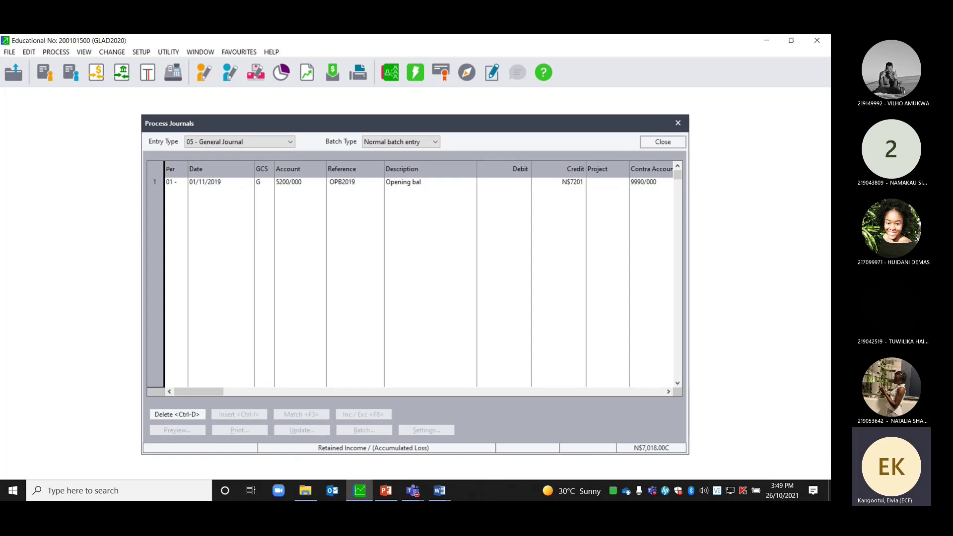
type("018")
key("Tab")
key("Tab")
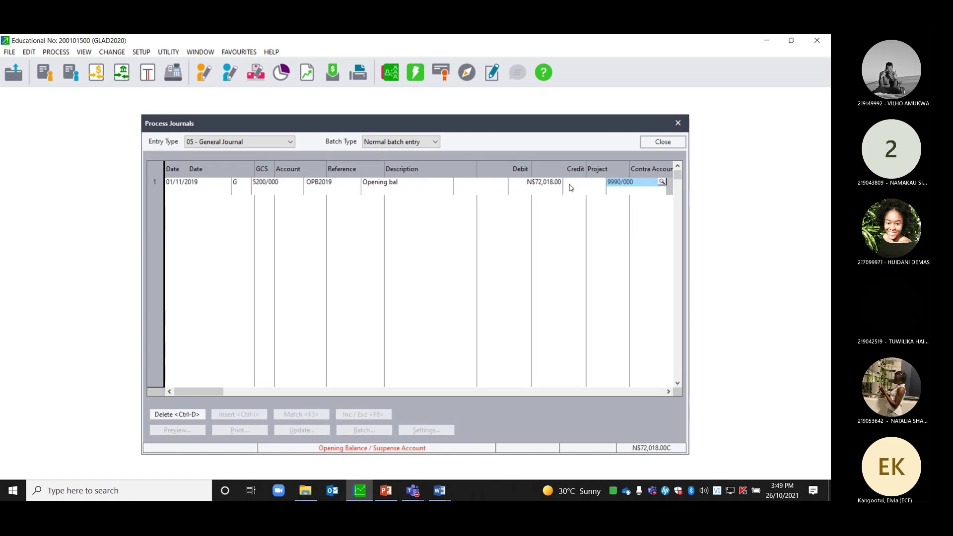
key("Tab")
left_click(227, 185)
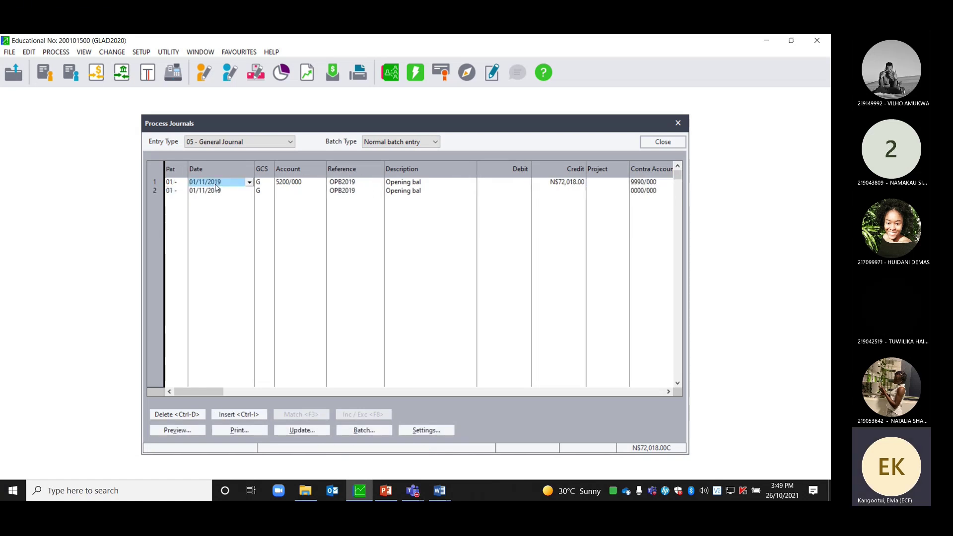
- Preview the single retained income line's double entry and end the preview
left_click(185, 429)
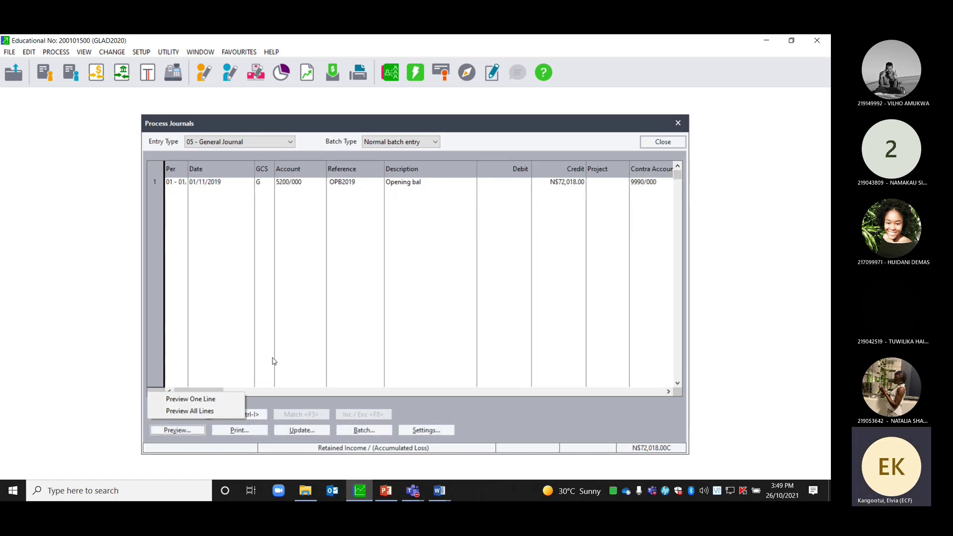
left_click(202, 400)
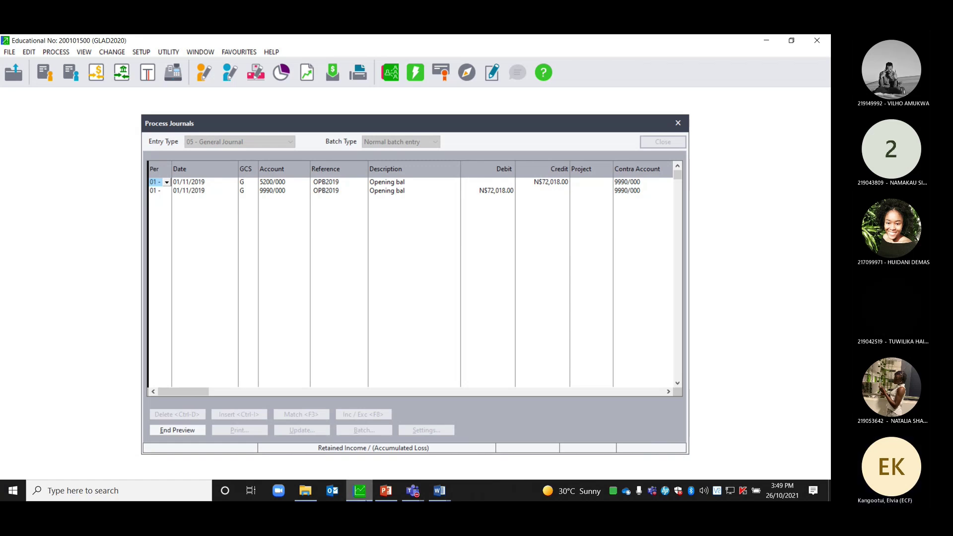
left_click(163, 431)
left_click(162, 431)
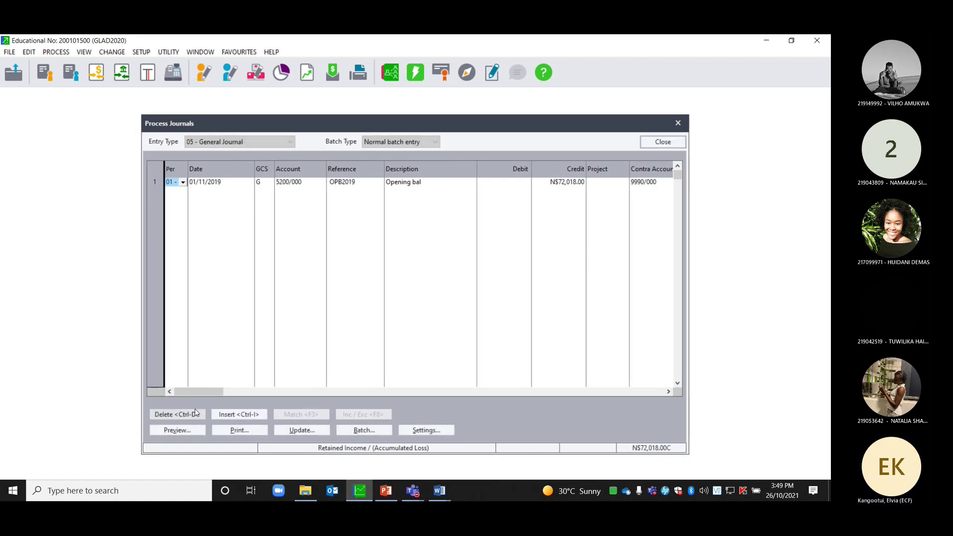
- Update the general journal batch without a backup or batch printout and close Process Journals
left_click(301, 430)
left_click(348, 399)
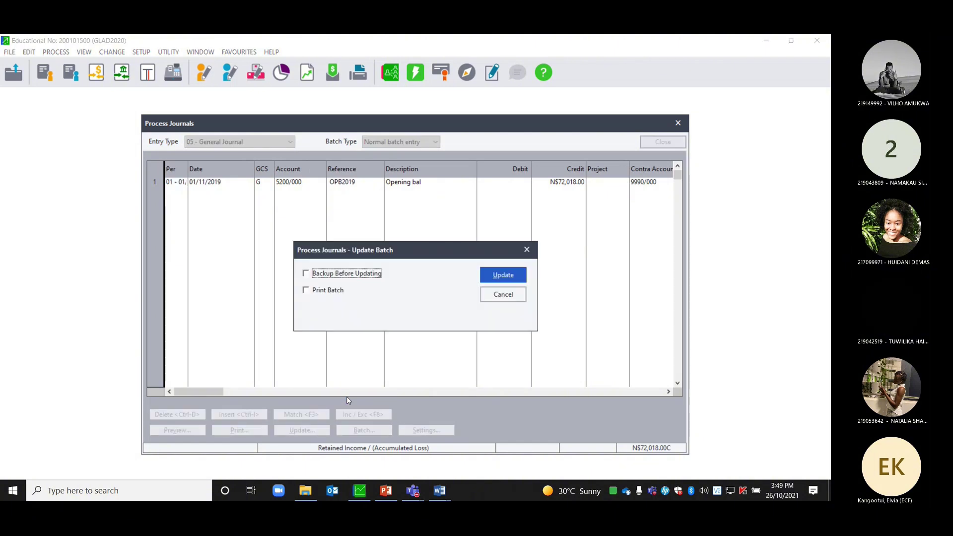
left_click(499, 272)
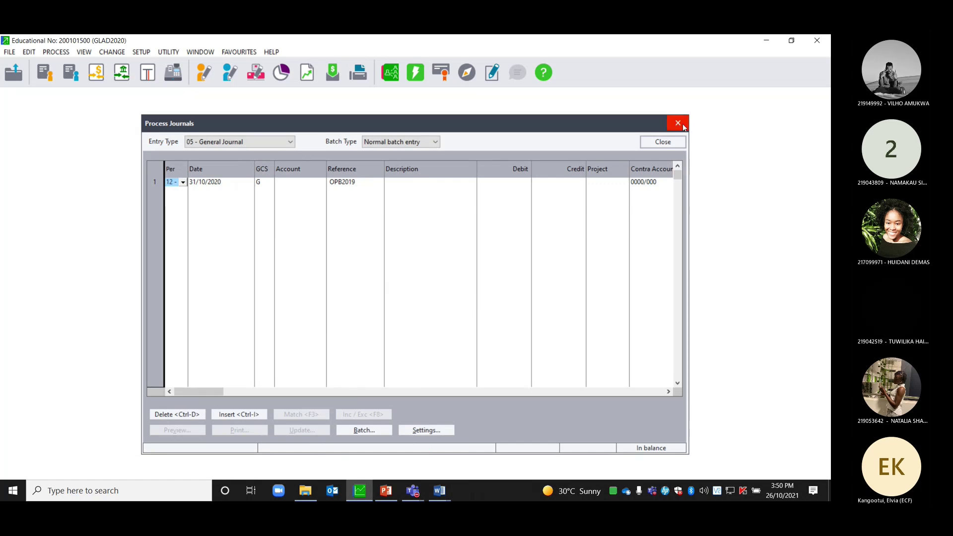
left_click(680, 123)
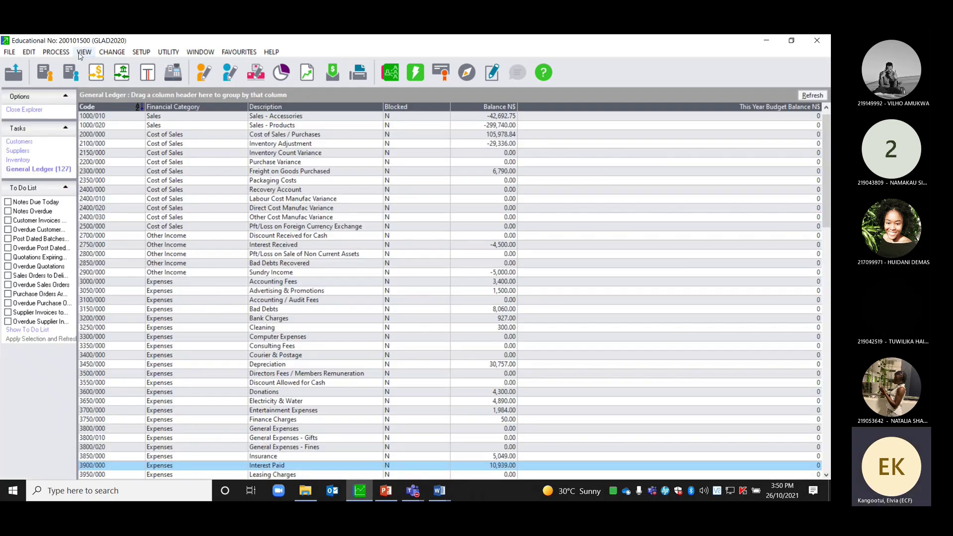
- Check the general ledger Trial Balance on screen for period 01, November 2019, without zero items, and close the report
left_click(84, 51)
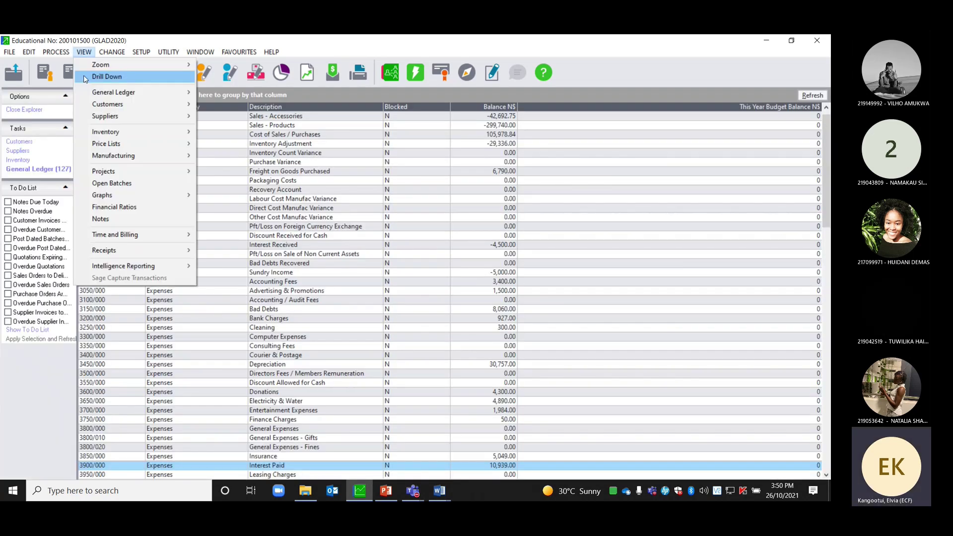
mouse_move(115, 92)
mouse_move(236, 93)
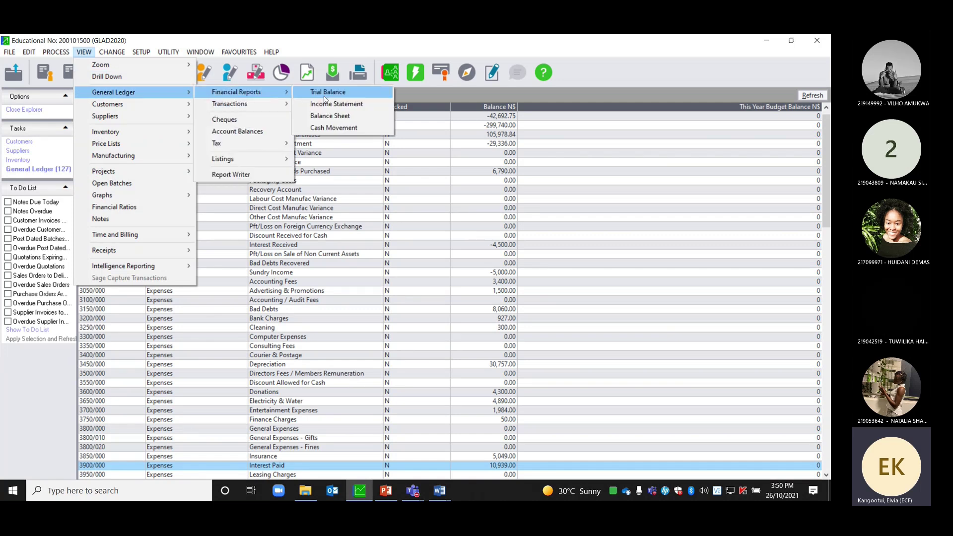
left_click(325, 96)
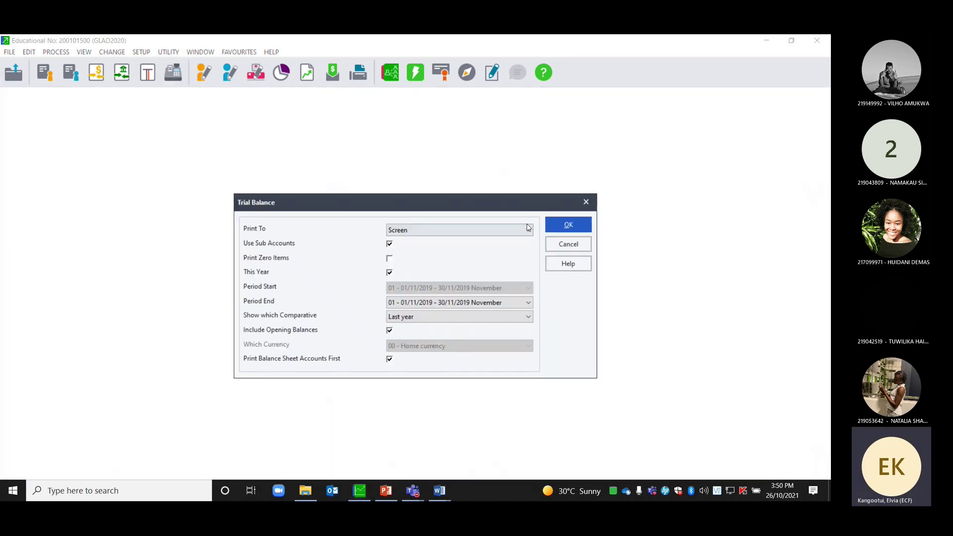
left_click(554, 226)
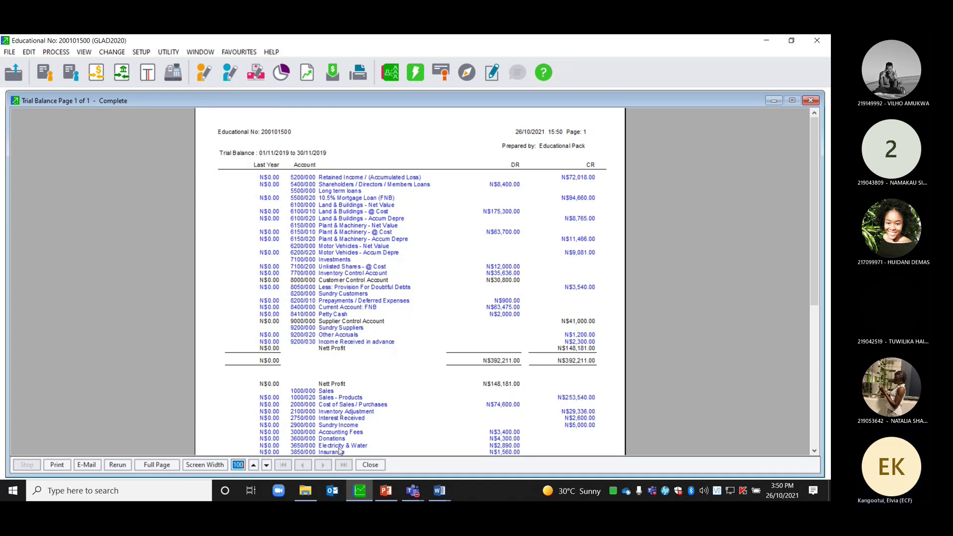
left_click(810, 101)
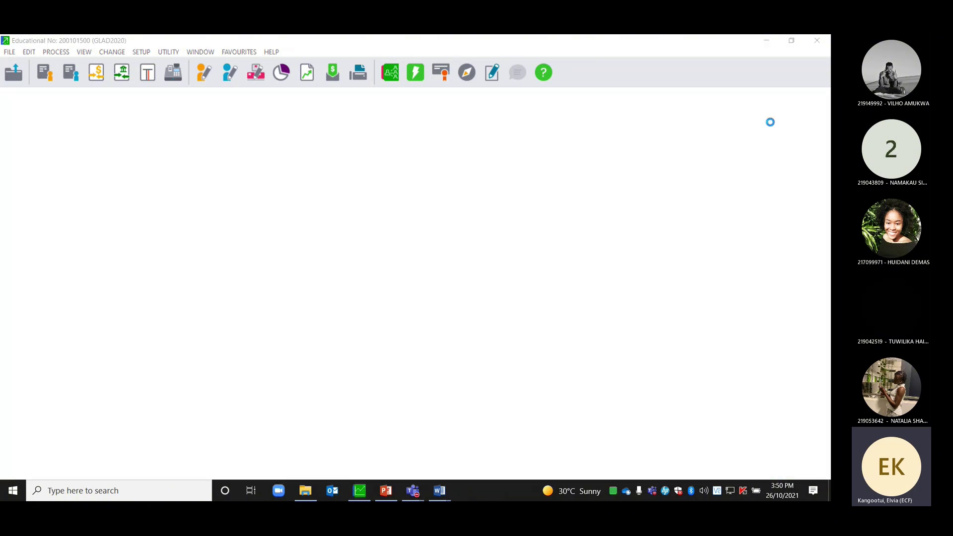
- Switch to the CAC710S Test 2 document in Word and examine Question 2's bank reconciliation statement and the preceding account balances
mouse_move(439, 490)
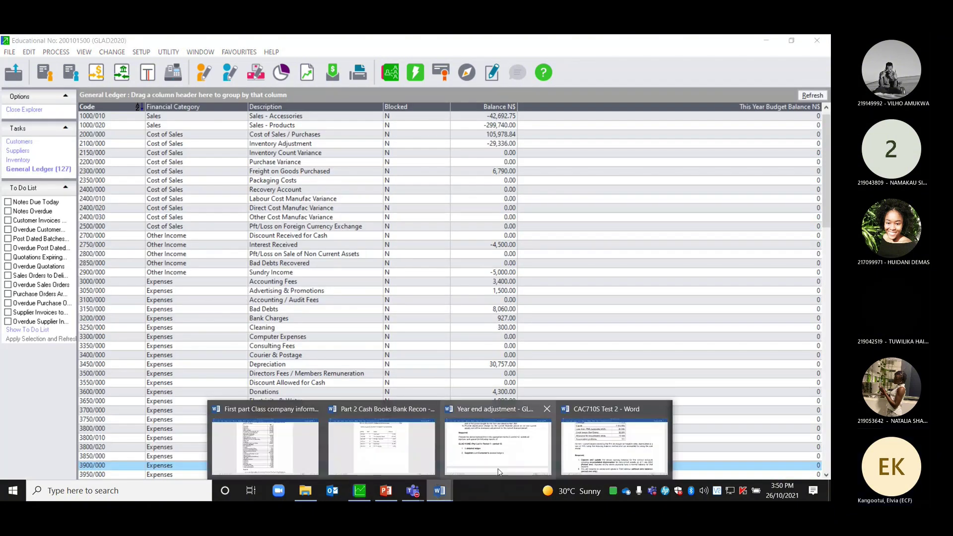
left_click(603, 445)
scroll(433, 325, "down", 10)
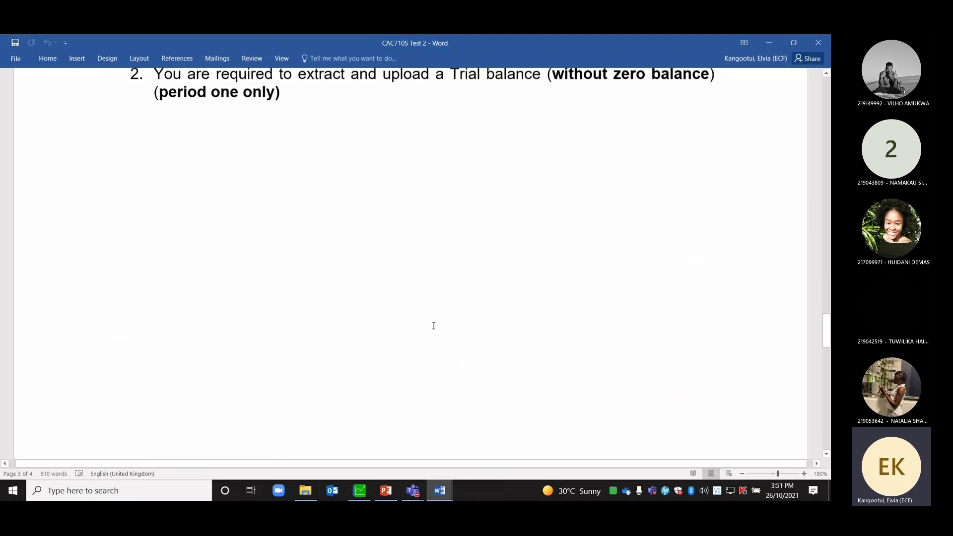
scroll(433, 326, "down", 3)
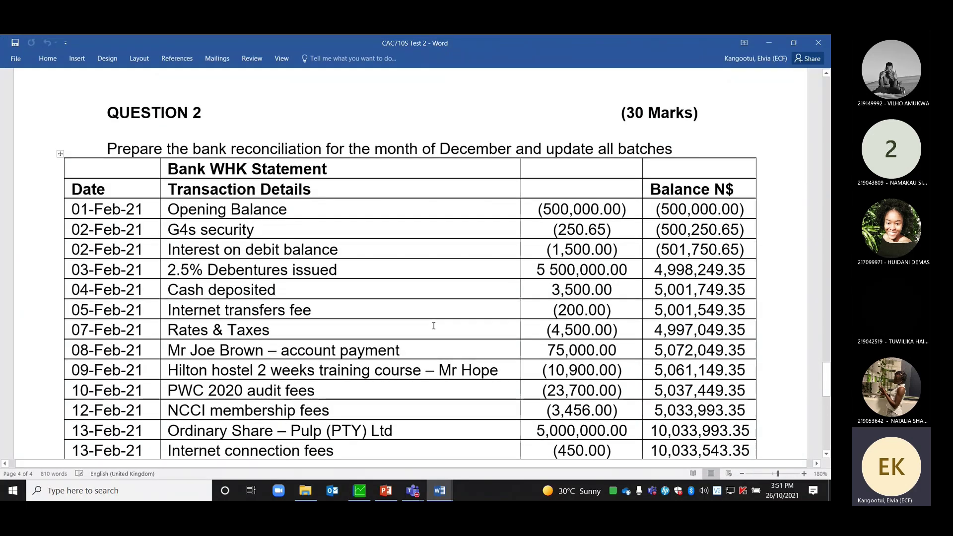
scroll(433, 326, "down", 7)
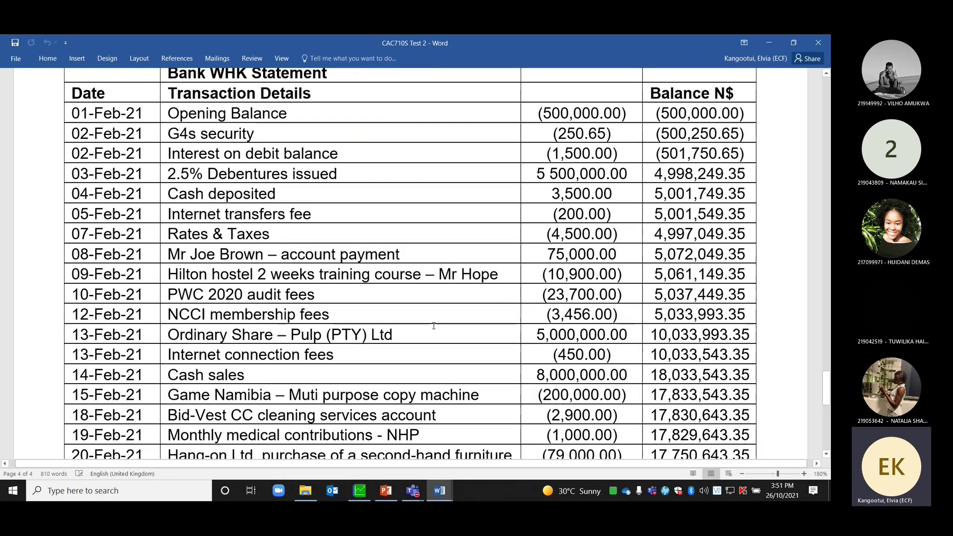
scroll(433, 326, "up", 7)
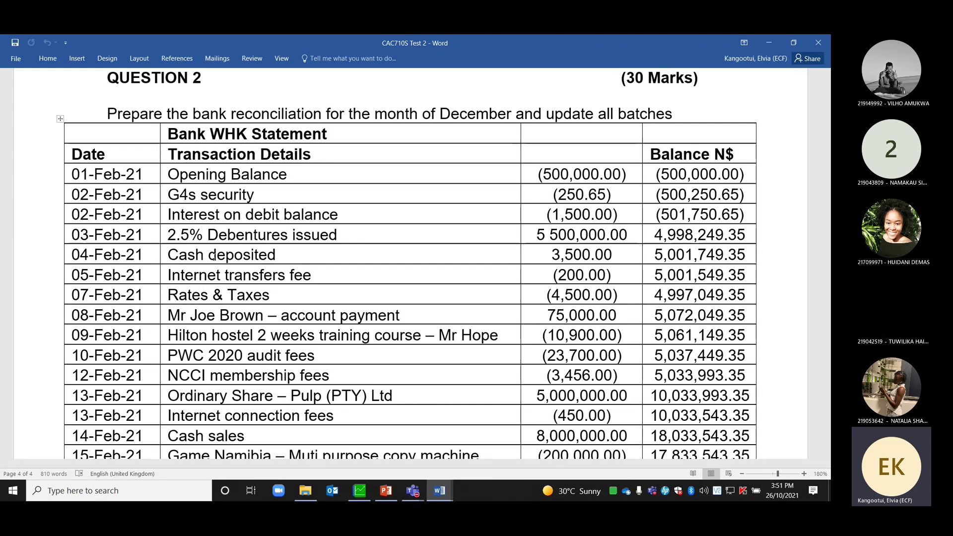
scroll(214, 255, "down", 10)
scroll(213, 256, "up", 15)
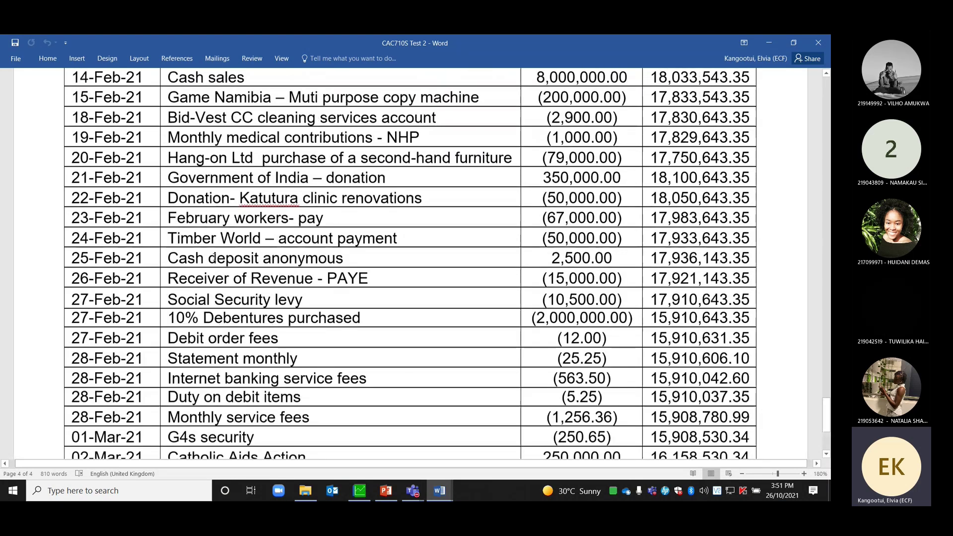
scroll(214, 257, "down", 6)
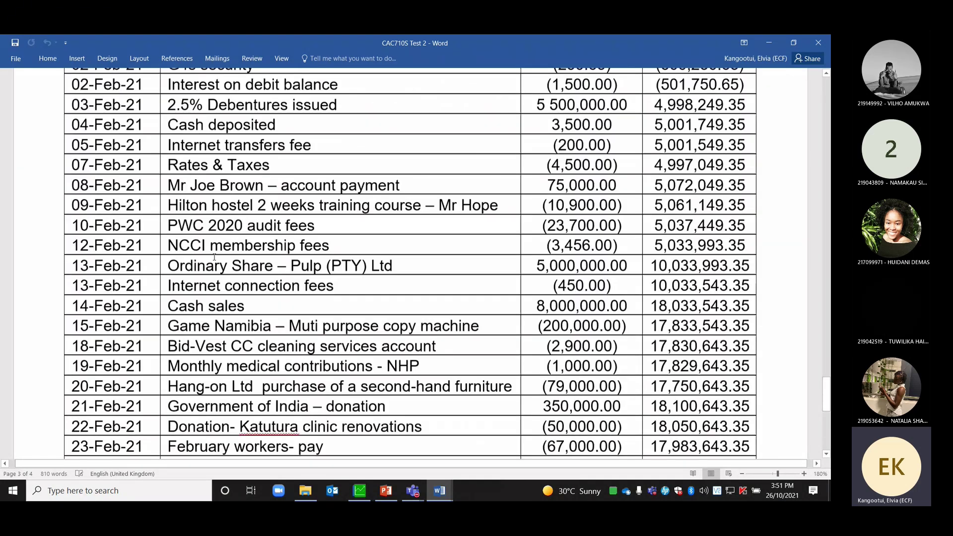
scroll(214, 256, "up", 3)
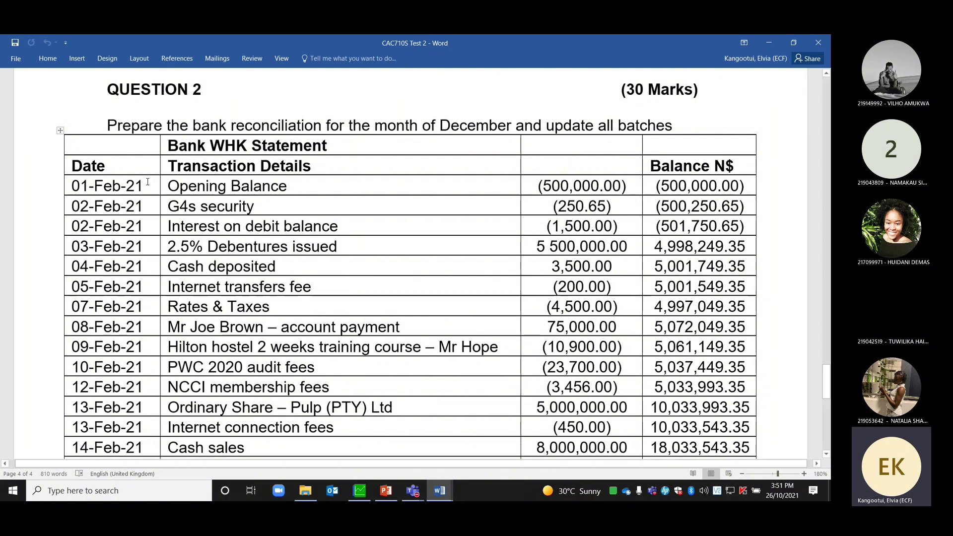
scroll(65, 139, "down", 1)
scroll(65, 139, "down", 3)
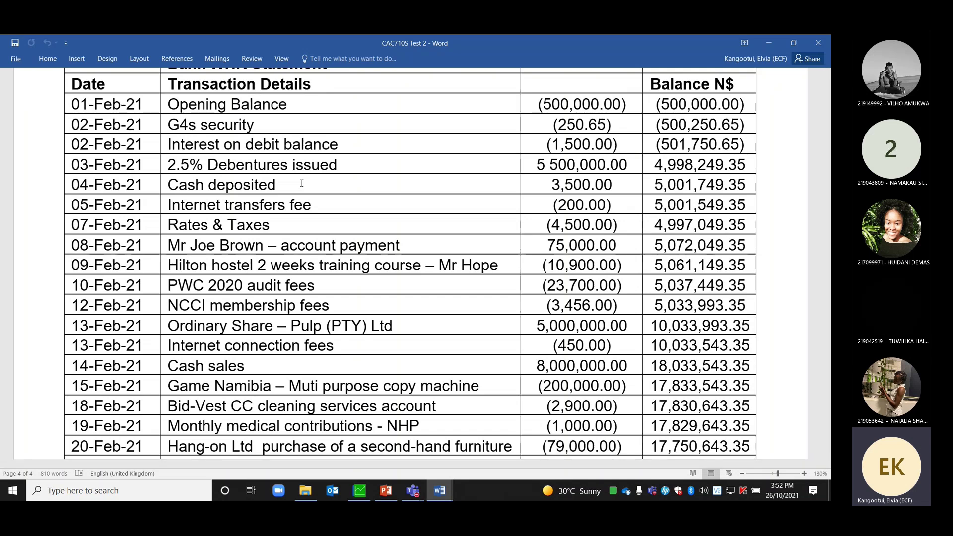
scroll(393, 244, "up", 10)
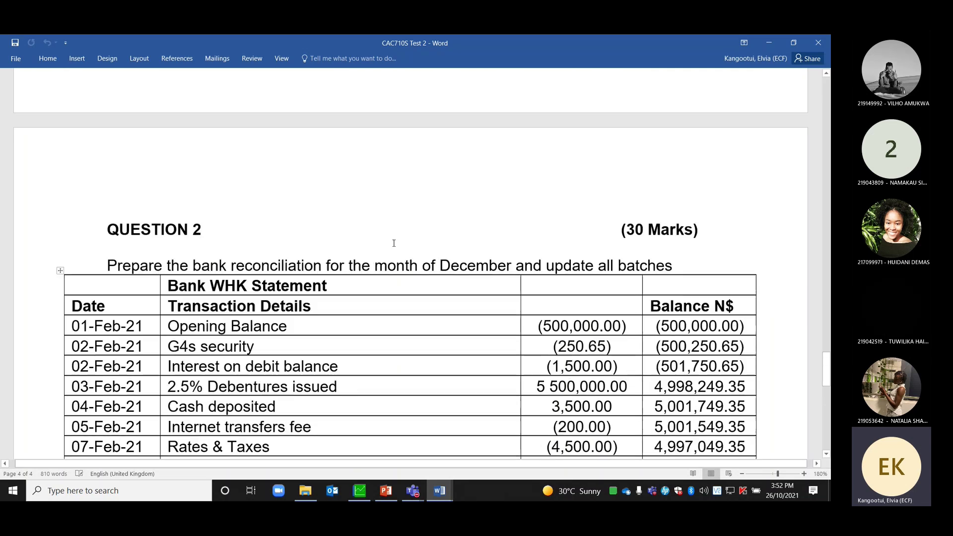
scroll(394, 246, "up", 15)
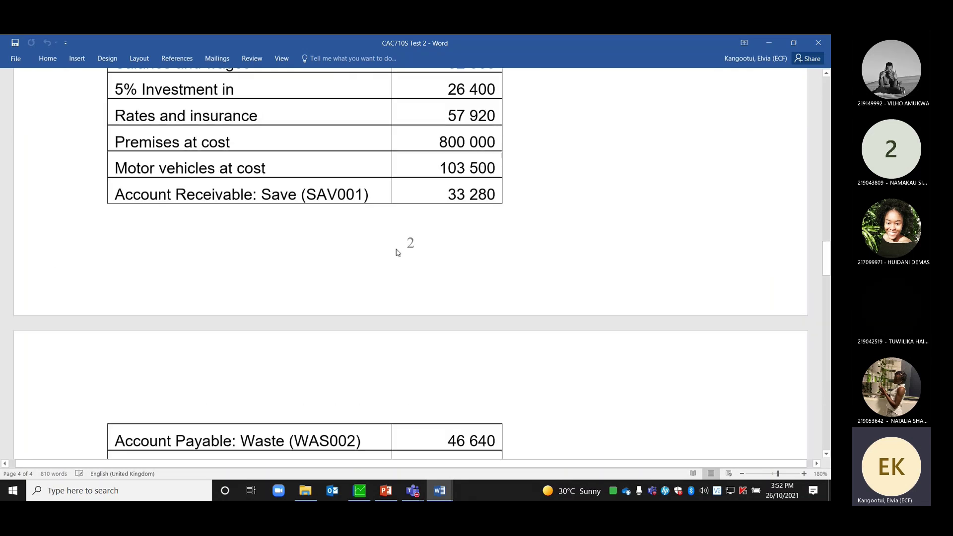
- Review Question 1's list of account balances from Discounts allowed to Accumulated profit/loss, including the depreciation note
scroll(371, 300, "up", 4)
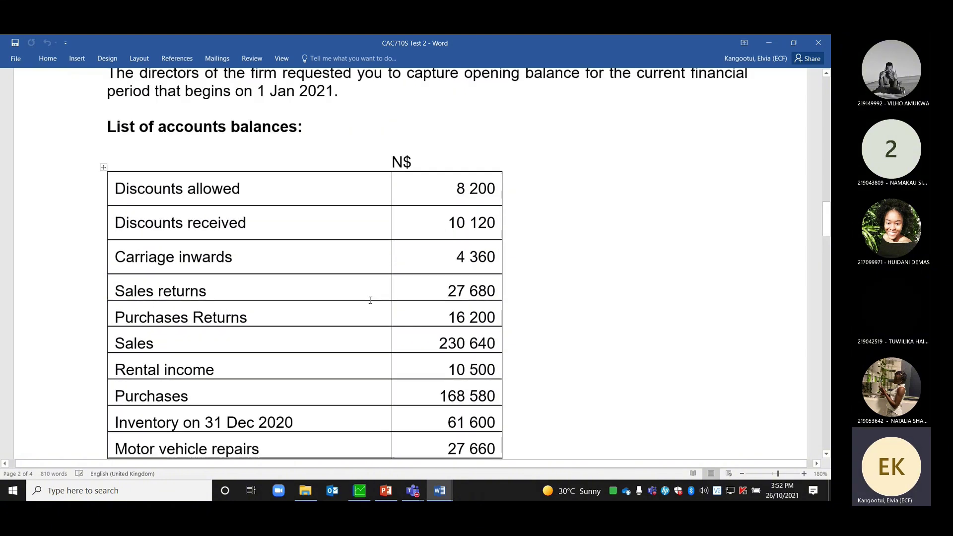
scroll(369, 303, "down", 2)
scroll(368, 305, "down", 10)
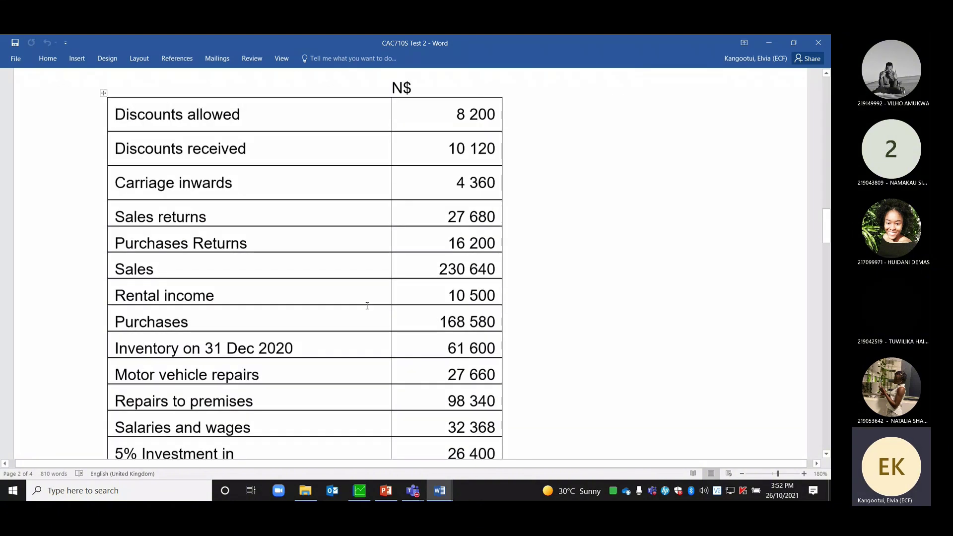
scroll(367, 306, "down", 5)
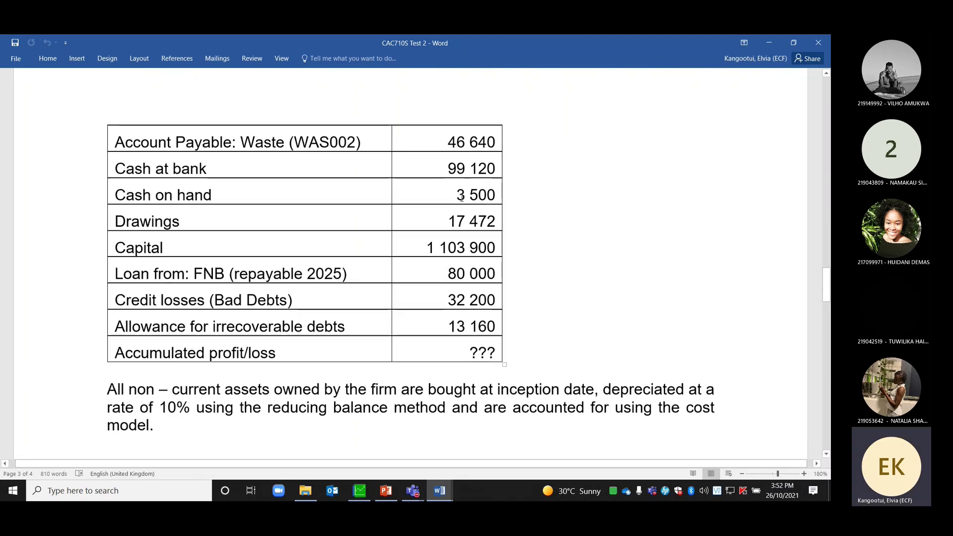
scroll(461, 197, "down", 8)
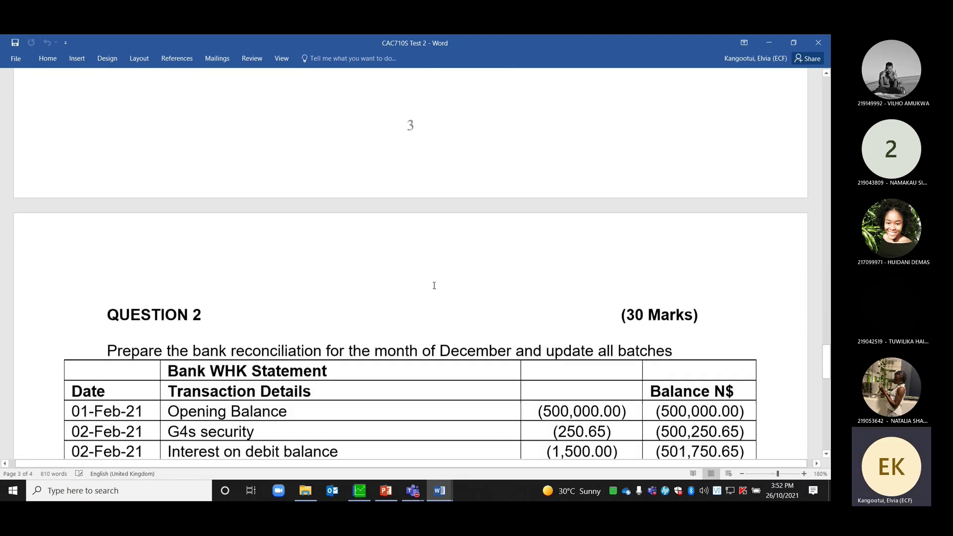
- Examine Question 2's Bank WHK statement from the 01-Feb-21 opening balance through the last March entry
scroll(441, 294, "down", 7)
scroll(441, 295, "up", 4)
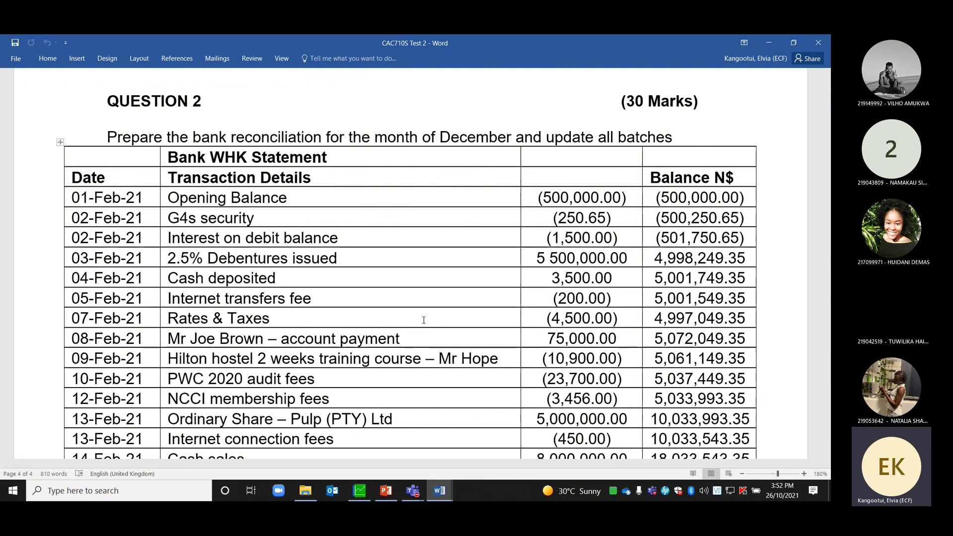
scroll(424, 319, "down", 2)
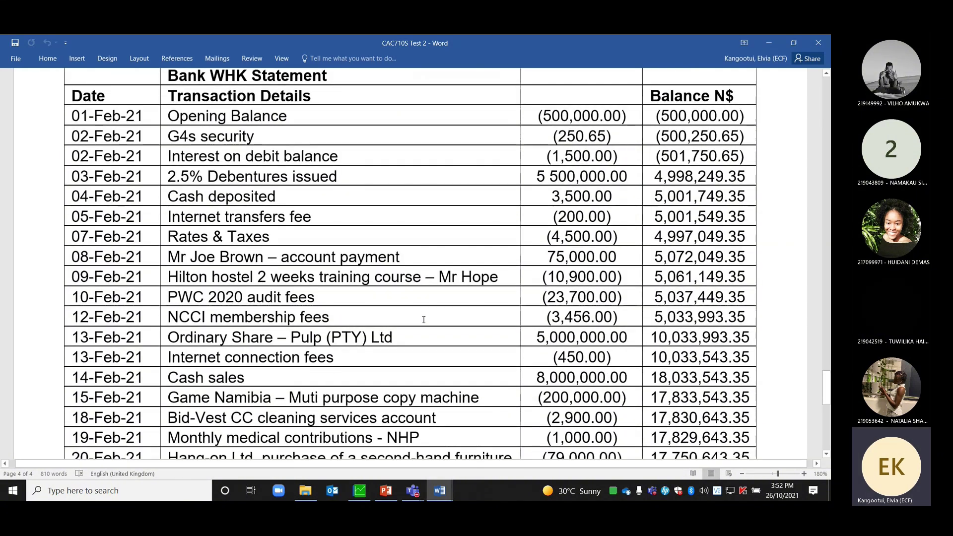
scroll(424, 320, "down", 3)
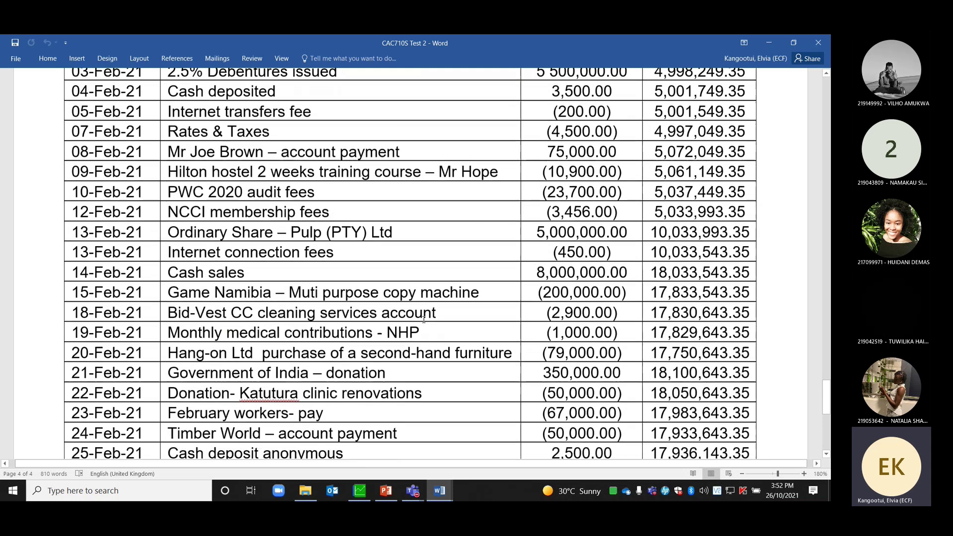
scroll(425, 320, "down", 3)
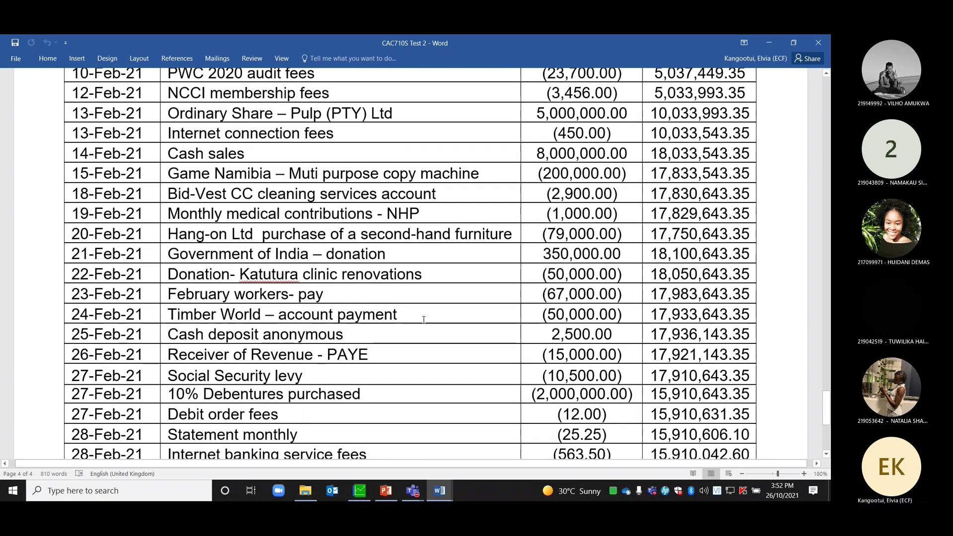
scroll(424, 319, "down", 2)
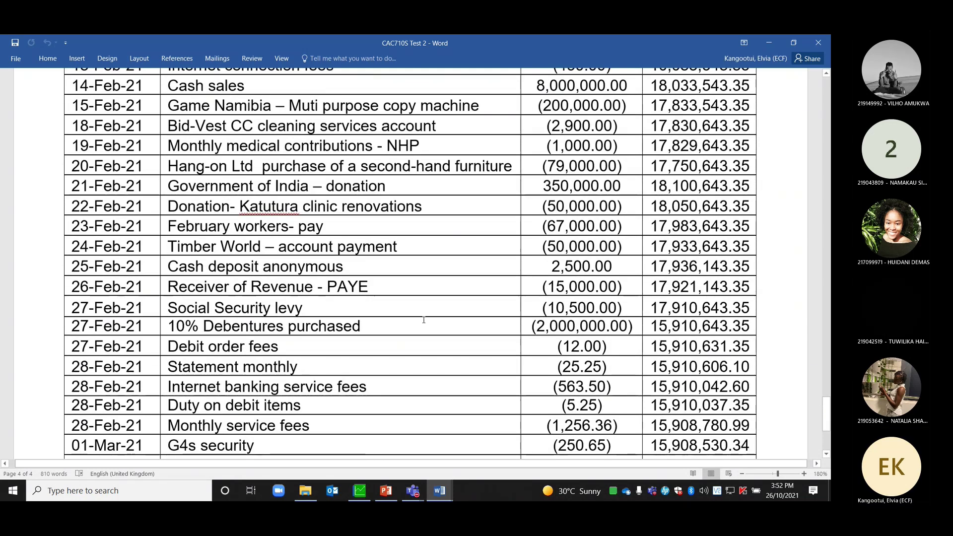
scroll(424, 320, "down", 1)
scroll(424, 319, "up", 1)
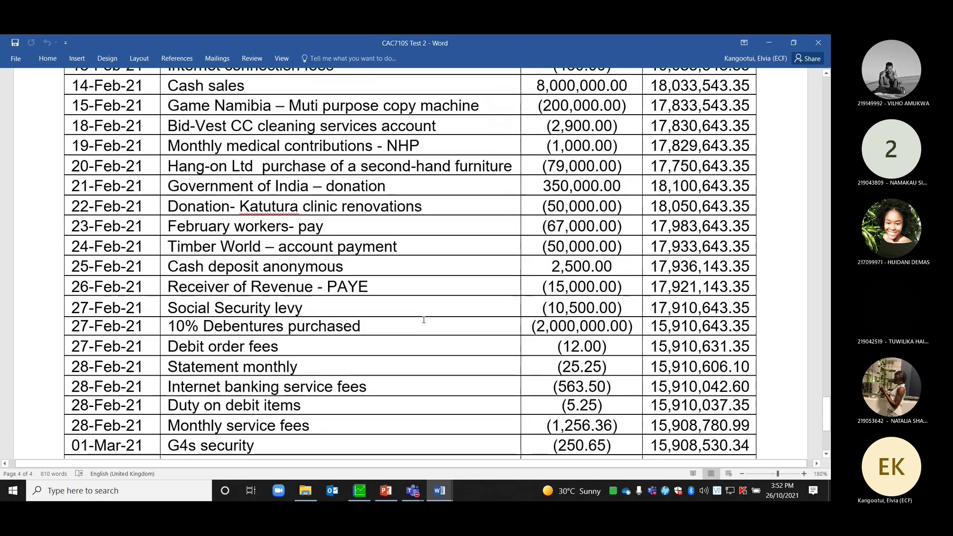
scroll(424, 320, "up", 1)
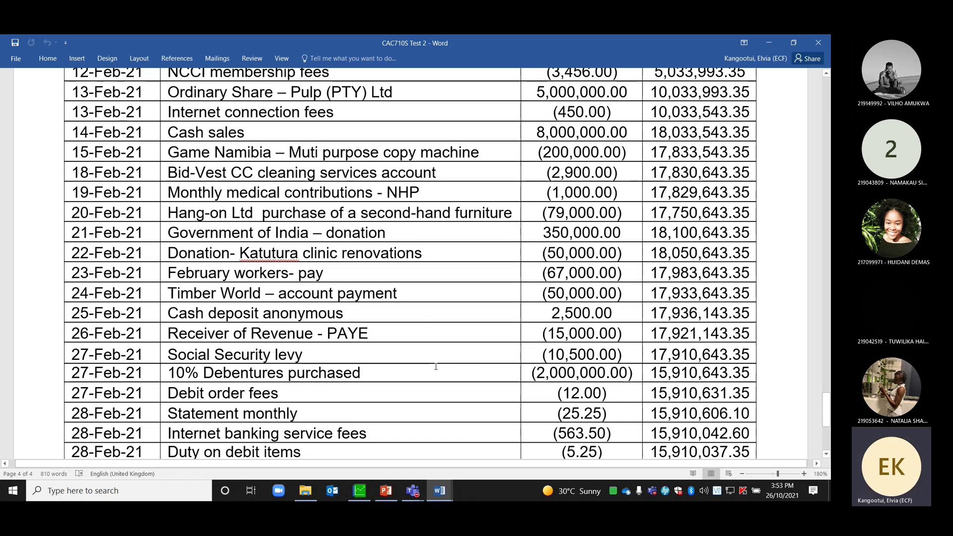
scroll(436, 367, "down", 5)
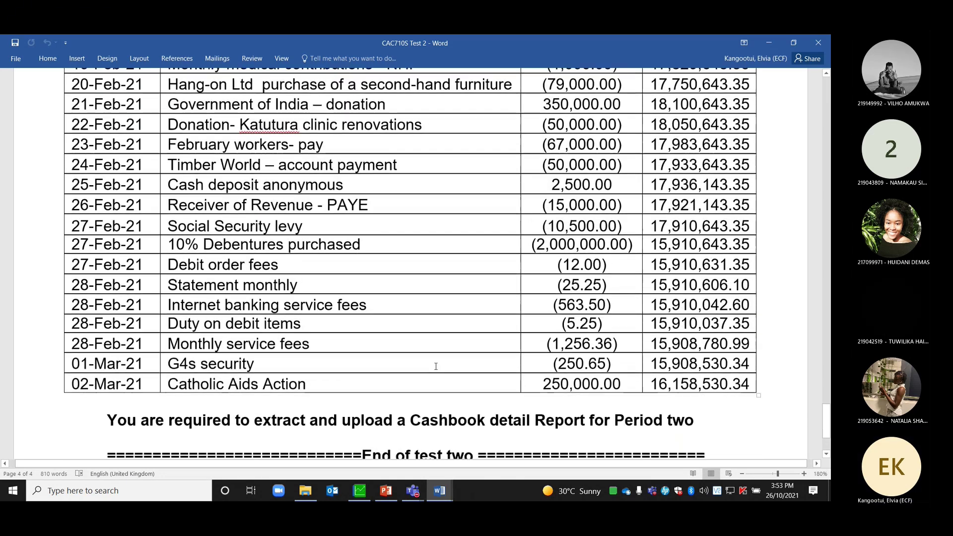
scroll(436, 366, "up", 5)
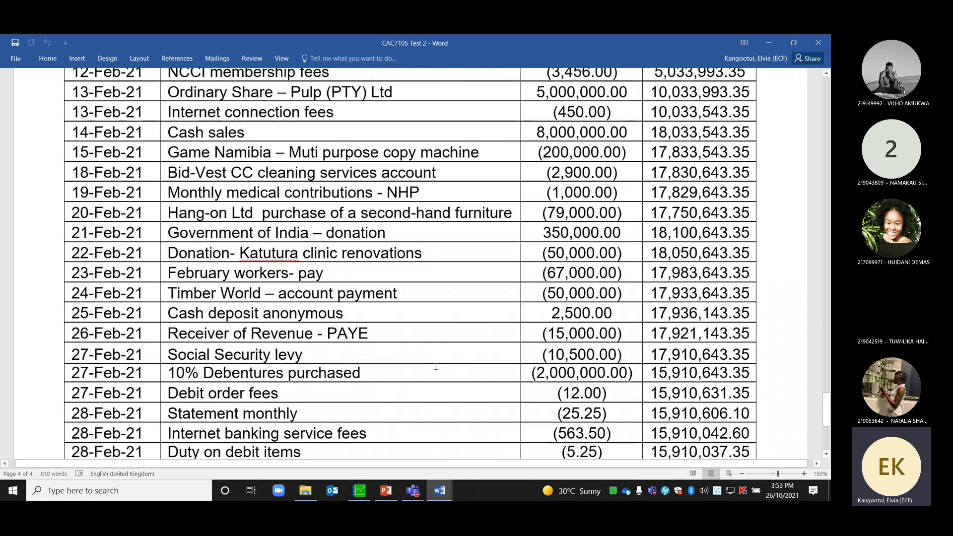
scroll(436, 367, "up", 15)
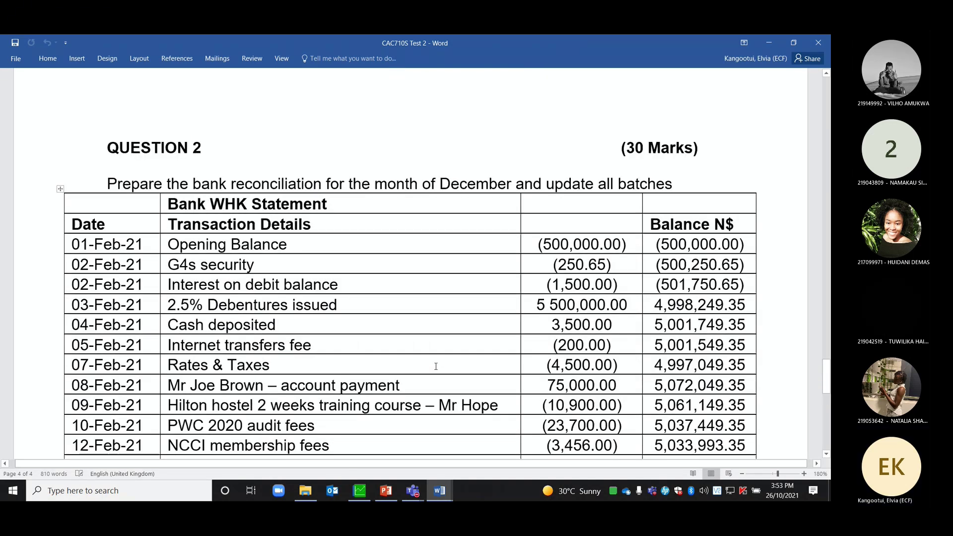
- Go through the February bank statement transactions again and read the Cashbook detail report requirement for Period two
scroll(436, 367, "down", 4)
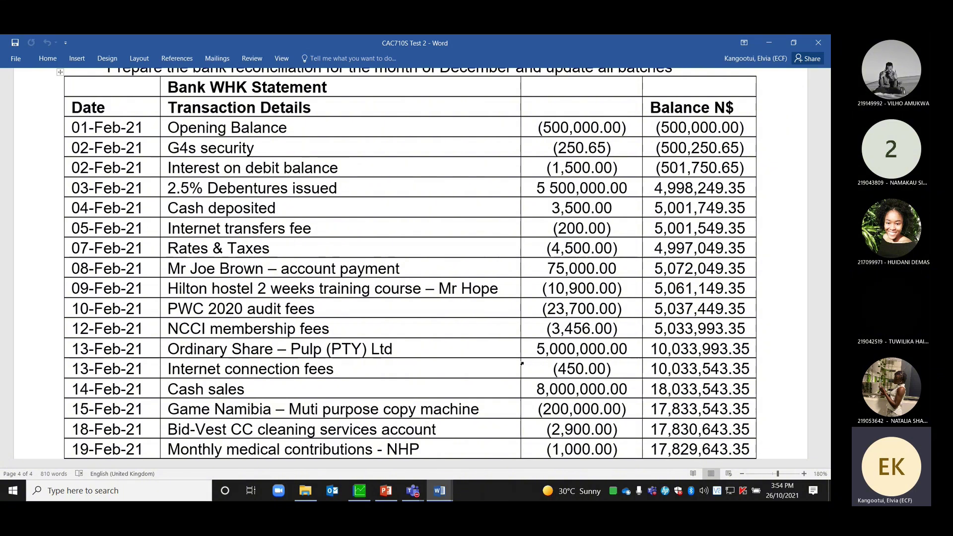
scroll(521, 364, "down", 3)
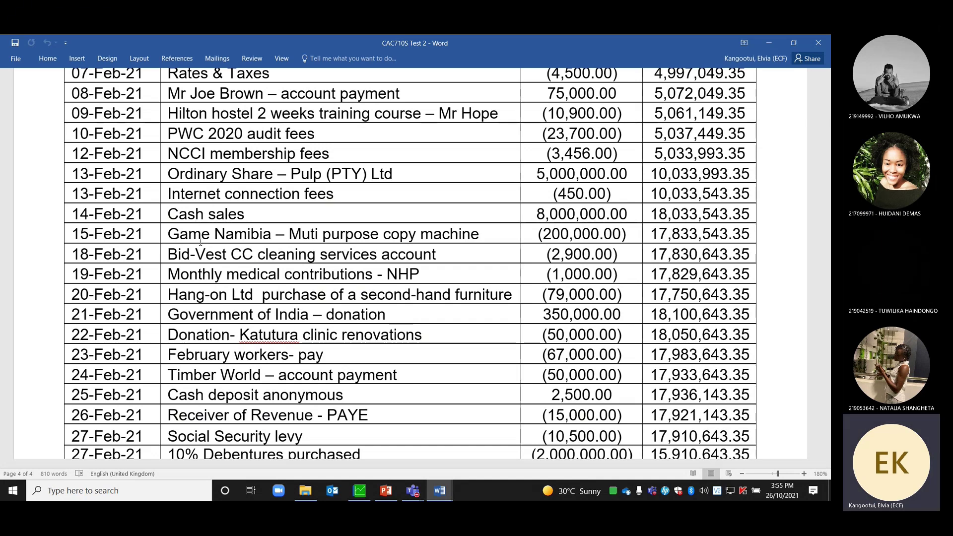
scroll(233, 327, "up", 10)
scroll(234, 327, "down", 15)
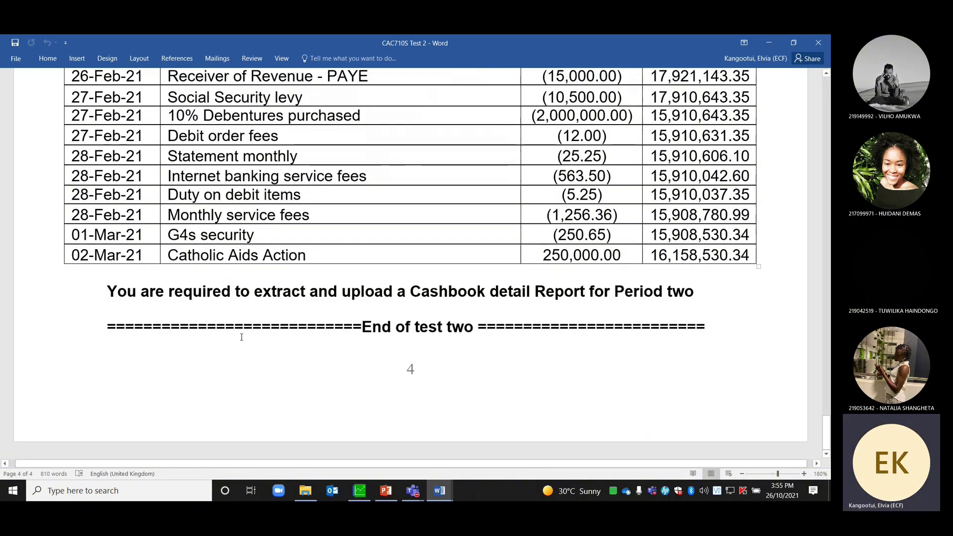
scroll(242, 337, "up", 5)
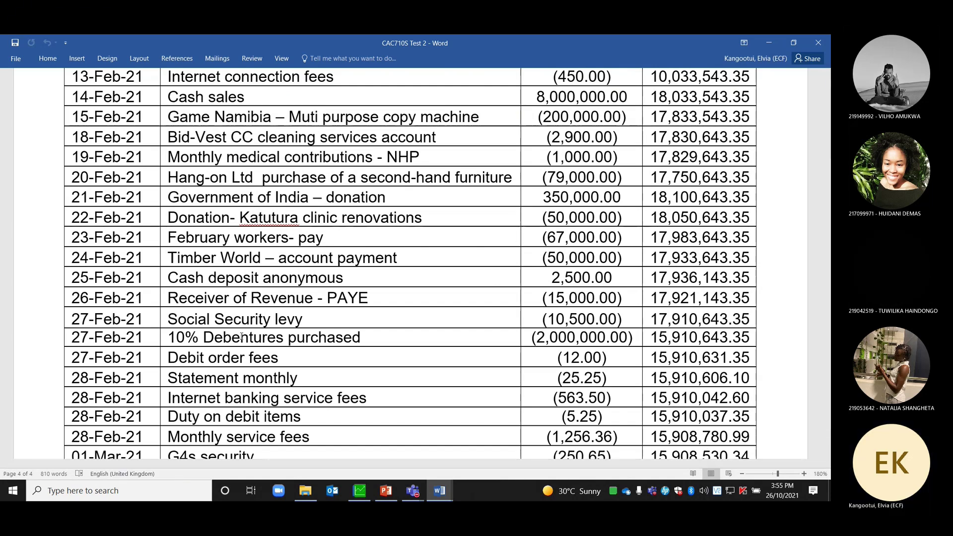
scroll(242, 336, "down", 4)
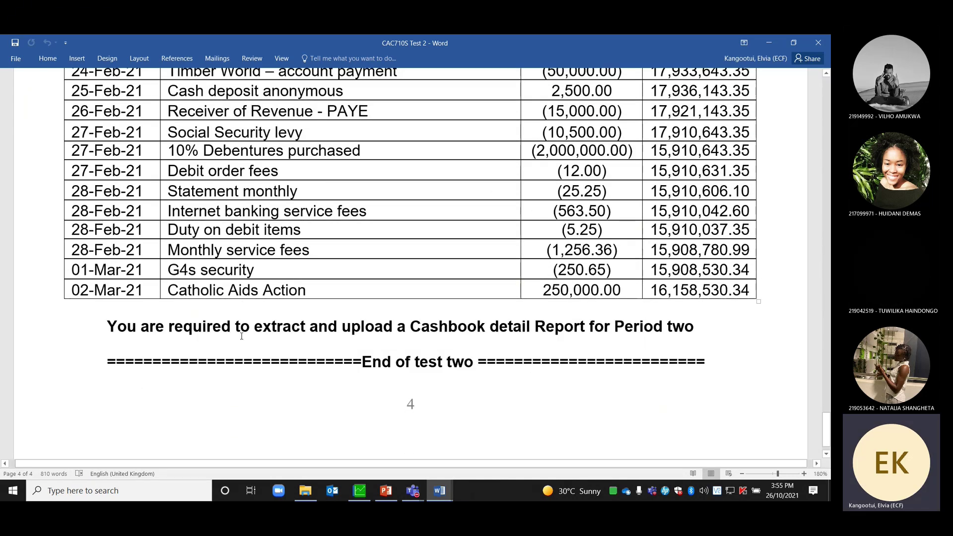
scroll(241, 337, "up", 1)
scroll(244, 338, "up", 4)
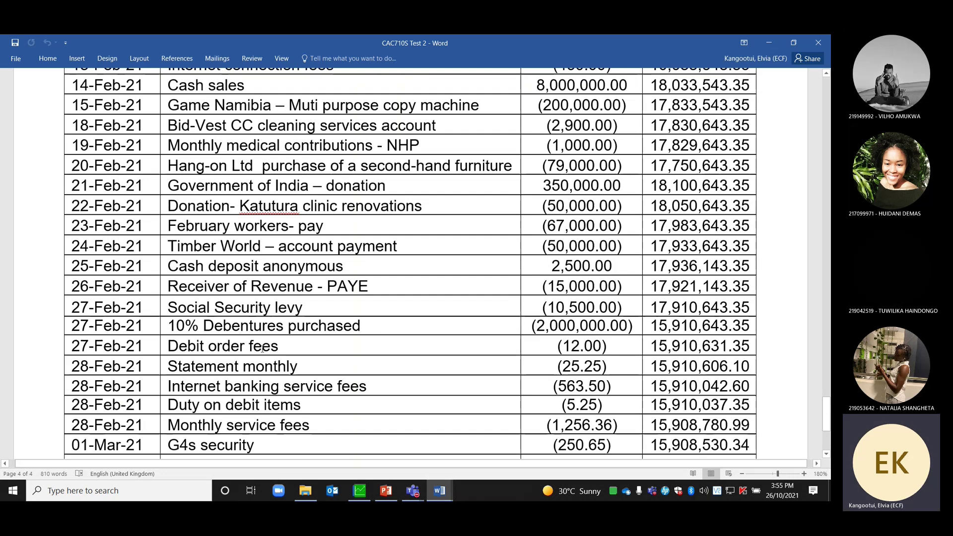
scroll(262, 349, "up", 1)
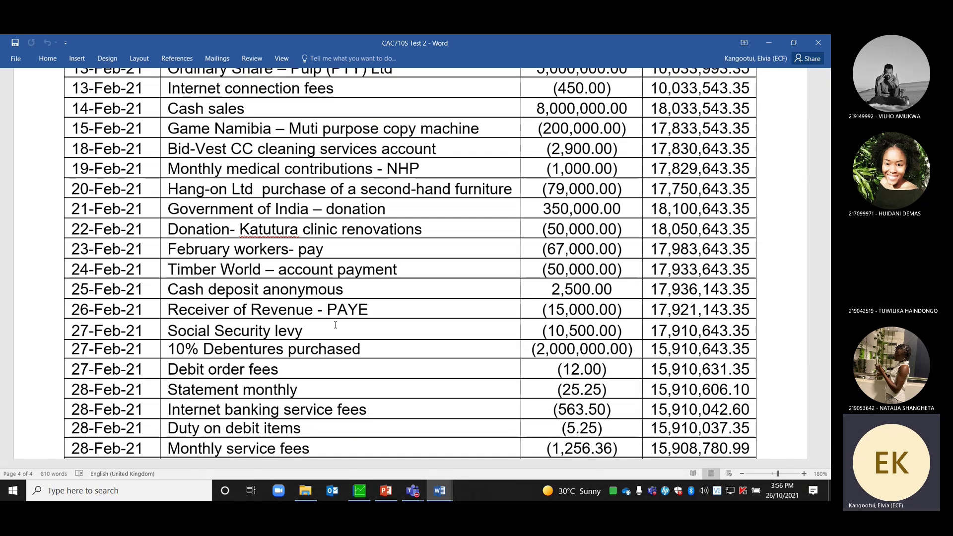
- Go back to Question 1 and reread the company background, opening balance instruction and full list of account balances
scroll(336, 325, "up", 12)
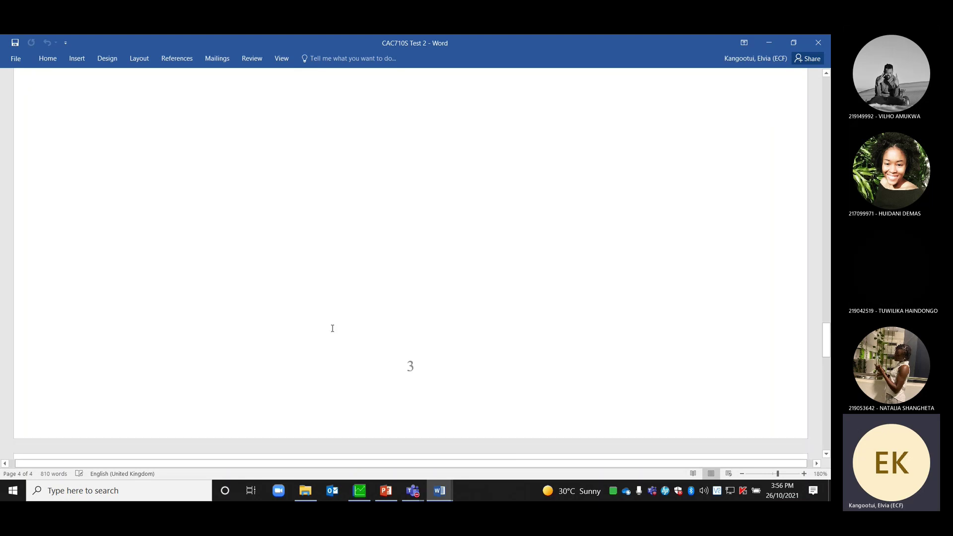
scroll(333, 328, "up", 15)
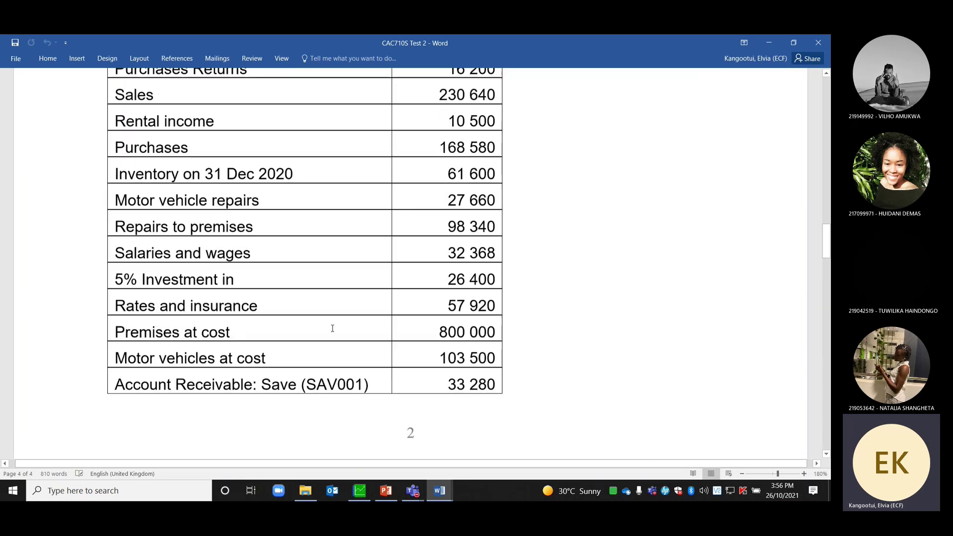
scroll(333, 328, "up", 6)
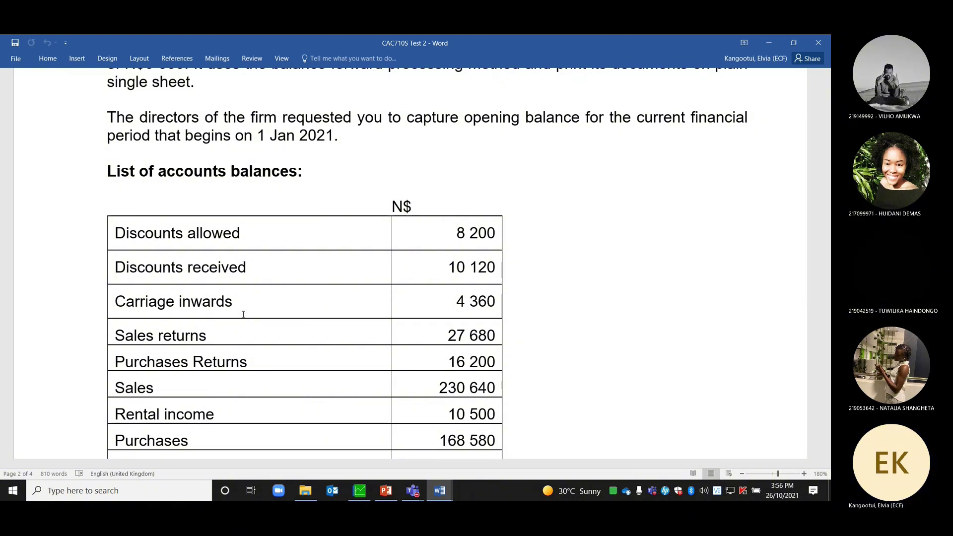
scroll(243, 315, "down", 6)
scroll(254, 352, "down", 1)
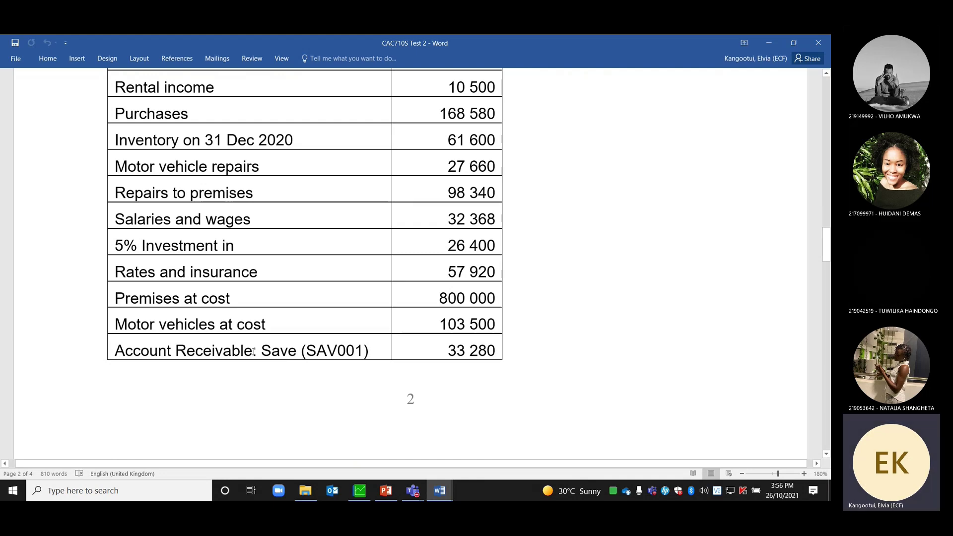
scroll(255, 353, "up", 4)
scroll(255, 352, "up", 6)
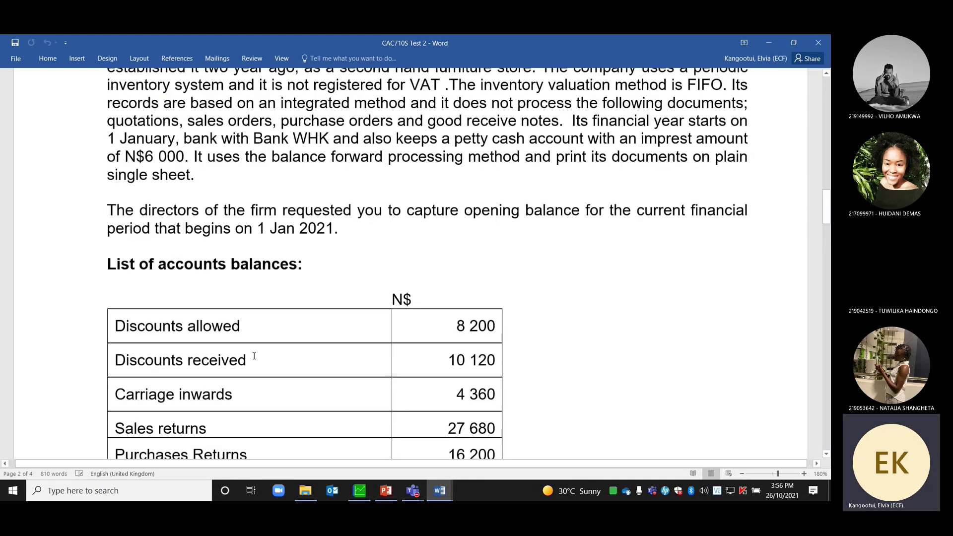
scroll(255, 354, "down", 3)
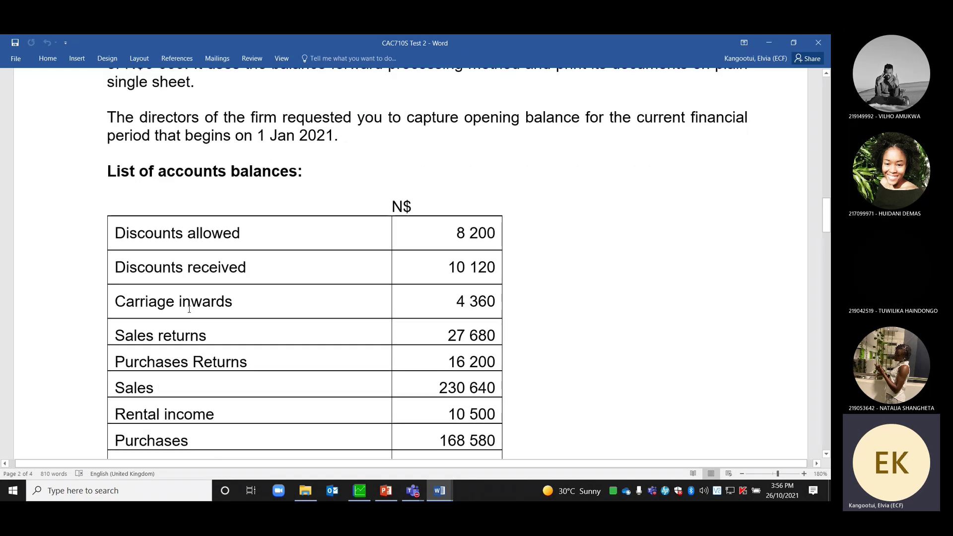
scroll(189, 309, "down", 12)
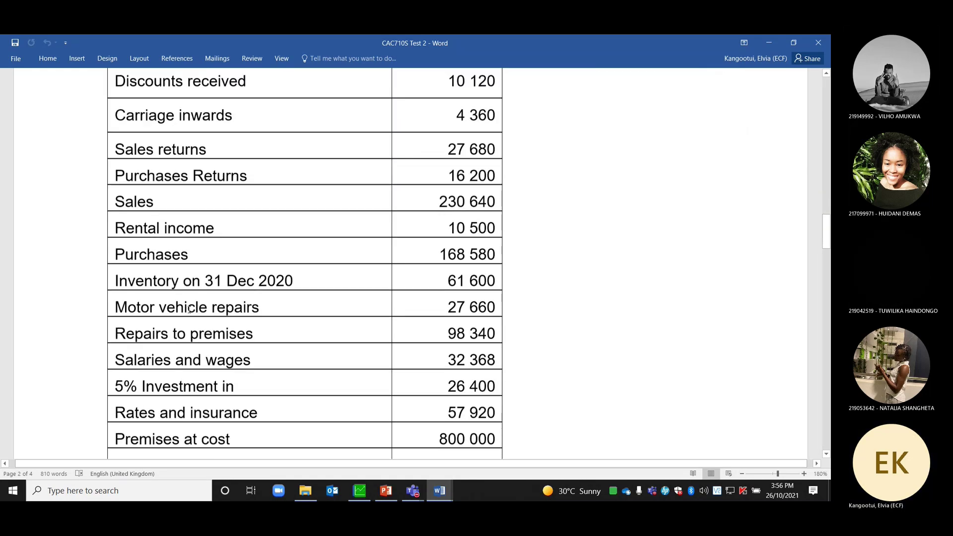
scroll(189, 309, "down", 18)
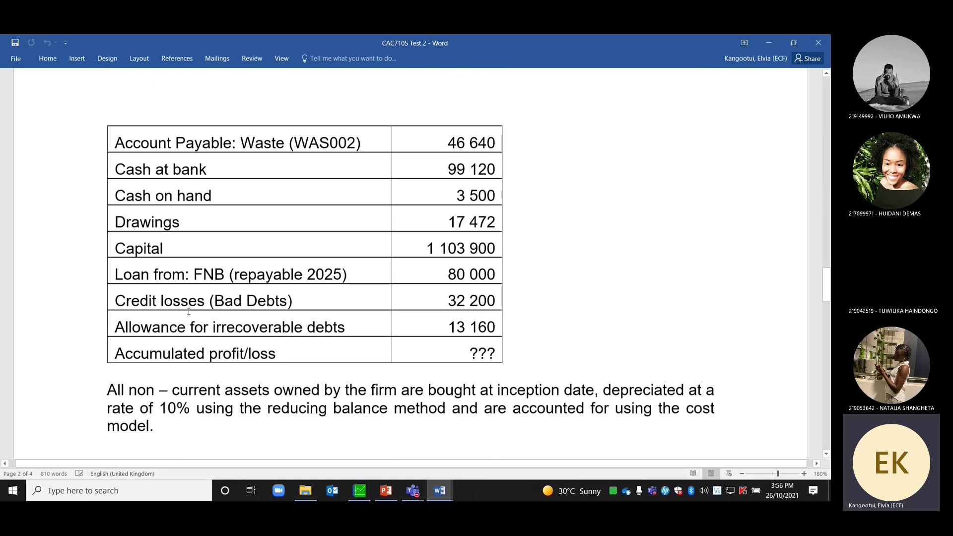
scroll(189, 316, "down", 1)
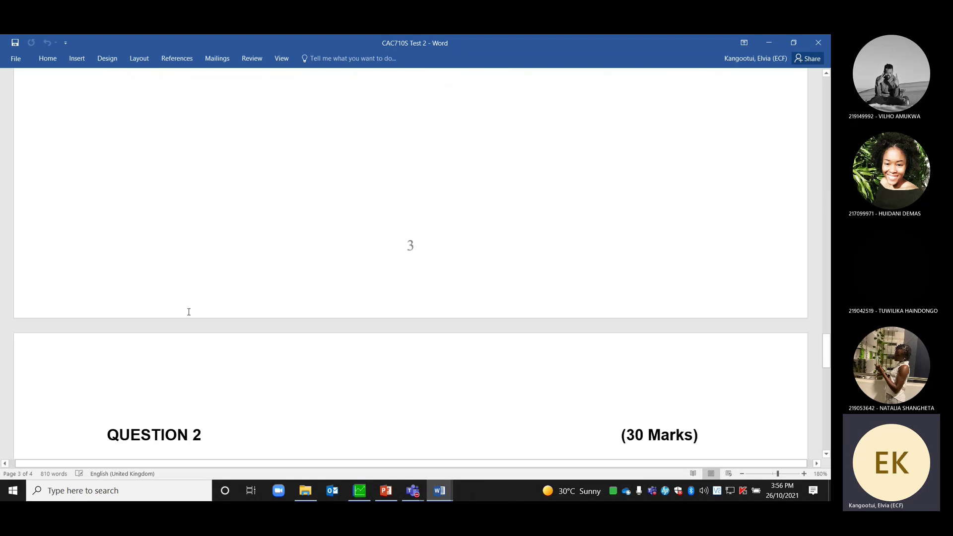
- Look over the start of Question 2's Bank WHK statement and switch to the Year end adjustment - GLAD HOME document
scroll(189, 312, "down", 3)
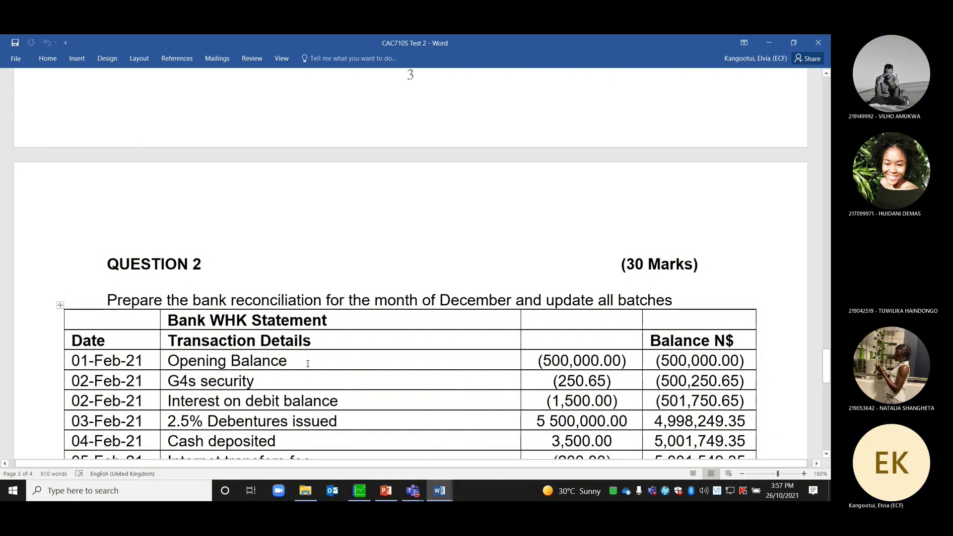
scroll(308, 364, "down", 1)
scroll(307, 364, "down", 3)
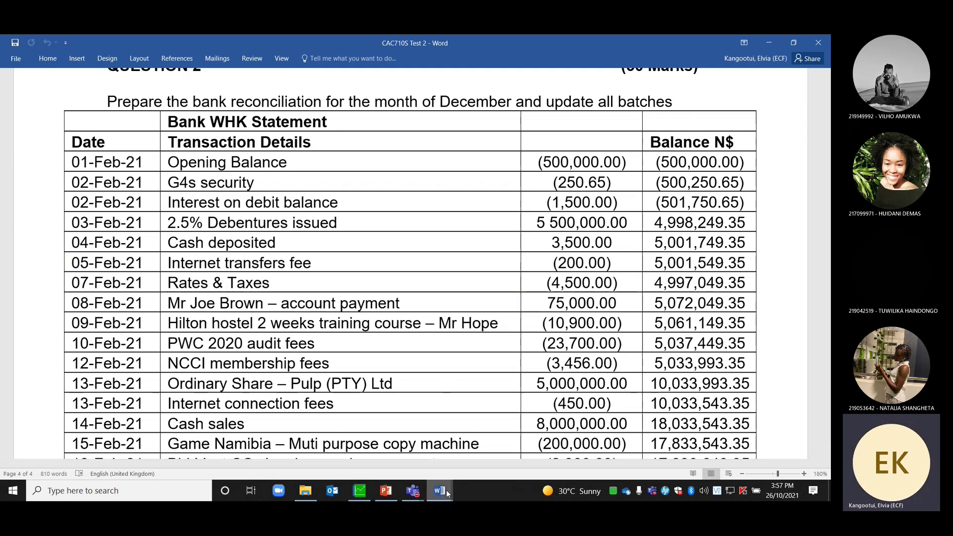
mouse_move(446, 491)
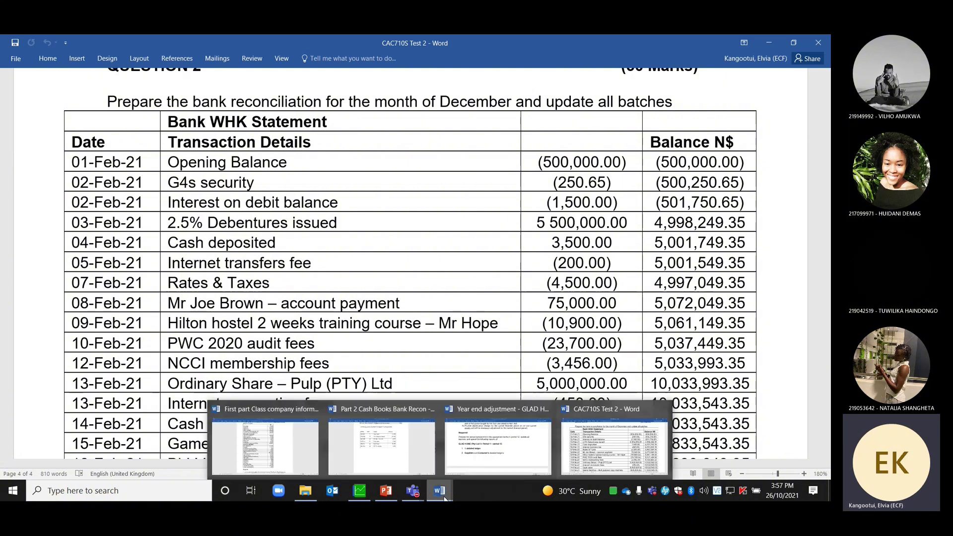
left_click(456, 400)
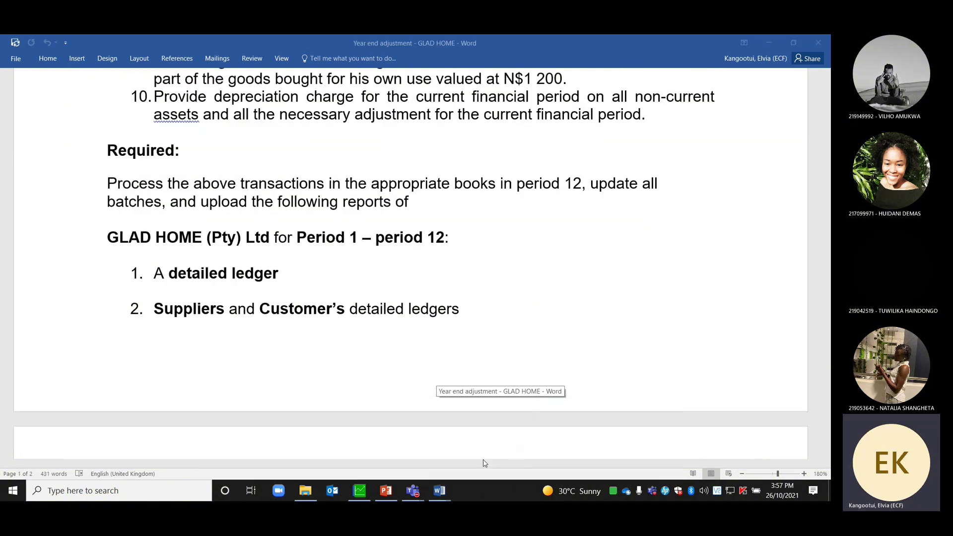